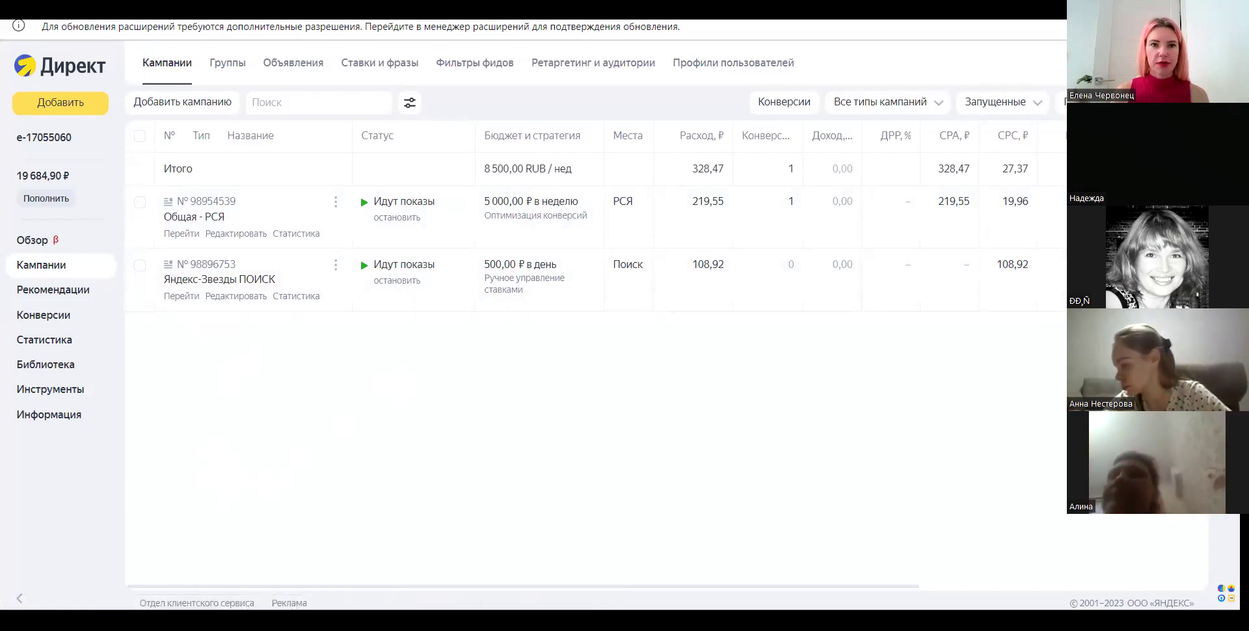
- Open the "Общая - РСЯ" campaign and review its first ad group, "контекст на 5", with its key phrases
{"action": "left_click", "coordinate": [181, 233]}
{"action": "scroll", "coordinate": [658, 356], "scroll_direction": "down", "scroll_amount": 3}
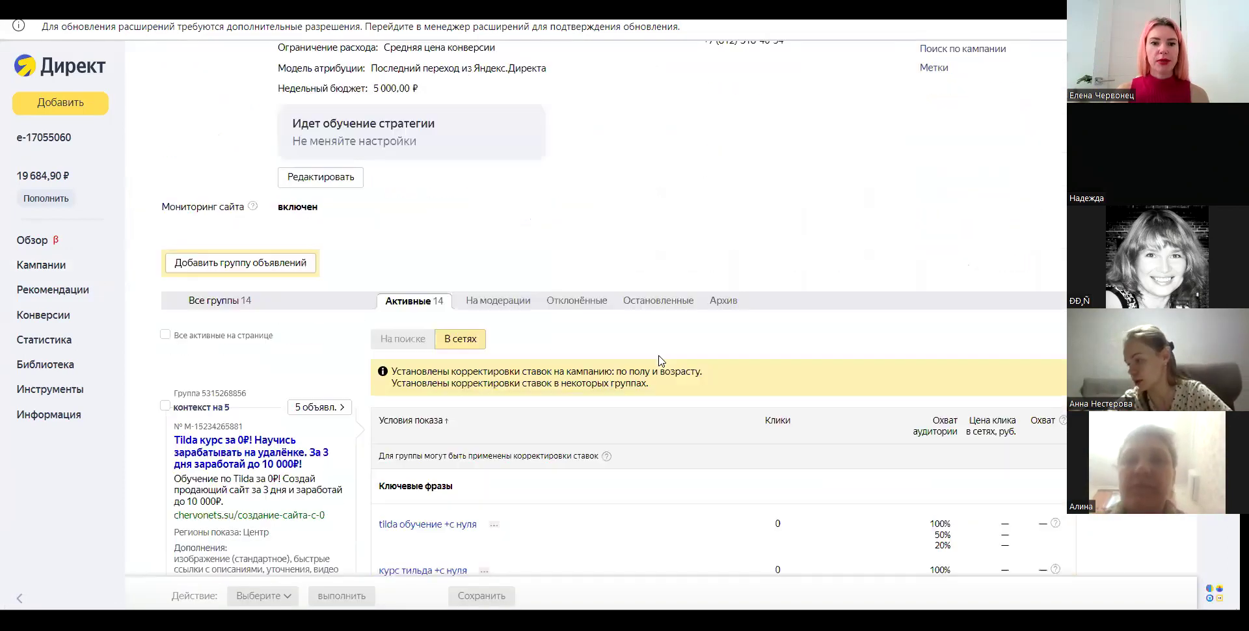
{"action": "scroll", "coordinate": [658, 361], "scroll_direction": "down", "scroll_amount": 2}
{"action": "scroll", "coordinate": [190, 238], "scroll_direction": "up", "scroll_amount": 1}
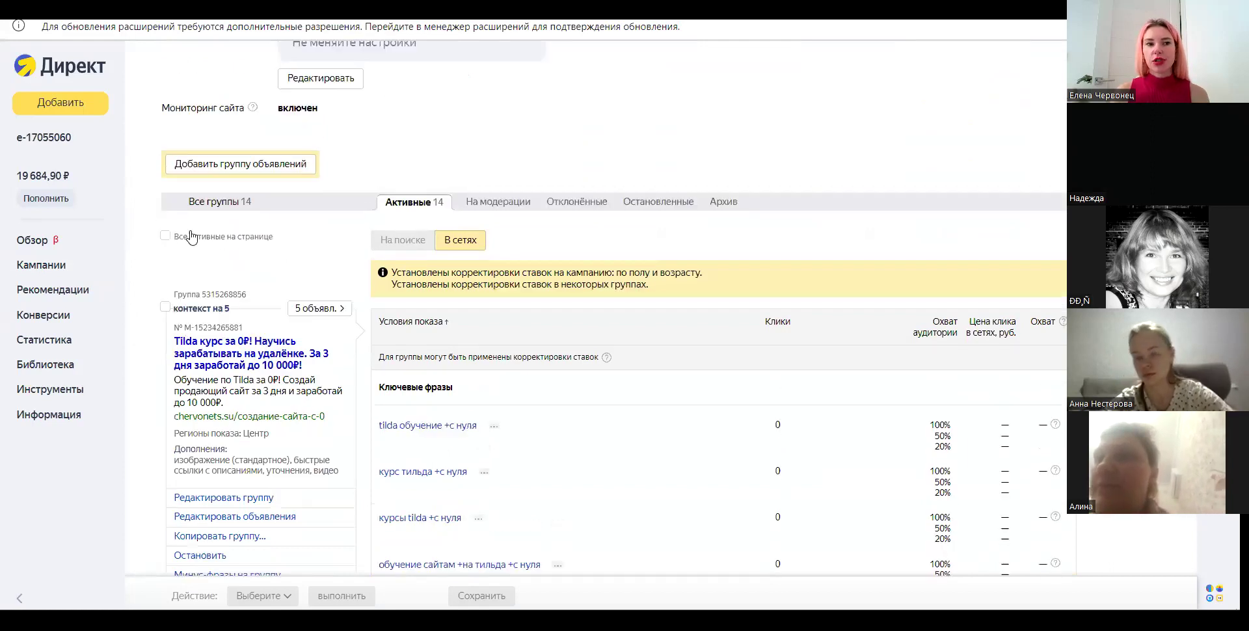
{"action": "scroll", "coordinate": [191, 238], "scroll_direction": "up", "scroll_amount": 4}
{"action": "scroll", "coordinate": [455, 355], "scroll_direction": "down", "scroll_amount": 6}
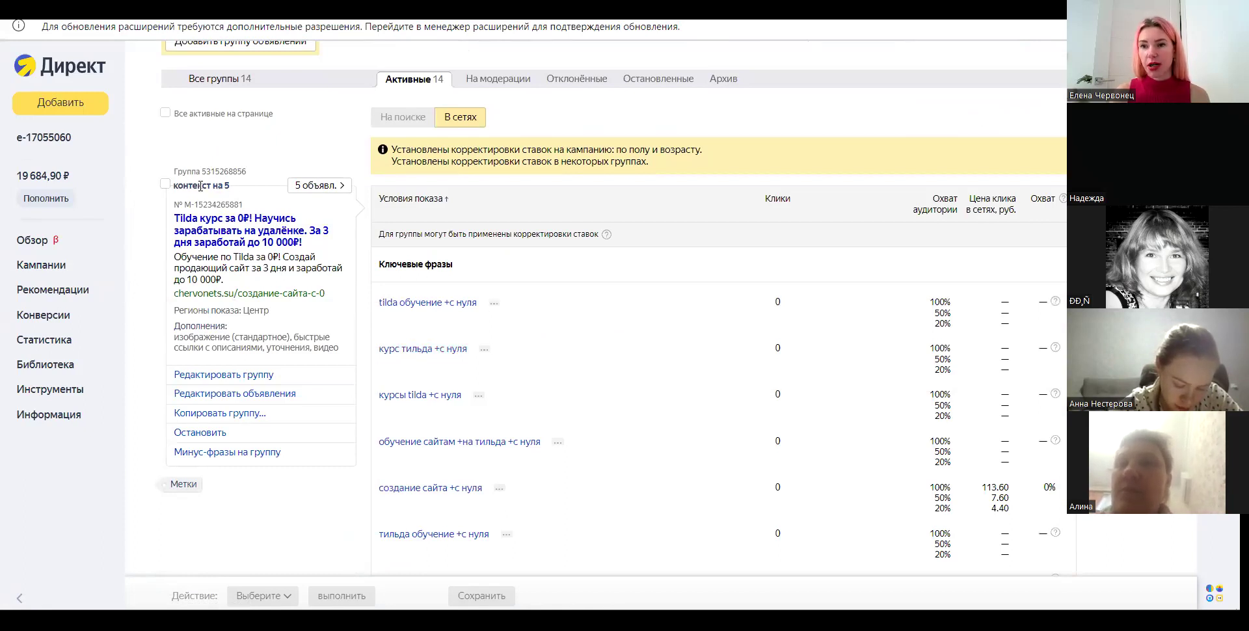
{"action": "scroll", "coordinate": [390, 326], "scroll_direction": "down", "scroll_amount": 6}
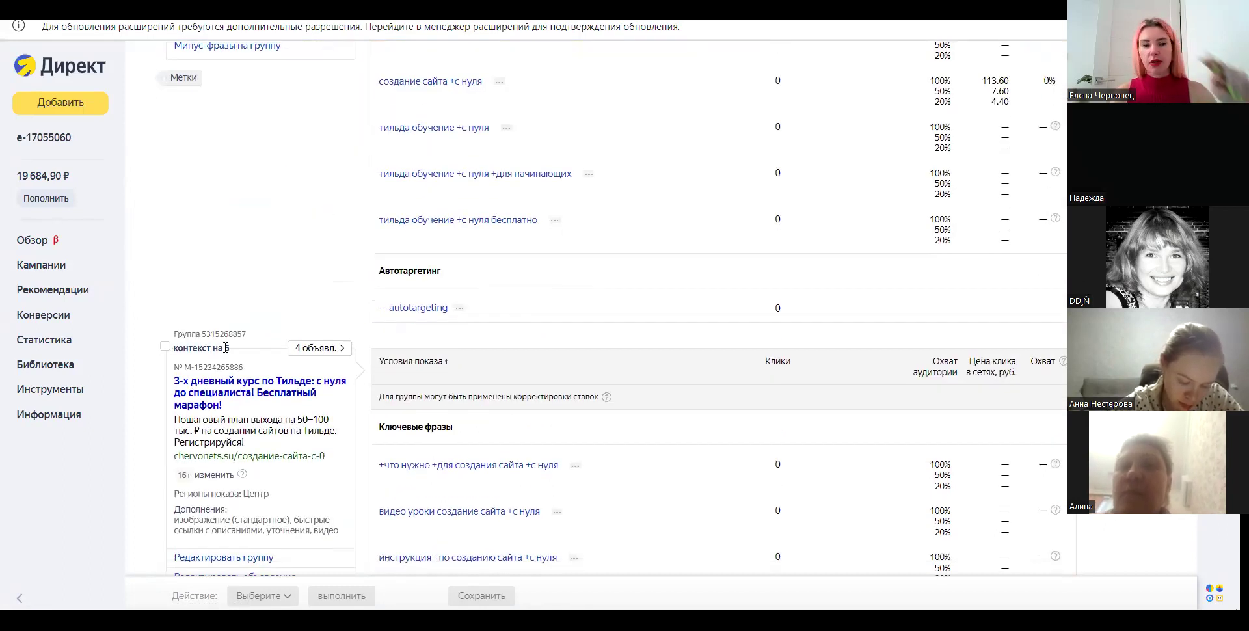
- Examine the key phrases of the further ad groups, including "Контекстные чародеи_3", and return to the campaign list
{"action": "scroll", "coordinate": [280, 345], "scroll_direction": "down", "scroll_amount": 10}
{"action": "scroll", "coordinate": [281, 353], "scroll_direction": "down", "scroll_amount": 5}
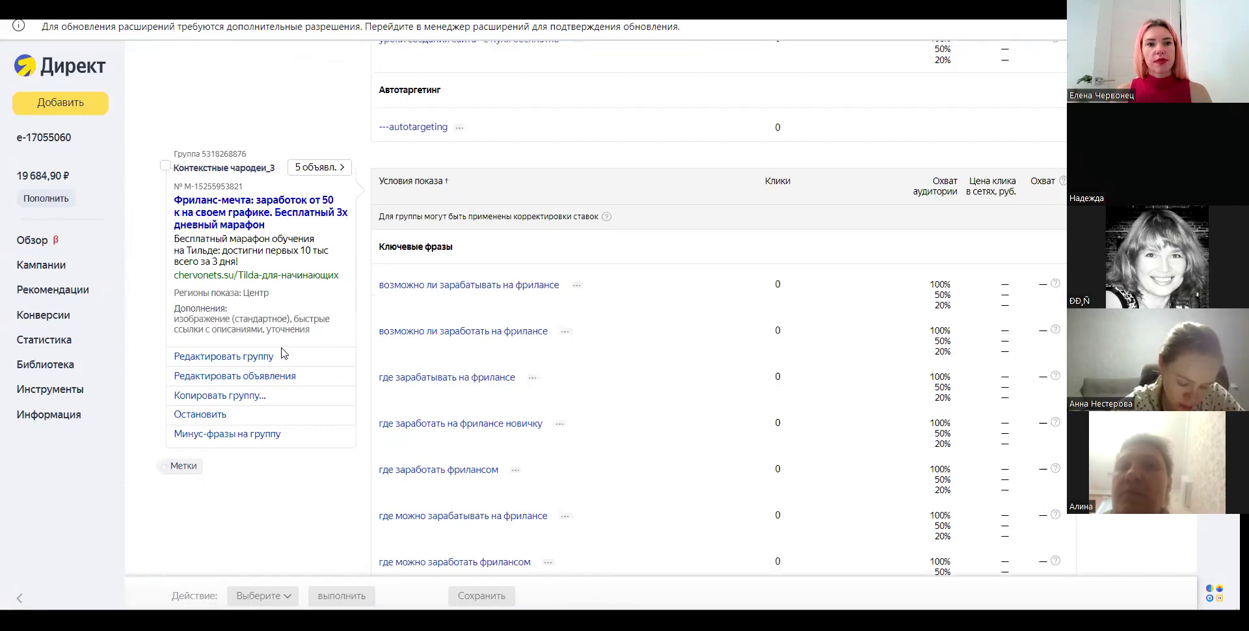
{"action": "scroll", "coordinate": [337, 298], "scroll_direction": "down", "scroll_amount": 10}
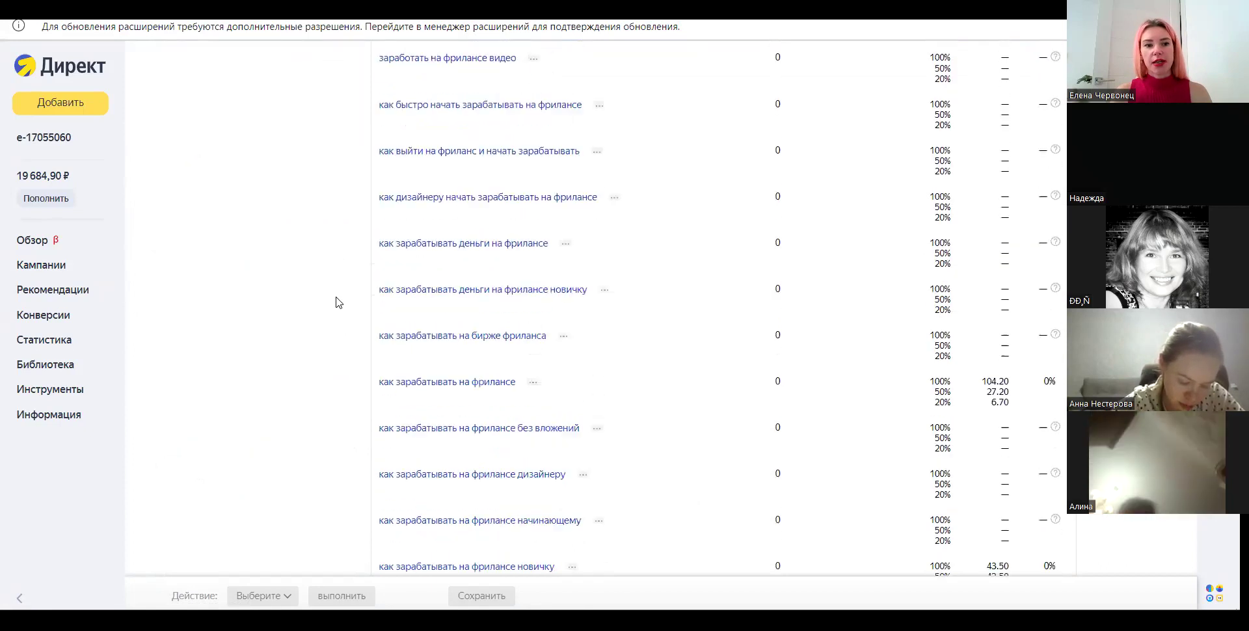
{"action": "scroll", "coordinate": [335, 306], "scroll_direction": "down", "scroll_amount": 10}
{"action": "scroll", "coordinate": [316, 333], "scroll_direction": "down", "scroll_amount": 10}
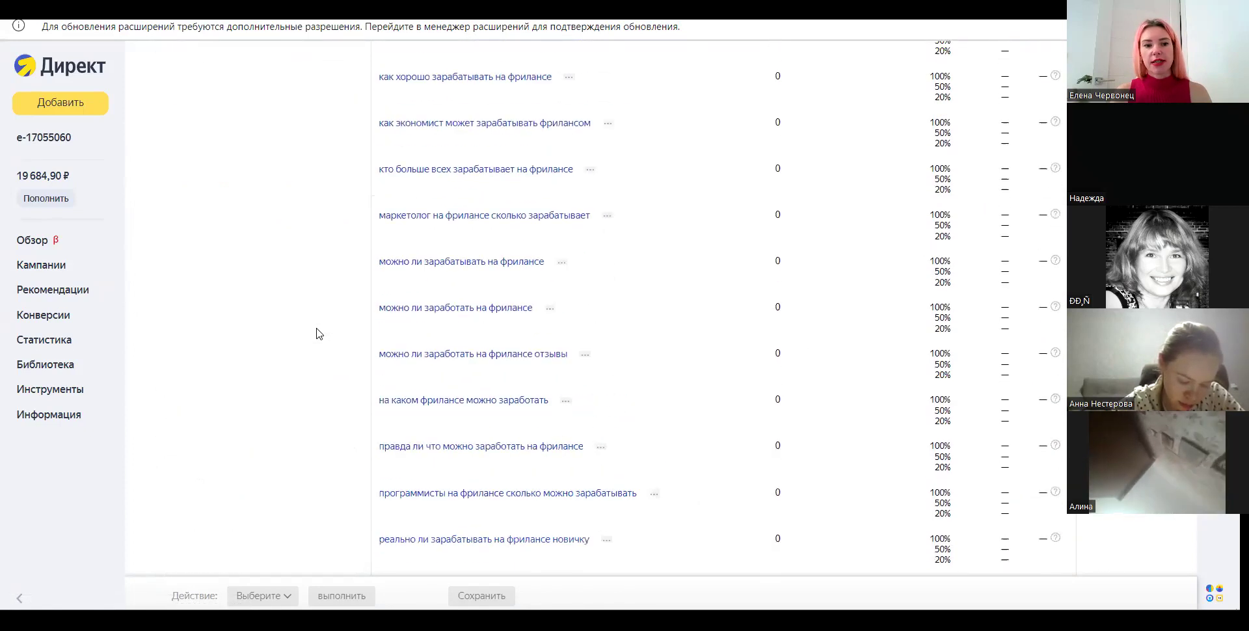
{"action": "scroll", "coordinate": [318, 333], "scroll_direction": "down", "scroll_amount": 10}
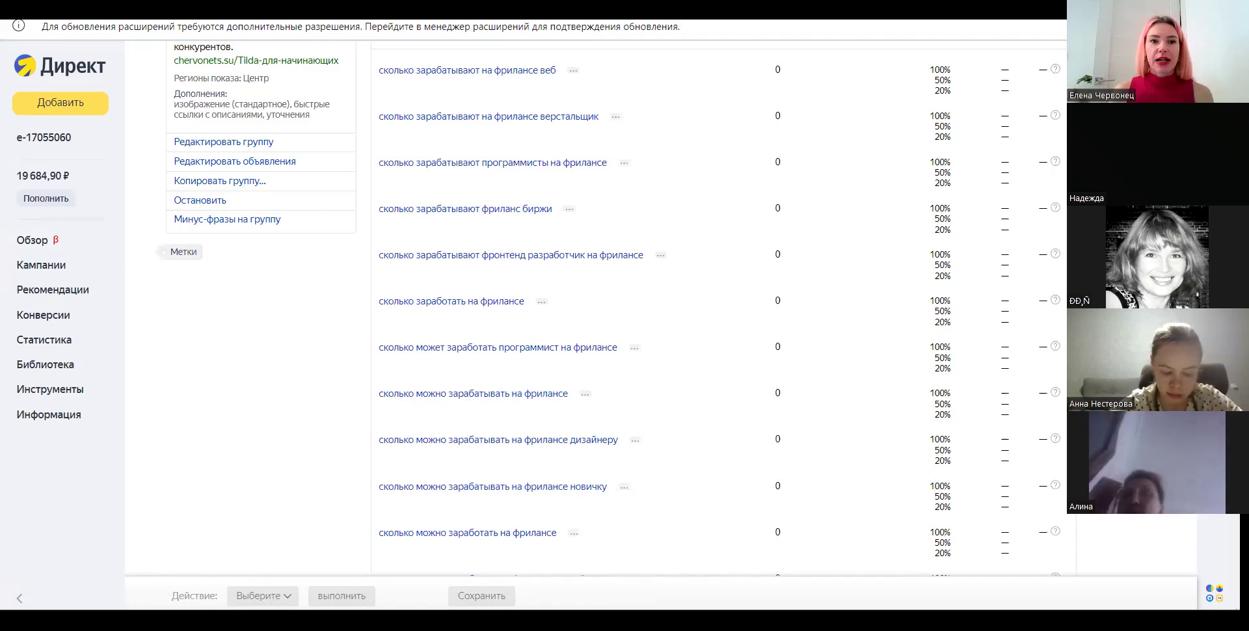
{"action": "key", "text": "alt+Left"}
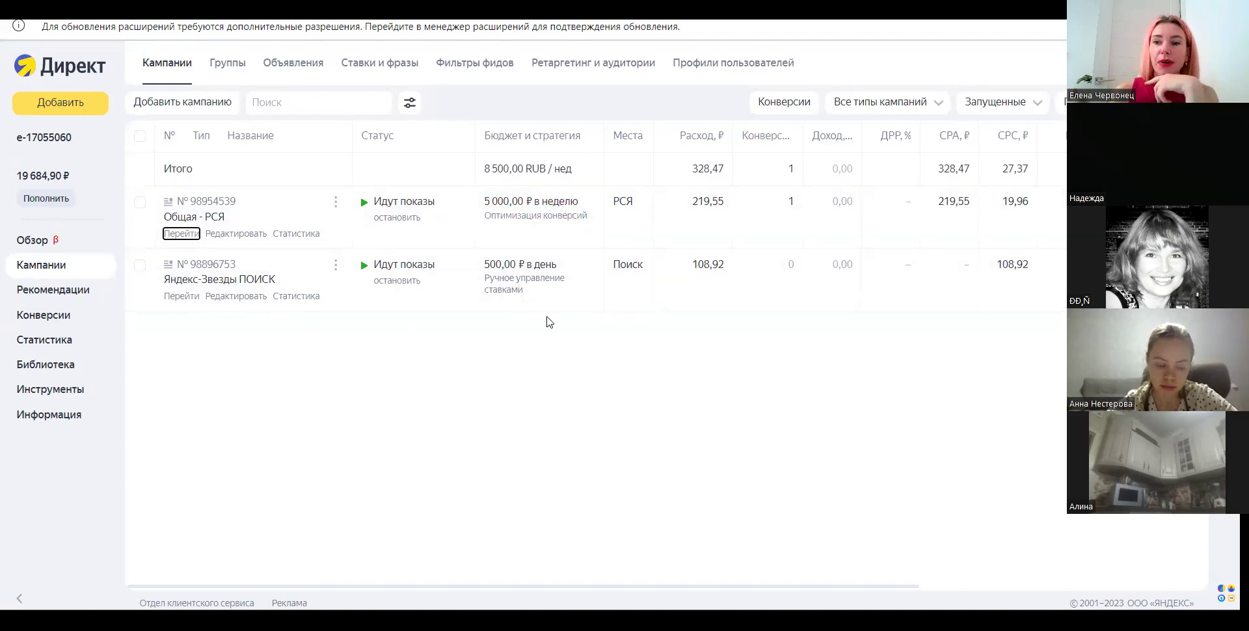
- View the advertising account's balance and daily budget details, and close them
{"action": "left_click", "coordinate": [617, 493]}
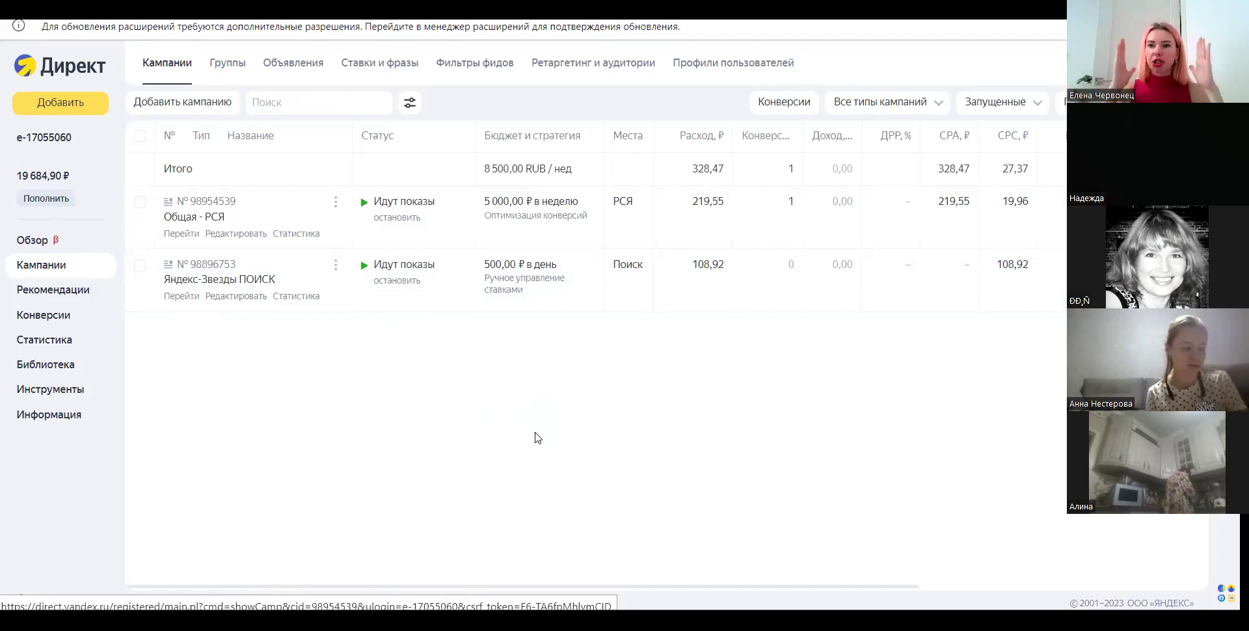
{"action": "left_click", "coordinate": [41, 185]}
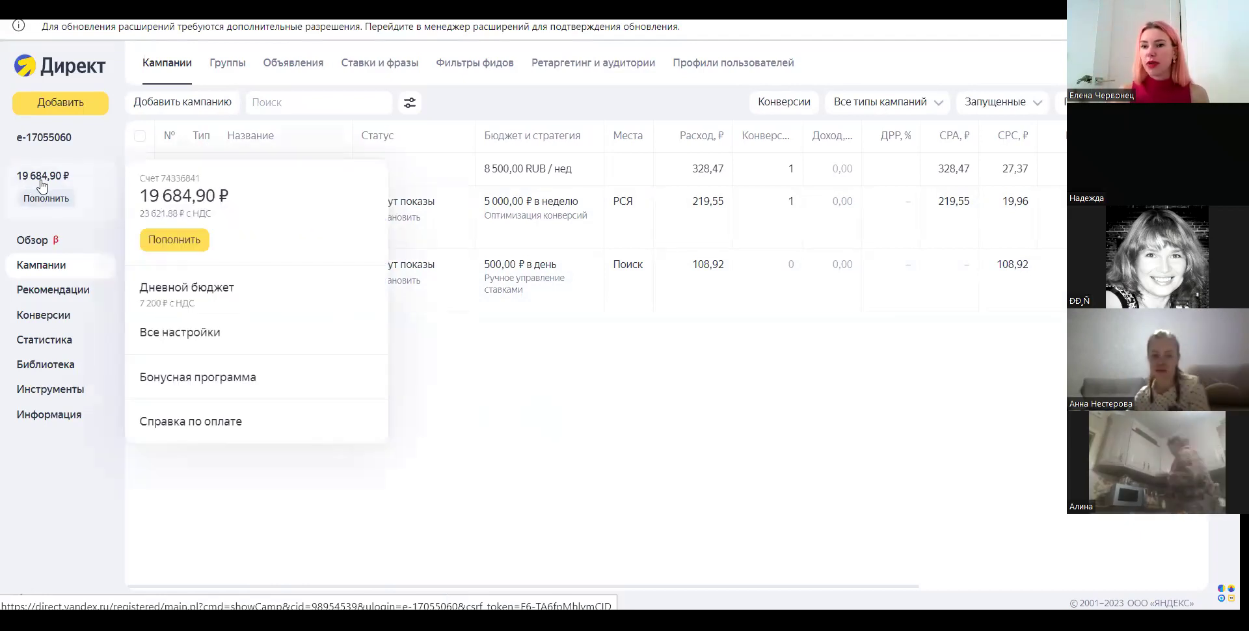
{"action": "left_click", "coordinate": [514, 446]}
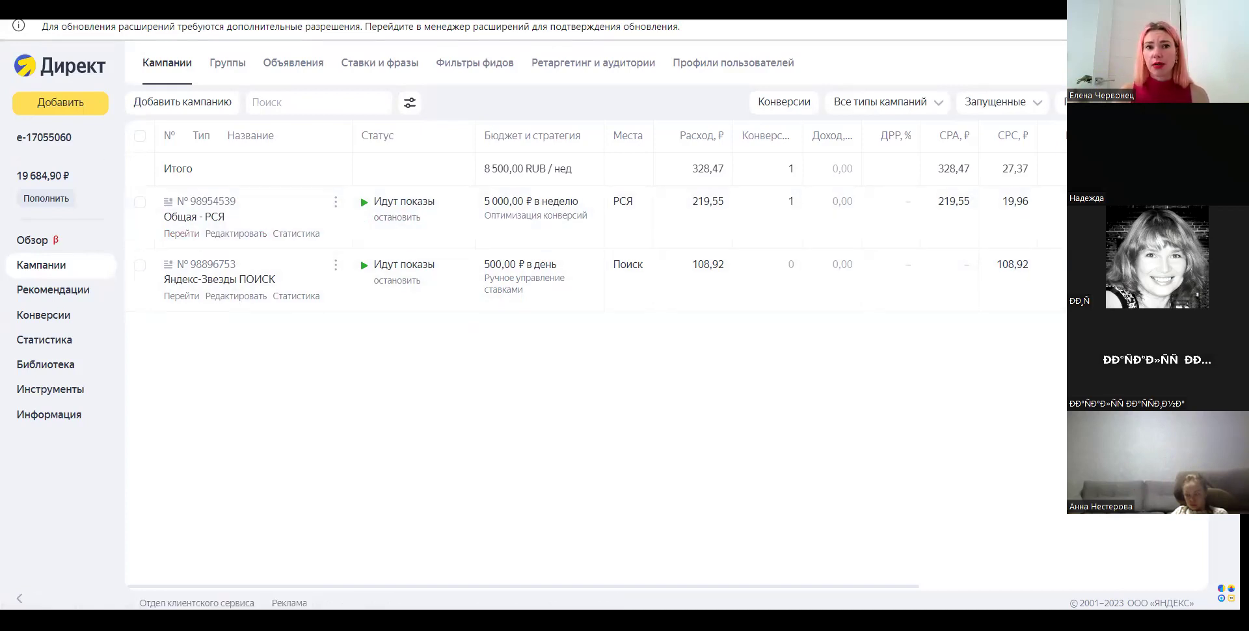
- Reopen the "Общая - РСЯ" campaign, check its key phrases and strategy settings, and return to the campaign list
{"action": "left_click", "coordinate": [181, 233]}
{"action": "scroll", "coordinate": [457, 336], "scroll_direction": "down", "scroll_amount": 5}
{"action": "scroll", "coordinate": [458, 335], "scroll_direction": "down", "scroll_amount": 15}
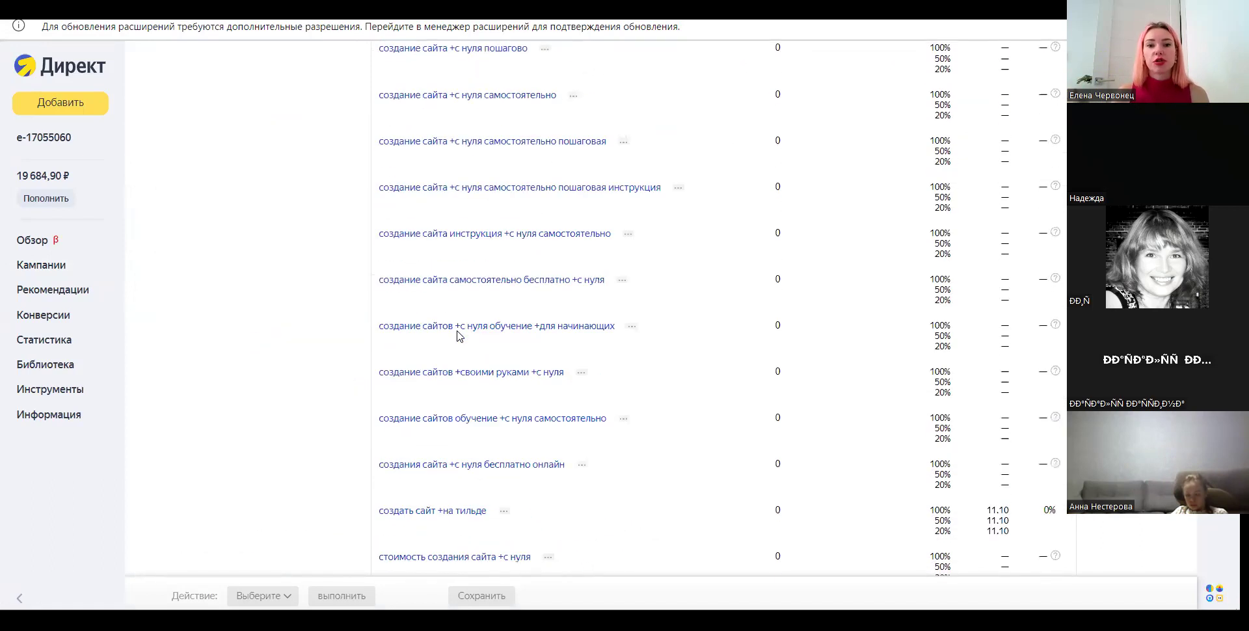
{"action": "scroll", "coordinate": [457, 336], "scroll_direction": "up", "scroll_amount": 20}
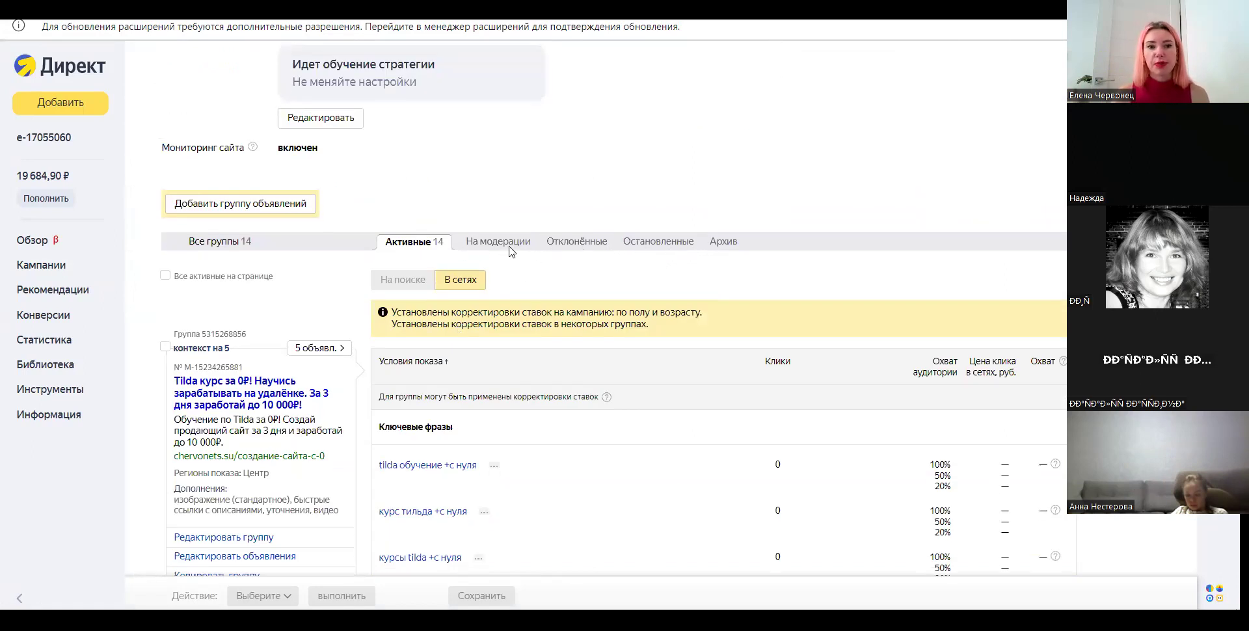
{"action": "scroll", "coordinate": [511, 252], "scroll_direction": "up", "scroll_amount": 3}
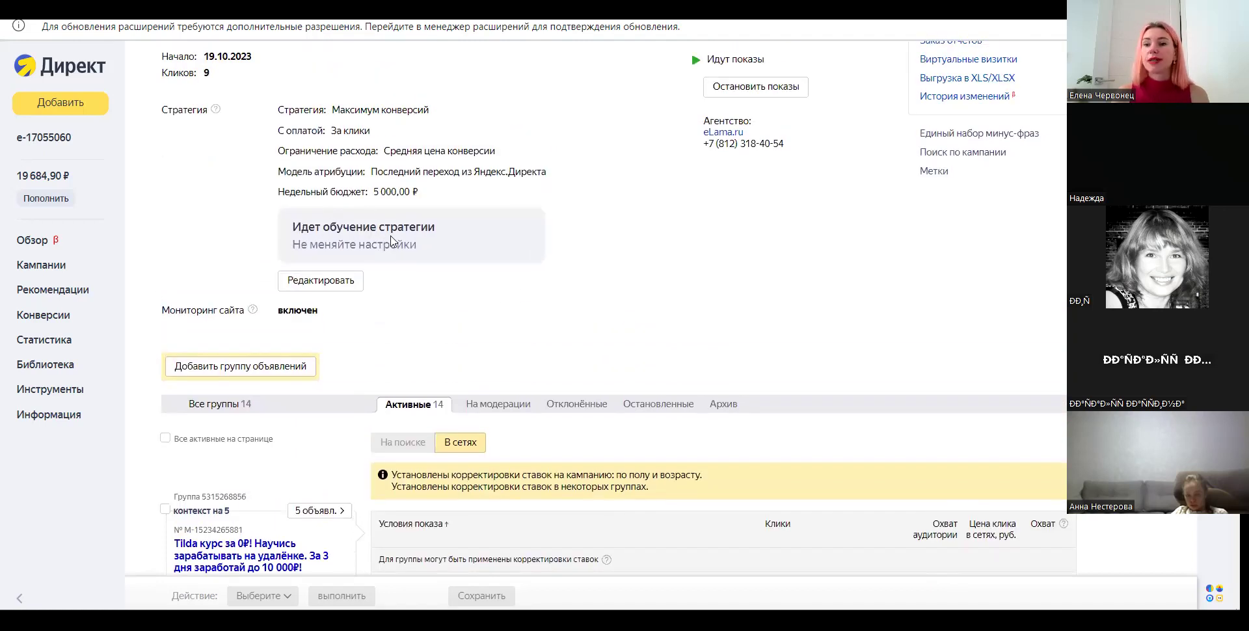
{"action": "scroll", "coordinate": [393, 243], "scroll_direction": "up", "scroll_amount": 1}
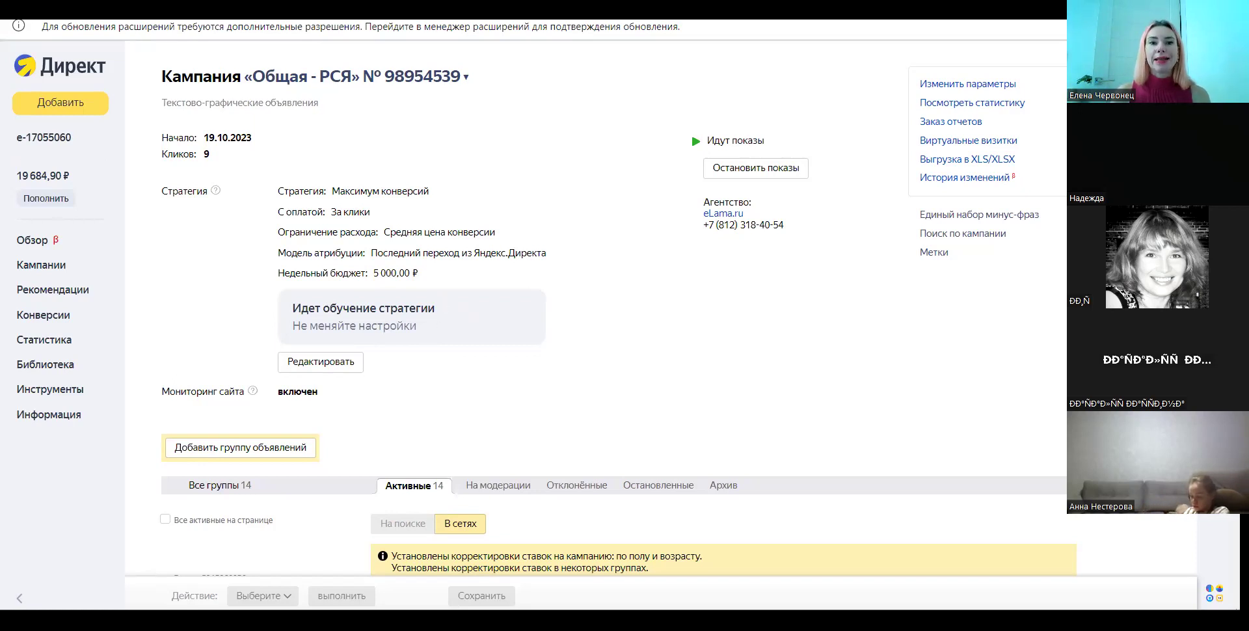
{"action": "key", "text": "alt+Left"}
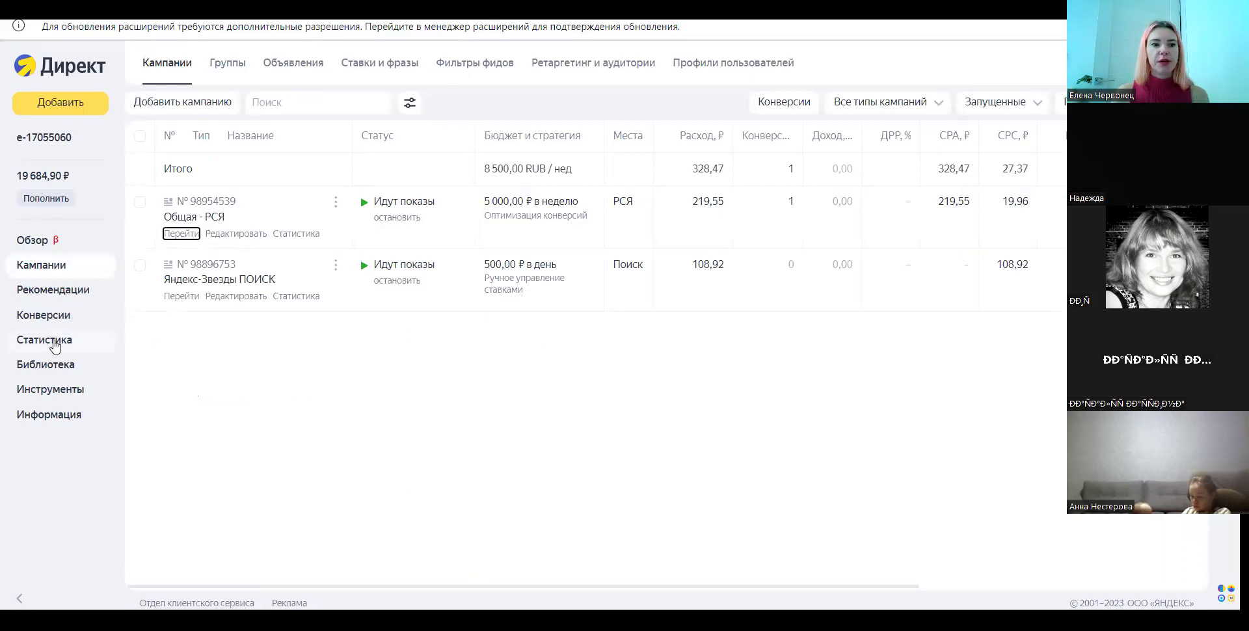
- Open the statistics for all campaigns and review the daily impressions, clicks and costs
{"action": "mouse_move", "coordinate": [55, 345]}
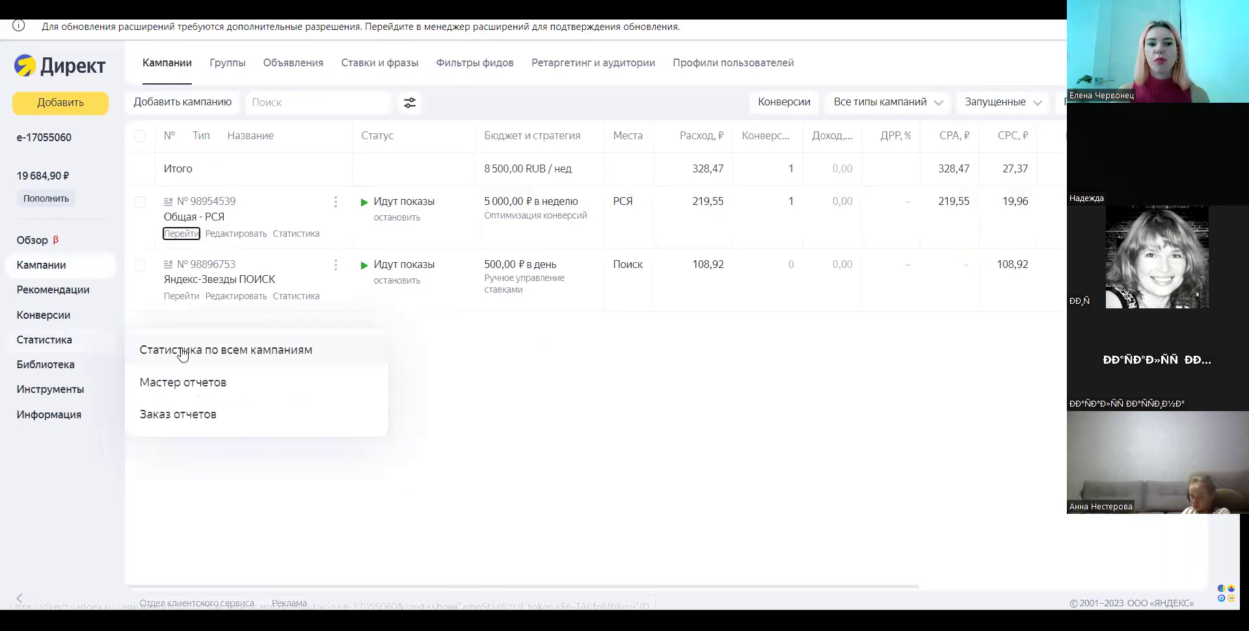
{"action": "left_click", "coordinate": [212, 355]}
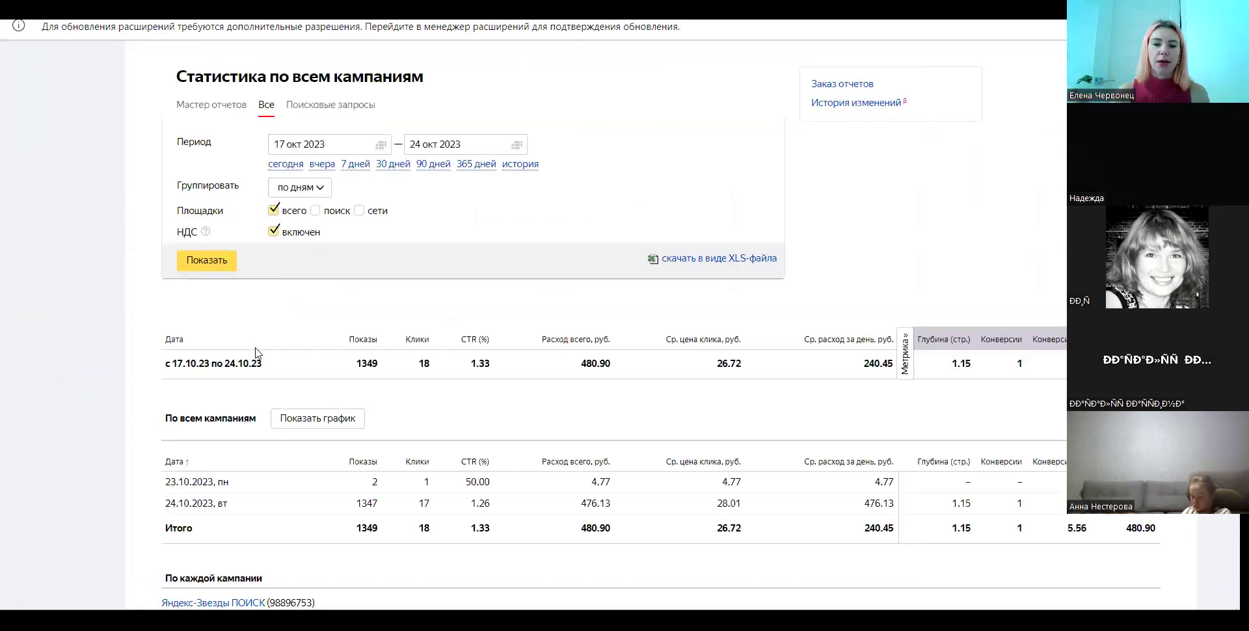
{"action": "scroll", "coordinate": [370, 348], "scroll_direction": "down", "scroll_amount": 4}
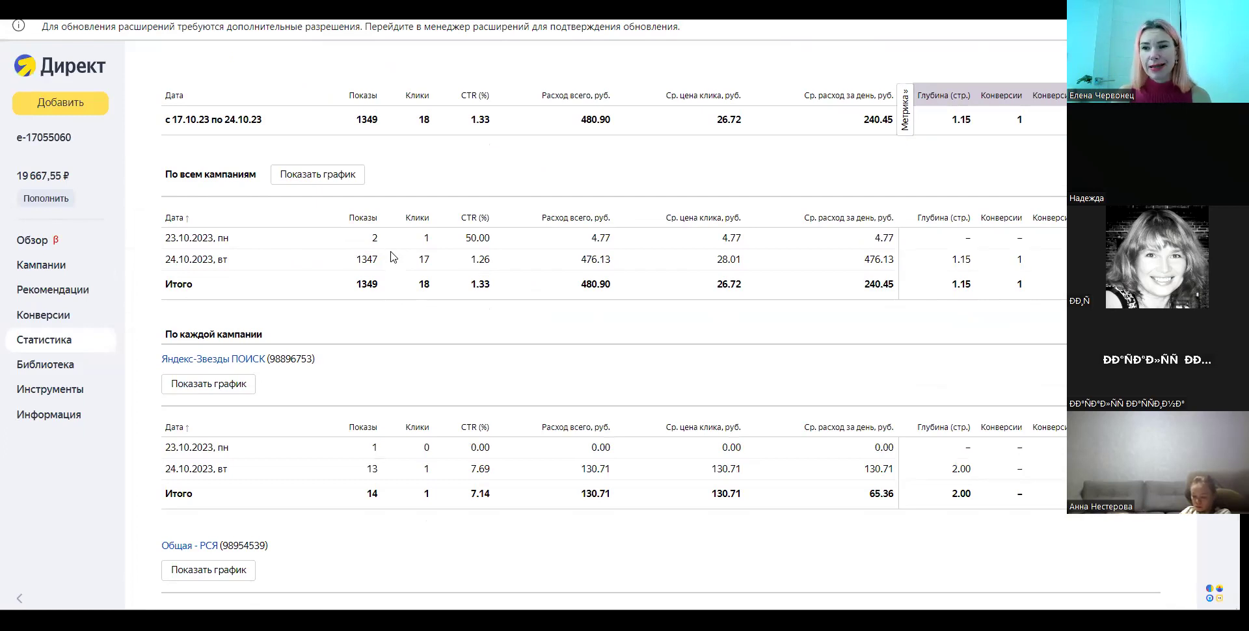
{"action": "scroll", "coordinate": [370, 263], "scroll_direction": "up", "scroll_amount": 1}
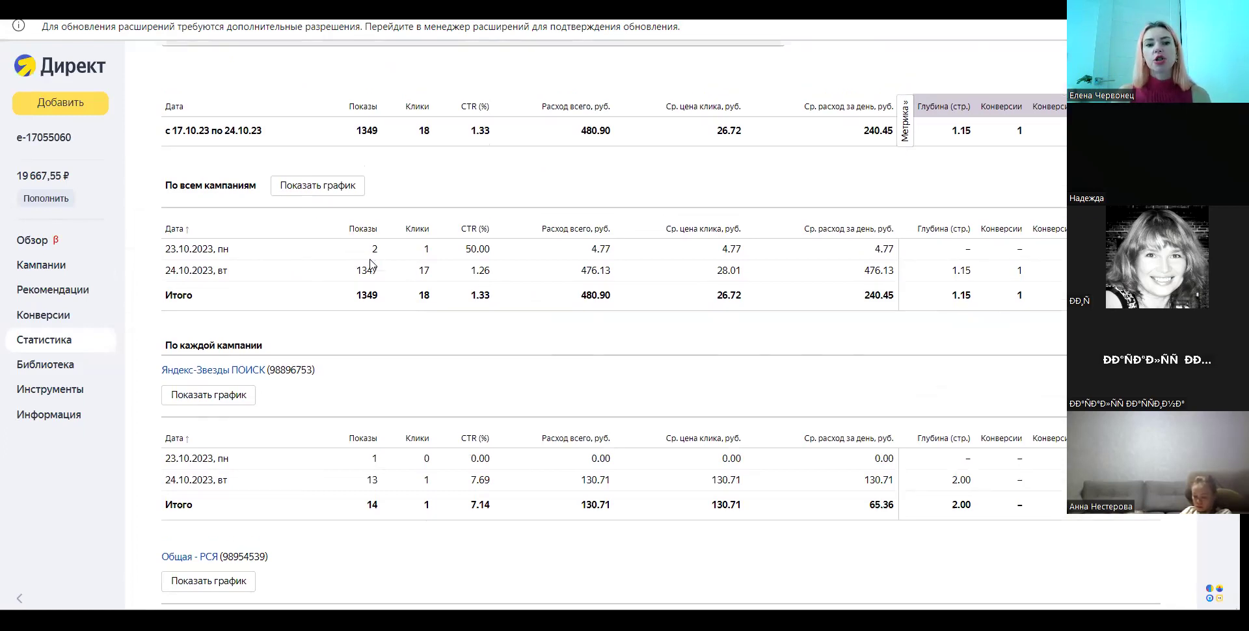
{"action": "scroll", "coordinate": [370, 263], "scroll_direction": "up", "scroll_amount": 1}
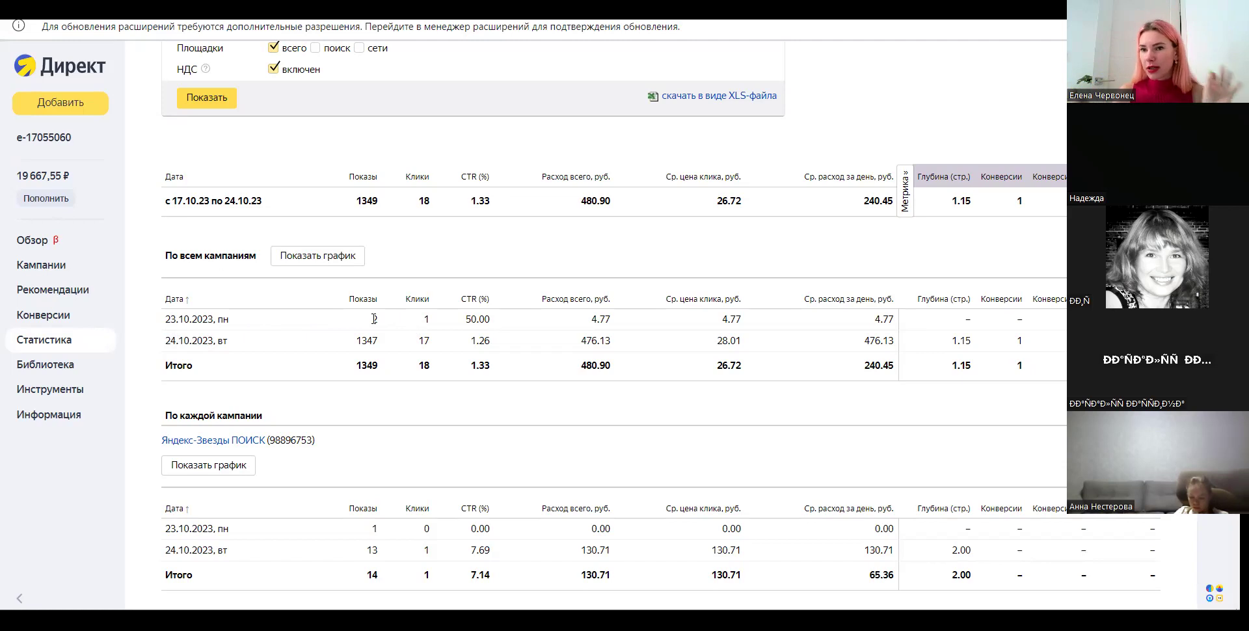
- Compare the overall and per-campaign statistics, highlighting the total cost for 24.10.2023 across all campaigns
{"action": "scroll", "coordinate": [377, 322], "scroll_direction": "down", "scroll_amount": 1}
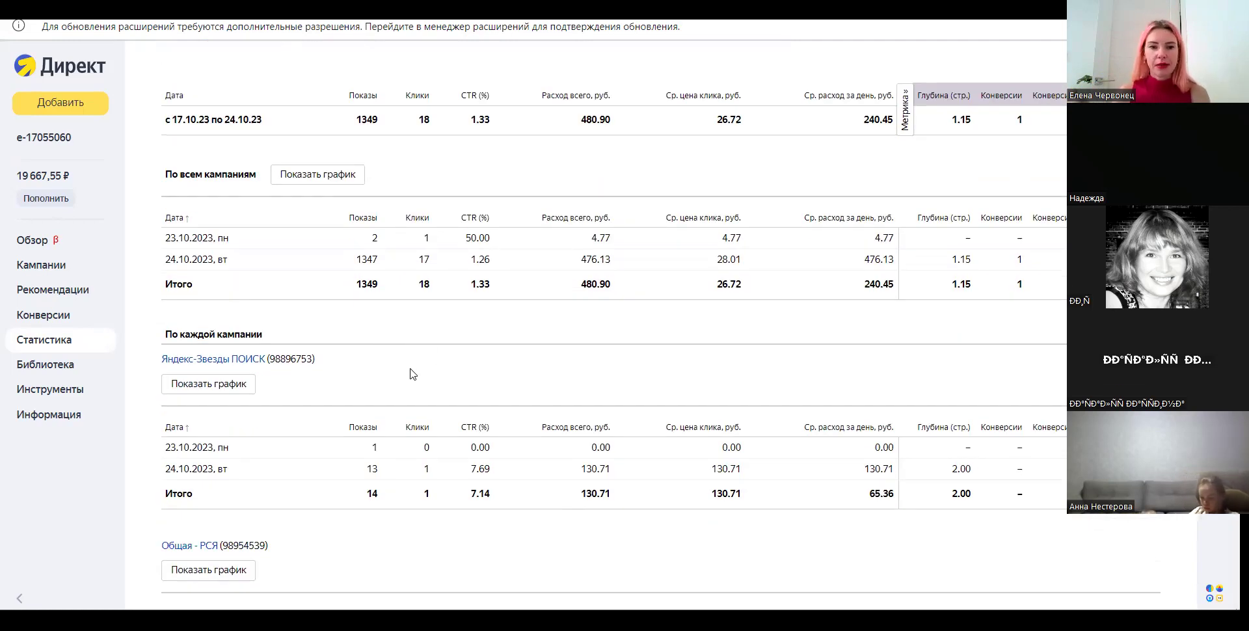
{"action": "scroll", "coordinate": [423, 335], "scroll_direction": "up", "scroll_amount": 1}
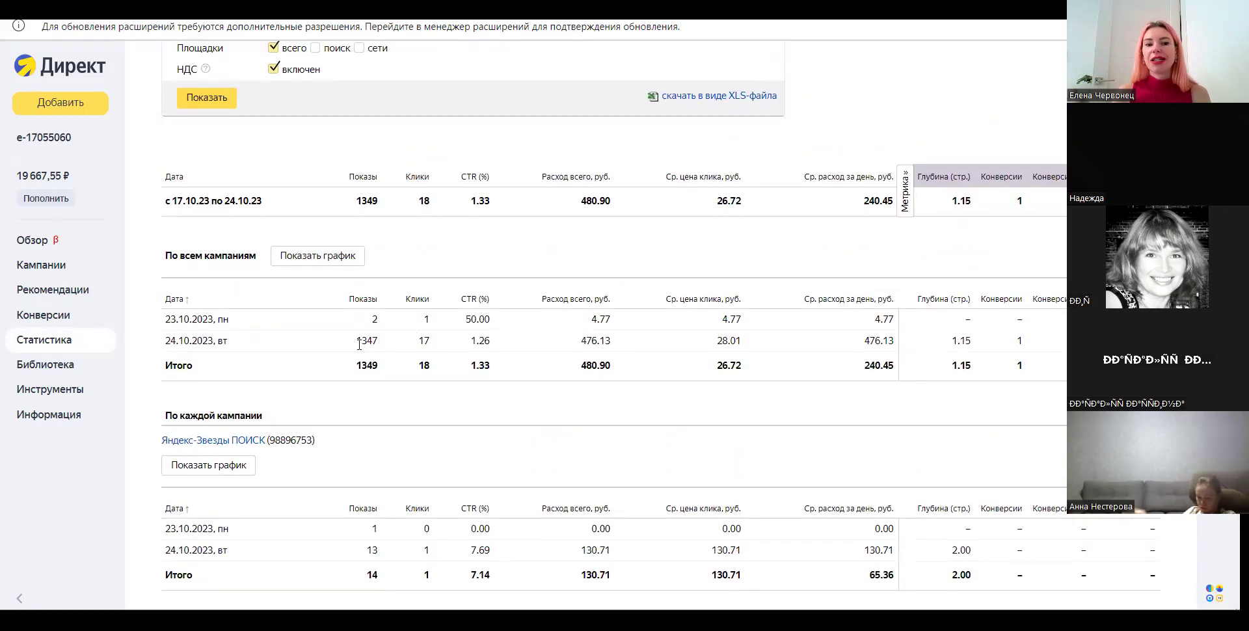
{"action": "scroll", "coordinate": [370, 345], "scroll_direction": "down", "scroll_amount": 1}
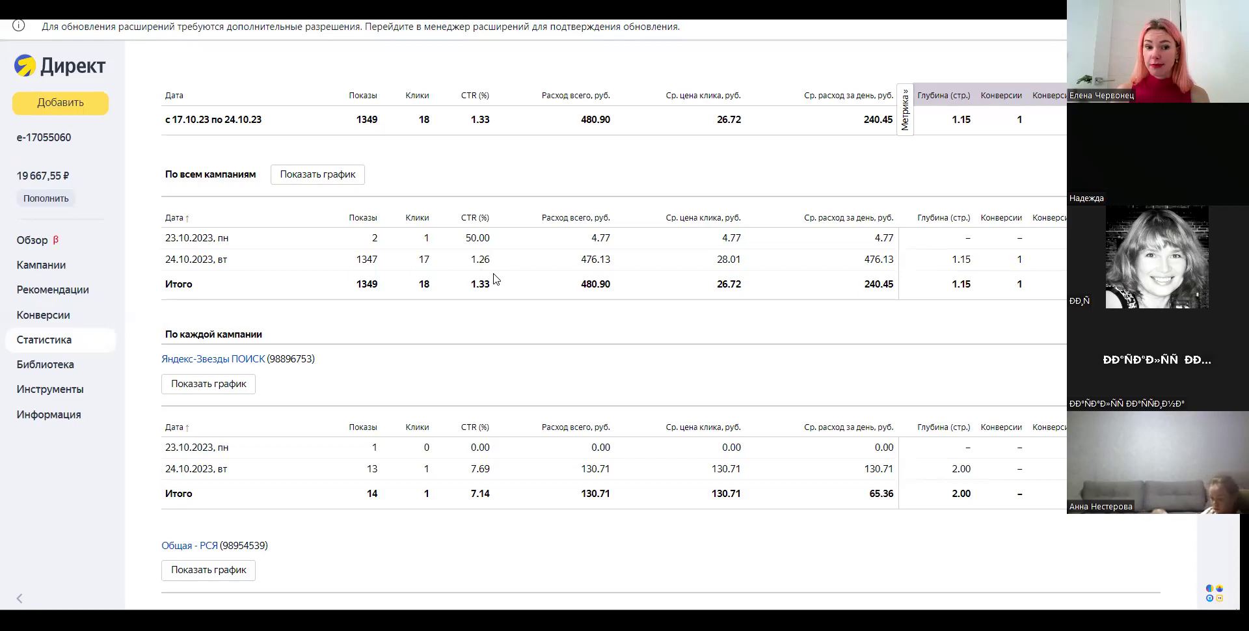
{"action": "scroll", "coordinate": [494, 277], "scroll_direction": "down", "scroll_amount": 5}
{"action": "scroll", "coordinate": [510, 296], "scroll_direction": "up", "scroll_amount": 5}
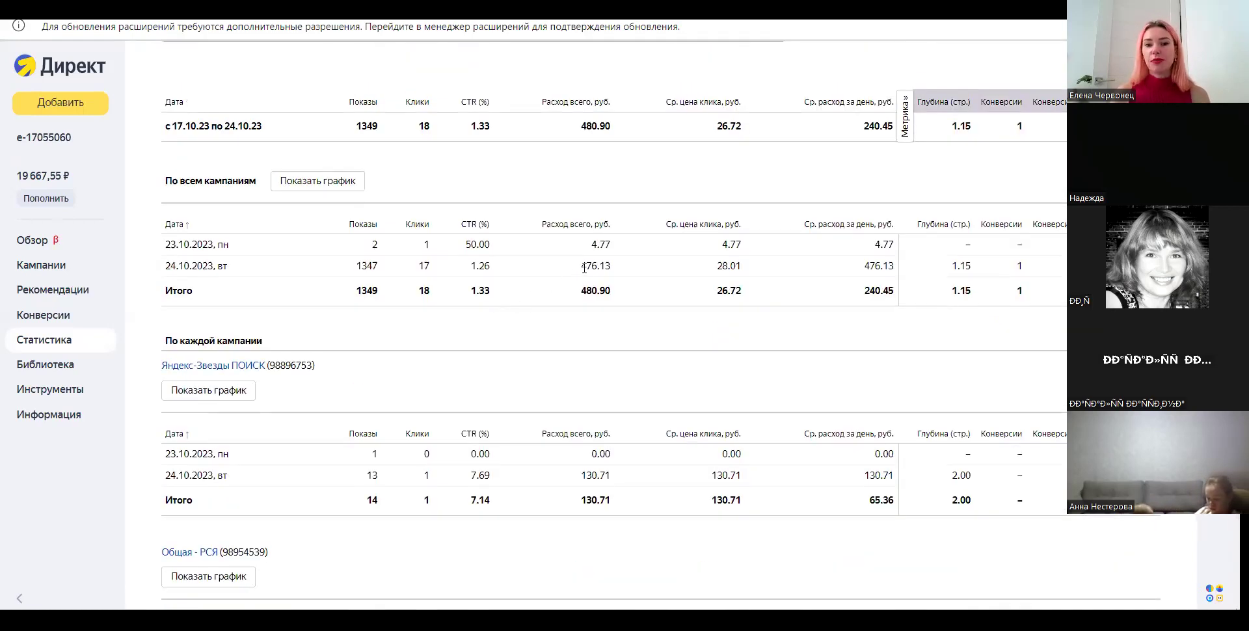
{"action": "left_click_drag", "start_coordinate": [583, 266], "coordinate": [605, 266]}
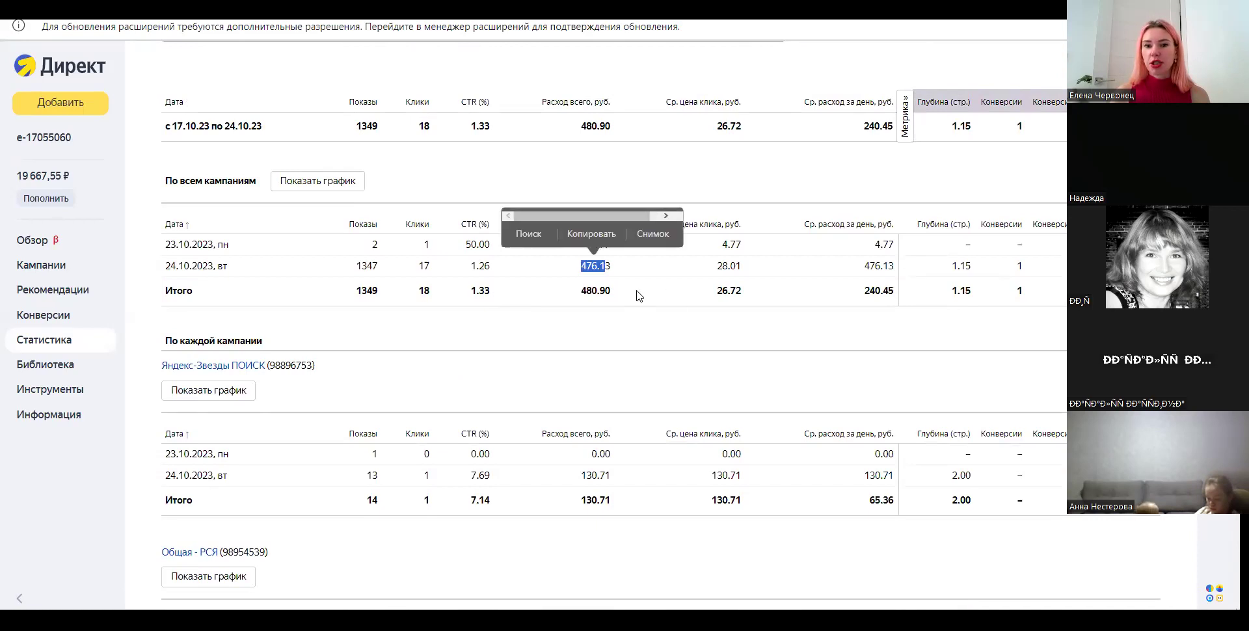
{"action": "left_click", "coordinate": [723, 266]}
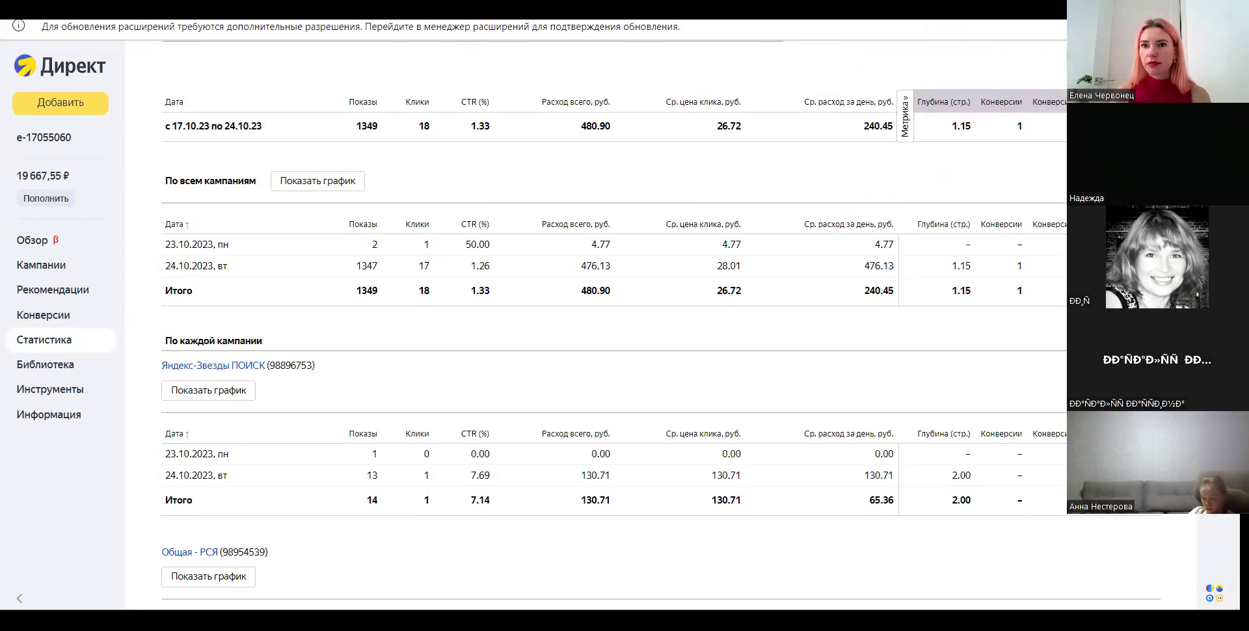
- Open the marathon landing page chervonets.su/tilda in a new browser tab
{"action": "key", "text": "ctrl+t"}
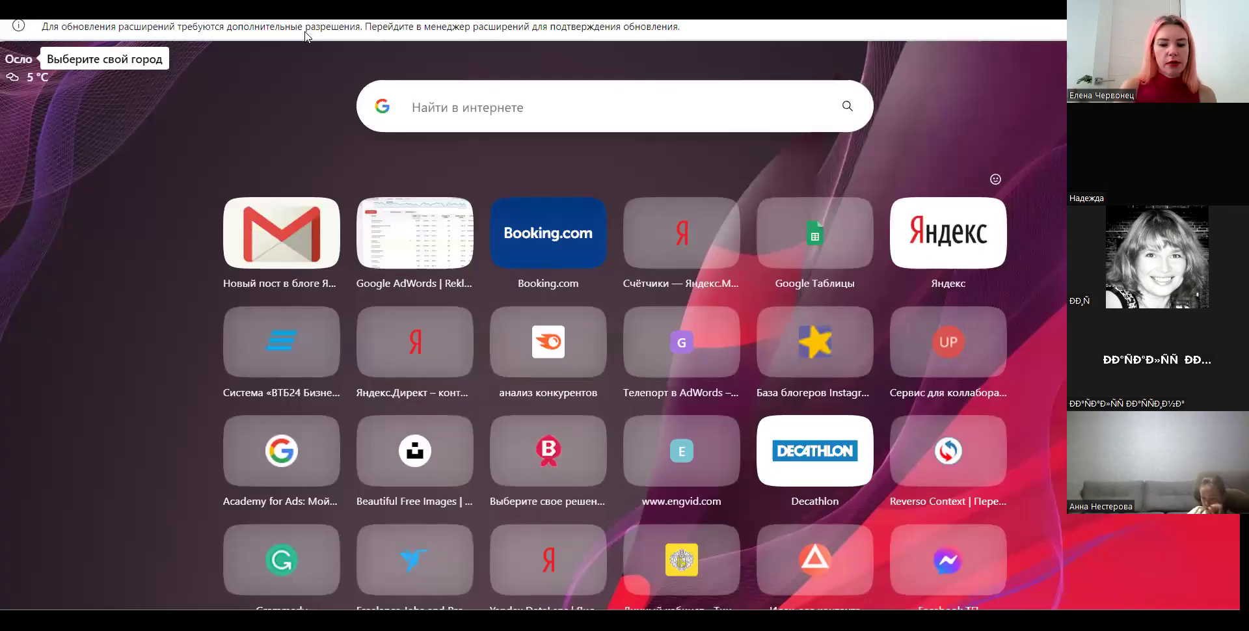
{"action": "type", "text": "ch"}
{"action": "key", "text": "Right"}
{"action": "key", "text": "BackSpace"}
{"action": "key", "text": "BackSpace"}
{"action": "key", "text": "BackSpace"}
{"action": "key", "text": "BackSpace"}
{"action": "key", "text": "BackSpace"}
{"action": "key", "text": "BackSpace"}
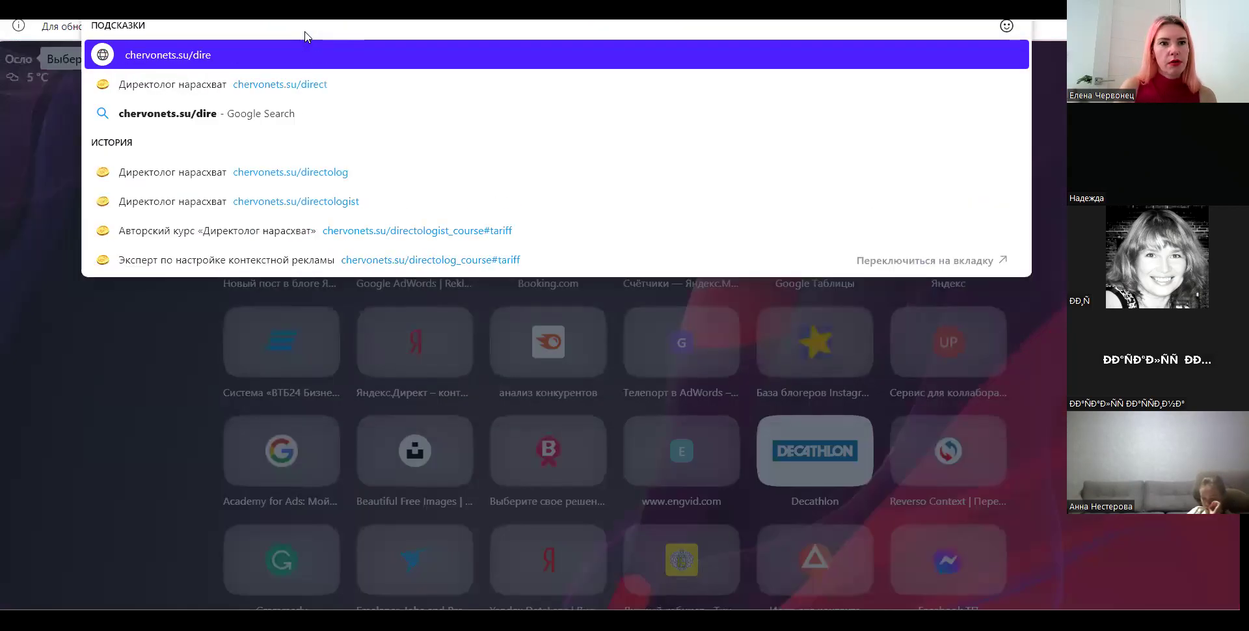
{"action": "type", "text": "ti"}
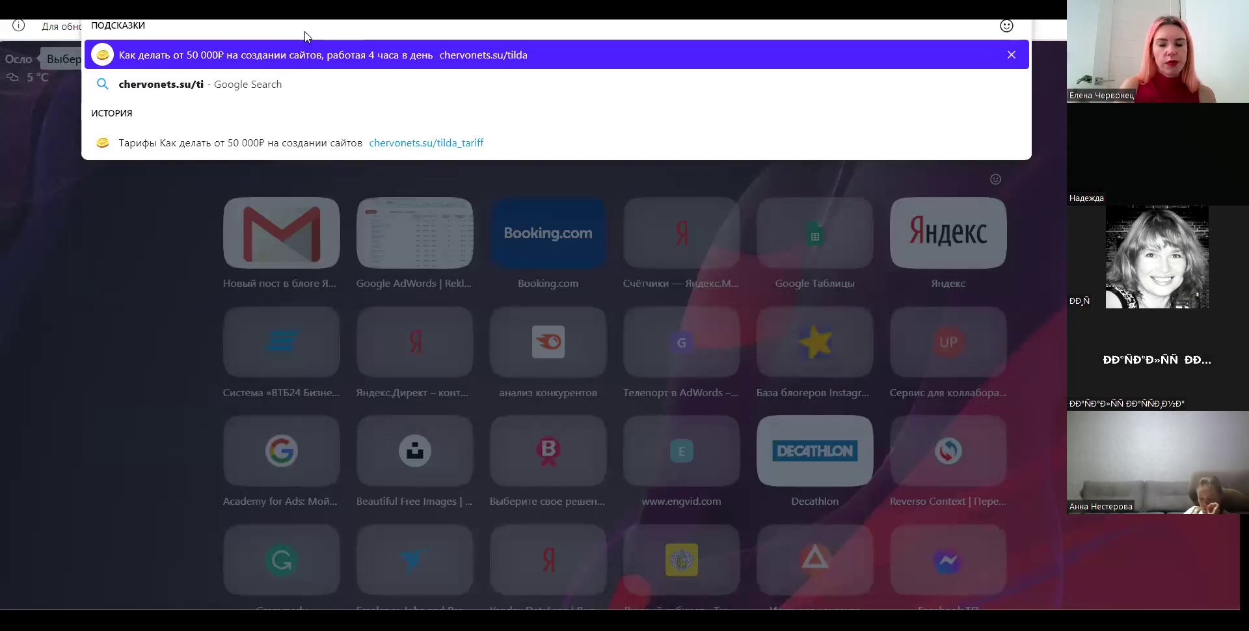
{"action": "key", "text": "Return"}
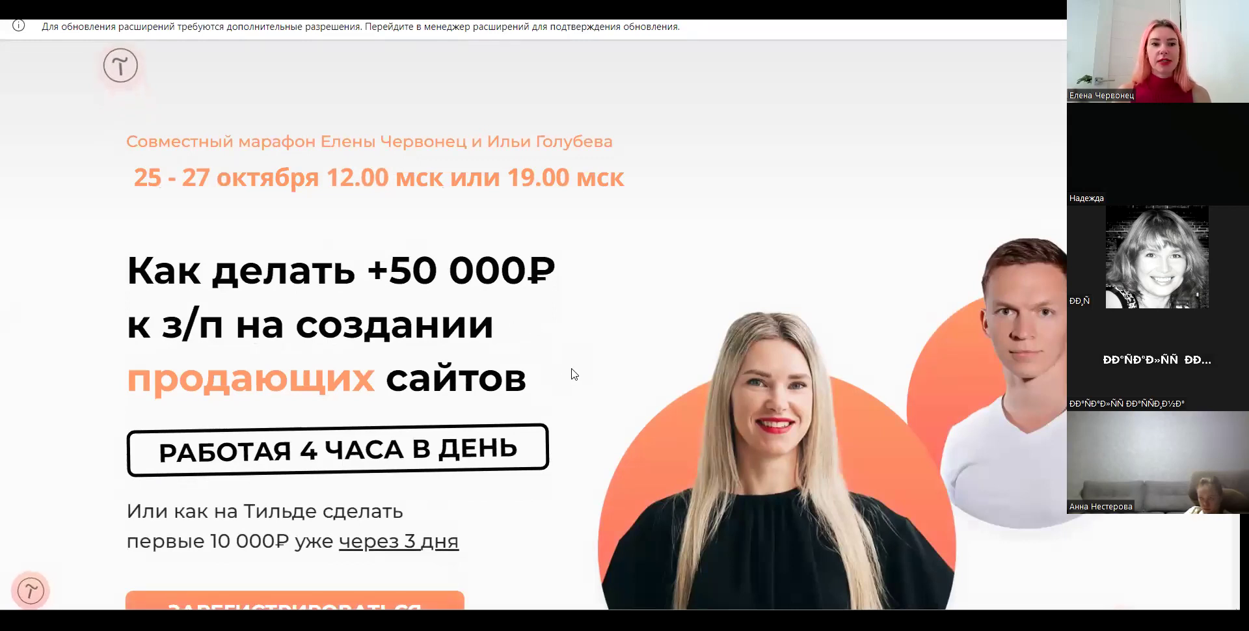
- Examine the marathon landing page from the registration offer through the audience and speaker sections to the marathon results list
{"action": "scroll", "coordinate": [571, 372], "scroll_direction": "down", "scroll_amount": 1}
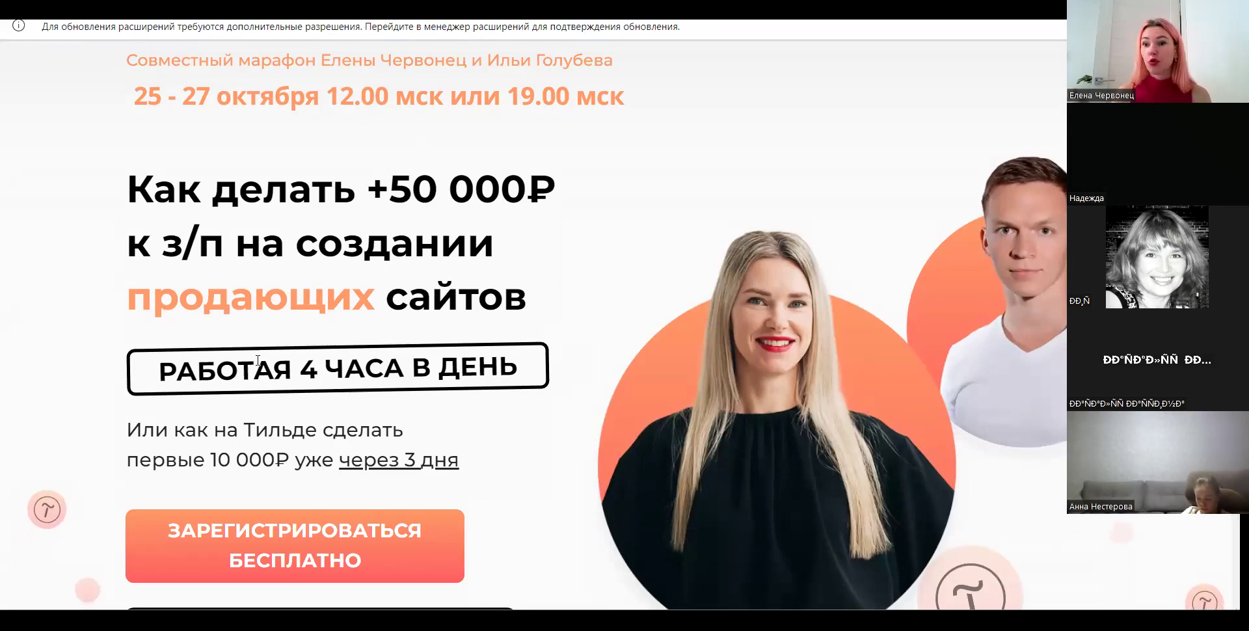
{"action": "scroll", "coordinate": [334, 407], "scroll_direction": "down", "scroll_amount": 4}
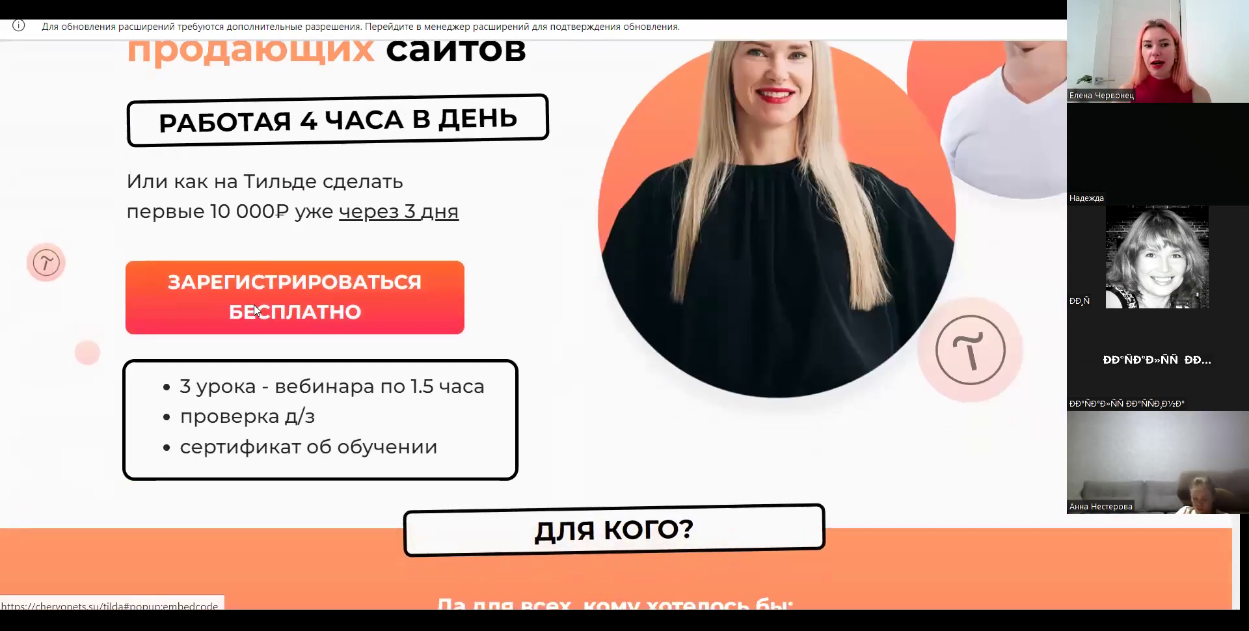
{"action": "scroll", "coordinate": [196, 241], "scroll_direction": "down", "scroll_amount": 3}
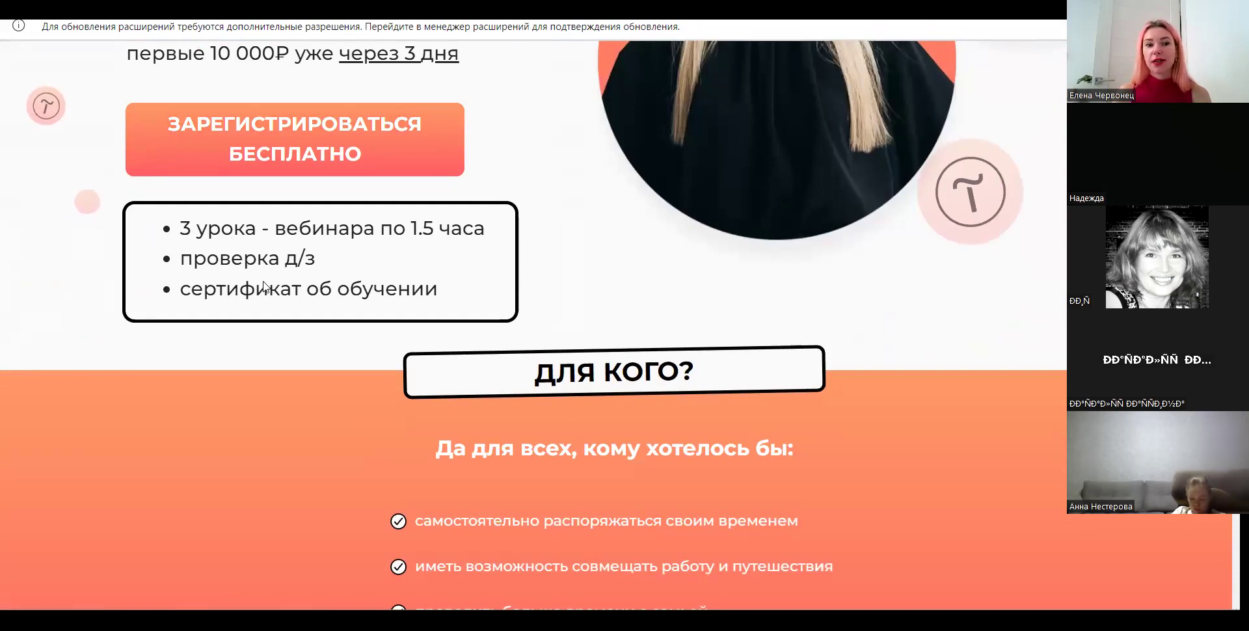
{"action": "scroll", "coordinate": [353, 312], "scroll_direction": "down", "scroll_amount": 15}
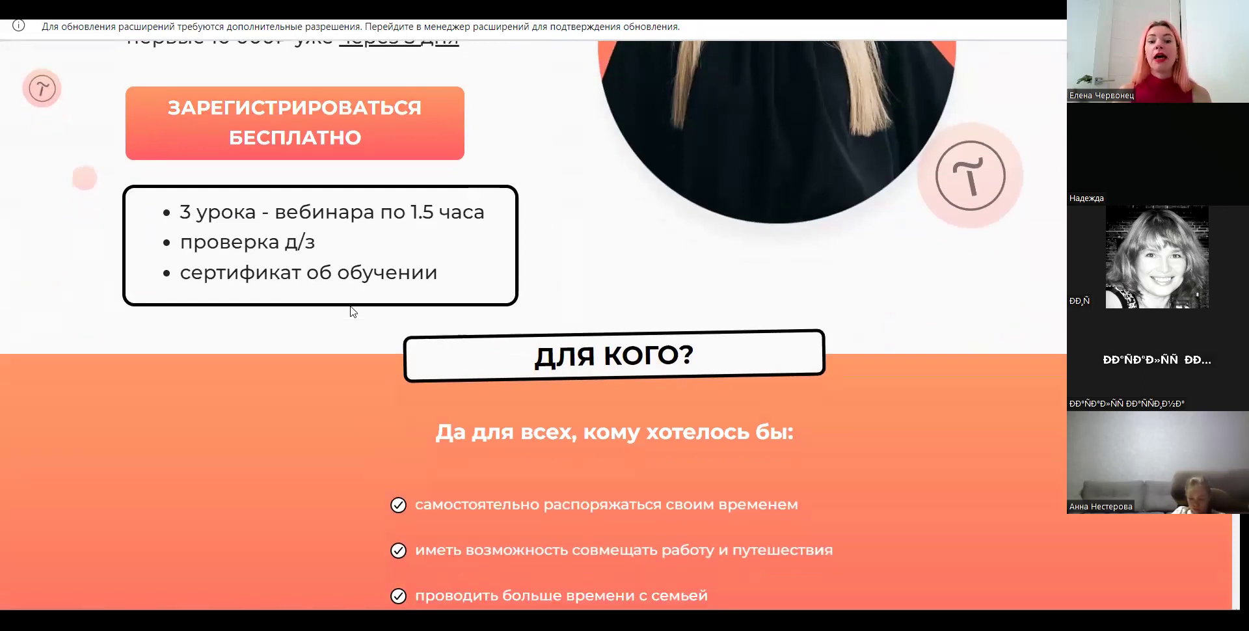
{"action": "scroll", "coordinate": [534, 267], "scroll_direction": "down", "scroll_amount": 4}
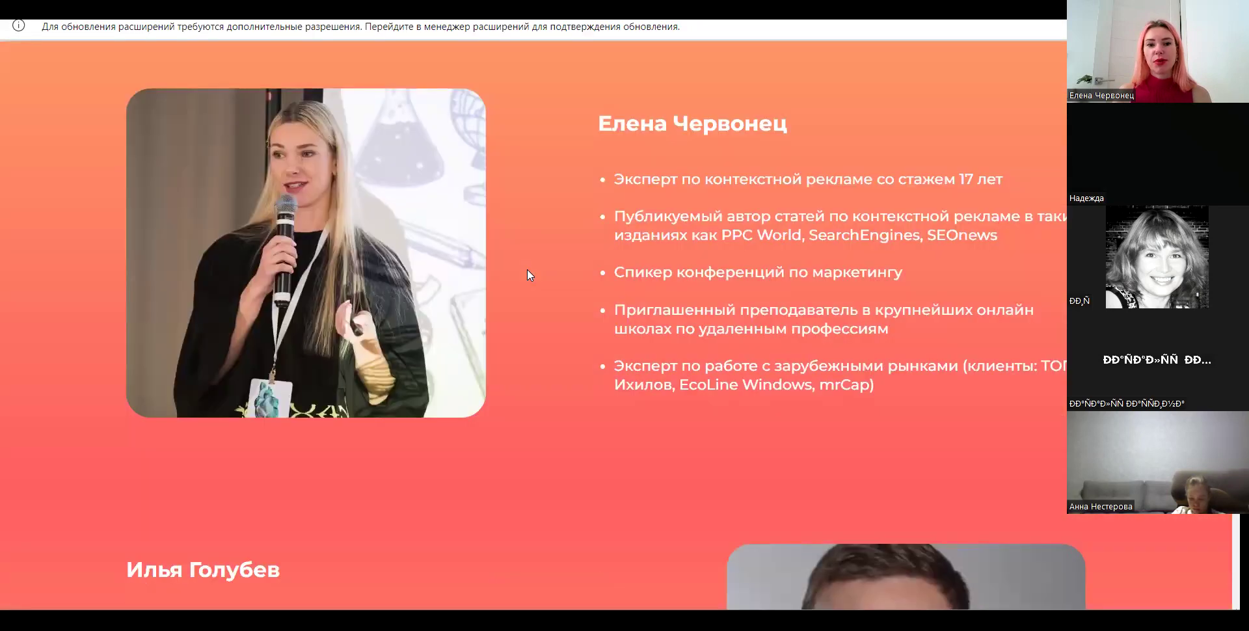
{"action": "scroll", "coordinate": [529, 271], "scroll_direction": "up", "scroll_amount": 8}
{"action": "scroll", "coordinate": [535, 181], "scroll_direction": "down", "scroll_amount": 1}
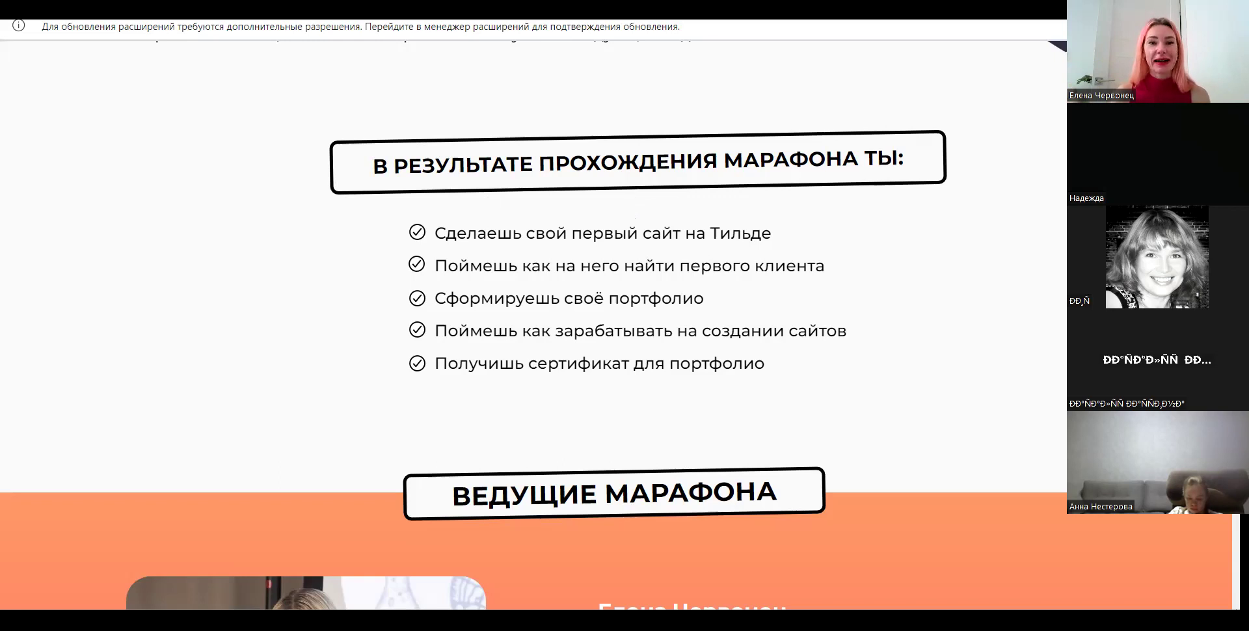
- Return to the Yandex Direct statistics and review the overall figures and those of each campaign
{"action": "key", "text": "ctrl+Tab"}
{"action": "scroll", "coordinate": [727, 385], "scroll_direction": "down", "scroll_amount": 1}
{"action": "scroll", "coordinate": [735, 389], "scroll_direction": "up", "scroll_amount": 5}
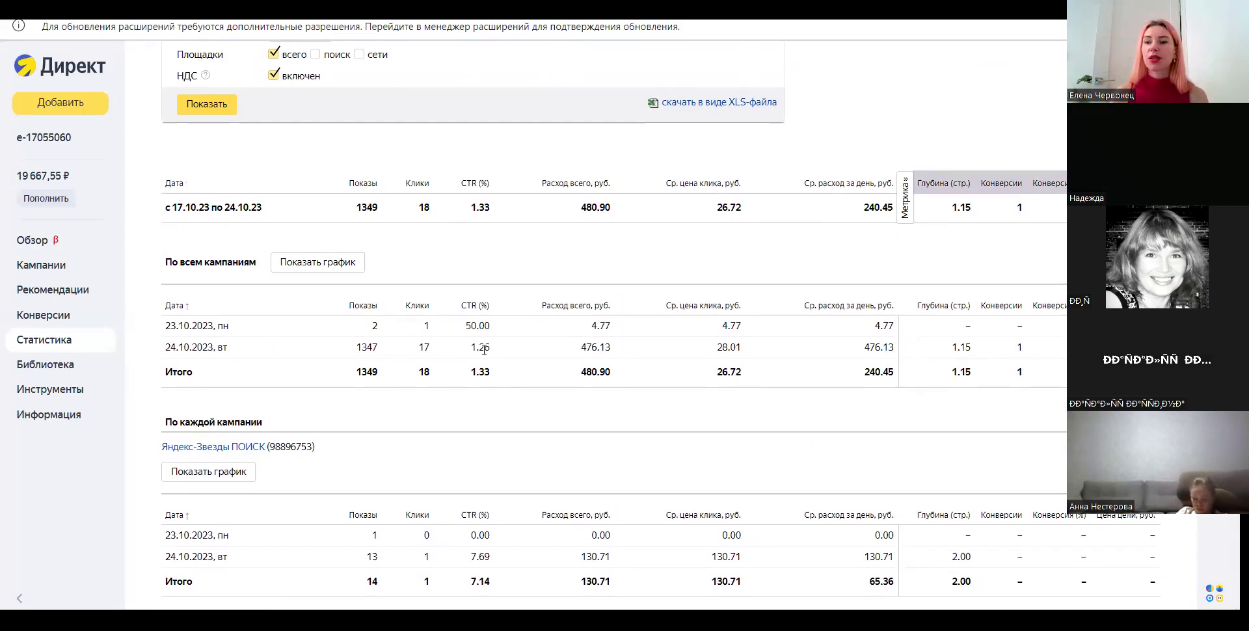
{"action": "scroll", "coordinate": [478, 371], "scroll_direction": "up", "scroll_amount": 3}
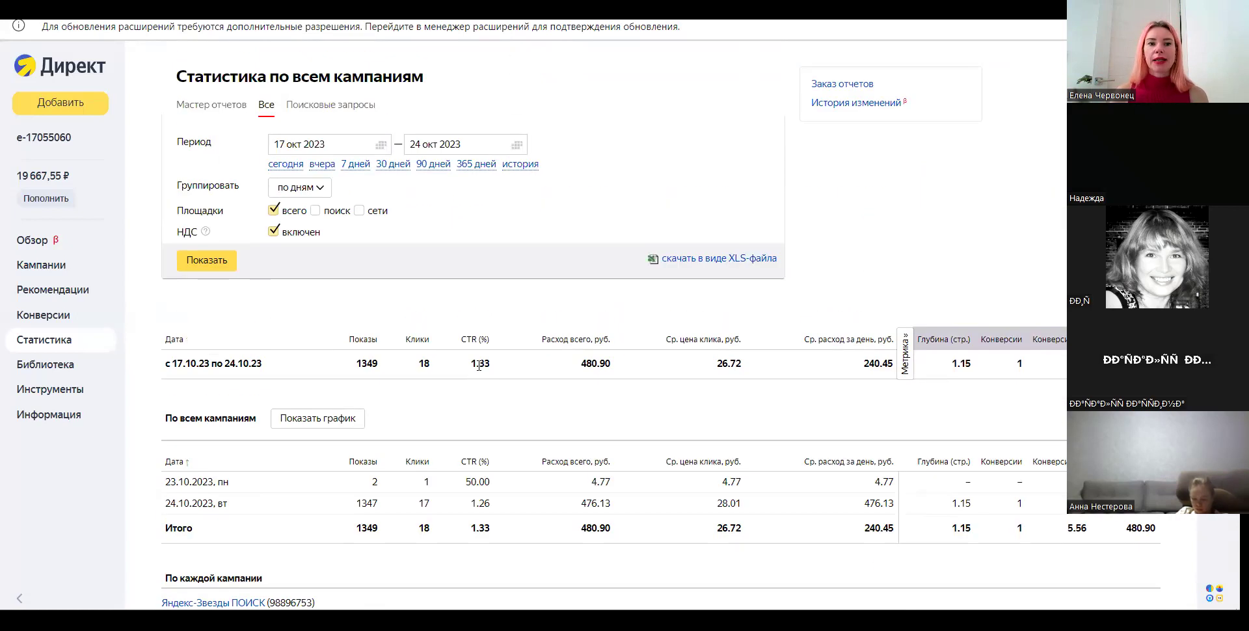
{"action": "scroll", "coordinate": [478, 367], "scroll_direction": "down", "scroll_amount": 9}
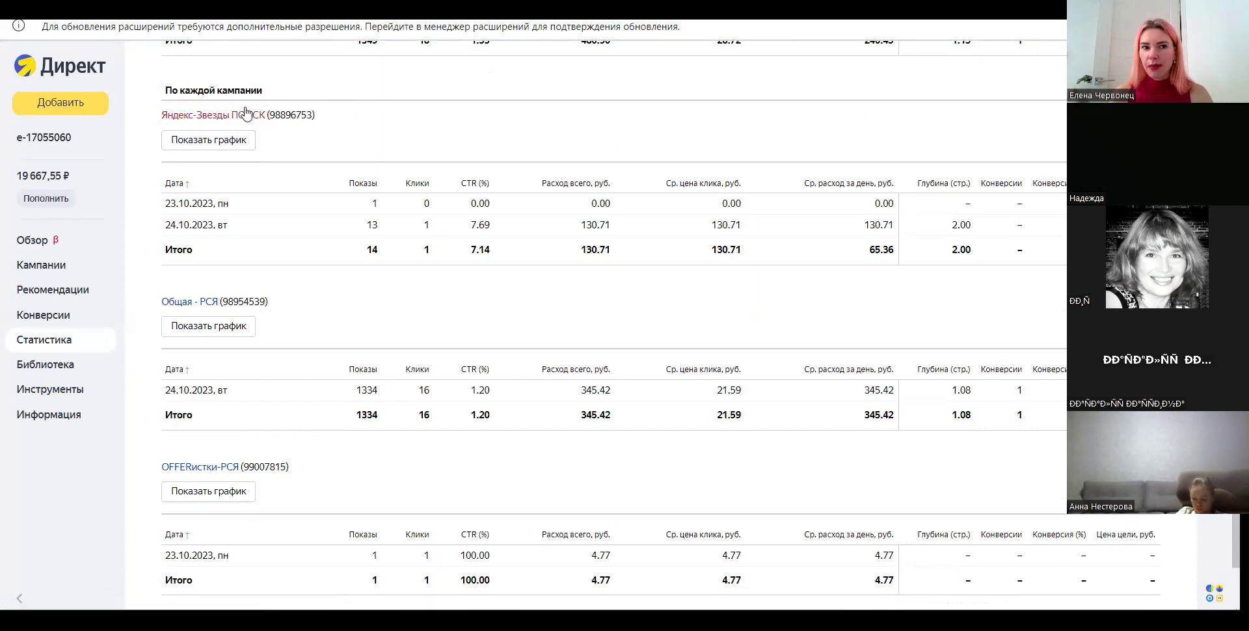
{"action": "scroll", "coordinate": [352, 215], "scroll_direction": "down", "scroll_amount": 3}
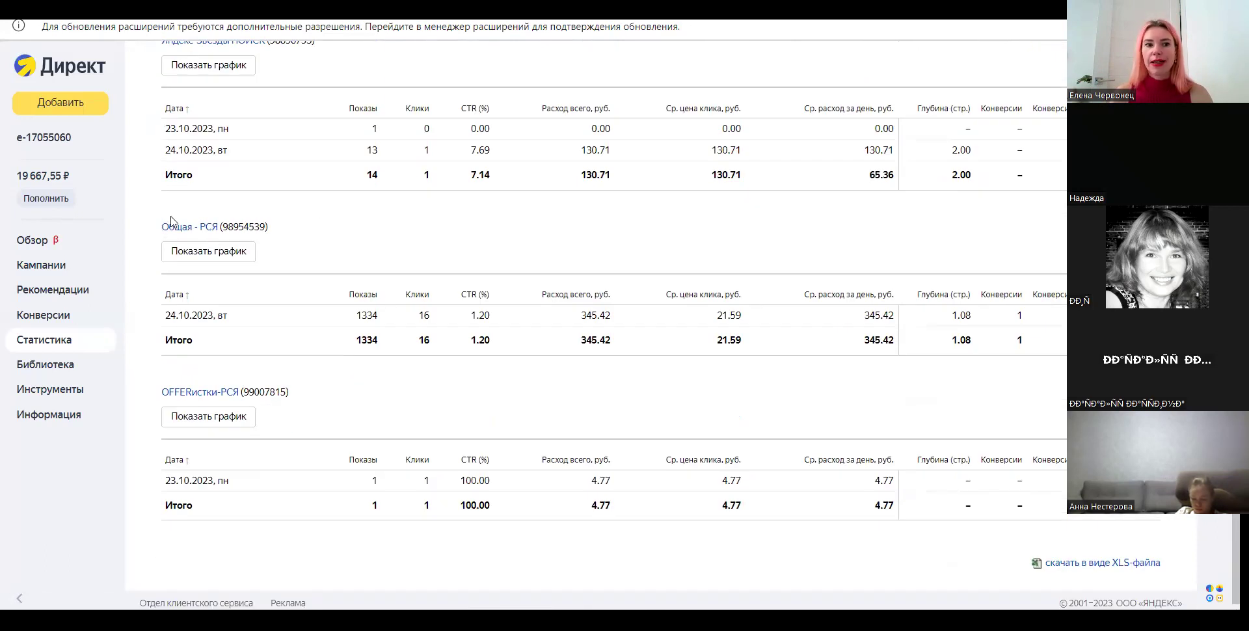
{"action": "scroll", "coordinate": [293, 280], "scroll_direction": "up", "scroll_amount": 7}
{"action": "scroll", "coordinate": [319, 286], "scroll_direction": "up", "scroll_amount": 4}
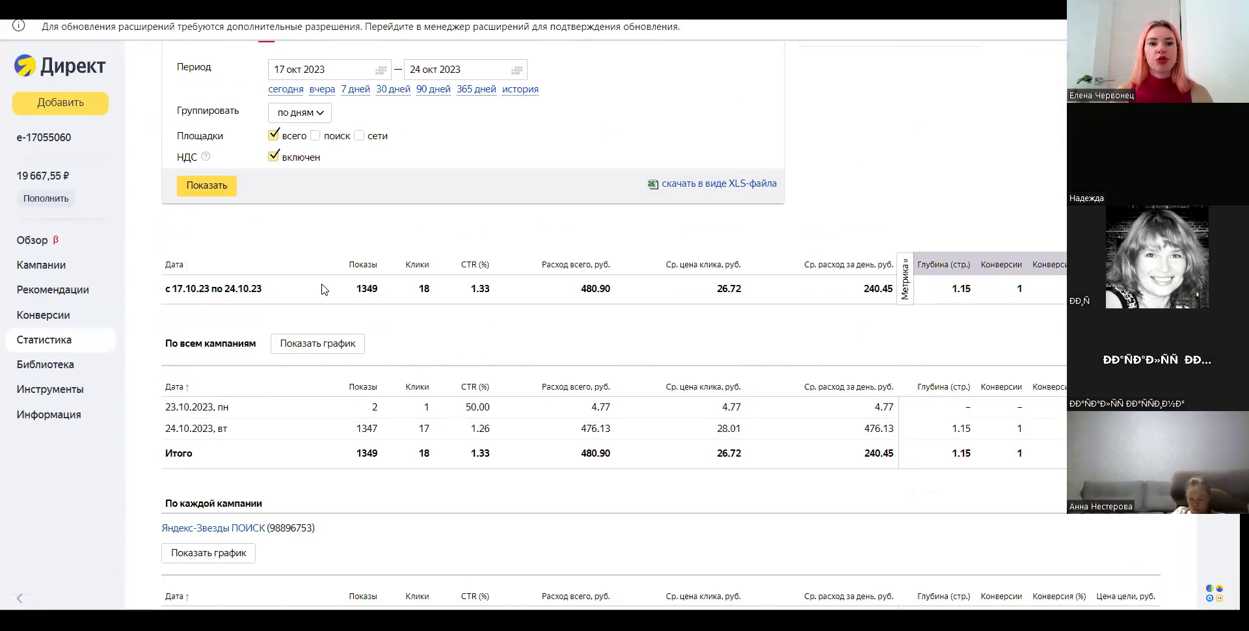
- Show the statistics for all campaigns for the "поиск" placements only and review the daily figures
{"action": "left_click", "coordinate": [316, 209]}
{"action": "left_click", "coordinate": [287, 217]}
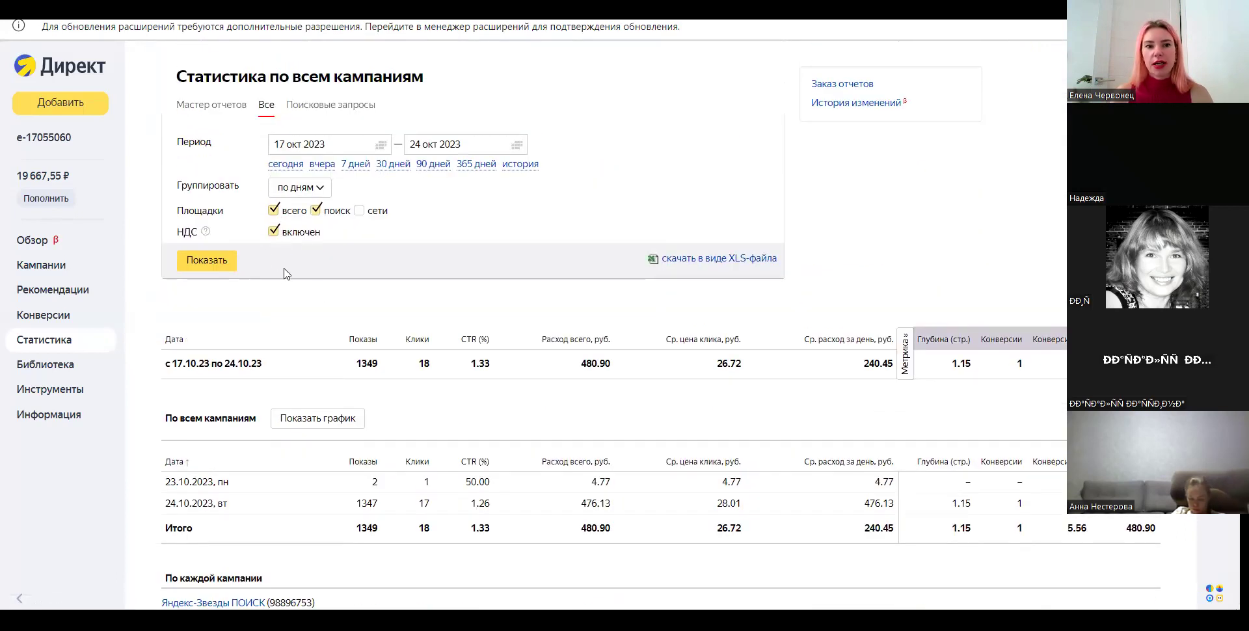
{"action": "left_click", "coordinate": [206, 260]}
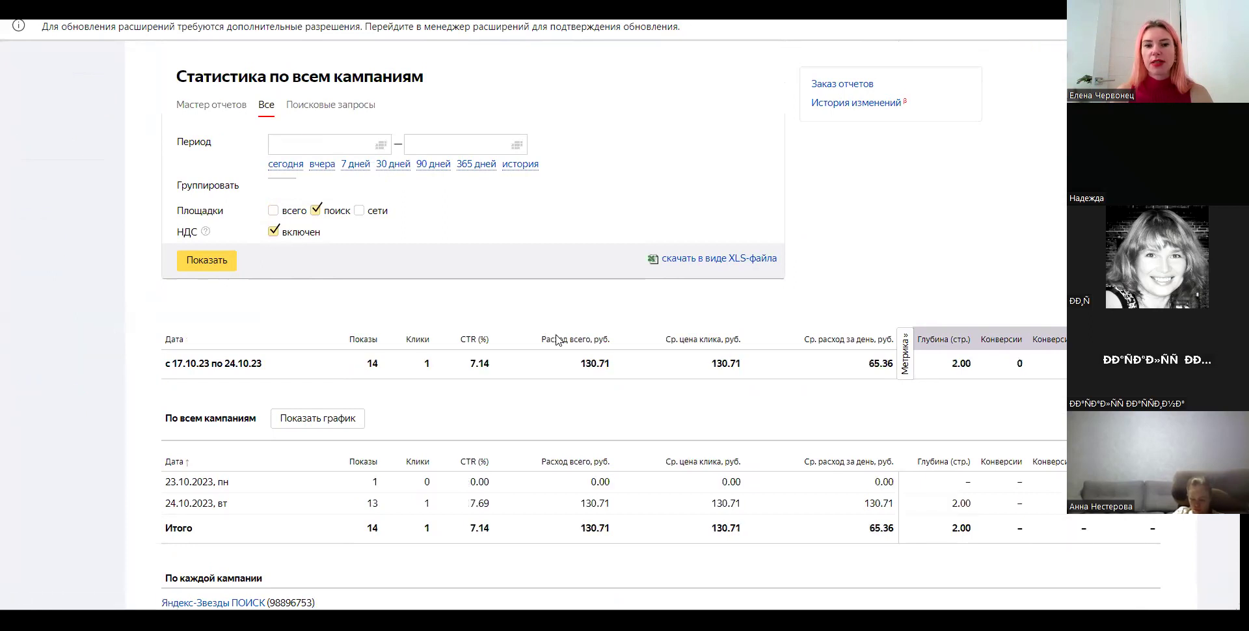
{"action": "scroll", "coordinate": [412, 315], "scroll_direction": "down", "scroll_amount": 3}
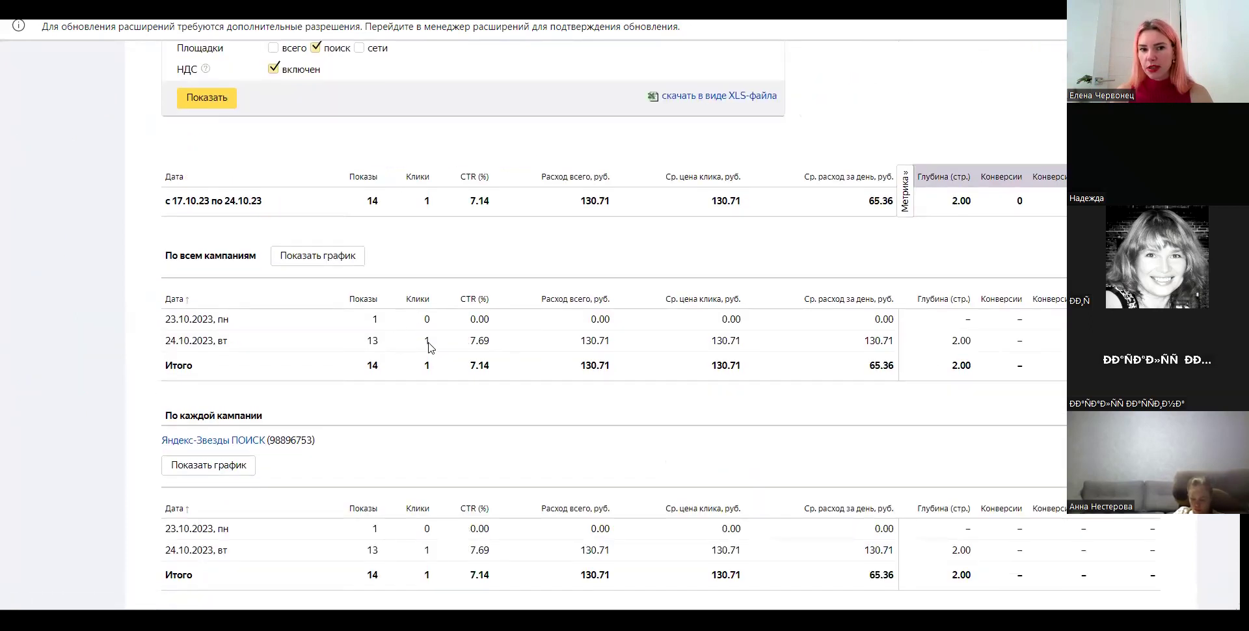
- Show the statistics for all campaigns for the "сети" placements only
{"action": "scroll", "coordinate": [500, 355], "scroll_direction": "up", "scroll_amount": 3}
{"action": "left_click", "coordinate": [359, 210]}
{"action": "left_click", "coordinate": [315, 210]}
{"action": "left_click", "coordinate": [213, 260]}
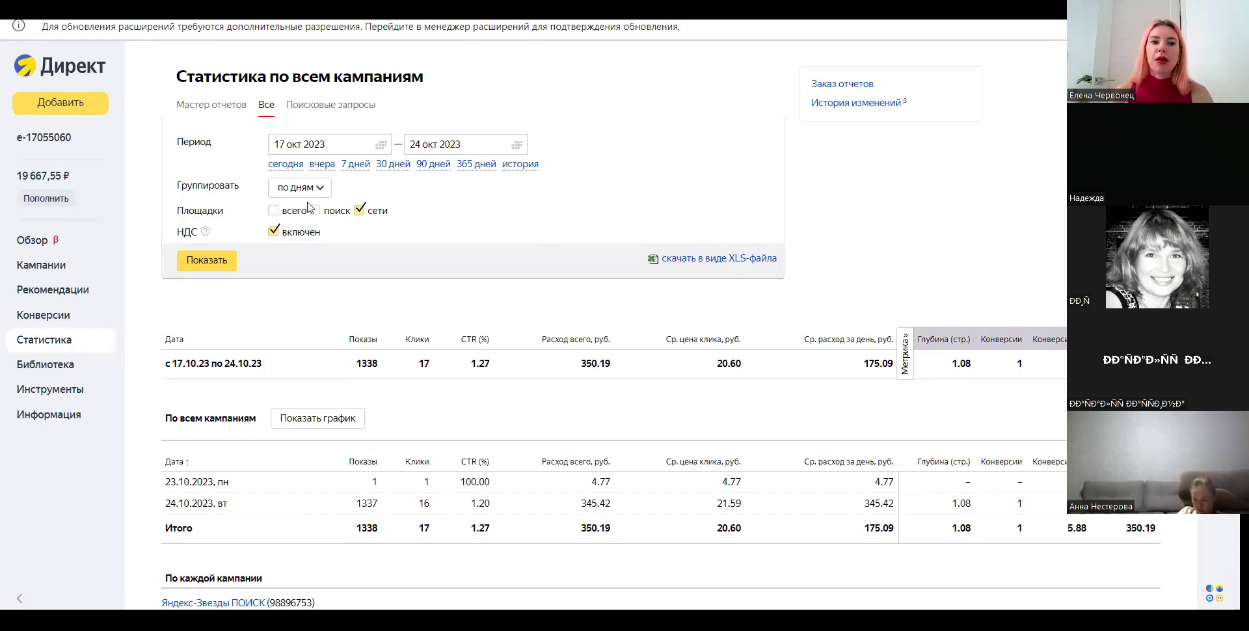
- Review the per-campaign network figures and show the statistics with the placements set back to "всего"
{"action": "left_click", "coordinate": [273, 210]}
{"action": "left_click", "coordinate": [359, 210]}
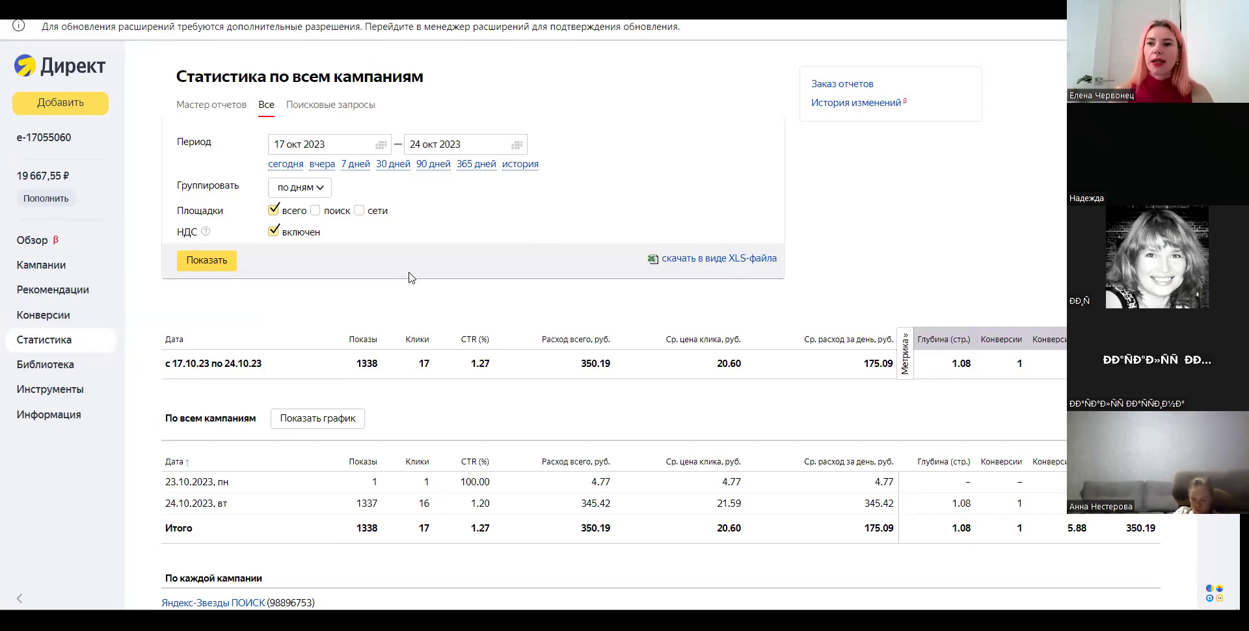
{"action": "scroll", "coordinate": [411, 277], "scroll_direction": "down", "scroll_amount": 4}
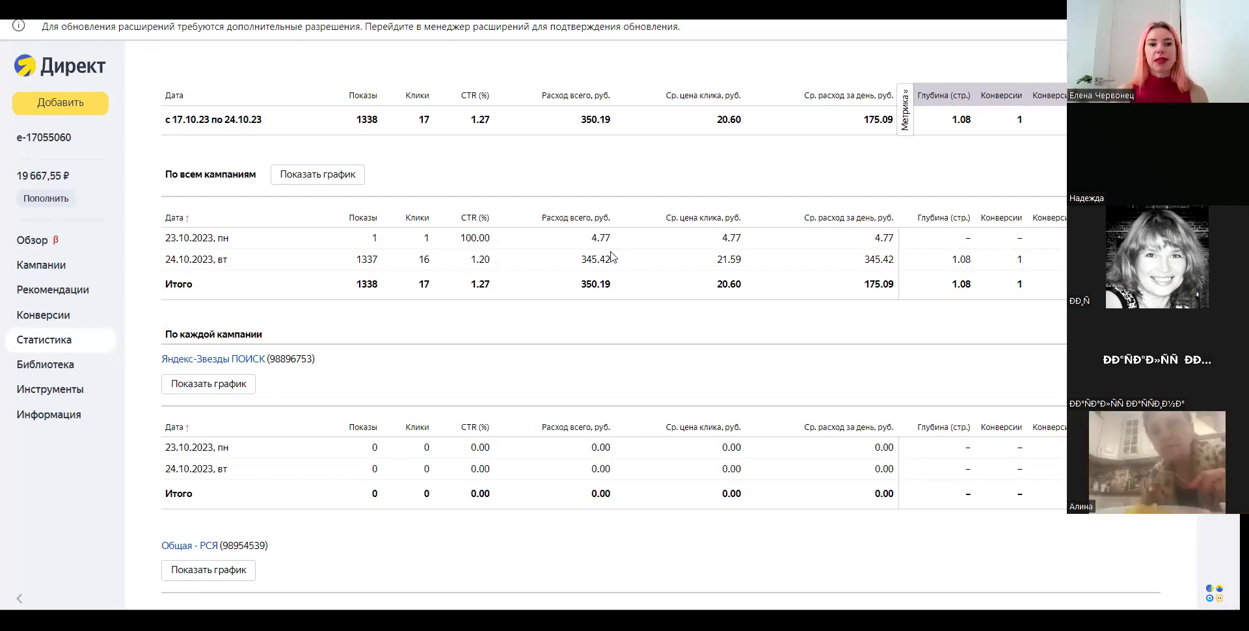
{"action": "scroll", "coordinate": [455, 286], "scroll_direction": "down", "scroll_amount": 3}
{"action": "scroll", "coordinate": [403, 338], "scroll_direction": "up", "scroll_amount": 6}
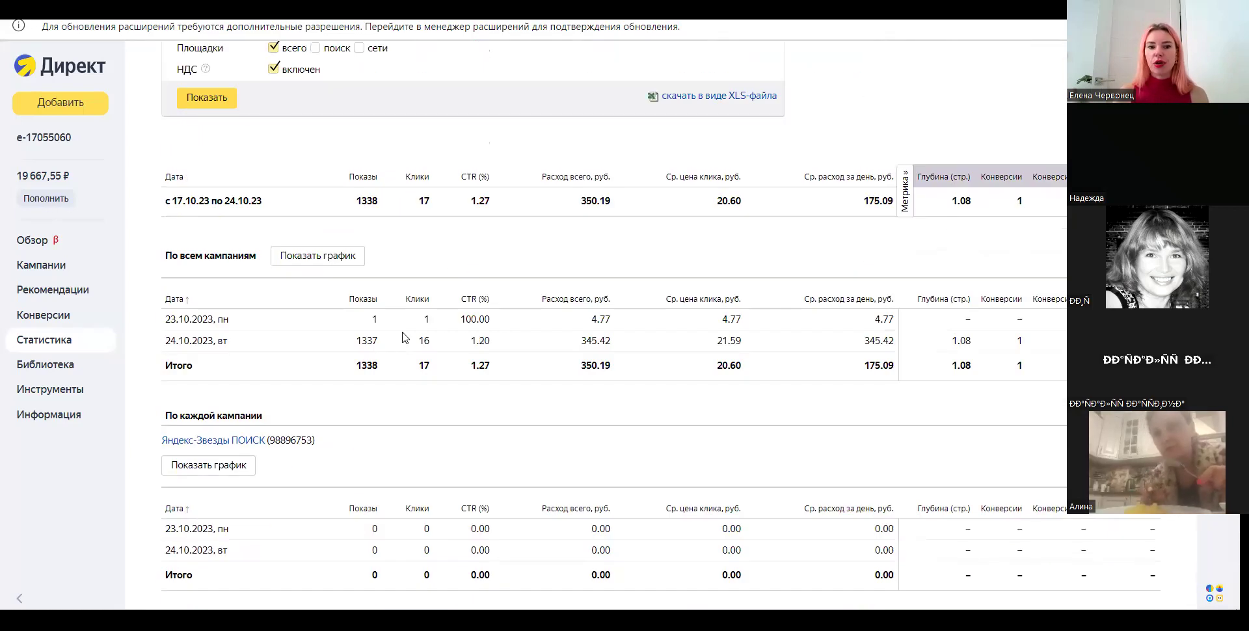
{"action": "scroll", "coordinate": [504, 284], "scroll_direction": "down", "scroll_amount": 7}
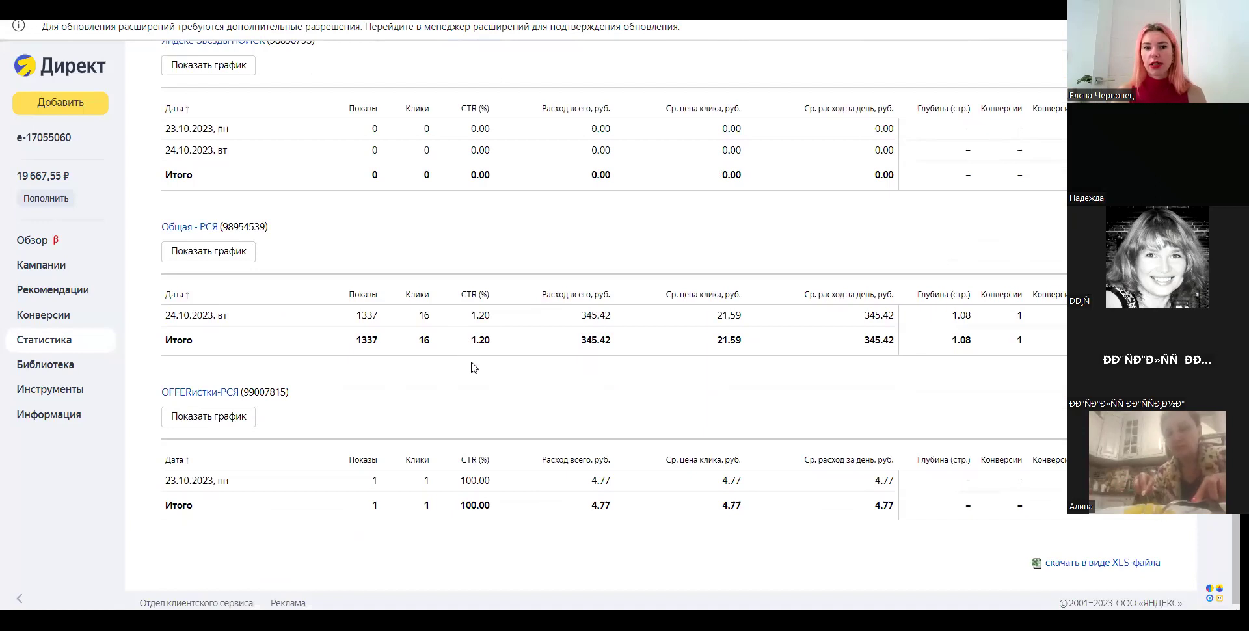
{"action": "scroll", "coordinate": [459, 366], "scroll_direction": "up", "scroll_amount": 2}
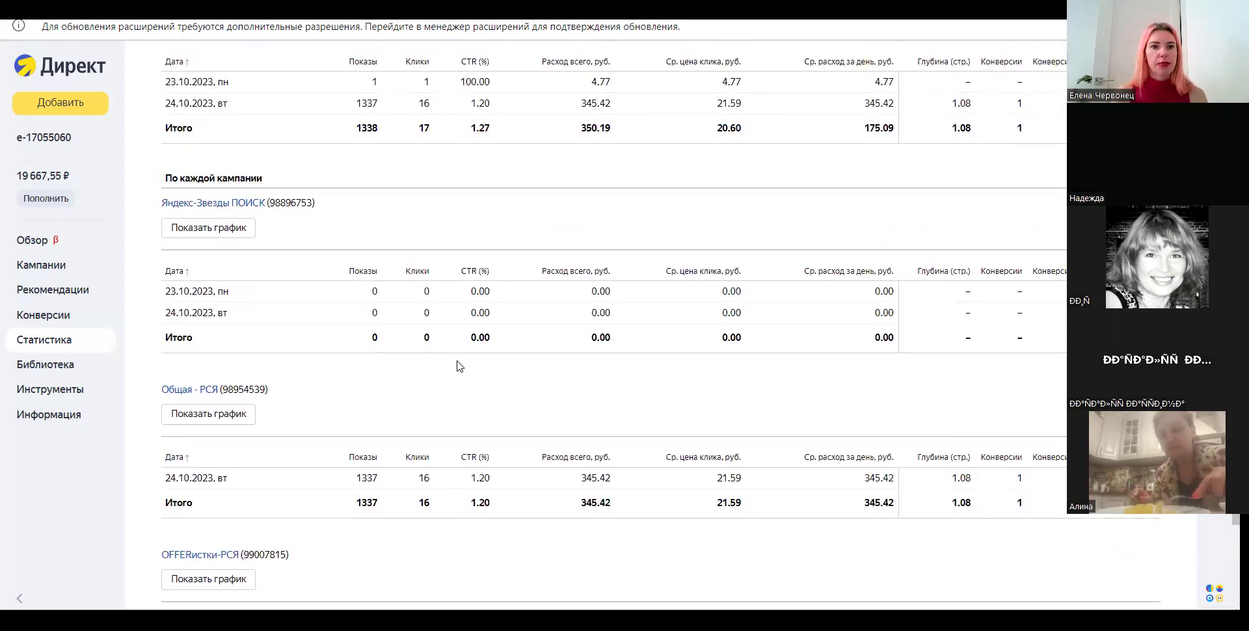
{"action": "scroll", "coordinate": [480, 367], "scroll_direction": "up", "scroll_amount": 5}
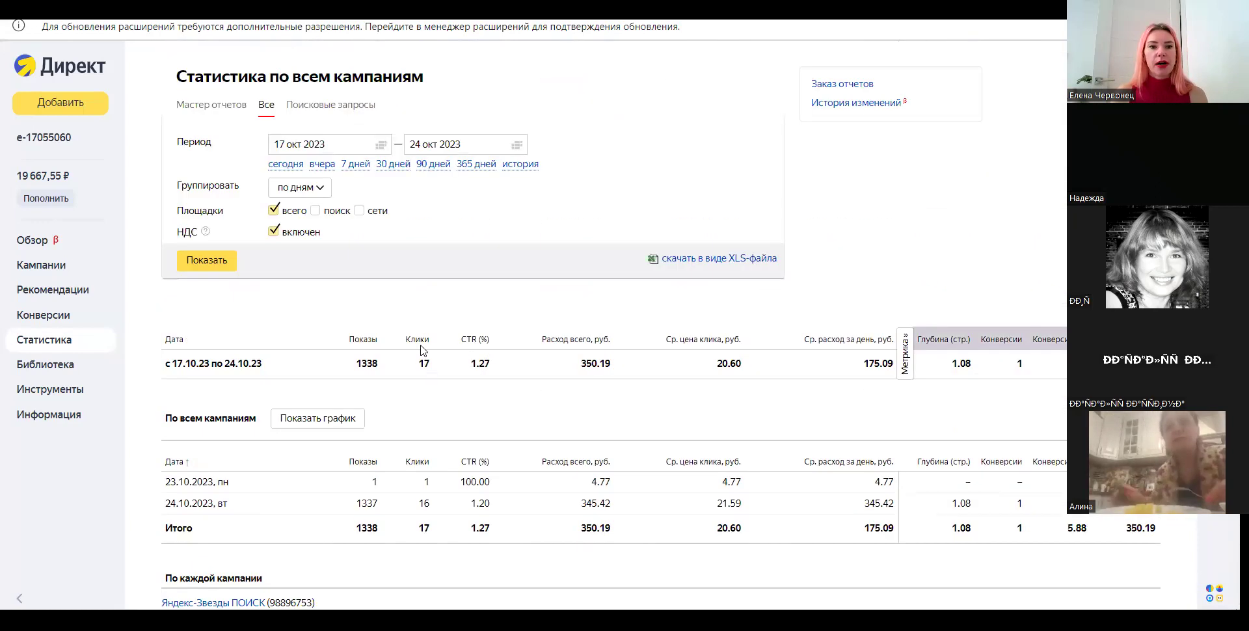
{"action": "left_click", "coordinate": [205, 264]}
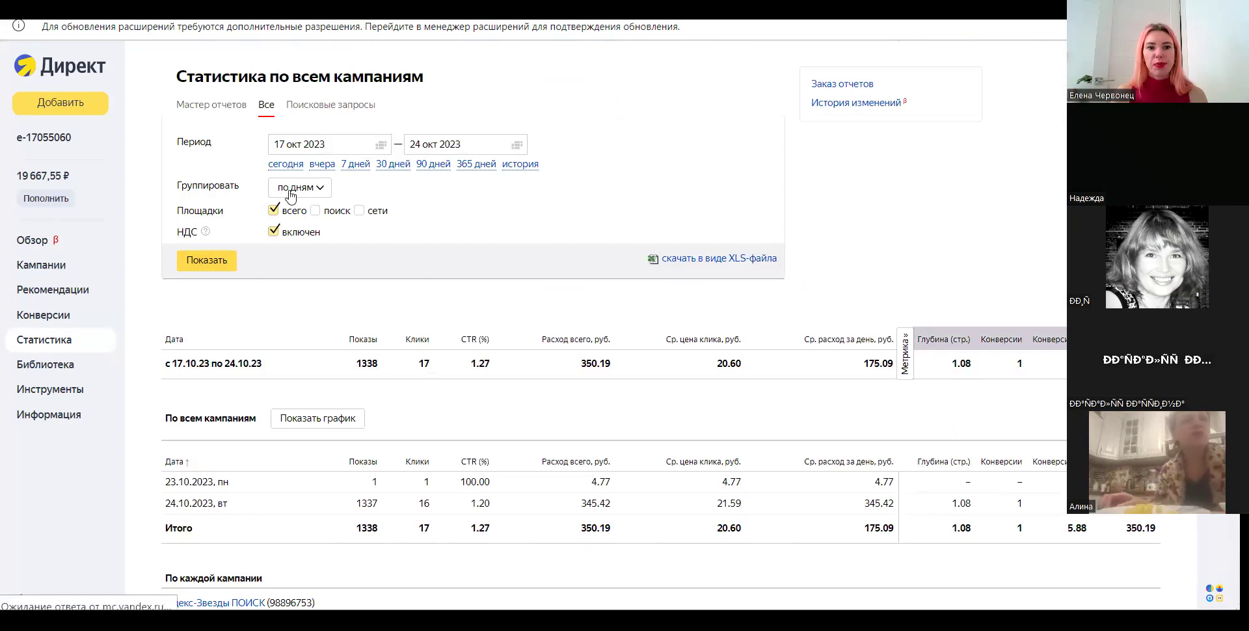
- Highlight the impressions, CTR and average click price for 24.10.2023 in the "Яндекс-Звезды ПОИСК" campaign statistics
{"action": "scroll", "coordinate": [617, 251], "scroll_direction": "down", "scroll_amount": 6}
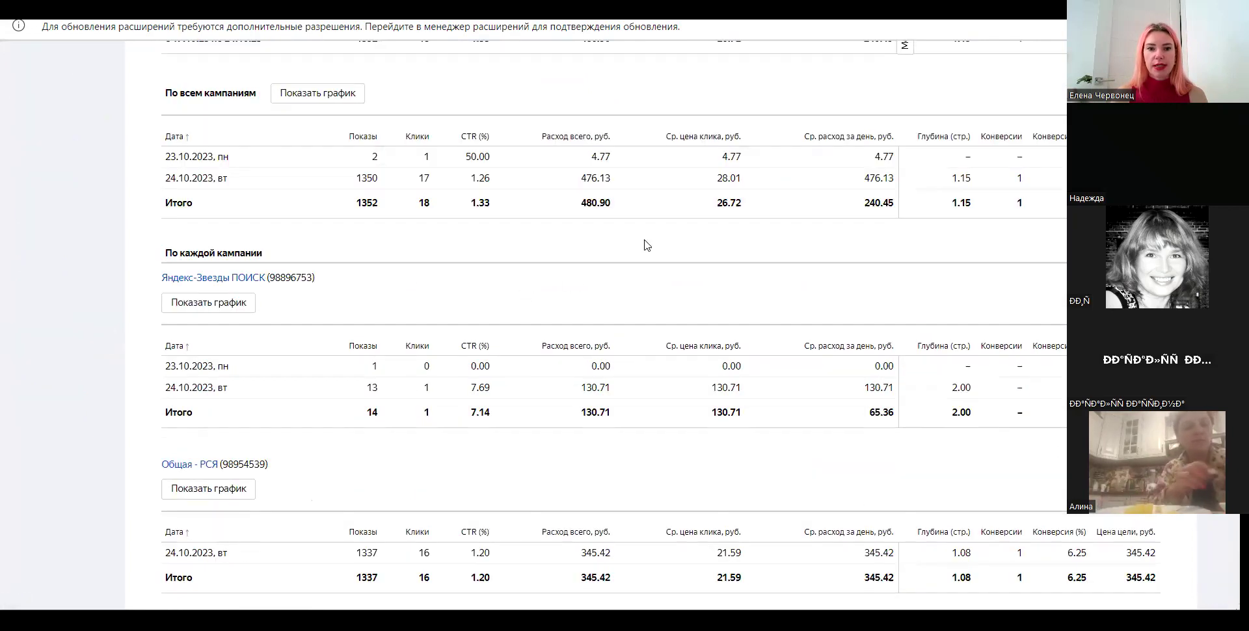
{"action": "scroll", "coordinate": [617, 251], "scroll_direction": "down", "scroll_amount": 1}
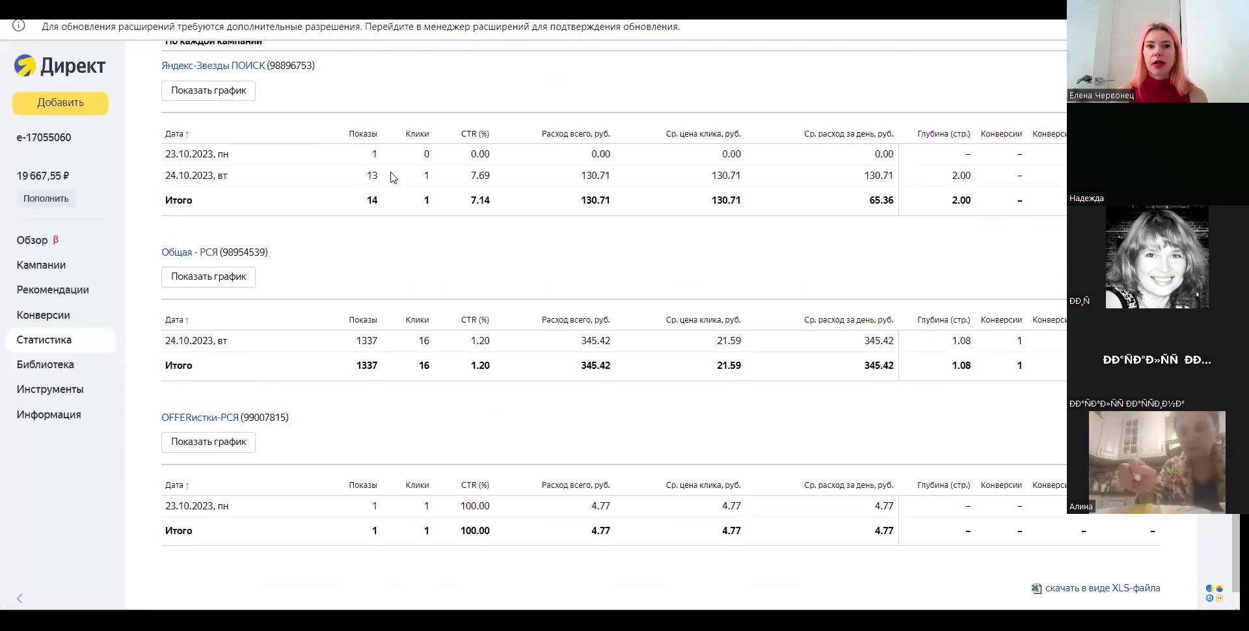
{"action": "scroll", "coordinate": [392, 173], "scroll_direction": "up", "scroll_amount": 1}
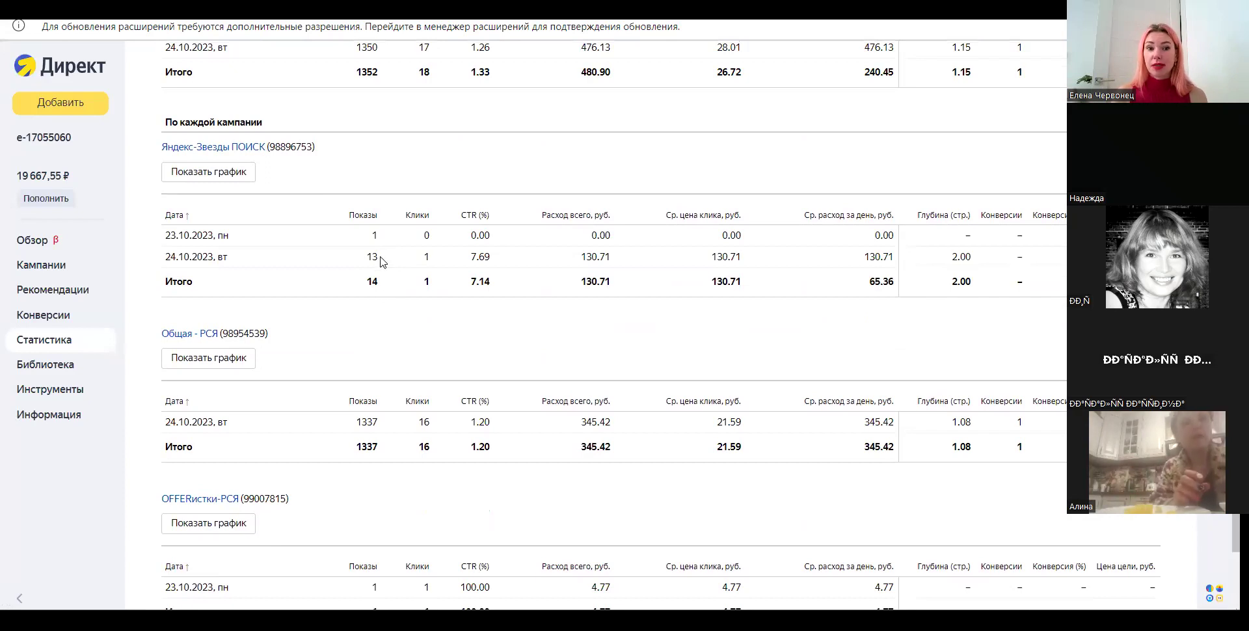
{"action": "double_click", "coordinate": [372, 257]}
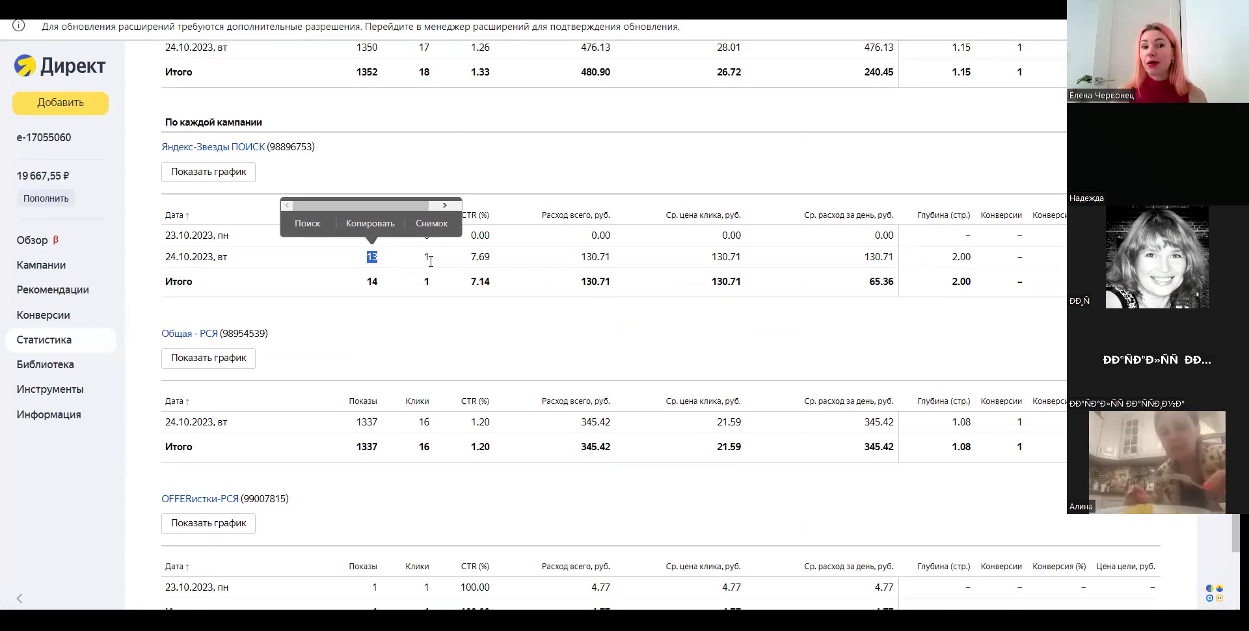
{"action": "double_click", "coordinate": [479, 256]}
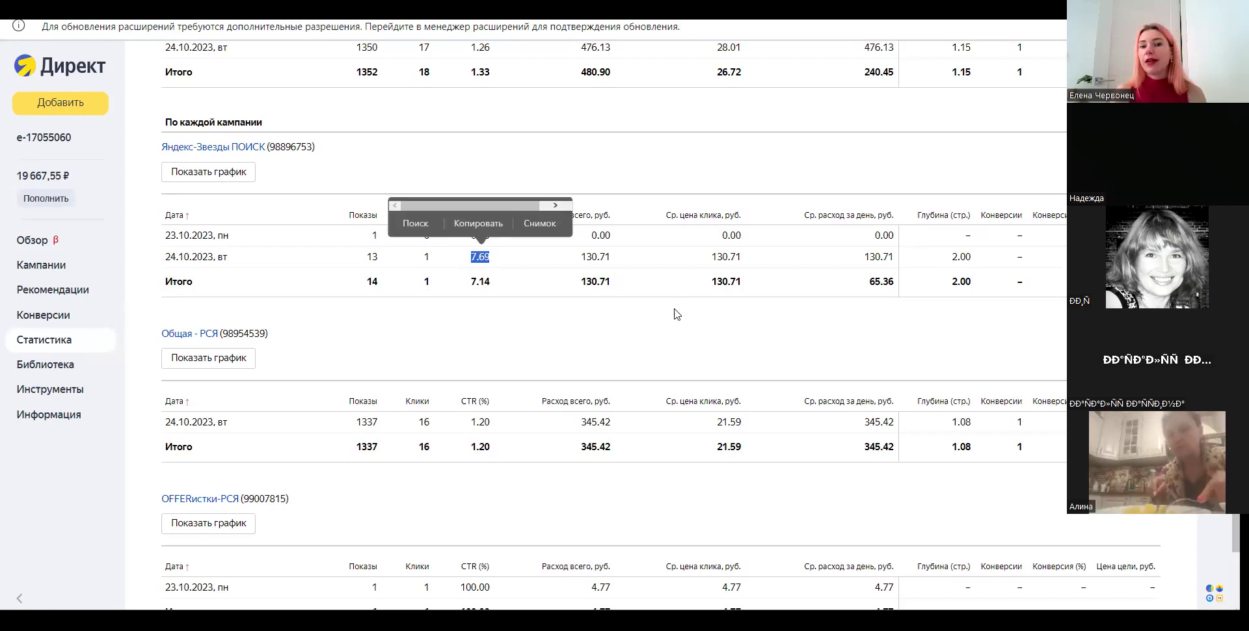
{"action": "left_click_drag", "start_coordinate": [710, 258], "coordinate": [736, 259]}
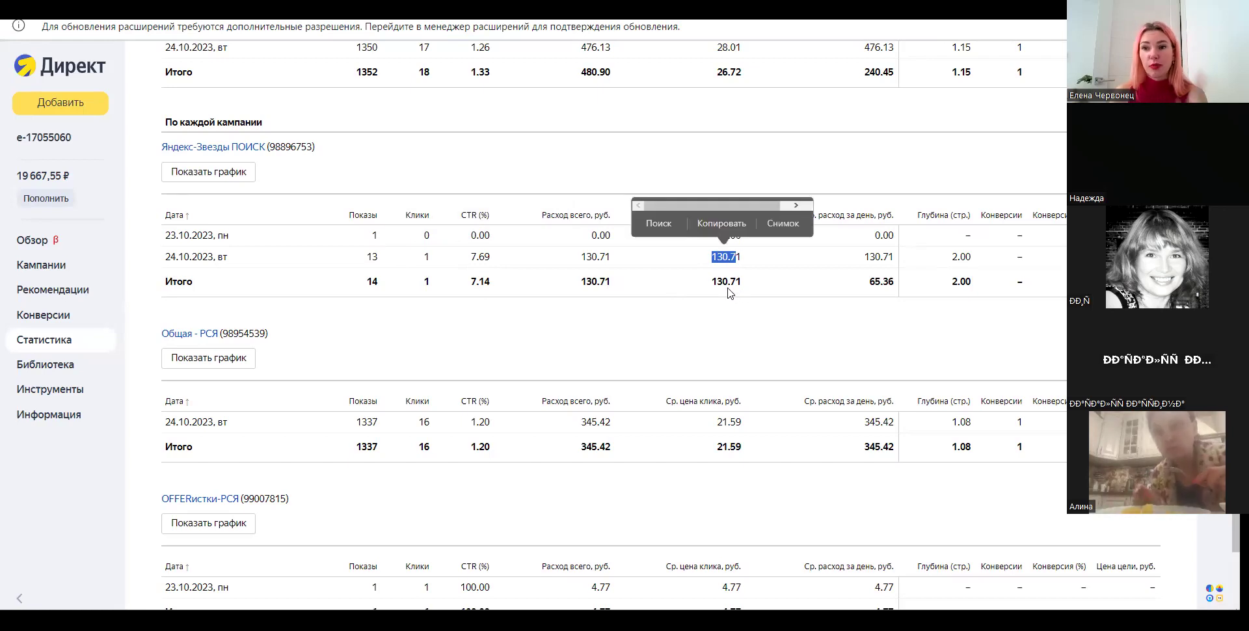
- Highlight the impressions, total cost and average click price for 24.10.2023 in the "Общая - РСЯ" campaign statistics
{"action": "scroll", "coordinate": [715, 292], "scroll_direction": "down", "scroll_amount": 2}
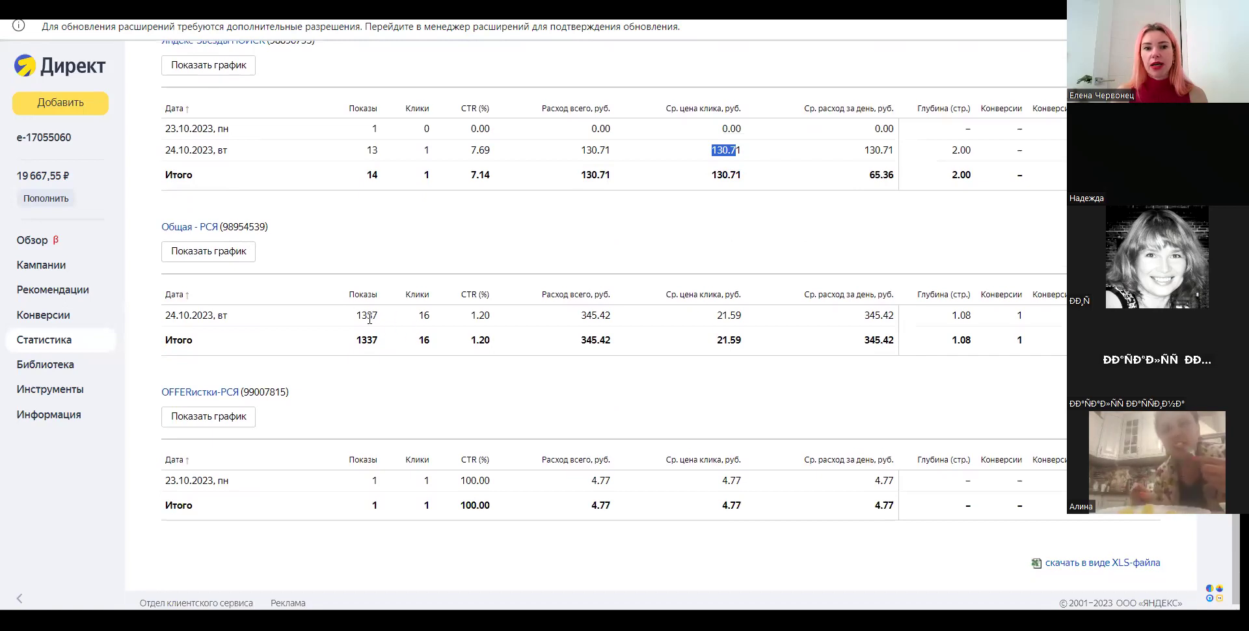
{"action": "left_click_drag", "start_coordinate": [355, 316], "coordinate": [382, 317]}
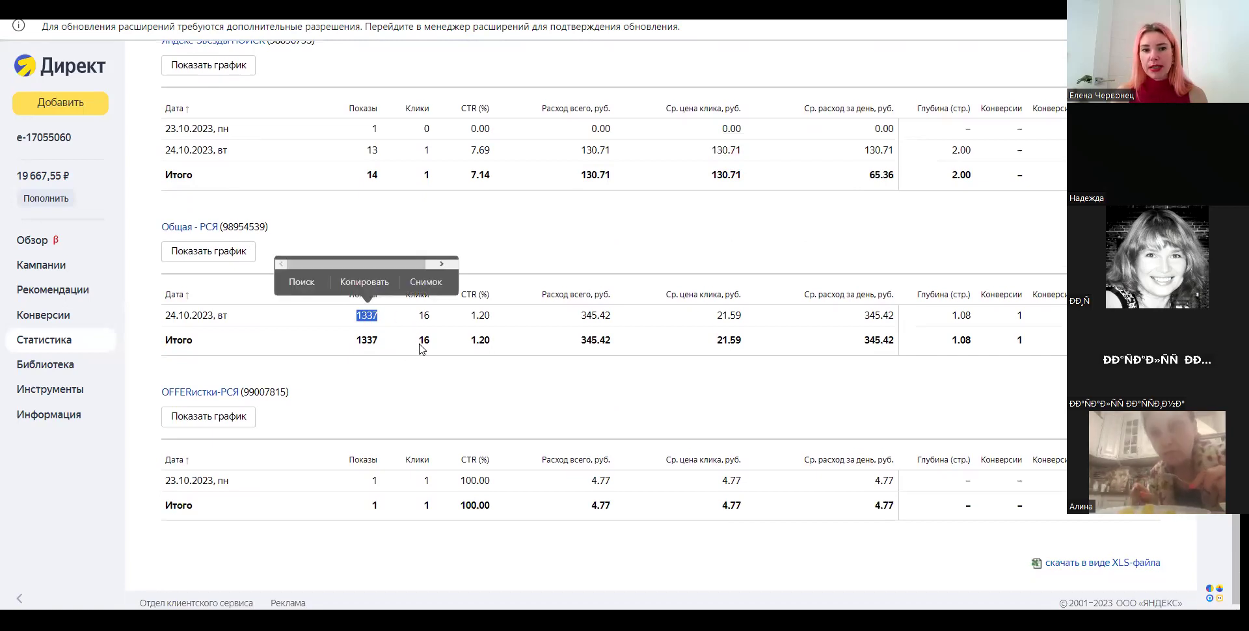
{"action": "left_click_drag", "start_coordinate": [578, 316], "coordinate": [607, 335]}
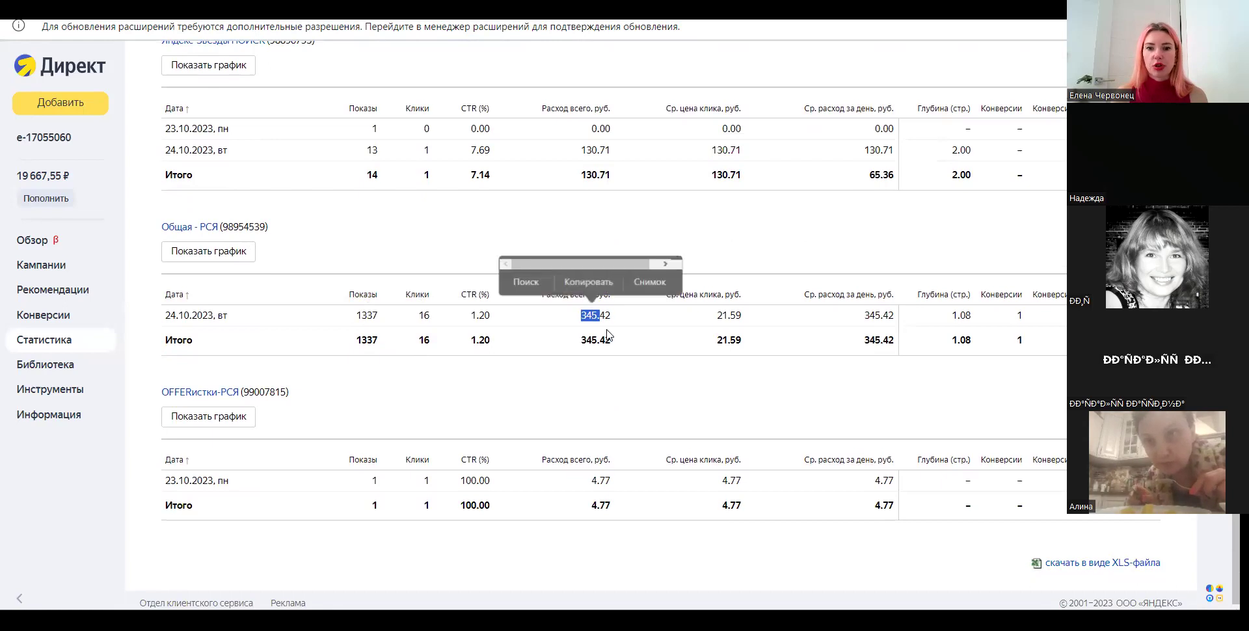
{"action": "double_click", "coordinate": [730, 315]}
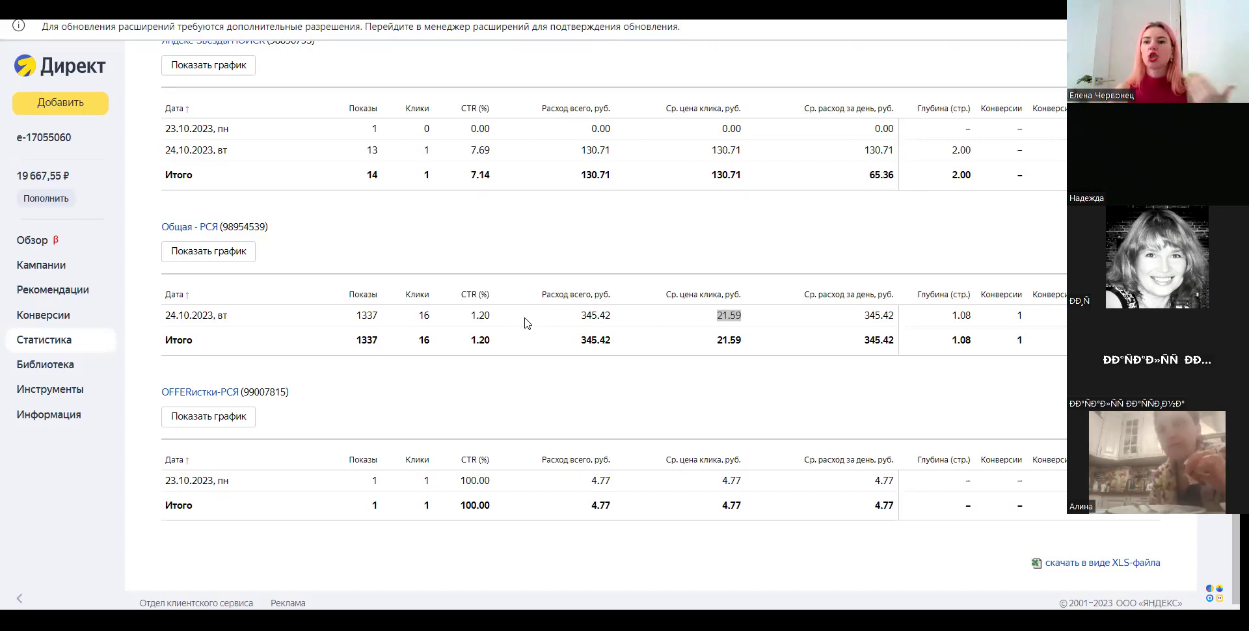
- Return to the "Яндекс-Звезды ПОИСК" campaign statistics and highlight its impressions for 24.10.2023
{"action": "scroll", "coordinate": [546, 350], "scroll_direction": "up", "scroll_amount": 3}
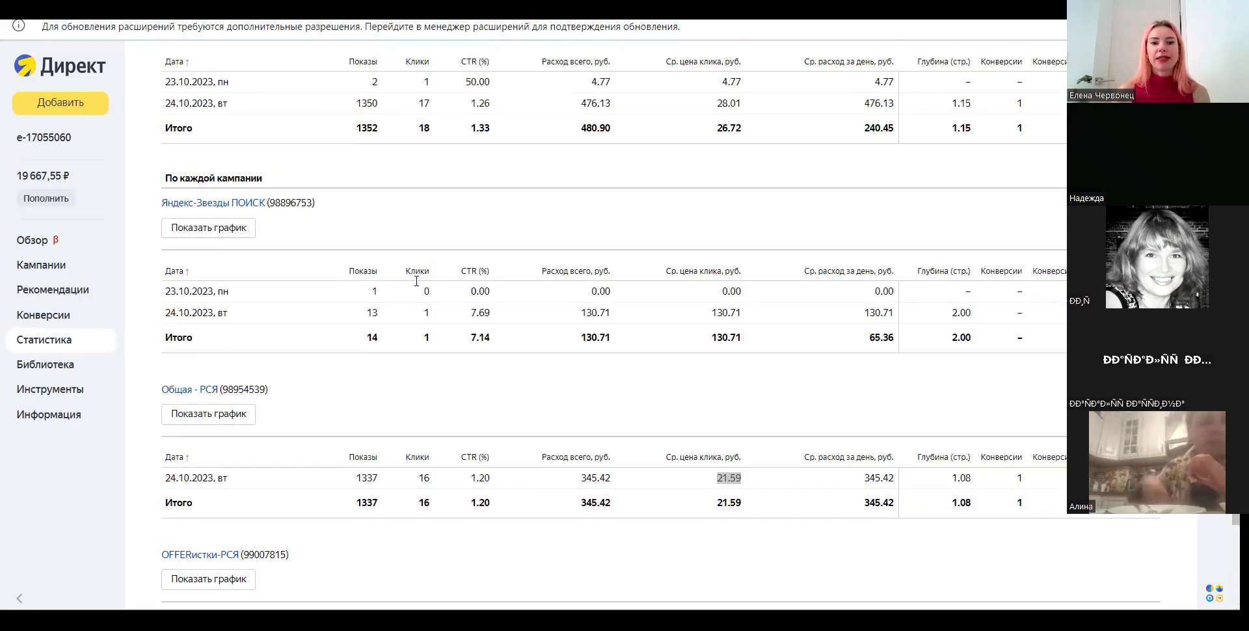
{"action": "scroll", "coordinate": [374, 251], "scroll_direction": "down", "scroll_amount": 1}
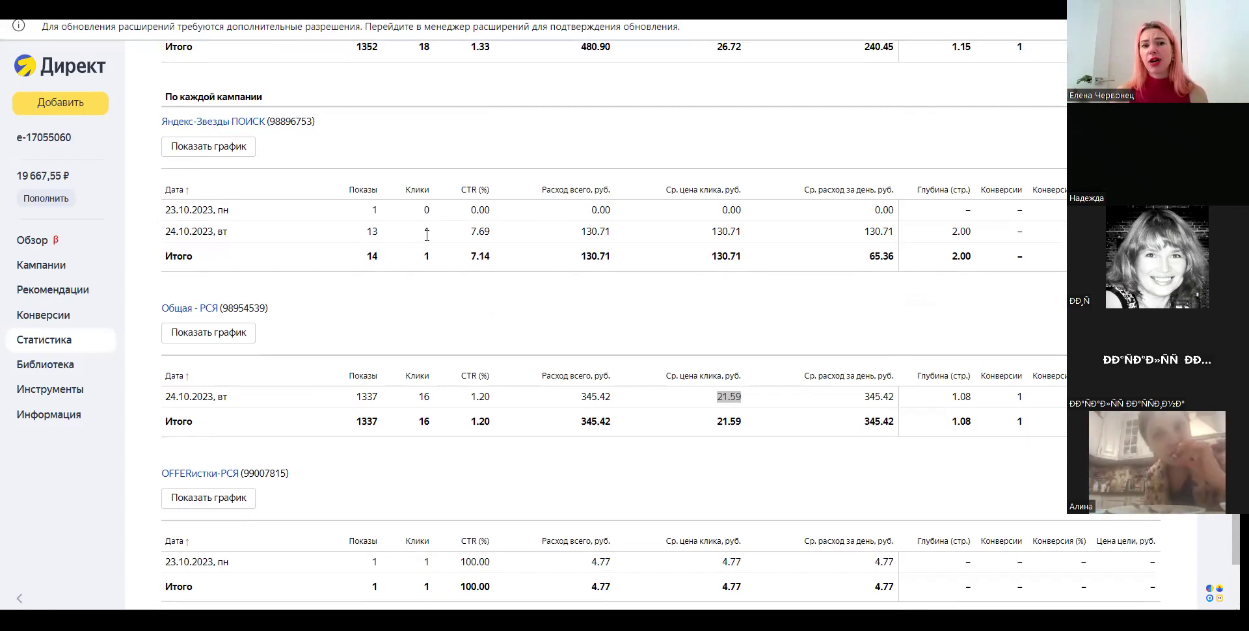
{"action": "double_click", "coordinate": [371, 231]}
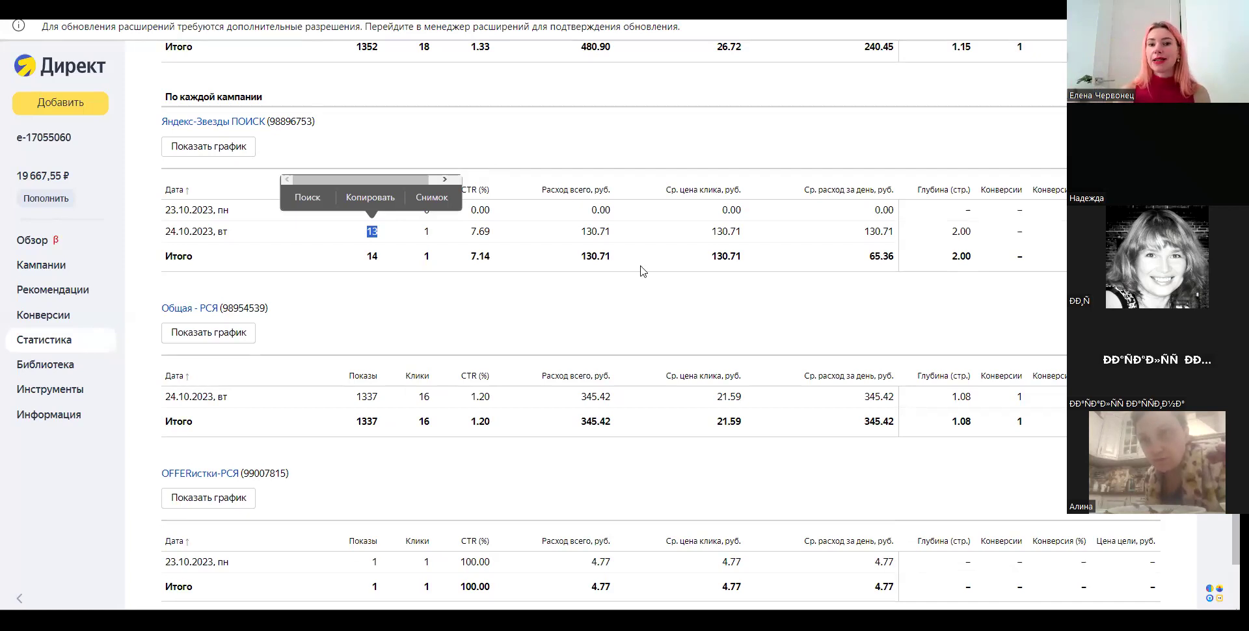
- Highlight the average click price for 24.10.2023 in the search campaign statistics, then the upper traffic-volume prices of the phrase "tilda конструктор обучение"
{"action": "left_click_drag", "start_coordinate": [711, 231], "coordinate": [735, 233]}
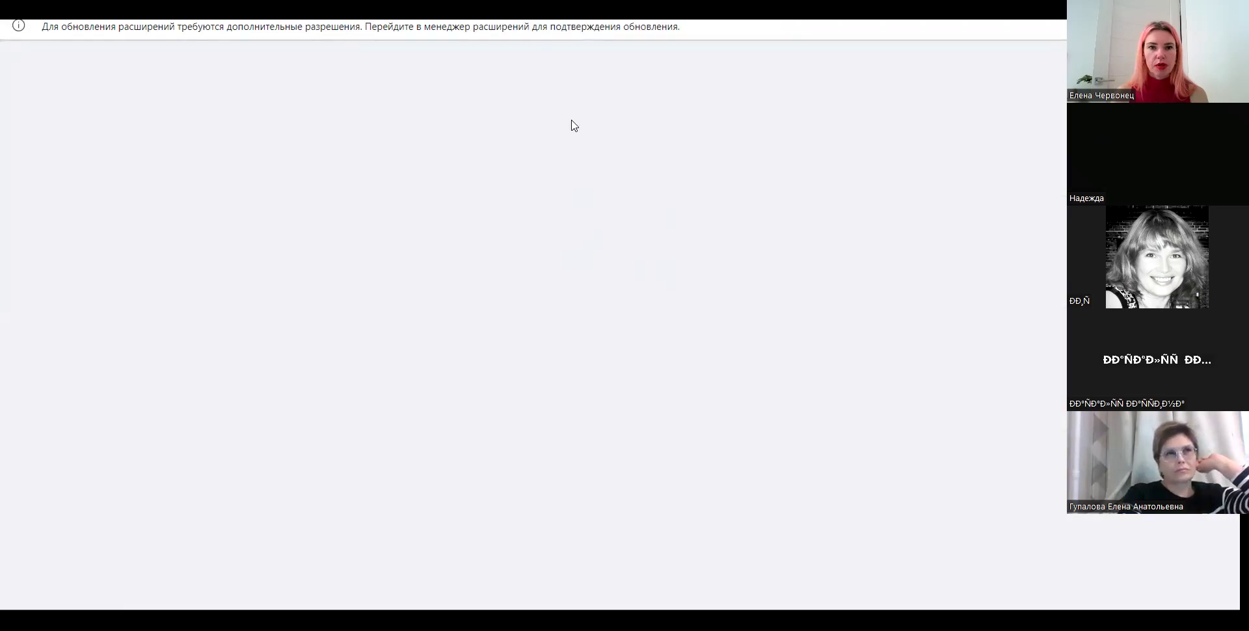
{"action": "scroll", "coordinate": [612, 269], "scroll_direction": "down", "scroll_amount": 7}
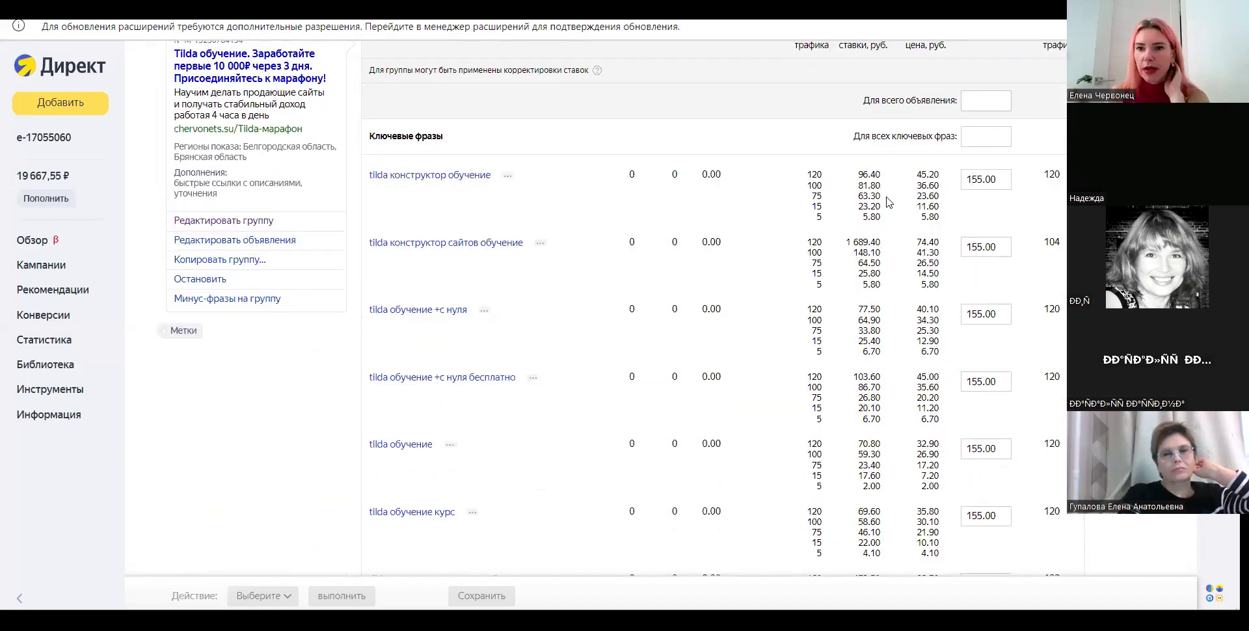
{"action": "scroll", "coordinate": [891, 215], "scroll_direction": "up", "scroll_amount": 1}
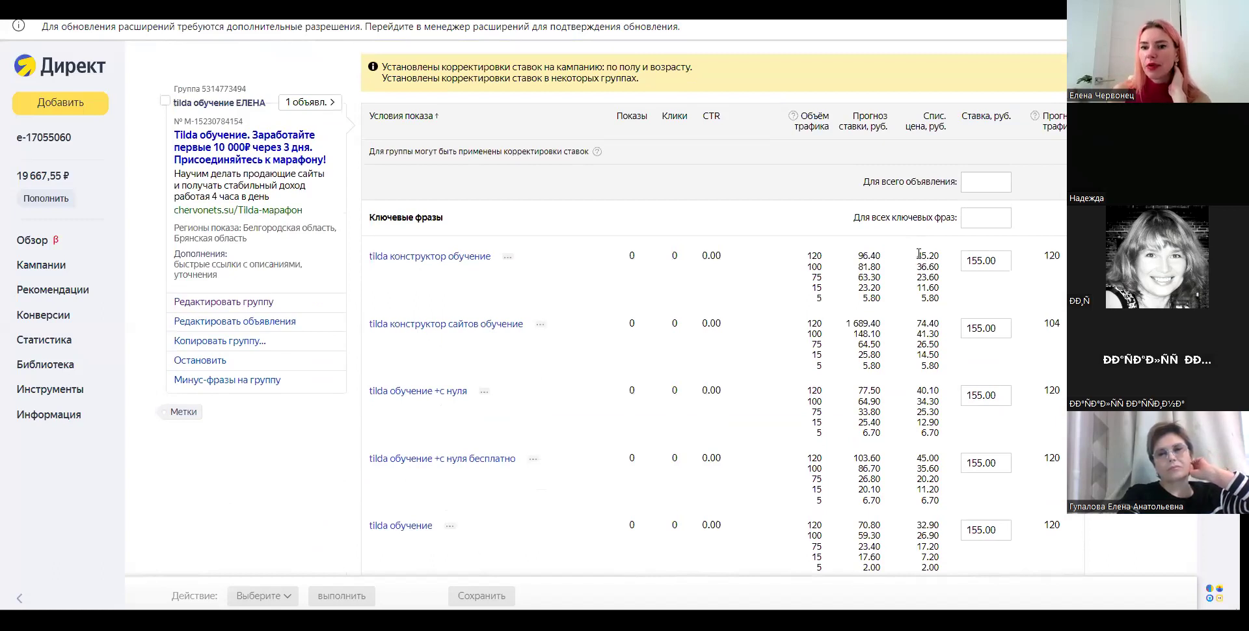
{"action": "left_click_drag", "start_coordinate": [926, 276], "coordinate": [914, 254]}
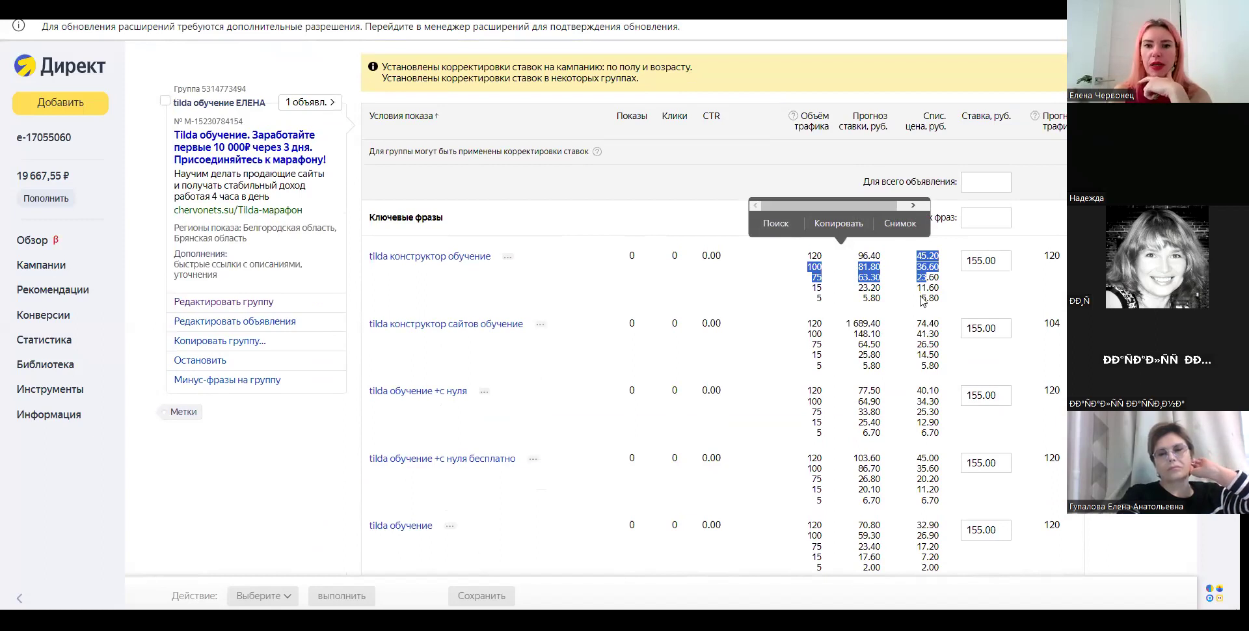
- Examine the impressions, clicks, forecast bids and charged prices of the key phrases across the ad groups of "Яндекс-Звезды ПОИСК"
{"action": "scroll", "coordinate": [922, 300], "scroll_direction": "down", "scroll_amount": 15}
{"action": "scroll", "coordinate": [875, 334], "scroll_direction": "up", "scroll_amount": 5}
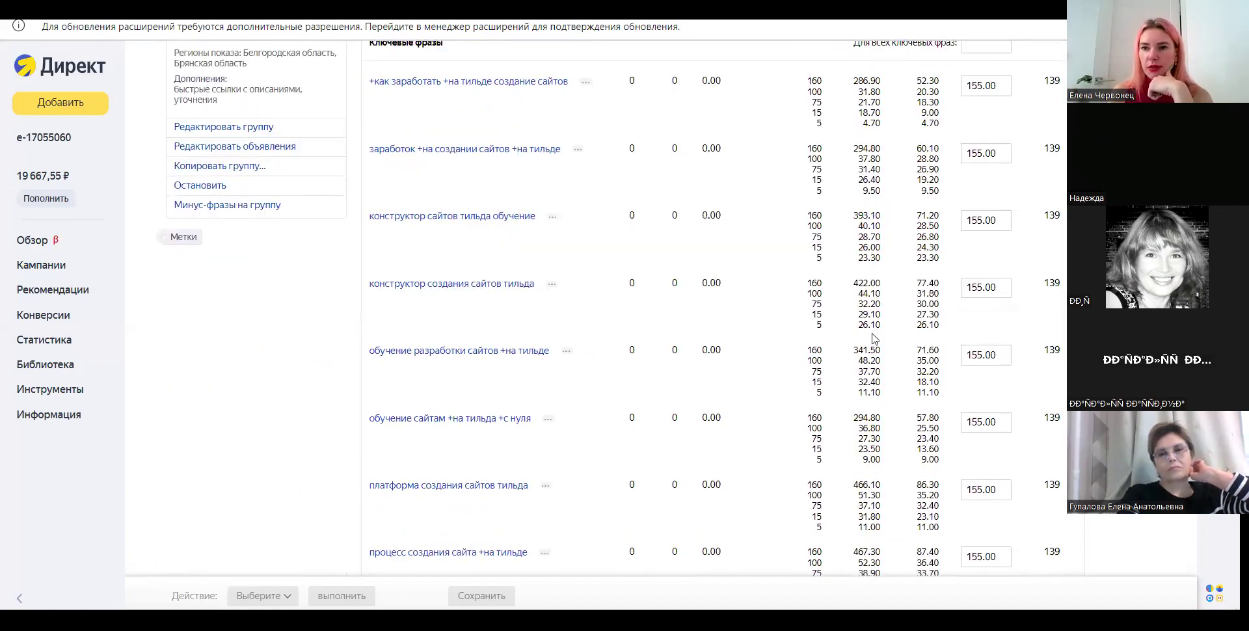
{"action": "scroll", "coordinate": [869, 340], "scroll_direction": "down", "scroll_amount": 10}
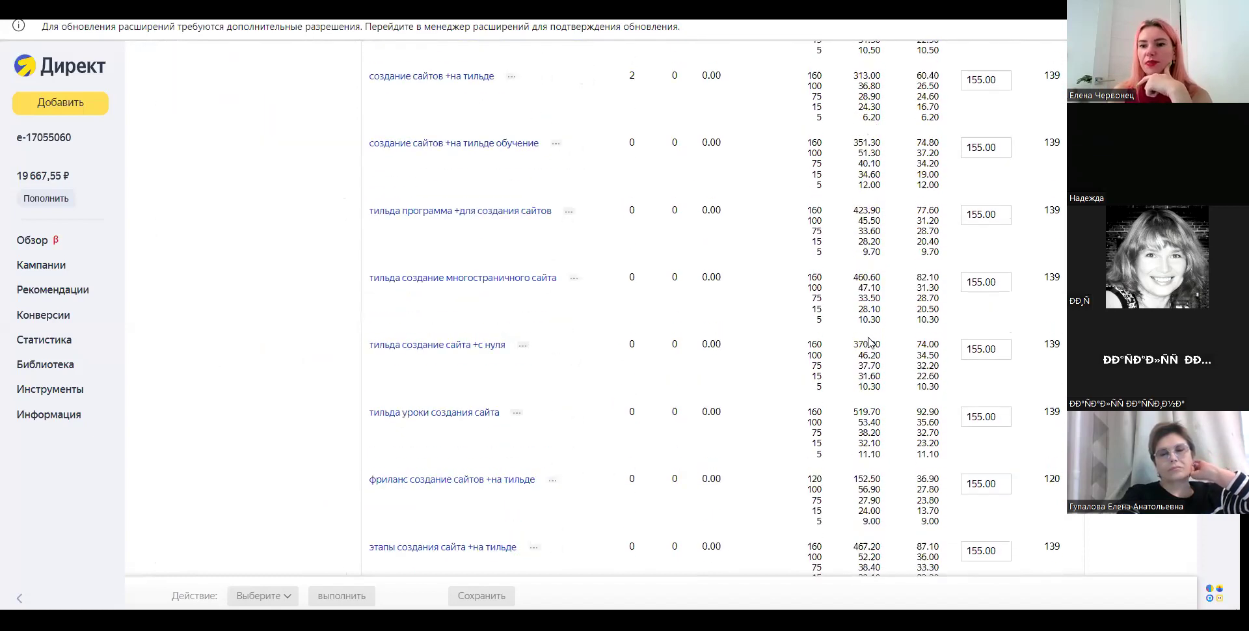
{"action": "scroll", "coordinate": [870, 341], "scroll_direction": "down", "scroll_amount": 1}
{"action": "scroll", "coordinate": [869, 341], "scroll_direction": "up", "scroll_amount": 5}
{"action": "scroll", "coordinate": [869, 340], "scroll_direction": "down", "scroll_amount": 5}
{"action": "scroll", "coordinate": [869, 339], "scroll_direction": "down", "scroll_amount": 6}
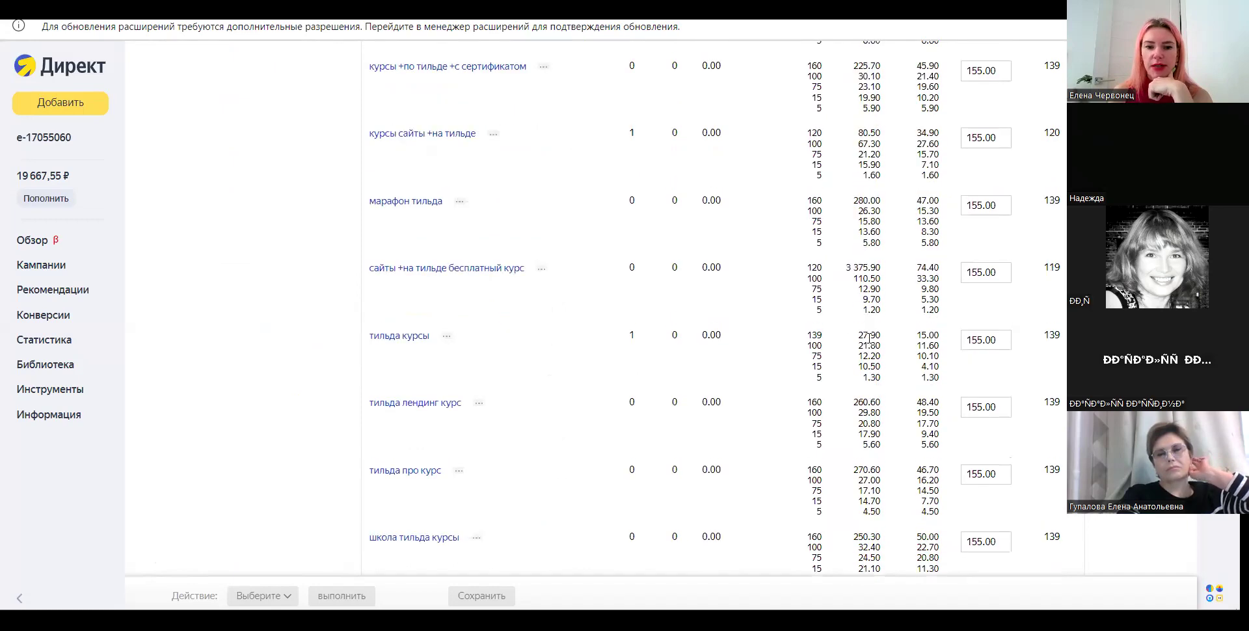
{"action": "scroll", "coordinate": [432, 263], "scroll_direction": "down", "scroll_amount": 15}
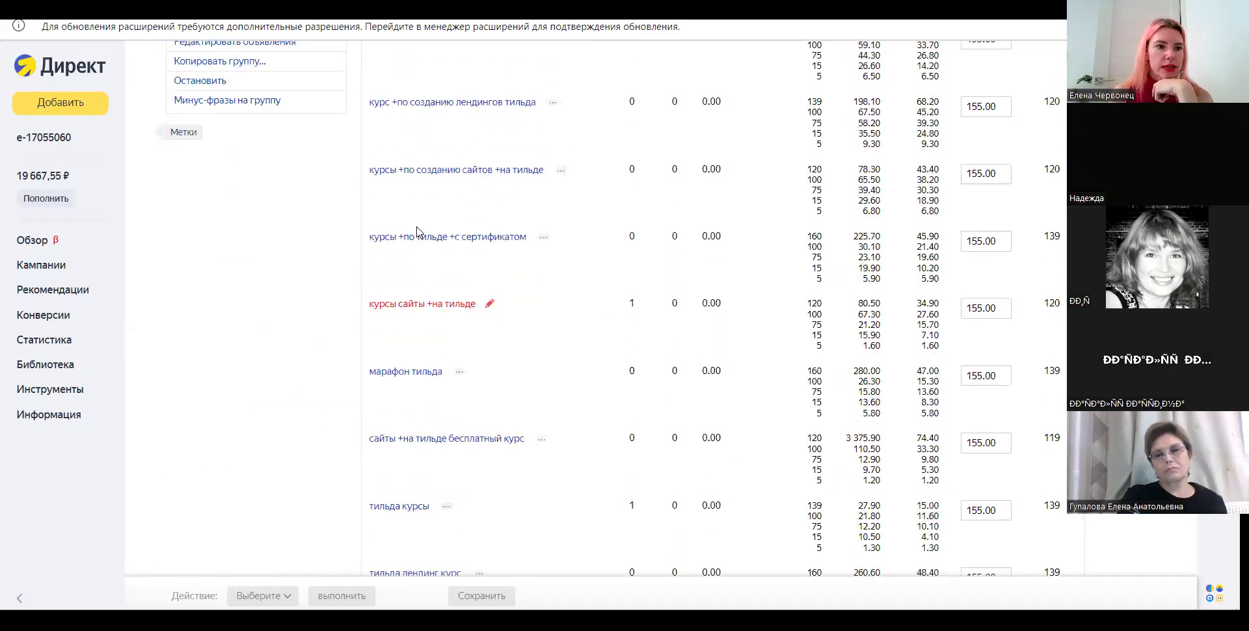
- Check the strategy and daily budget of "Яндекс-Звезды ПОИСК" and review its key phrases again down to the autotargeting of the last group
{"action": "scroll", "coordinate": [412, 237], "scroll_direction": "up", "scroll_amount": 20}
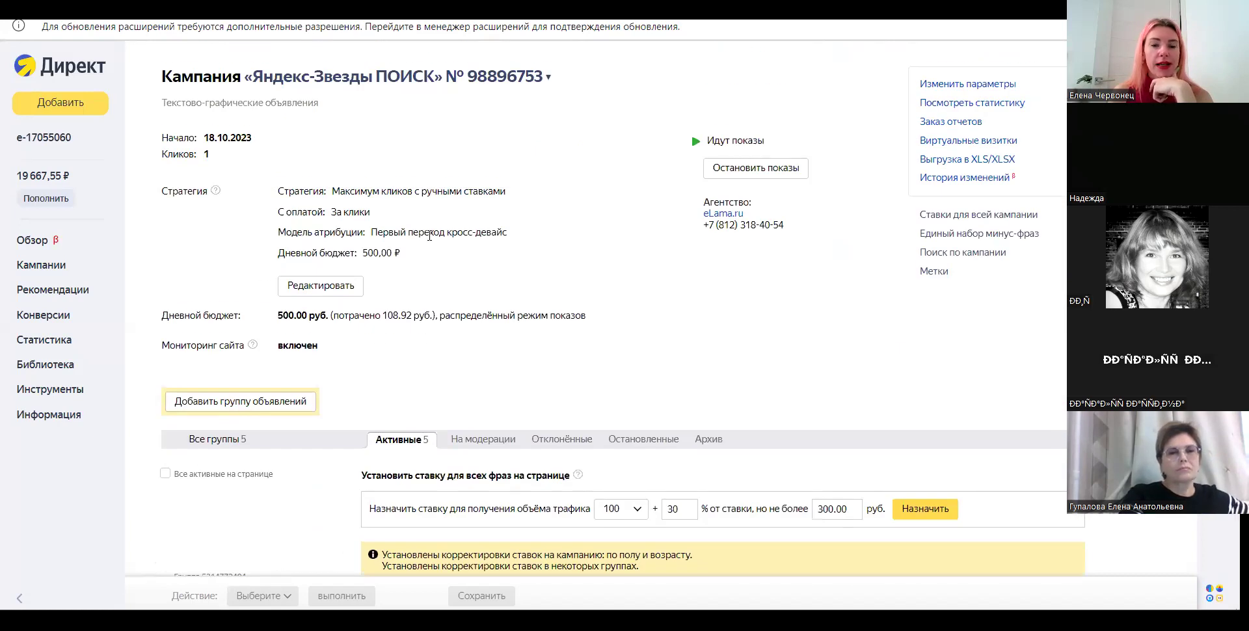
{"action": "scroll", "coordinate": [617, 338], "scroll_direction": "down", "scroll_amount": 10}
{"action": "scroll", "coordinate": [617, 339], "scroll_direction": "down", "scroll_amount": 4}
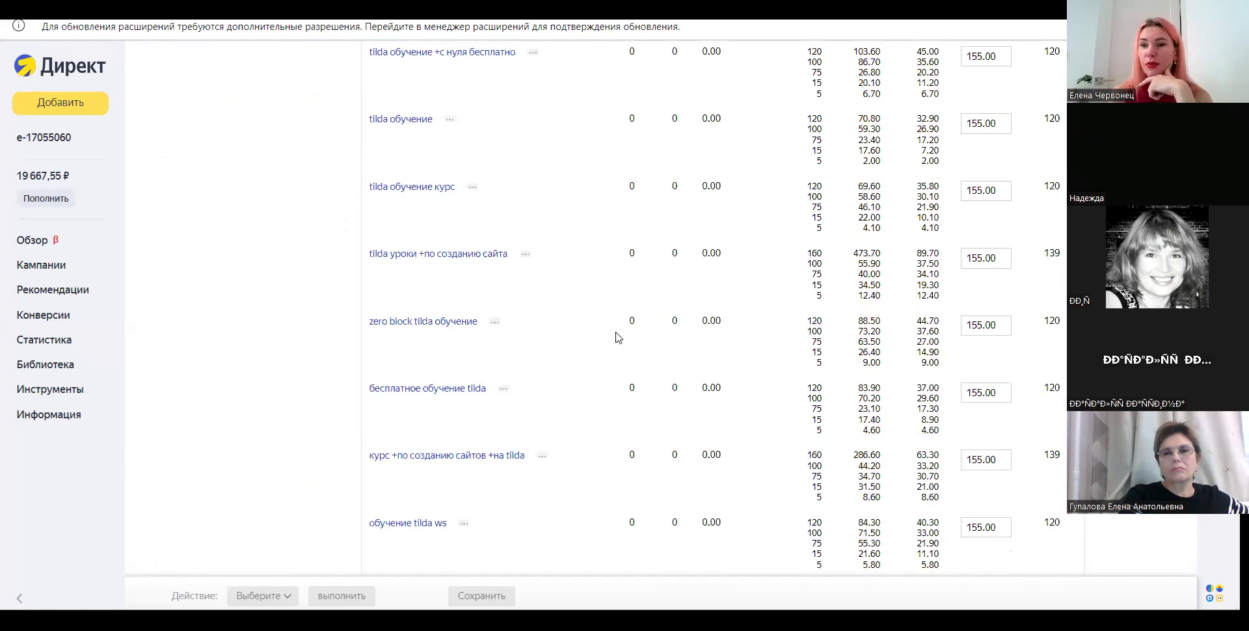
{"action": "scroll", "coordinate": [617, 338], "scroll_direction": "down", "scroll_amount": 20}
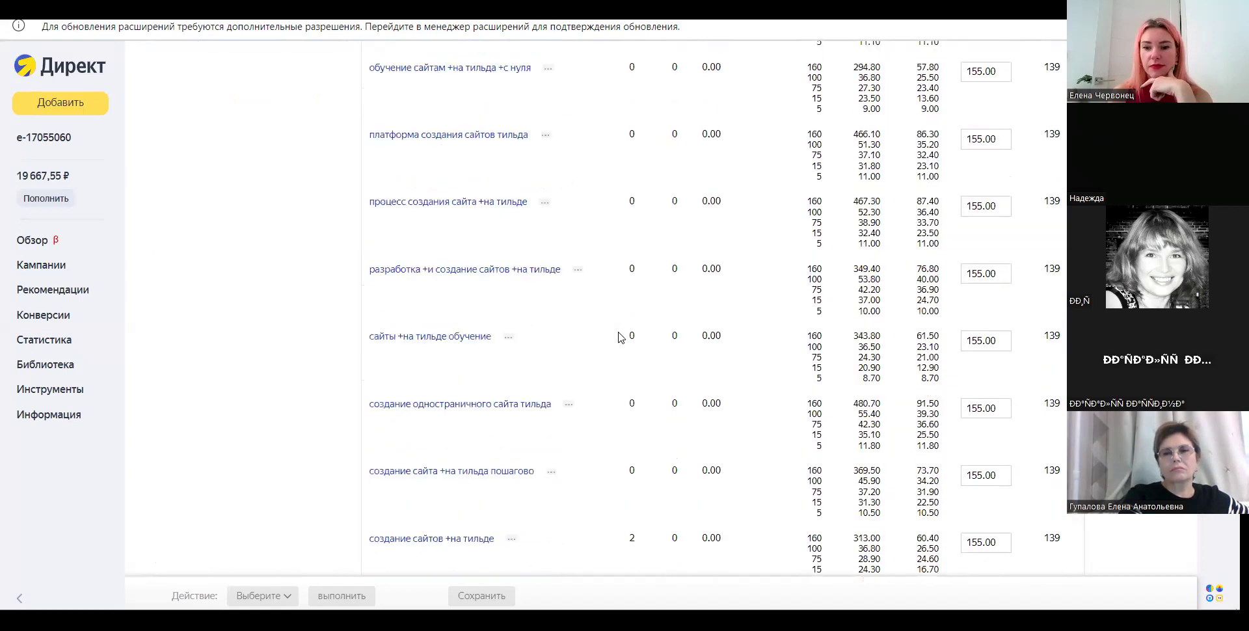
{"action": "scroll", "coordinate": [618, 337], "scroll_direction": "down", "scroll_amount": 20}
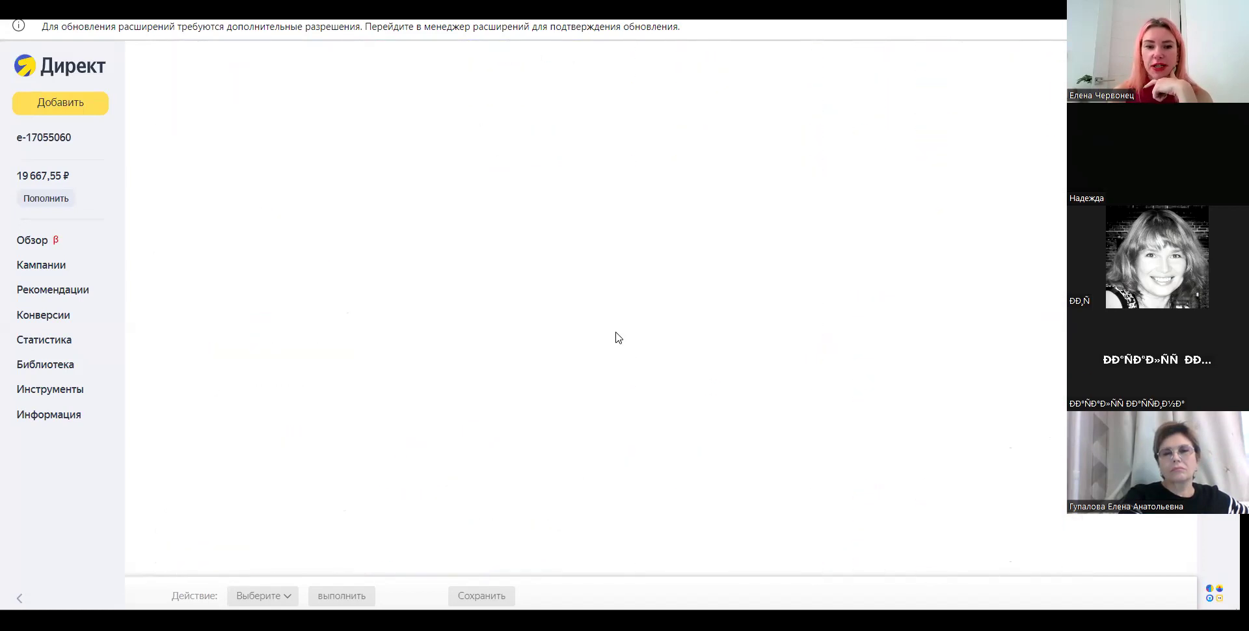
{"action": "scroll", "coordinate": [617, 337], "scroll_direction": "up", "scroll_amount": 5}
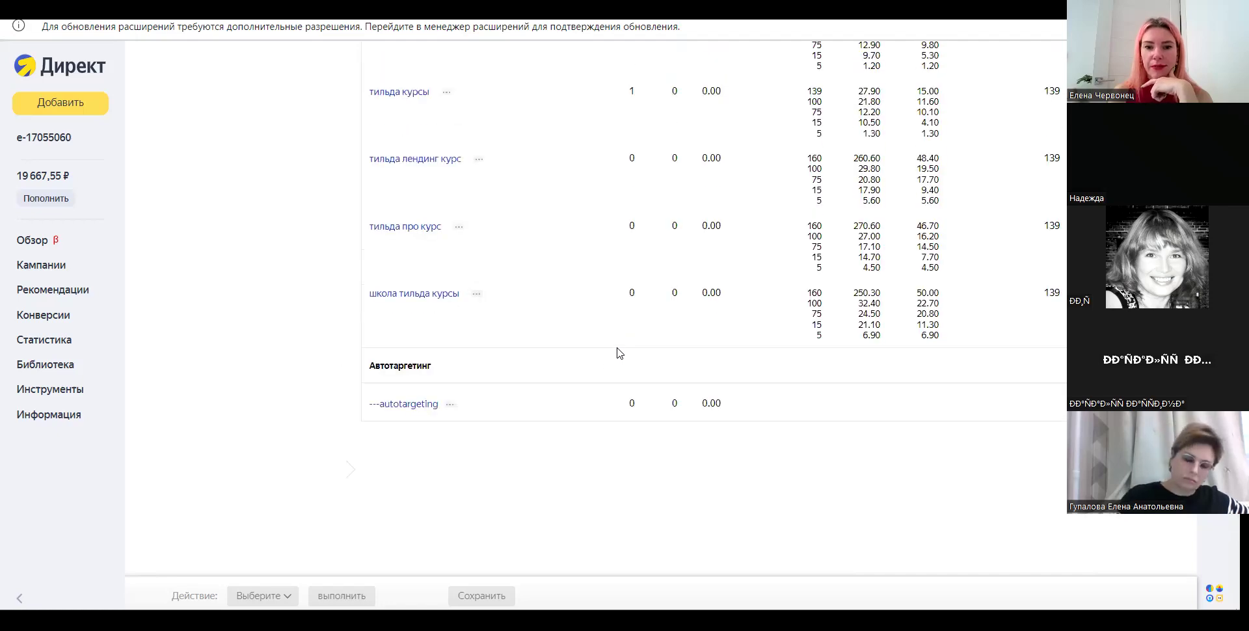
{"action": "scroll", "coordinate": [597, 364], "scroll_direction": "up", "scroll_amount": 3}
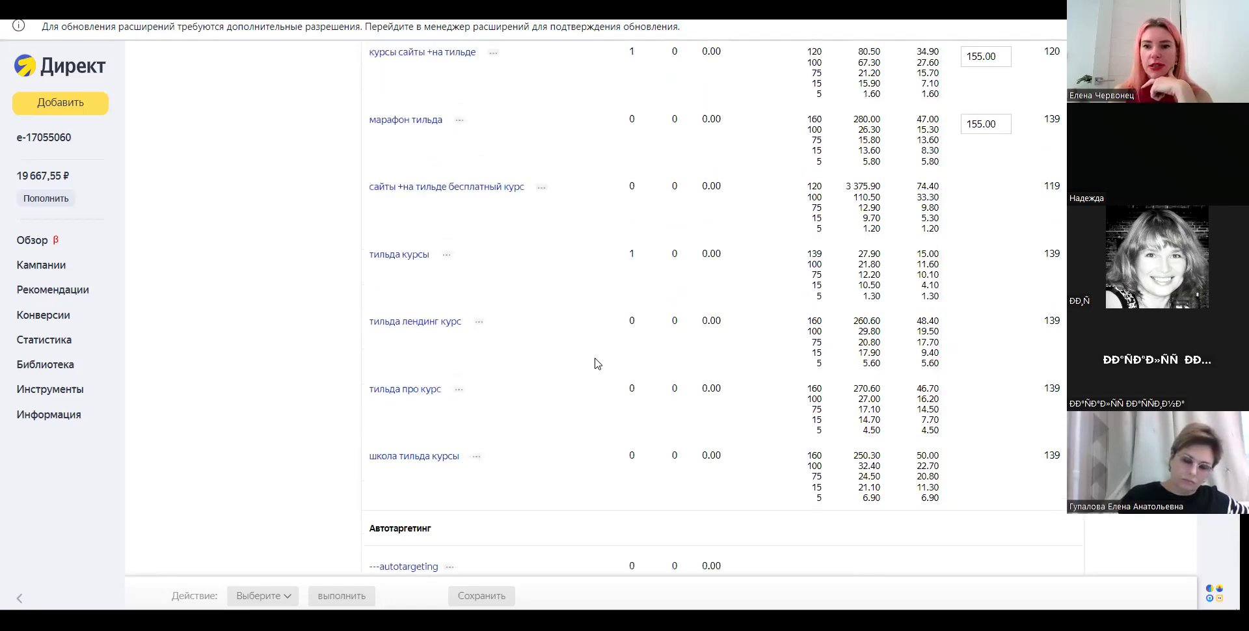
{"action": "scroll", "coordinate": [599, 357], "scroll_direction": "up", "scroll_amount": 3}
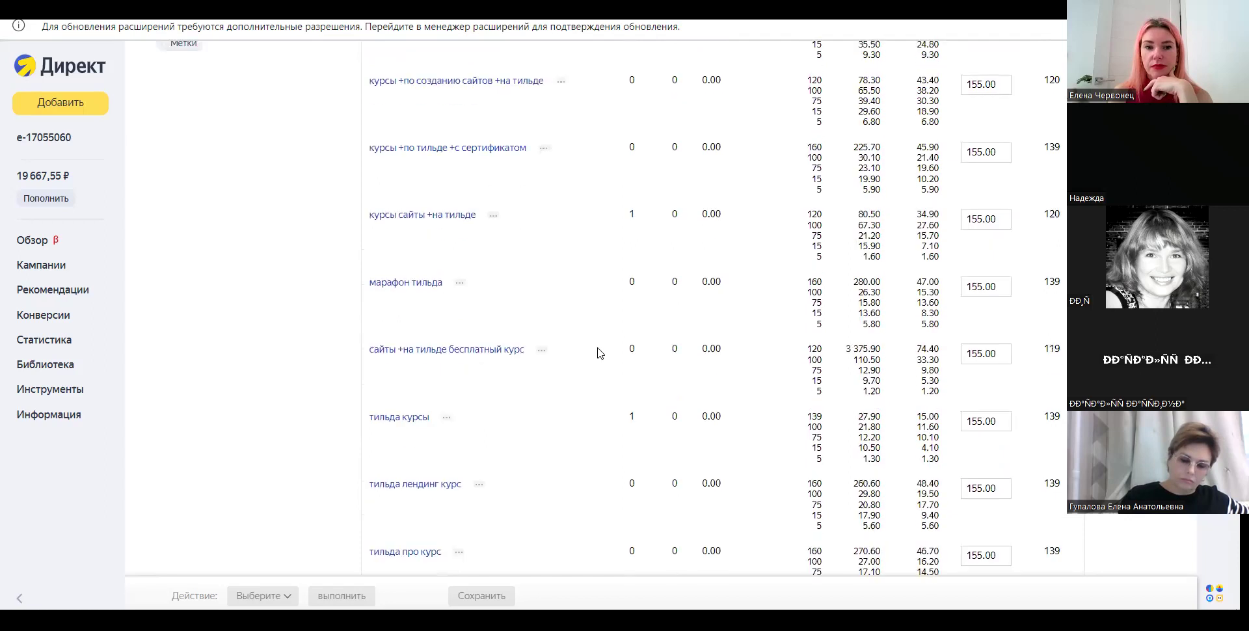
{"action": "scroll", "coordinate": [599, 353], "scroll_direction": "up", "scroll_amount": 8}
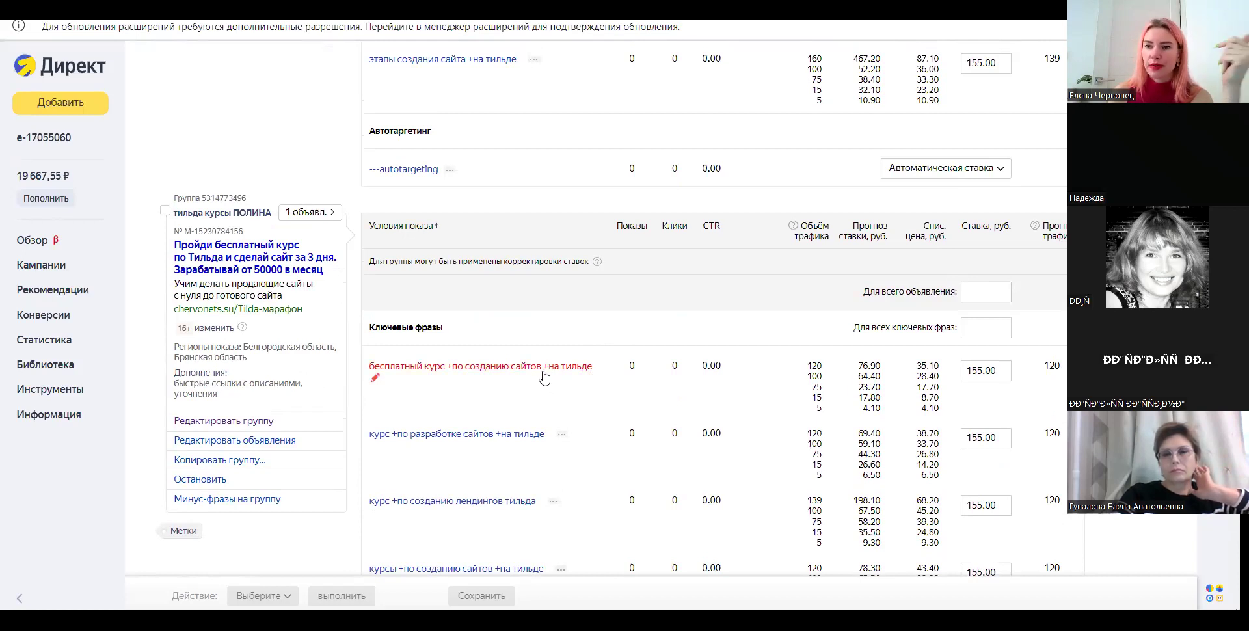
{"action": "scroll", "coordinate": [545, 377], "scroll_direction": "up", "scroll_amount": 15}
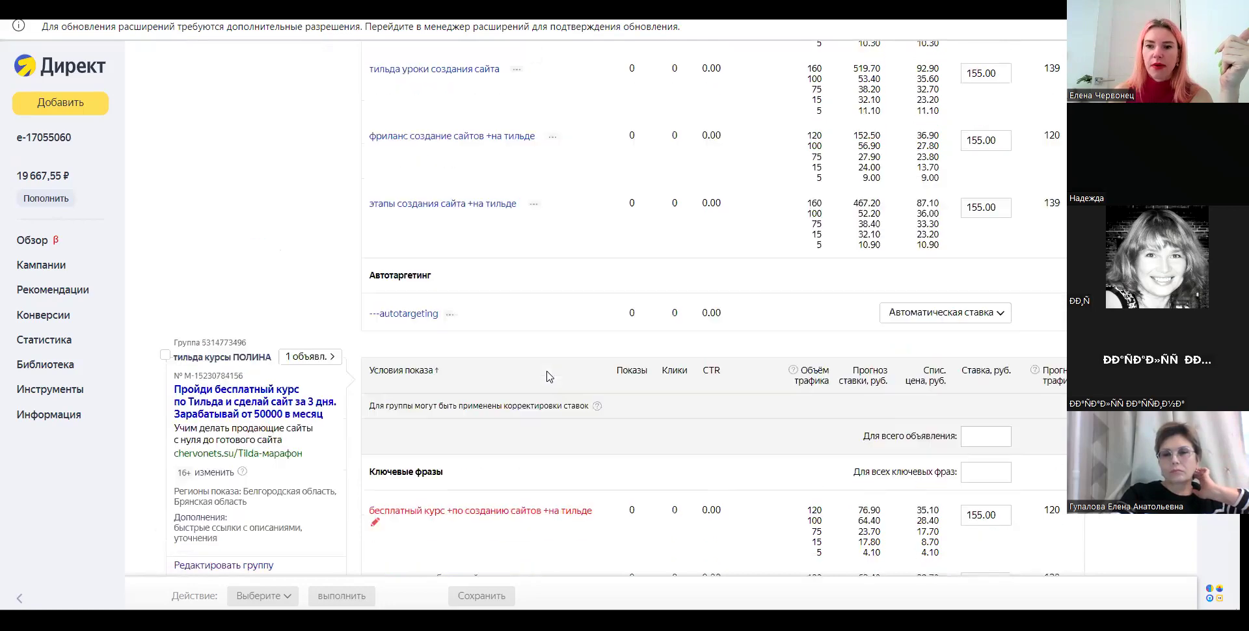
{"action": "scroll", "coordinate": [546, 377], "scroll_direction": "down", "scroll_amount": 15}
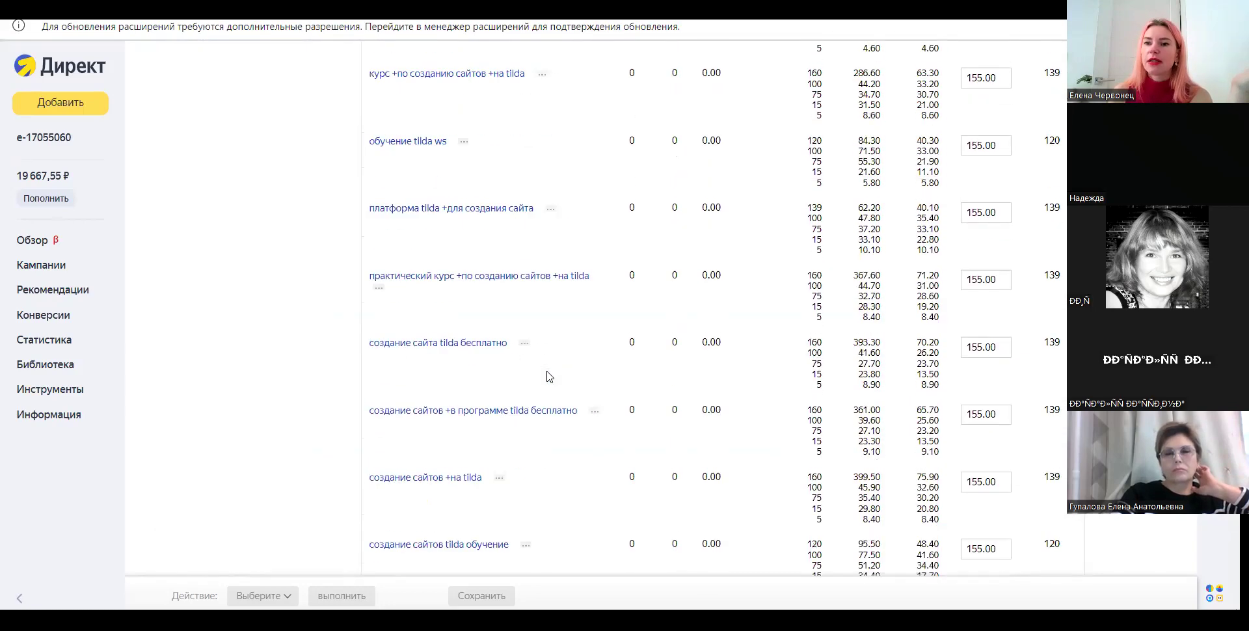
{"action": "scroll", "coordinate": [546, 377], "scroll_direction": "up", "scroll_amount": 5}
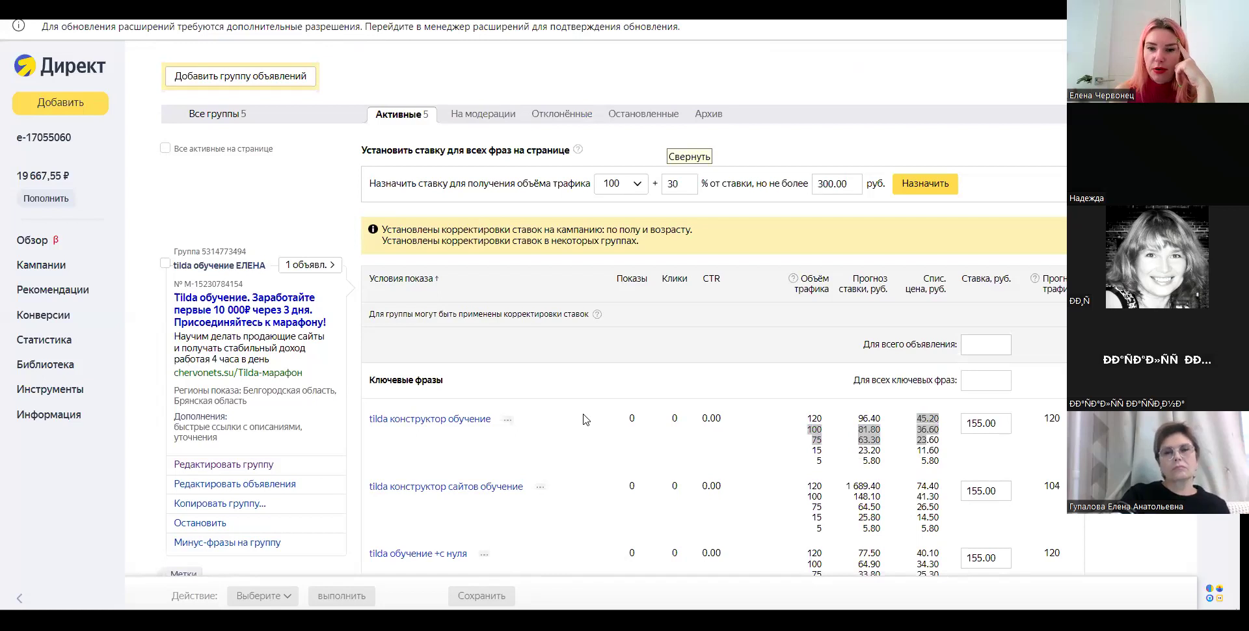
- Open the keyword selection and budget forecast tools and show the advertising campaign budget estimation form
{"action": "left_click", "coordinate": [50, 389]}
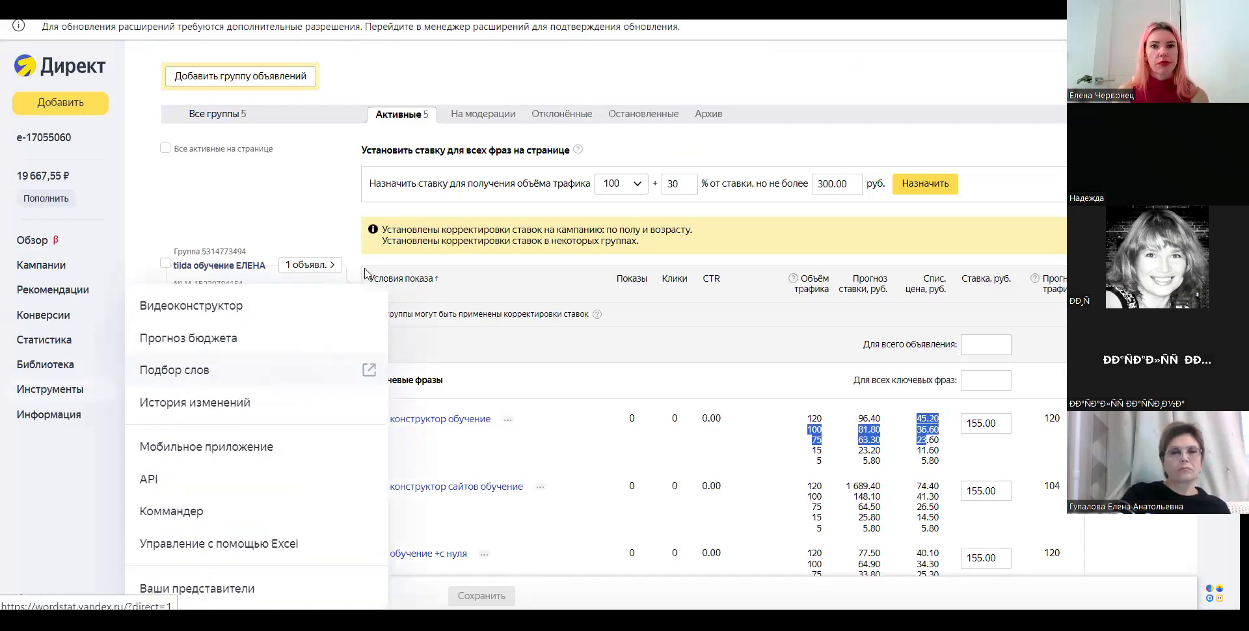
{"action": "mouse_move", "coordinate": [44, 393]}
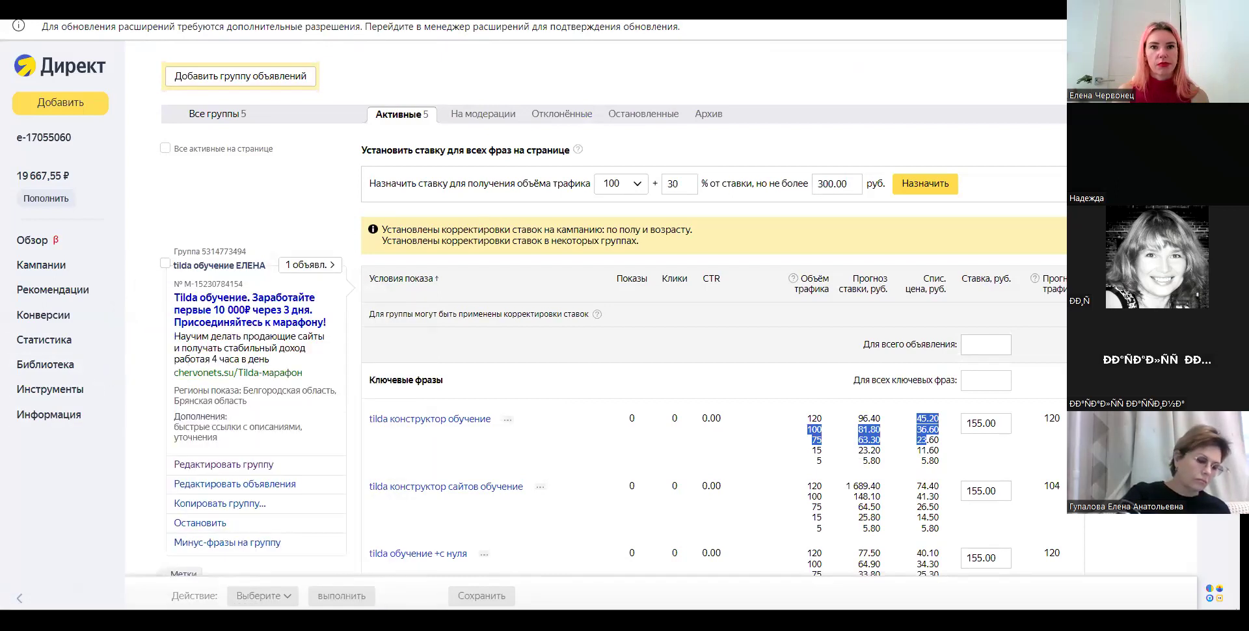
{"action": "key", "text": "ctrl+Tab"}
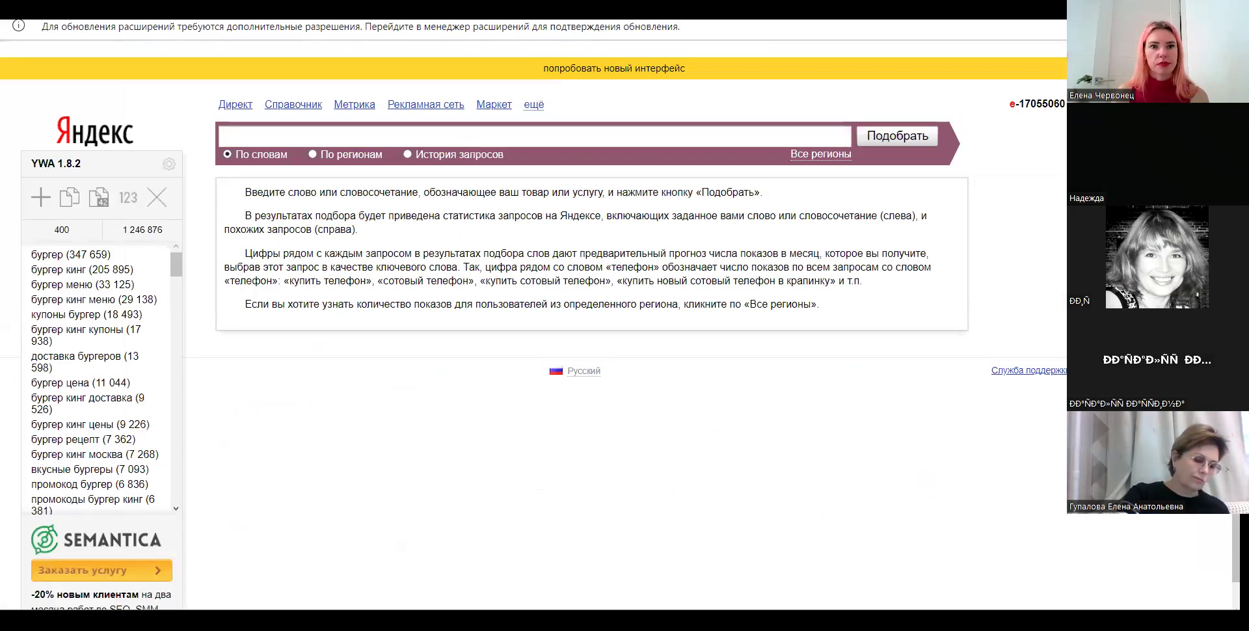
{"action": "key", "text": "ctrl+Tab"}
{"action": "scroll", "coordinate": [509, 322], "scroll_direction": "down", "scroll_amount": 3}
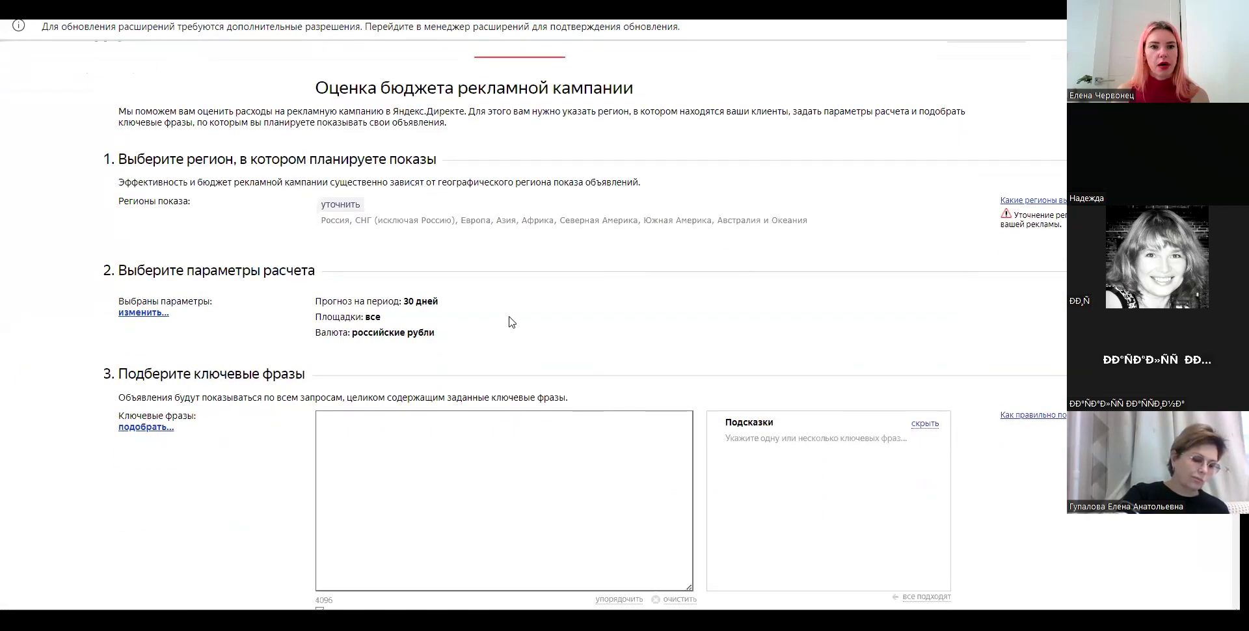
- Find Белгород in the budget forecast's region selection and select the whole Белгородская область
{"action": "left_click", "coordinate": [342, 77]}
{"action": "left_click", "coordinate": [371, 186]}
{"action": "type", "text": ",tk"}
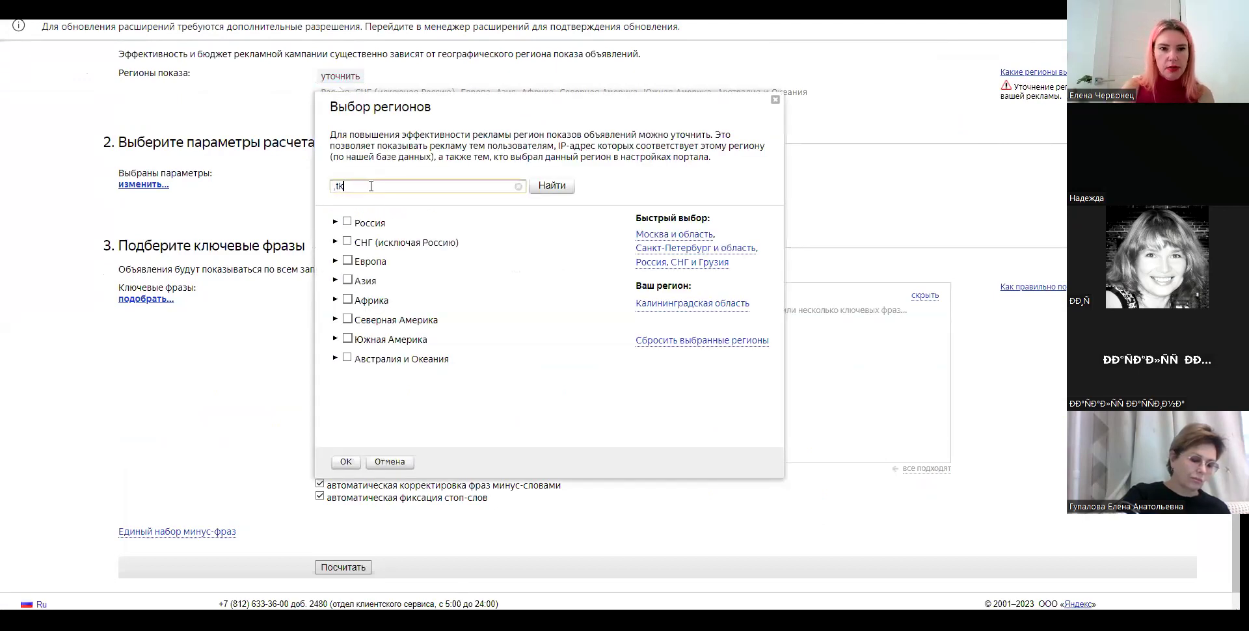
{"action": "key", "text": "BackSpace"}
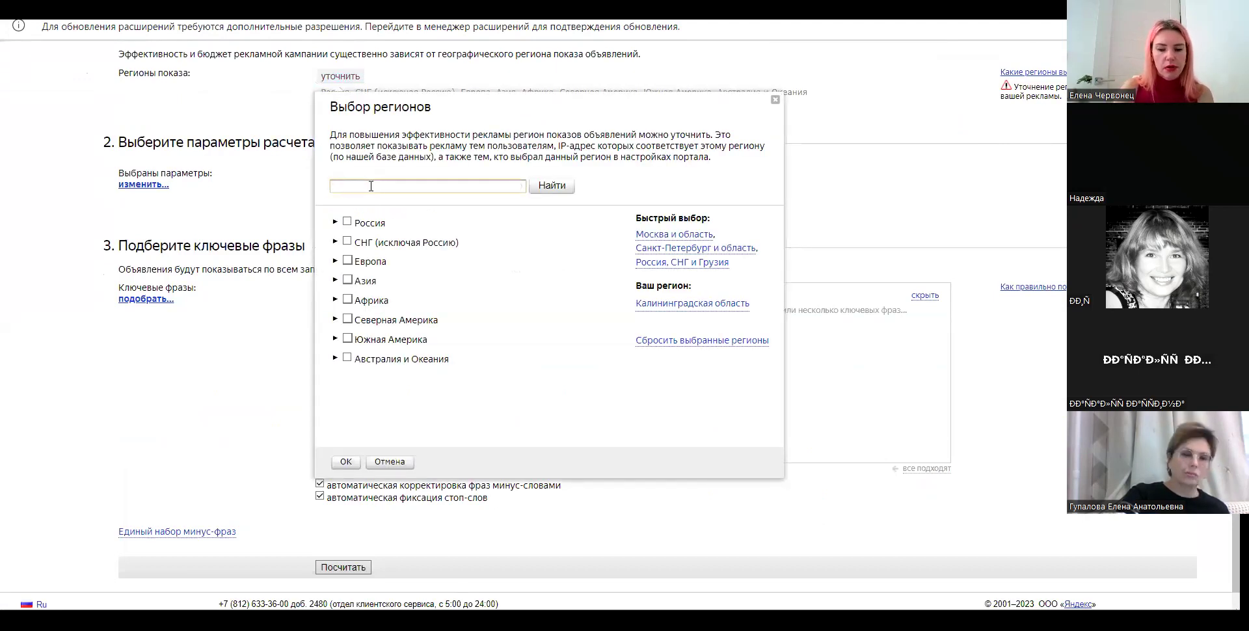
{"action": "type", "text": "бел"}
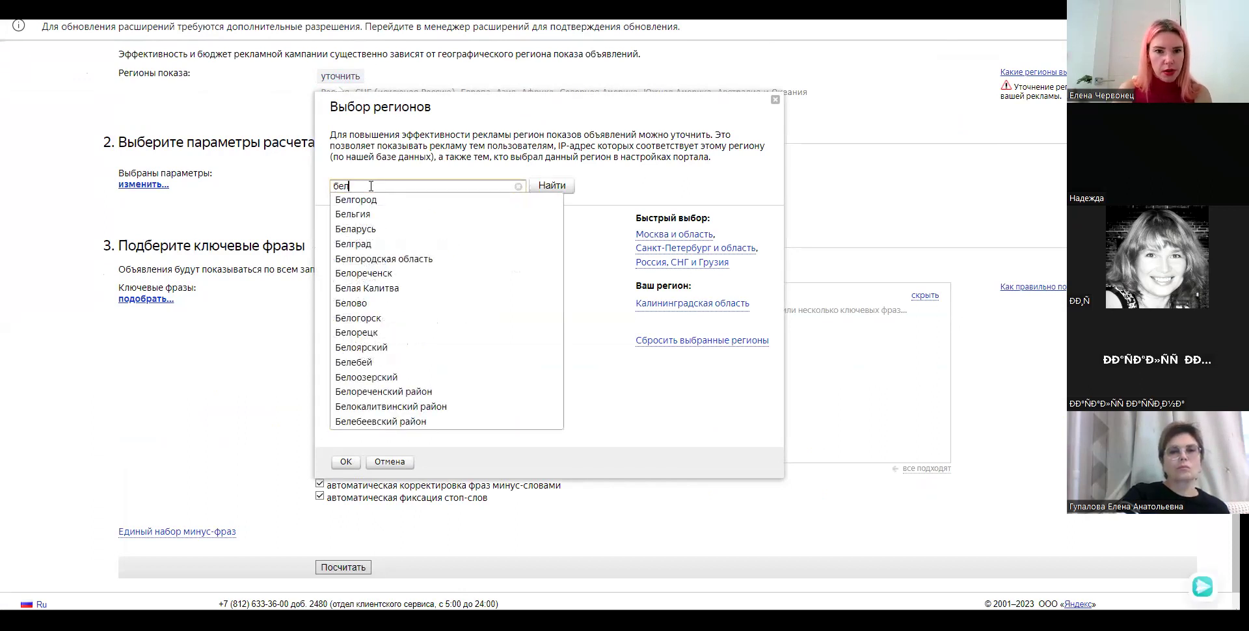
{"action": "left_click", "coordinate": [355, 199]}
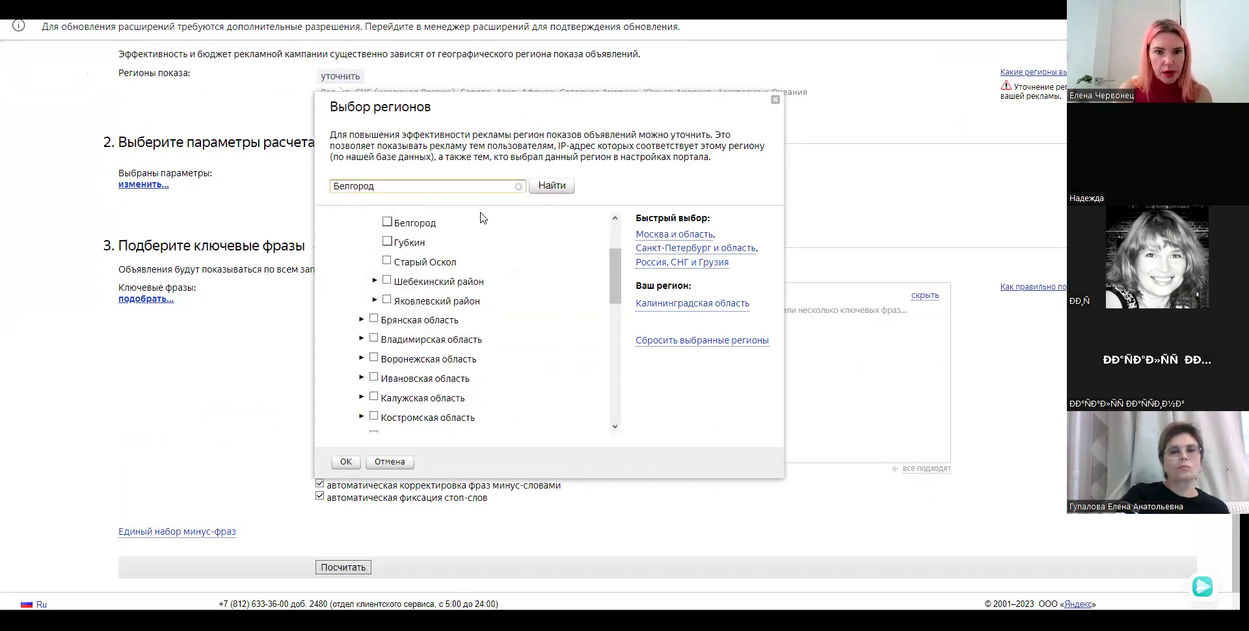
{"action": "scroll", "coordinate": [446, 286], "scroll_direction": "up", "scroll_amount": 2}
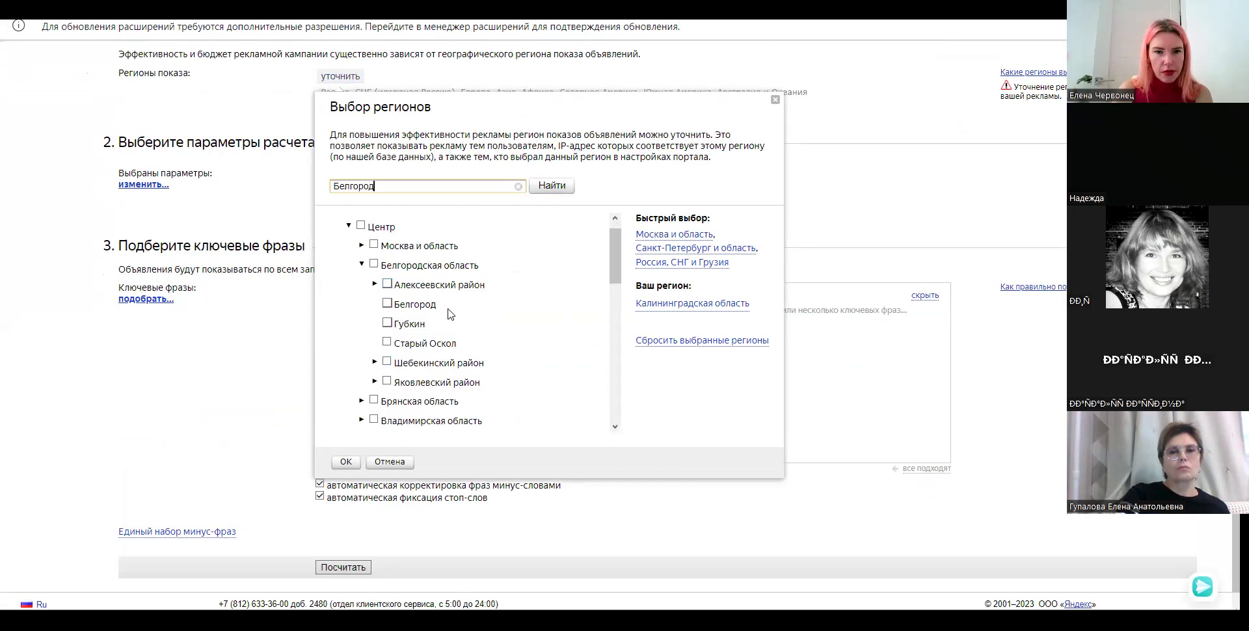
{"action": "left_click", "coordinate": [396, 268]}
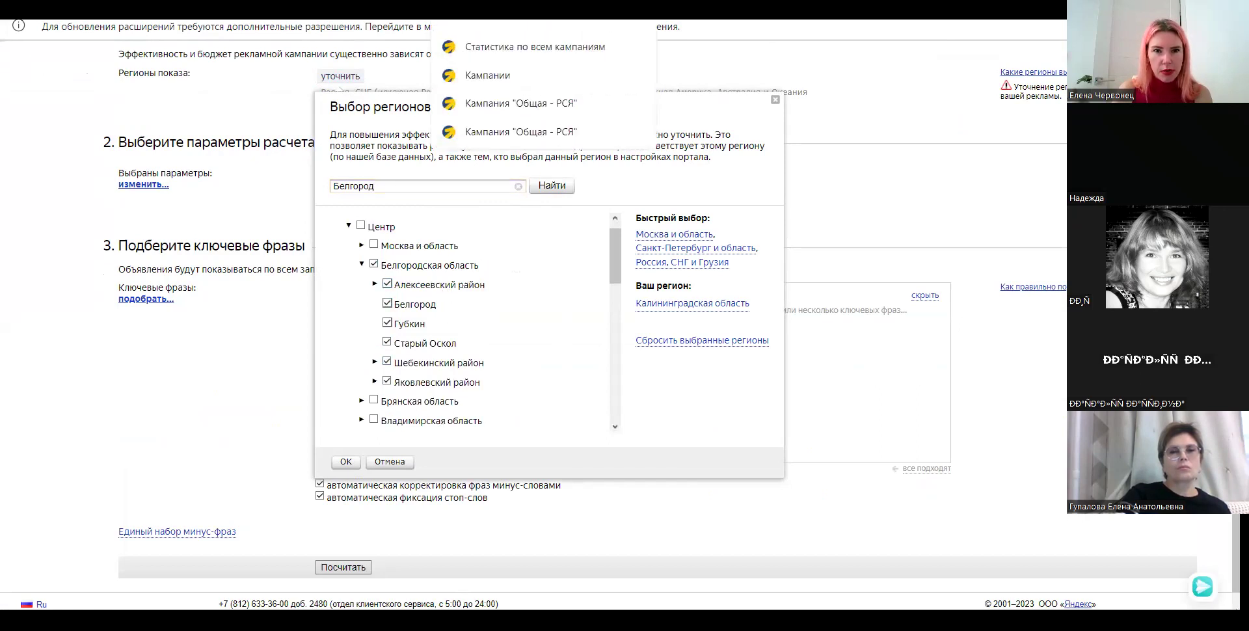
- Check the ad group's display regions in the campaign, and search the budget forecast's region selection for Брянская область
{"action": "key", "text": "Return"}
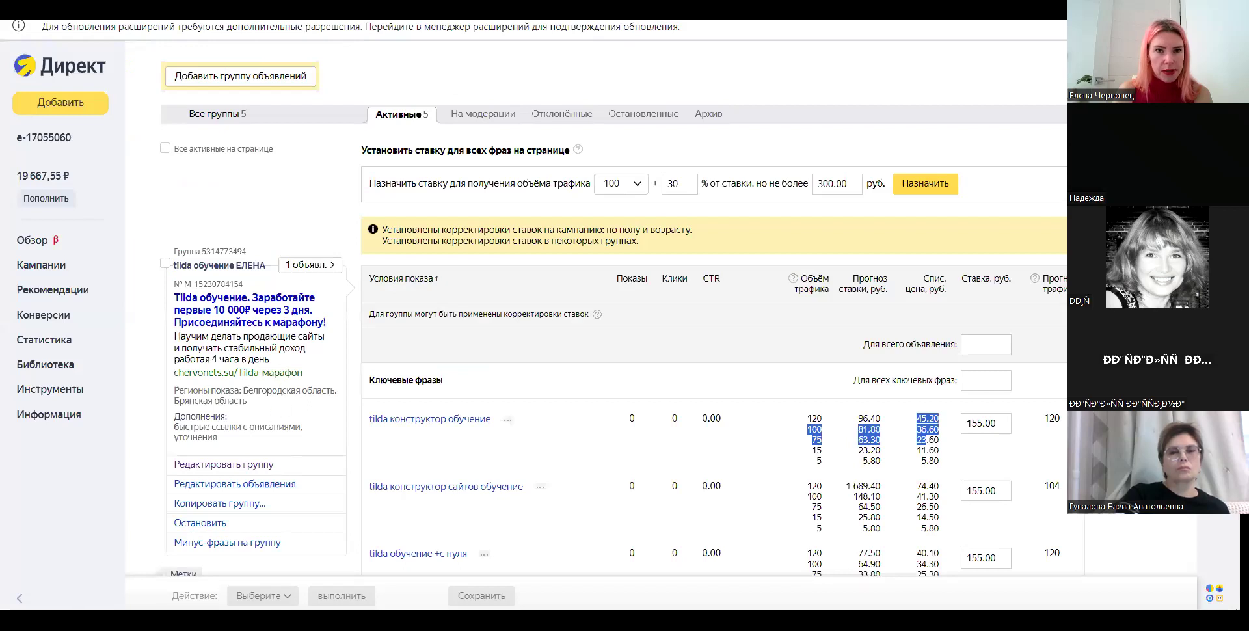
{"action": "key", "text": "ctrl+Tab"}
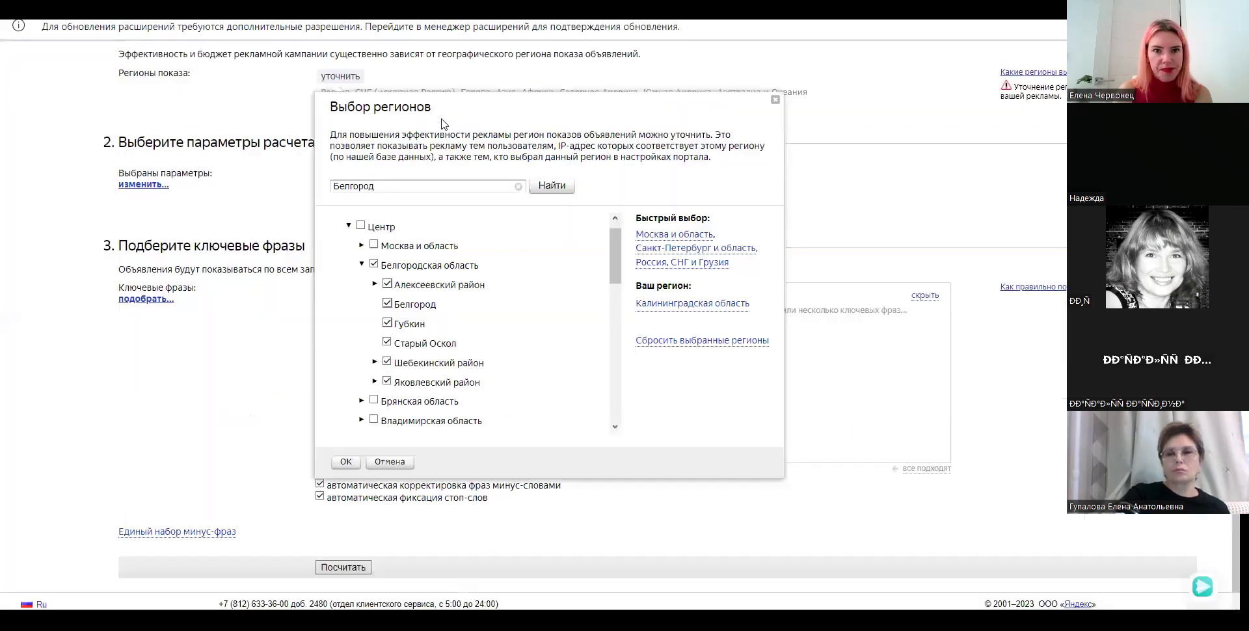
{"action": "left_click", "coordinate": [400, 186]}
{"action": "type", "text": ","}
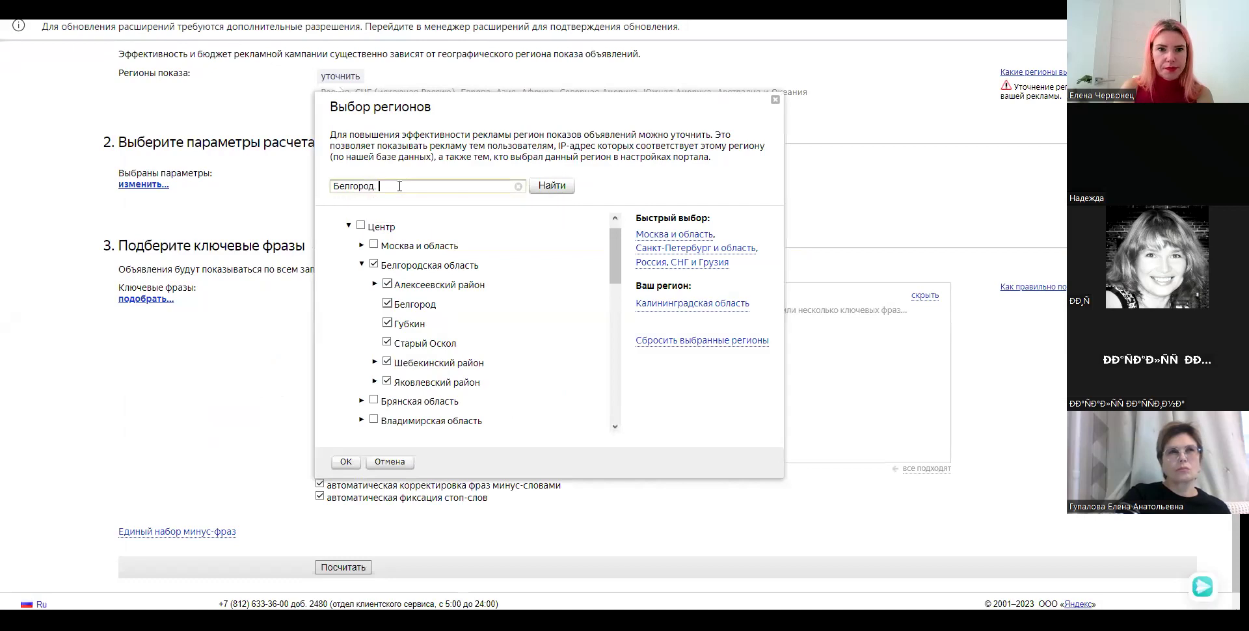
{"action": "key", "text": "BackSpace"}
{"action": "key", "text": "BackSpace"}
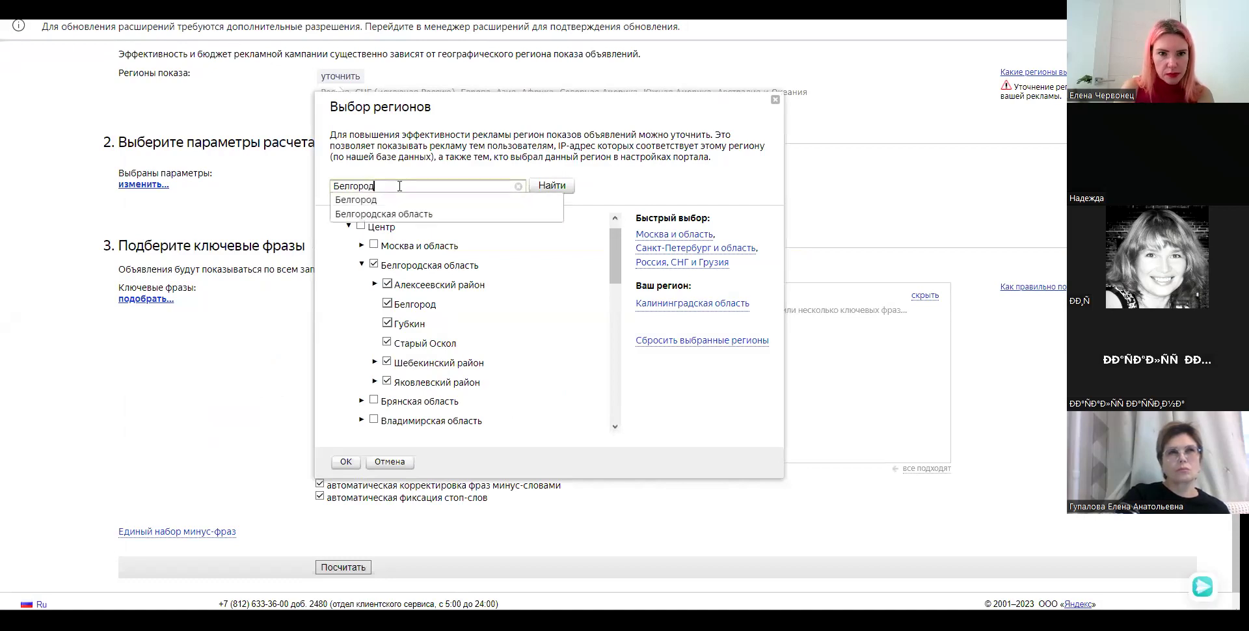
{"action": "key", "text": "BackSpace"}
{"action": "key", "text": "BackSpace"}
{"action": "key", "text": "BackSpace"}
{"action": "key", "text": "BackSpace"}
{"action": "key", "text": "BackSpace"}
{"action": "key", "text": "BackSpace"}
{"action": "key", "text": "BackSpace"}
{"action": "key", "text": "BackSpace"}
{"action": "type", "text": "брян"}
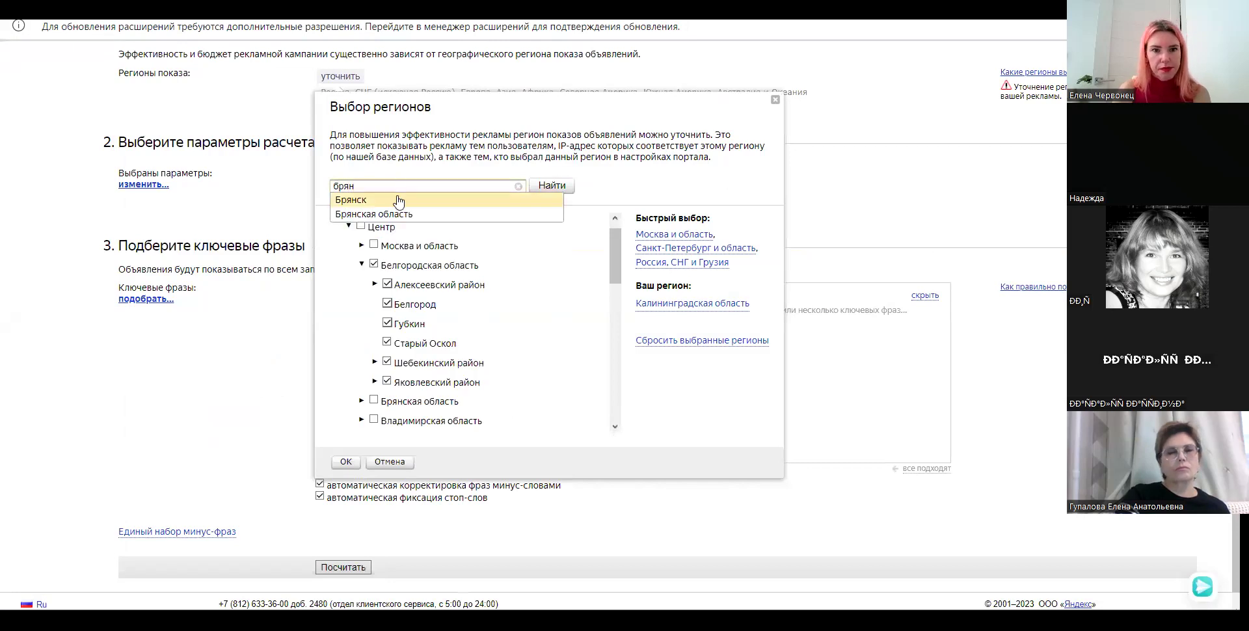
{"action": "left_click", "coordinate": [393, 213]}
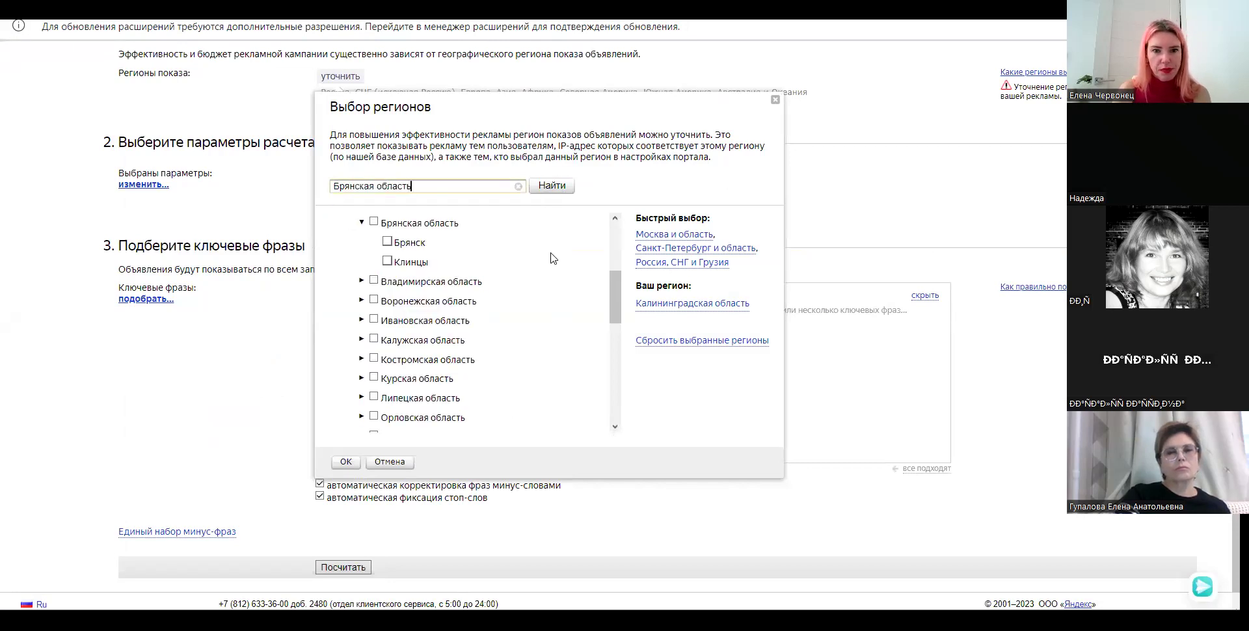
{"action": "left_click", "coordinate": [346, 461]}
- Reopen the region selection, add the whole Брянская область to the display regions and confirm the choice
{"action": "scroll", "coordinate": [410, 204], "scroll_direction": "up", "scroll_amount": 1}
{"action": "scroll", "coordinate": [410, 210], "scroll_direction": "up", "scroll_amount": 1}
{"action": "left_click", "coordinate": [340, 239]}
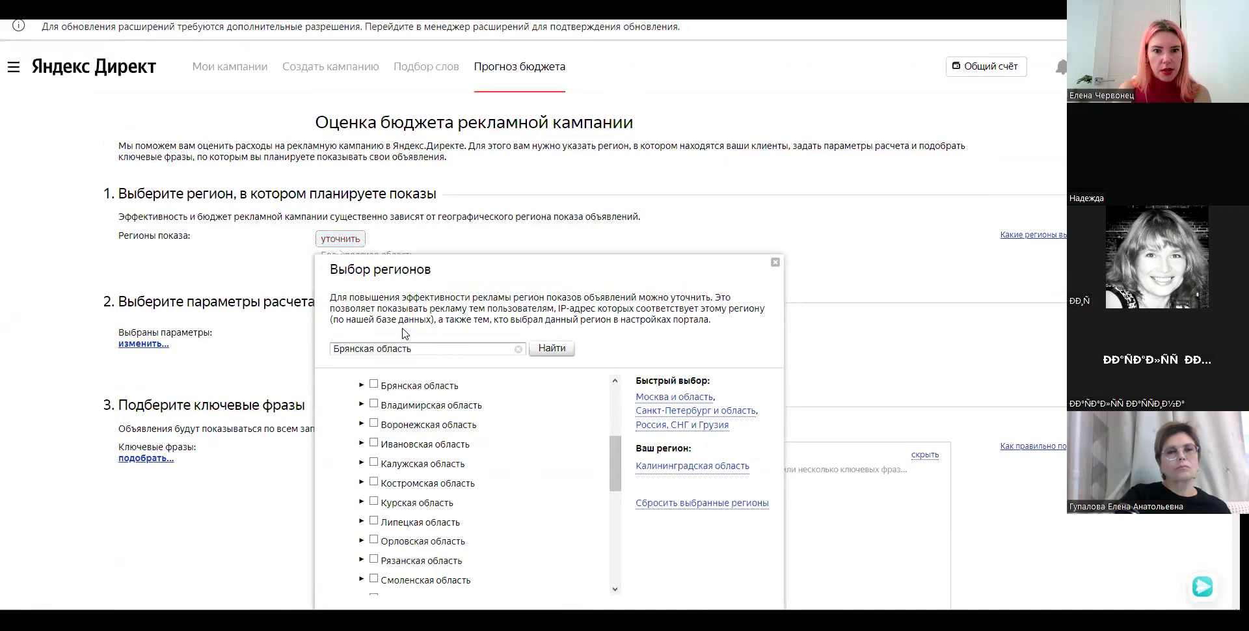
{"action": "scroll", "coordinate": [417, 339], "scroll_direction": "down", "scroll_amount": 2}
{"action": "left_click", "coordinate": [375, 223]}
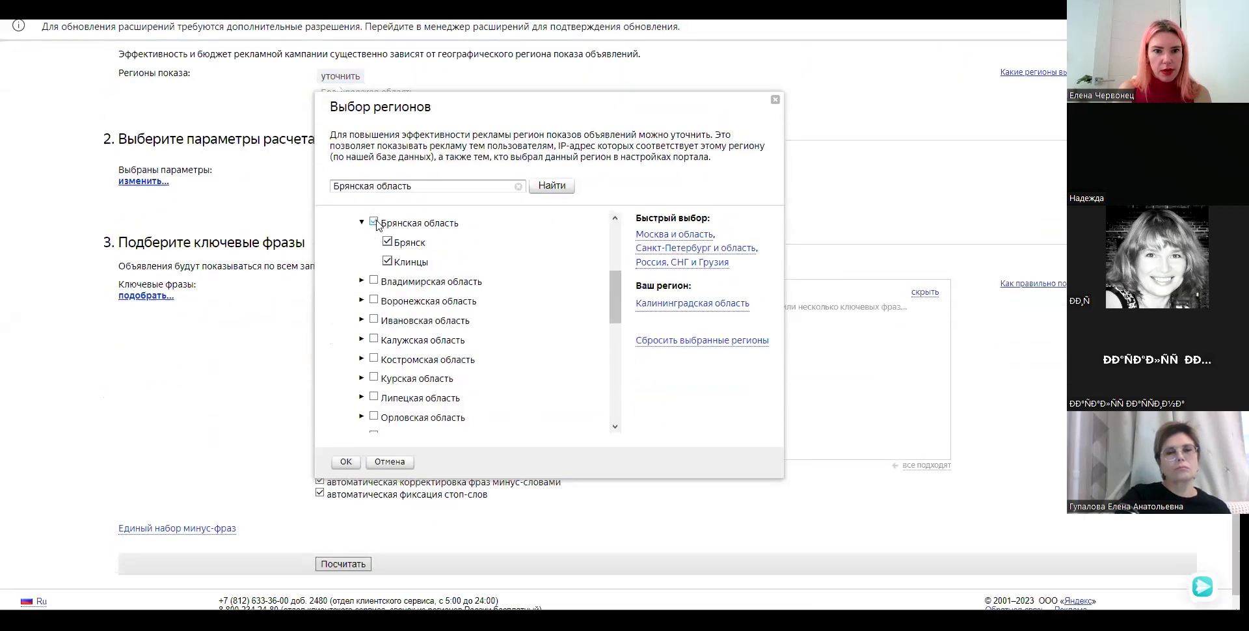
{"action": "scroll", "coordinate": [447, 363], "scroll_direction": "up", "scroll_amount": 1}
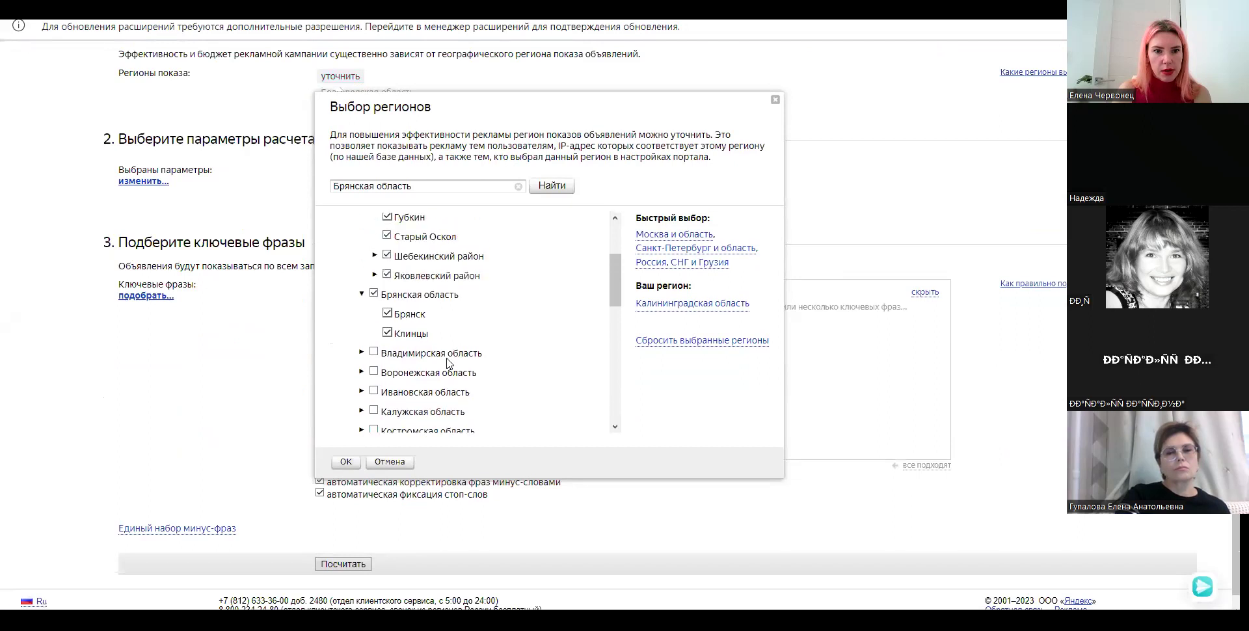
{"action": "left_click", "coordinate": [346, 461]}
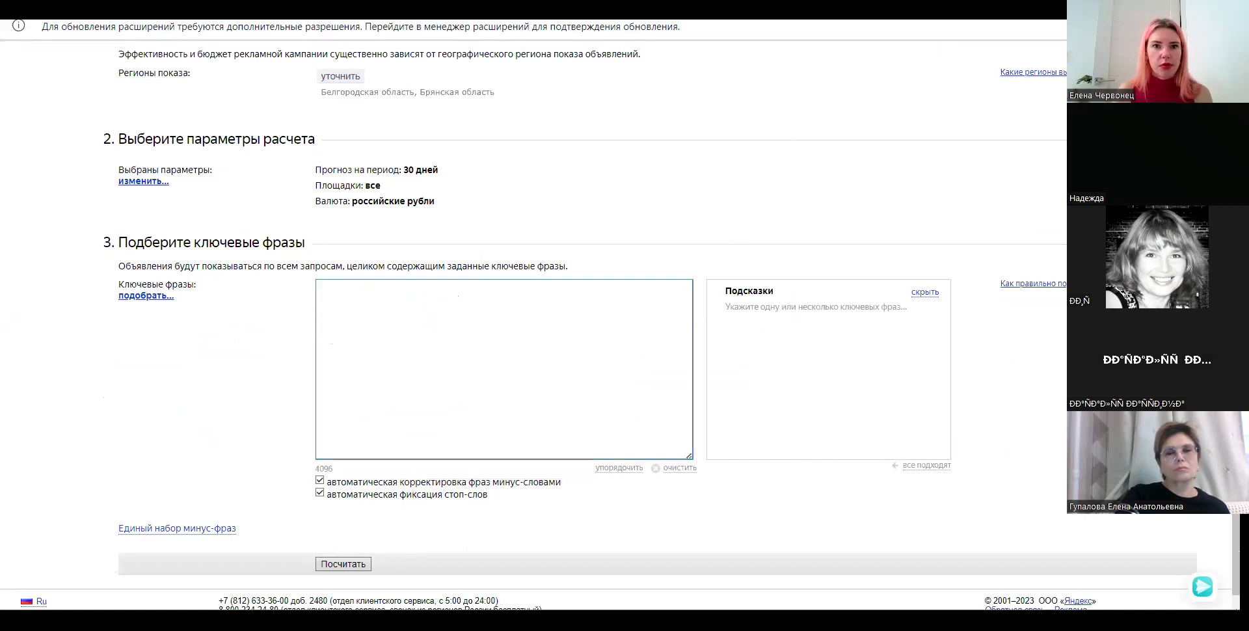
- Check the campaign's key phrases and enter "тильда обучение", "тильда курсы" and "тильда школа" as phrases for the budget forecast
{"action": "left_click", "coordinate": [446, 43]}
{"action": "scroll", "coordinate": [446, 47], "scroll_direction": "down", "scroll_amount": 4}
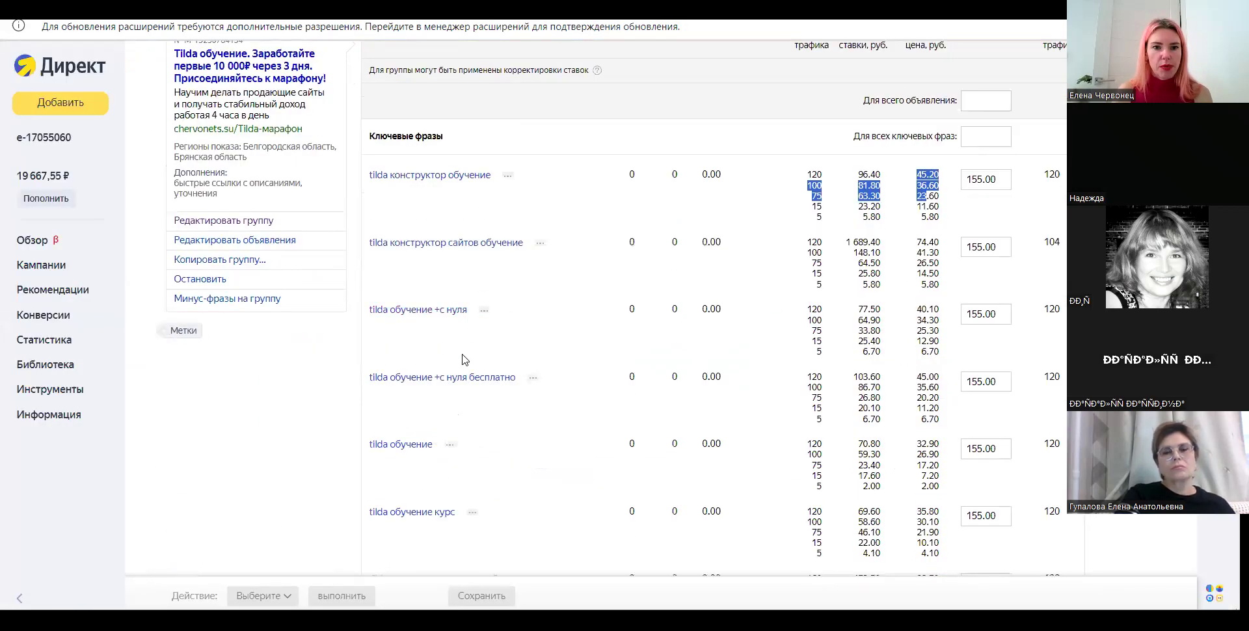
{"action": "key", "text": "ctrl+Tab"}
{"action": "left_click", "coordinate": [359, 315]}
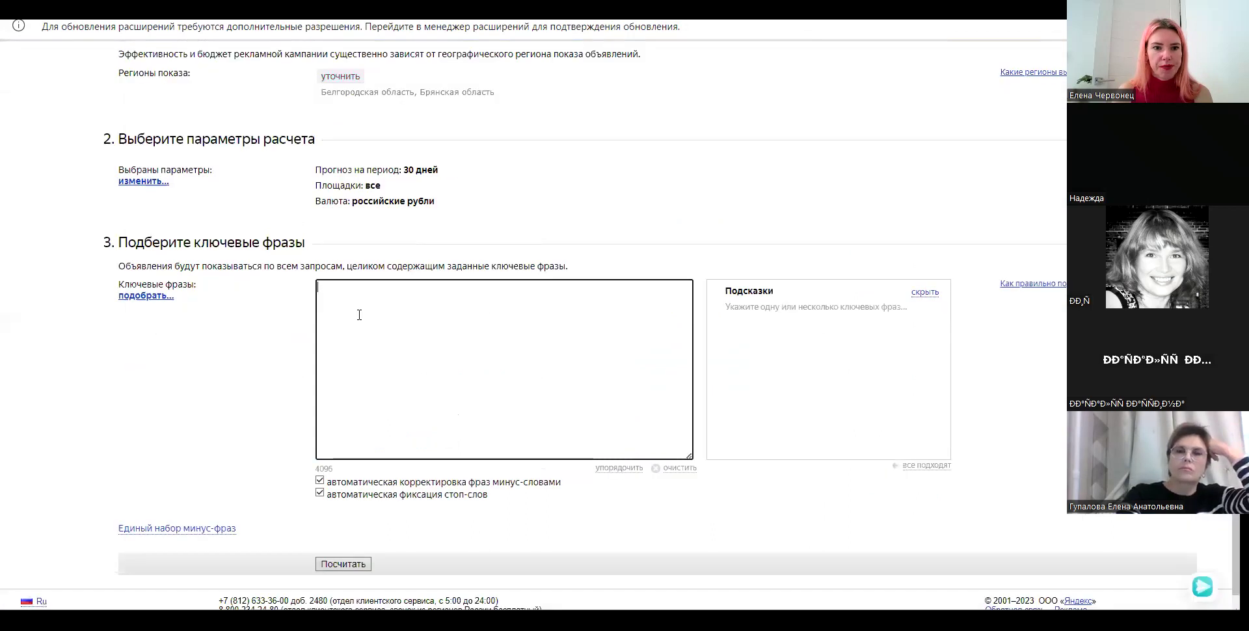
{"action": "type", "text": "тильда обучение"}
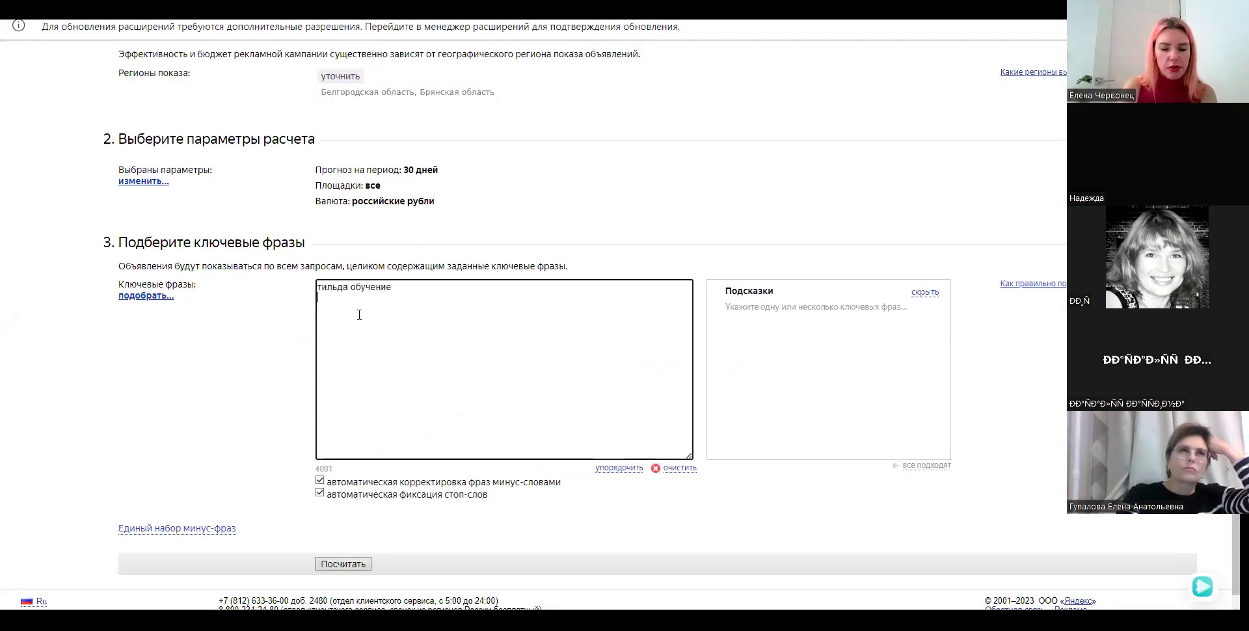
{"action": "key", "text": "Return"}
{"action": "type", "text": "тильда к"}
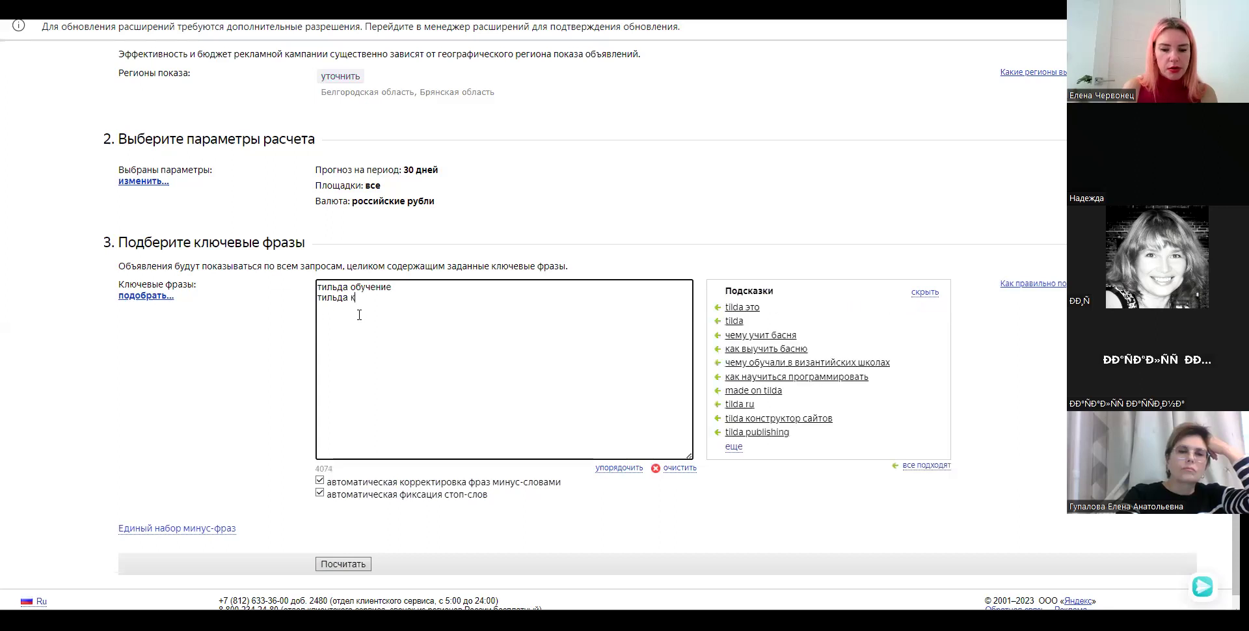
{"action": "type", "text": "урсы"}
{"action": "key", "text": "Return"}
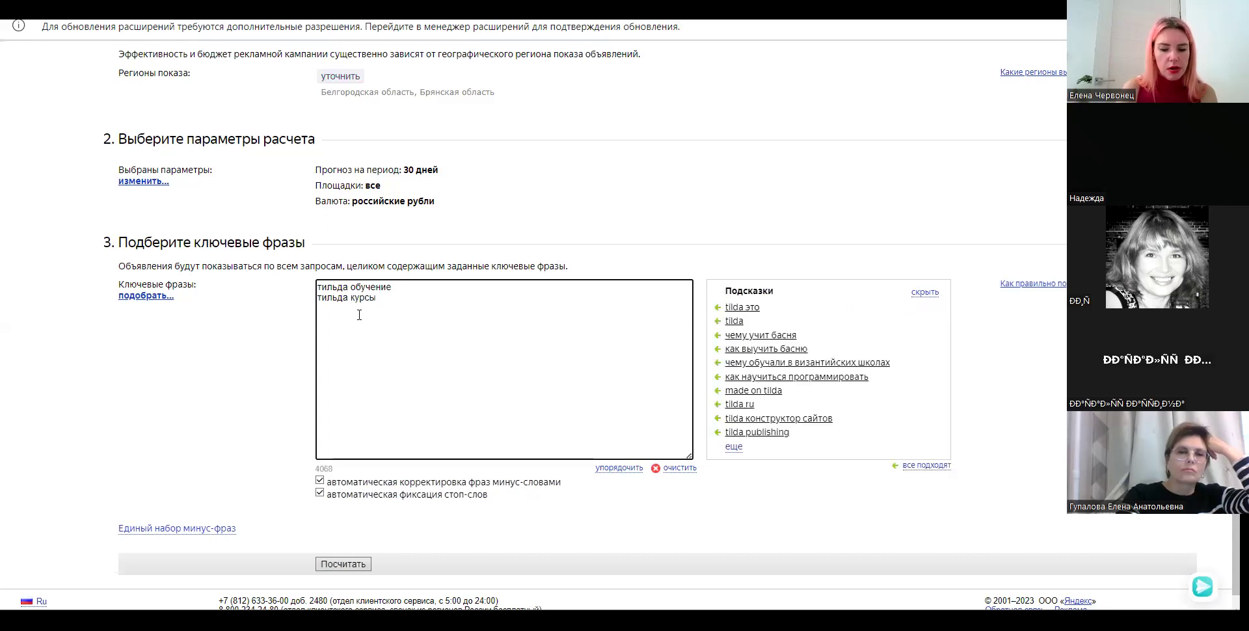
{"action": "type", "text": "тильда школа"}
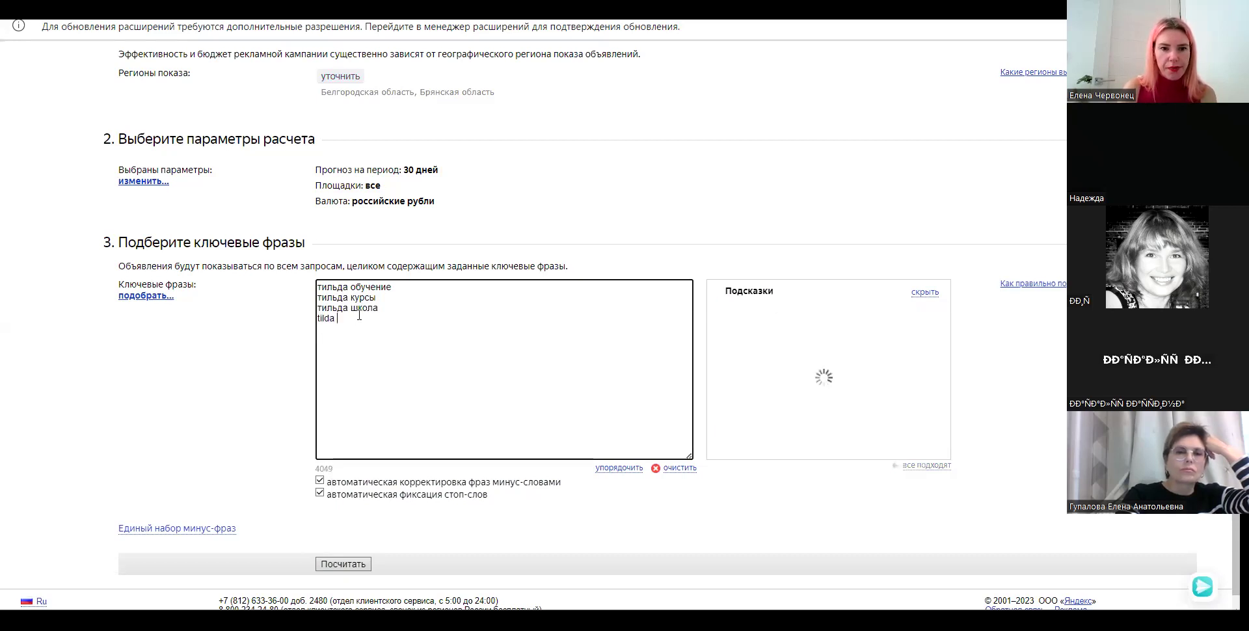
- Add the key phrases "tilda обучение", "tilda курсы" and "tilda школа" to the forecast's phrase list
{"action": "double_click", "coordinate": [331, 318]}
{"action": "left_click", "coordinate": [347, 320]}
{"action": "type", "text": "обучение"}
{"action": "key", "text": "Return"}
{"action": "type", "text": "tilda ку"}
{"action": "type", "text": "рсы "}
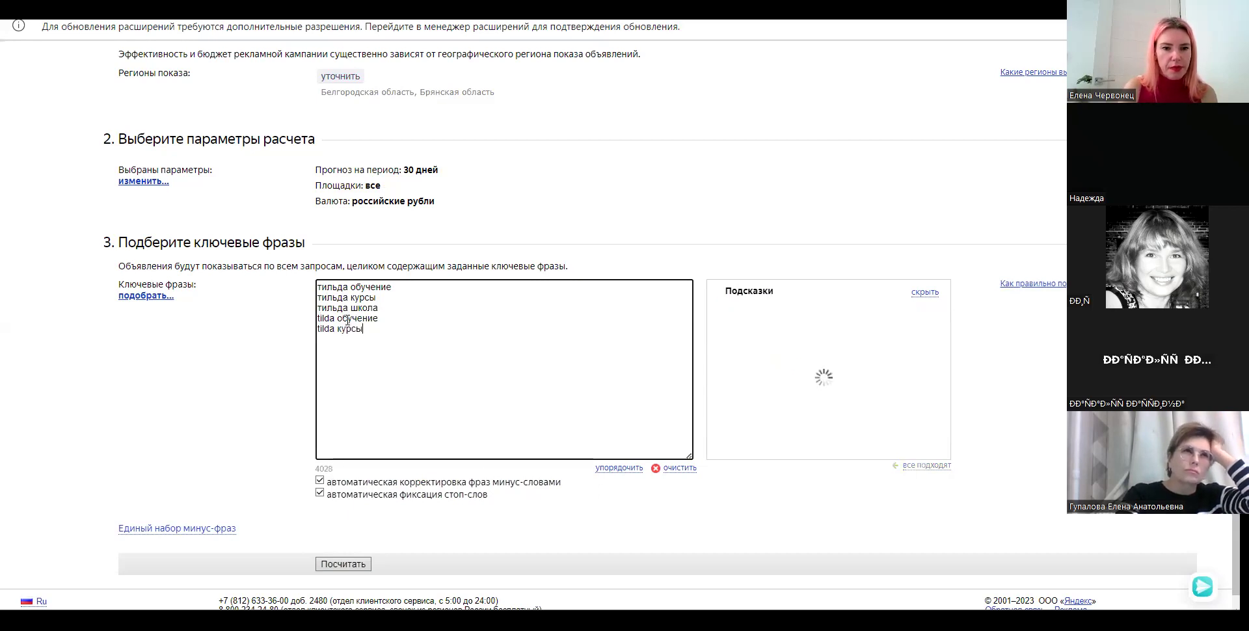
{"action": "type", "text": "tilda школа"}
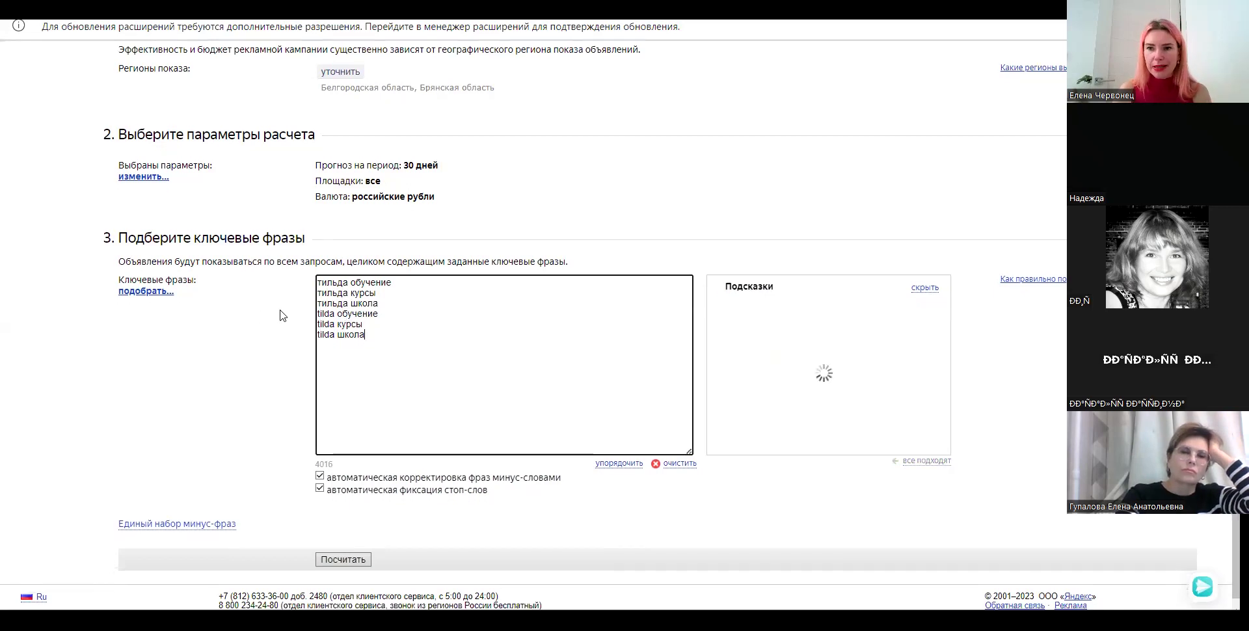
- Calculate the budget forecast for the entered phrases and select traffic volume 85 for all of them
{"action": "scroll", "coordinate": [305, 306], "scroll_direction": "down", "scroll_amount": 1}
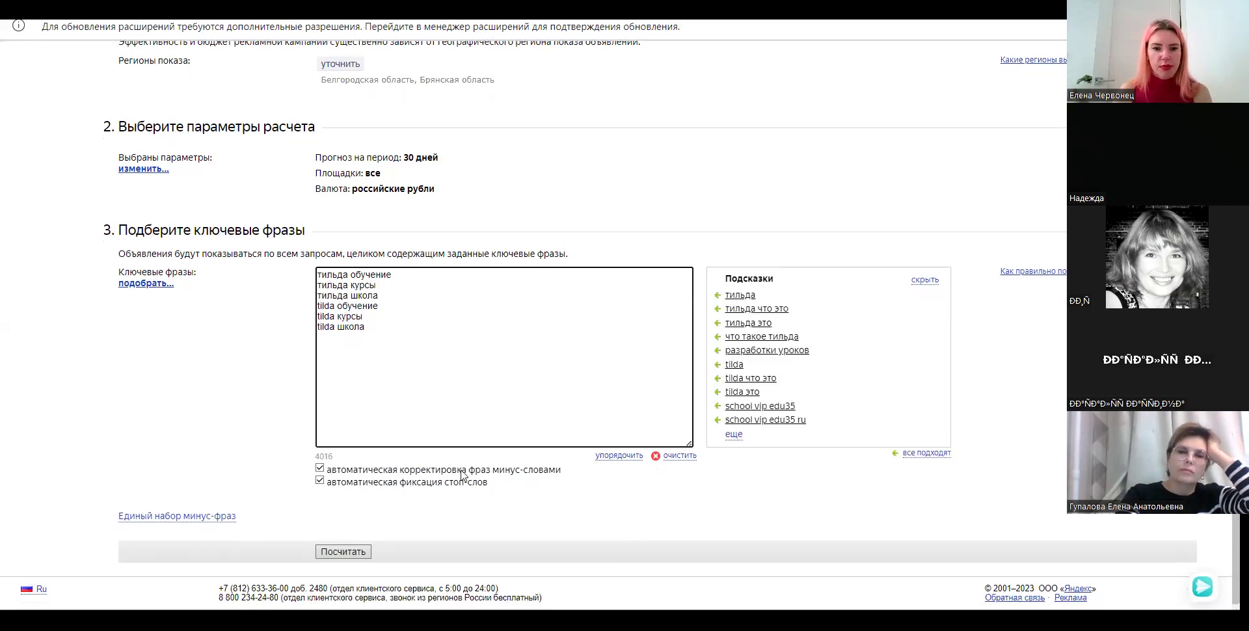
{"action": "left_click", "coordinate": [356, 553]}
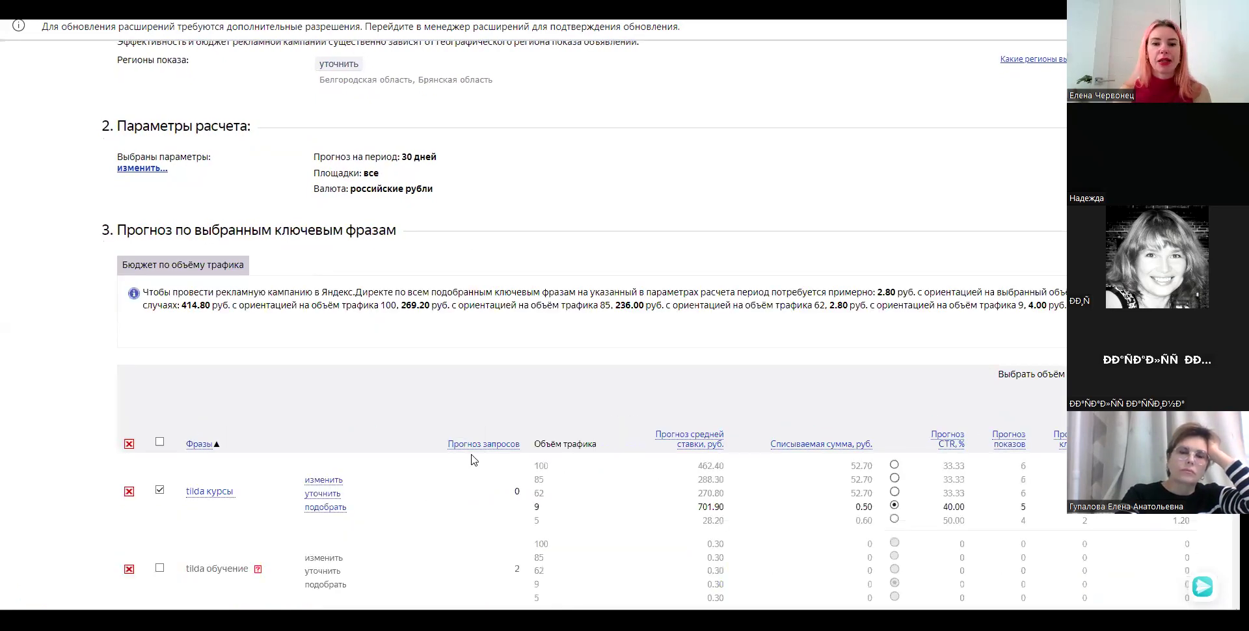
{"action": "scroll", "coordinate": [986, 203], "scroll_direction": "down", "scroll_amount": 3}
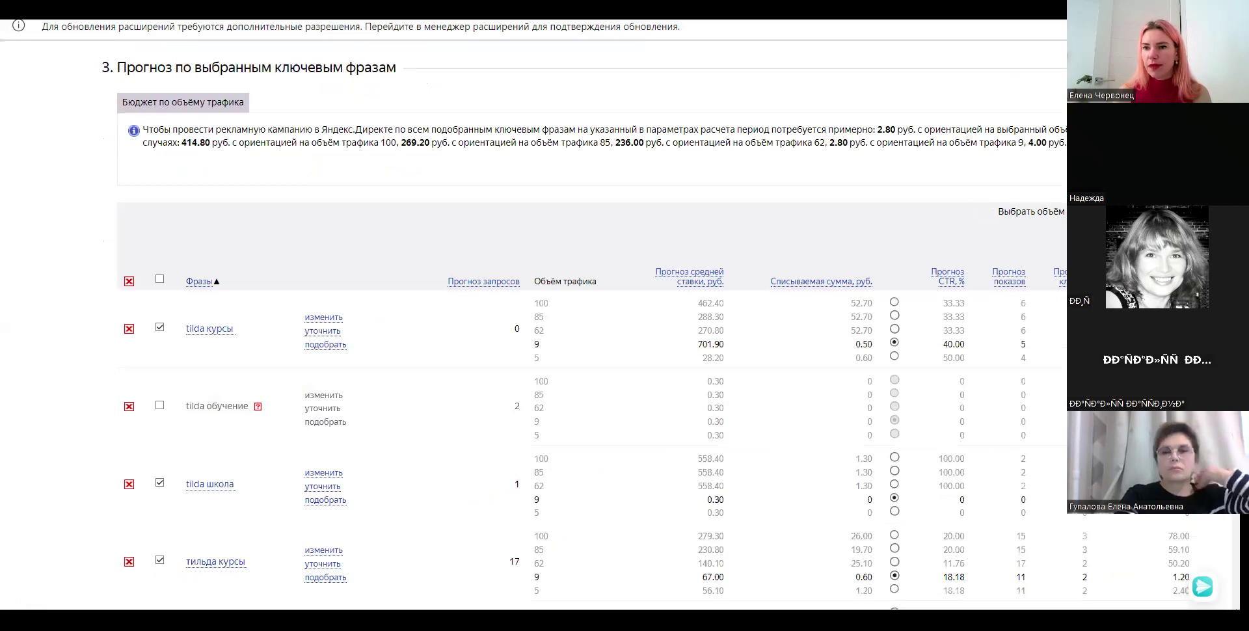
{"action": "left_click", "coordinate": [1099, 211]}
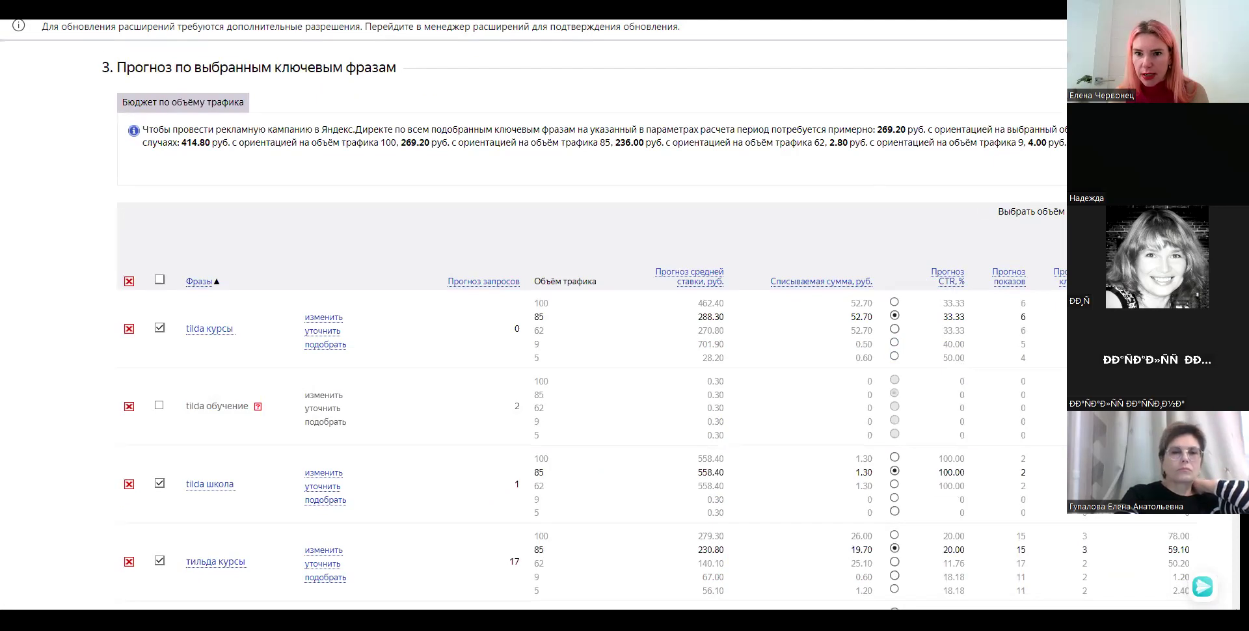
- Examine each phrase's forecast average bid, charged amount and CTR at traffic volume 85, along with the 30-day budget total
{"action": "scroll", "coordinate": [809, 123], "scroll_direction": "down", "scroll_amount": 2}
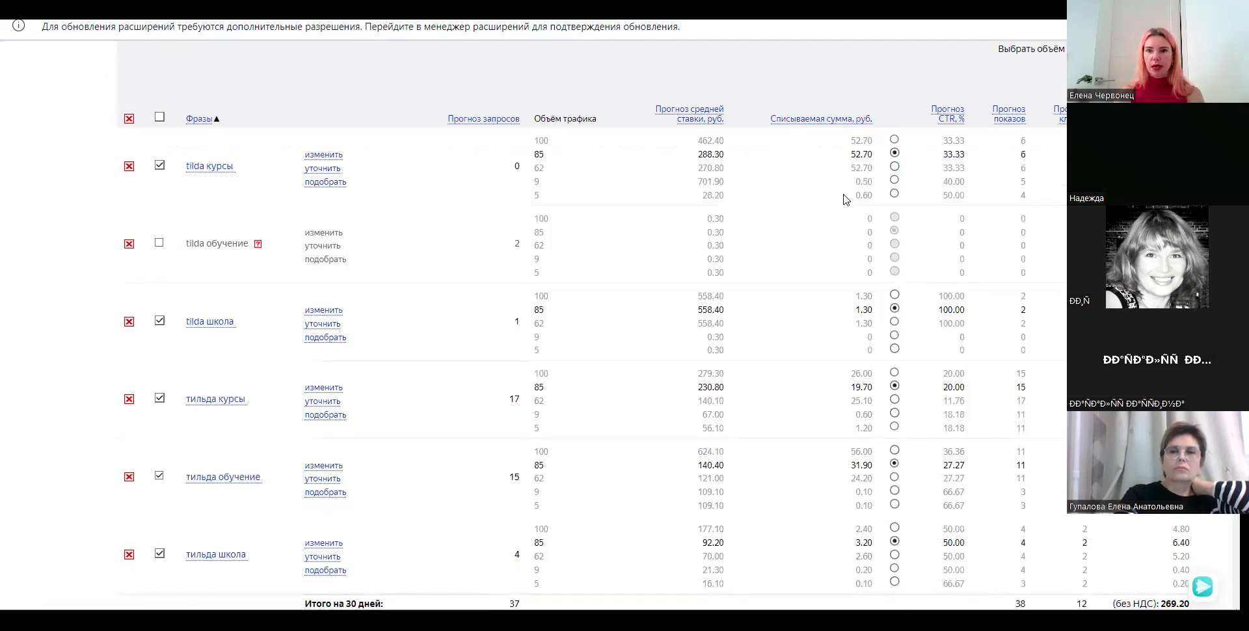
{"action": "scroll", "coordinate": [855, 169], "scroll_direction": "down", "scroll_amount": 1}
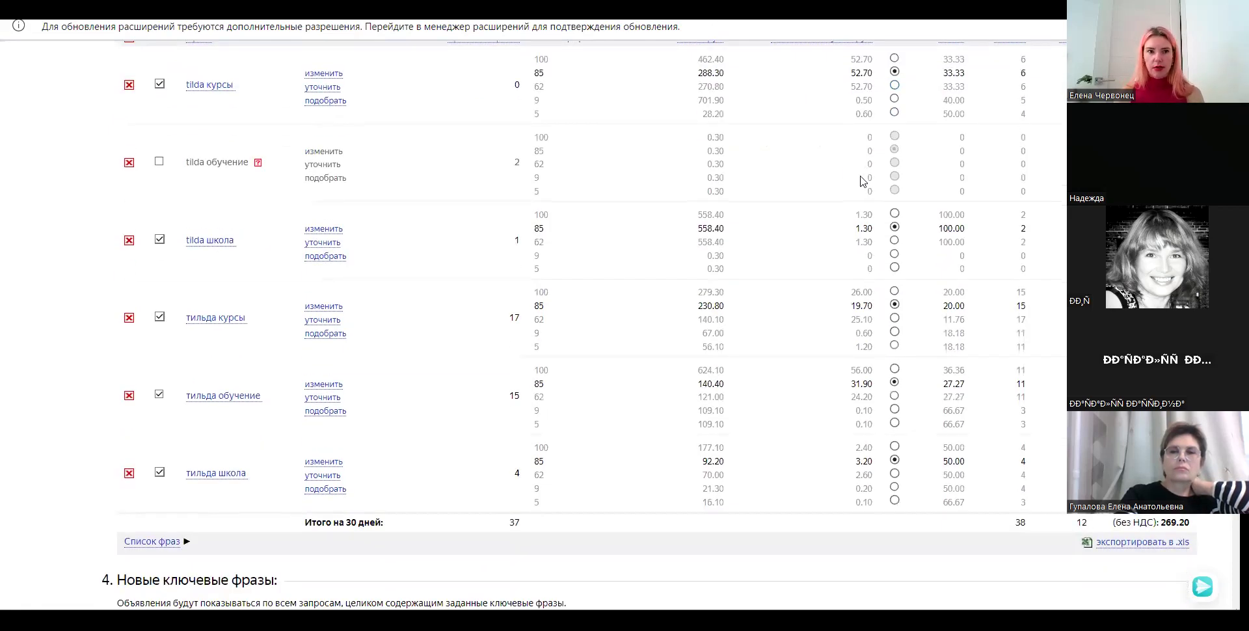
{"action": "scroll", "coordinate": [871, 250], "scroll_direction": "down", "scroll_amount": 1}
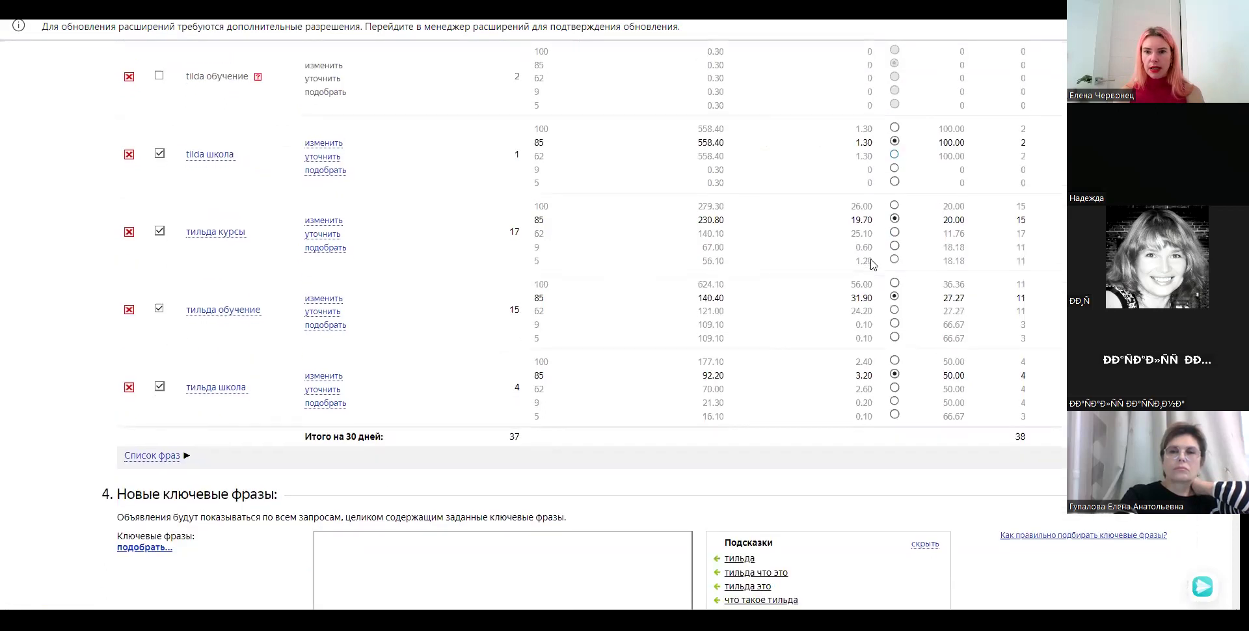
{"action": "scroll", "coordinate": [873, 264], "scroll_direction": "down", "scroll_amount": 1}
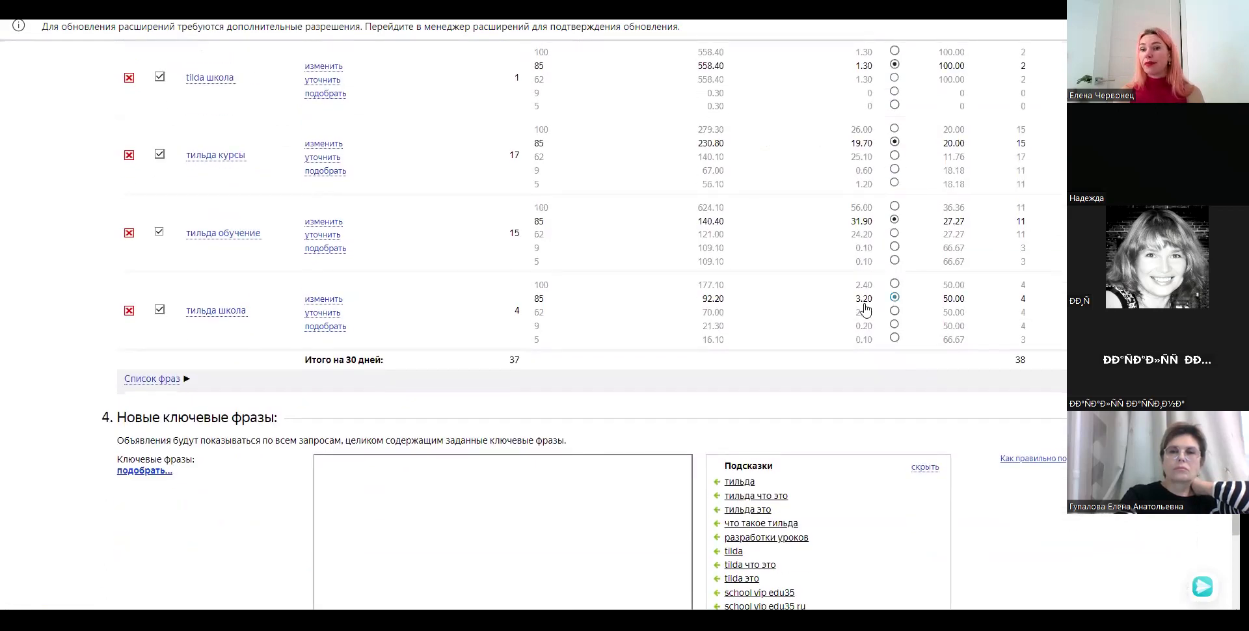
{"action": "scroll", "coordinate": [865, 308], "scroll_direction": "up", "scroll_amount": 3}
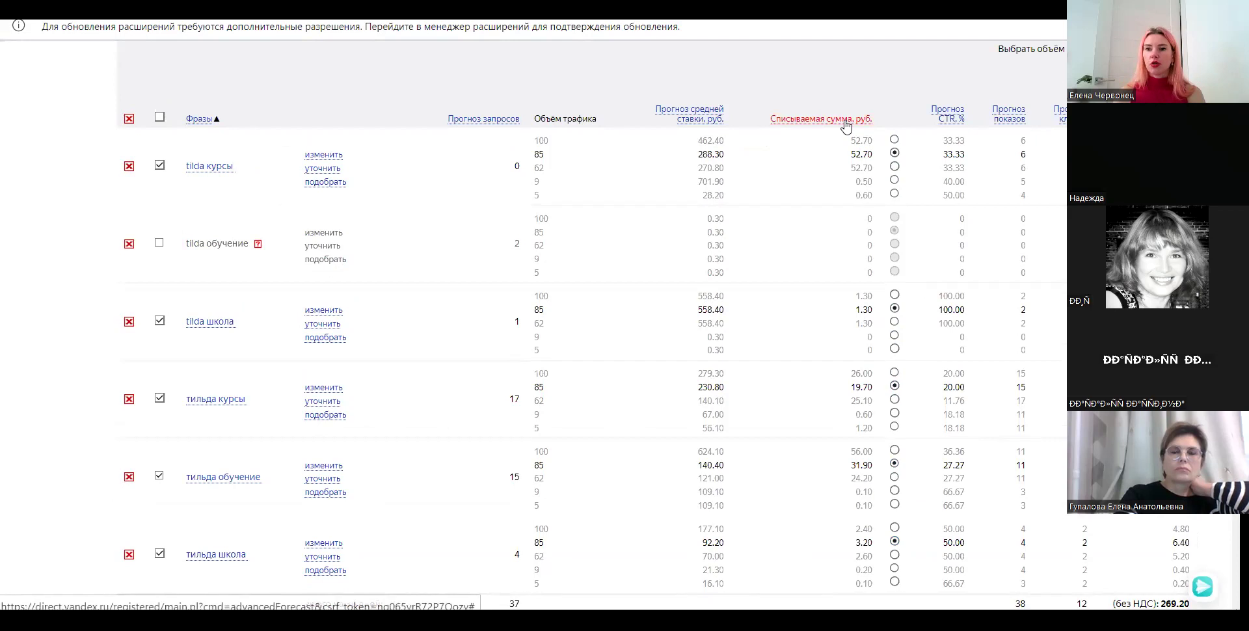
{"action": "scroll", "coordinate": [849, 143], "scroll_direction": "down", "scroll_amount": 2}
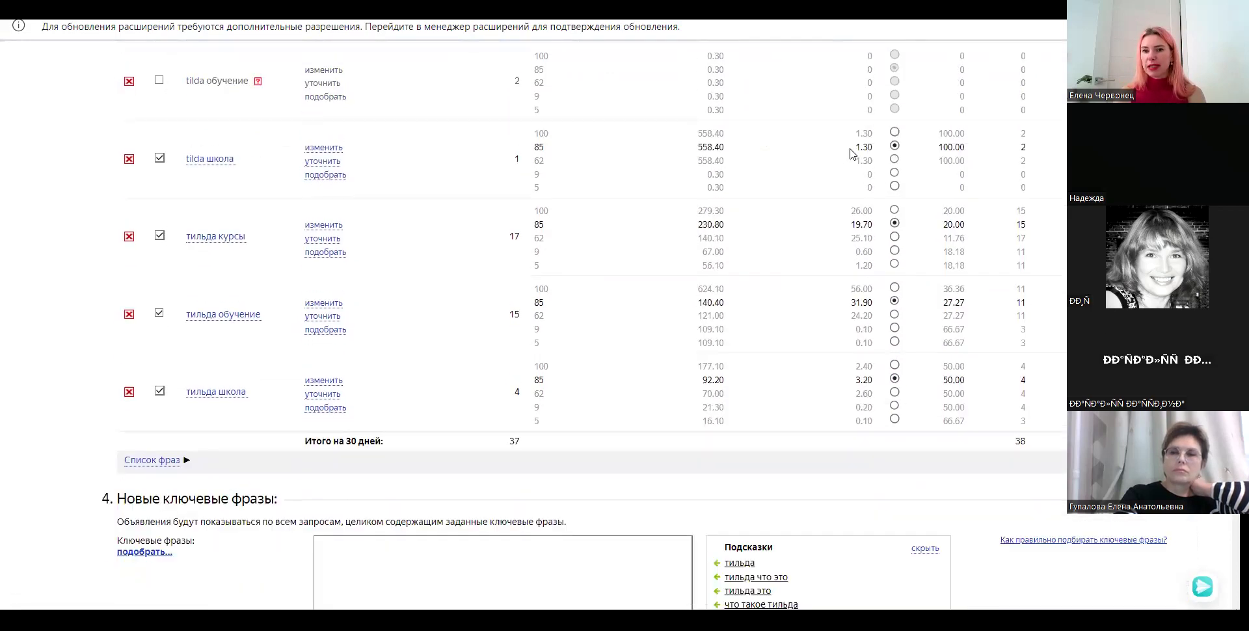
{"action": "scroll", "coordinate": [851, 153], "scroll_direction": "up", "scroll_amount": 2}
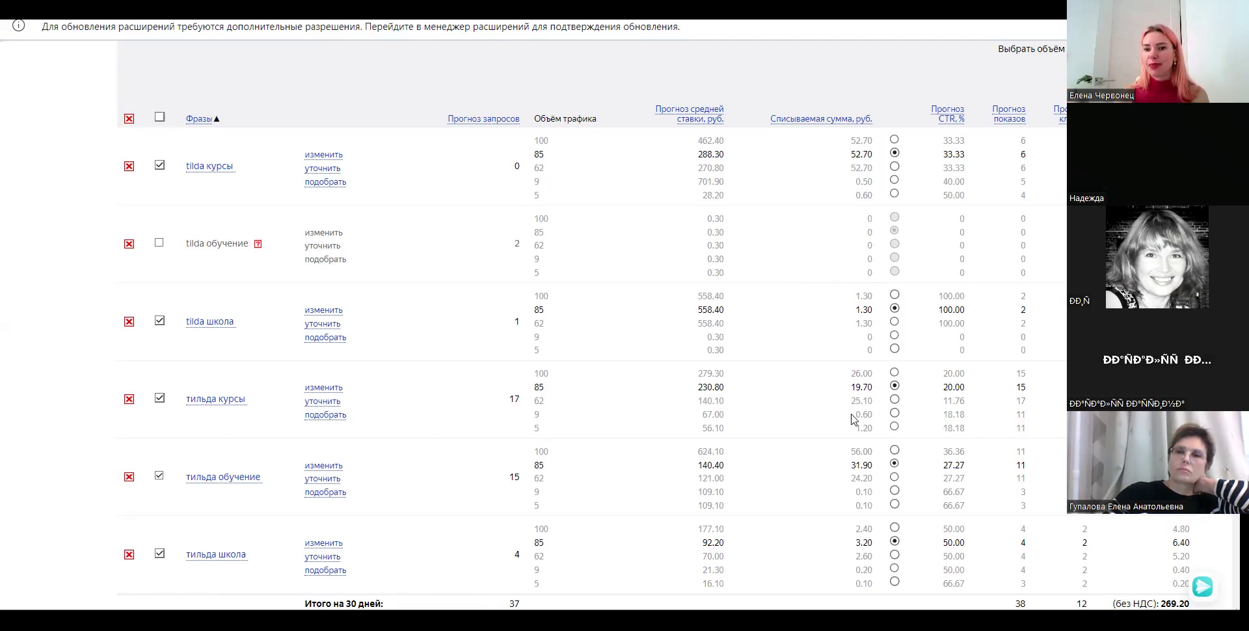
{"action": "scroll", "coordinate": [852, 418], "scroll_direction": "down", "scroll_amount": 3}
{"action": "scroll", "coordinate": [847, 357], "scroll_direction": "up", "scroll_amount": 3}
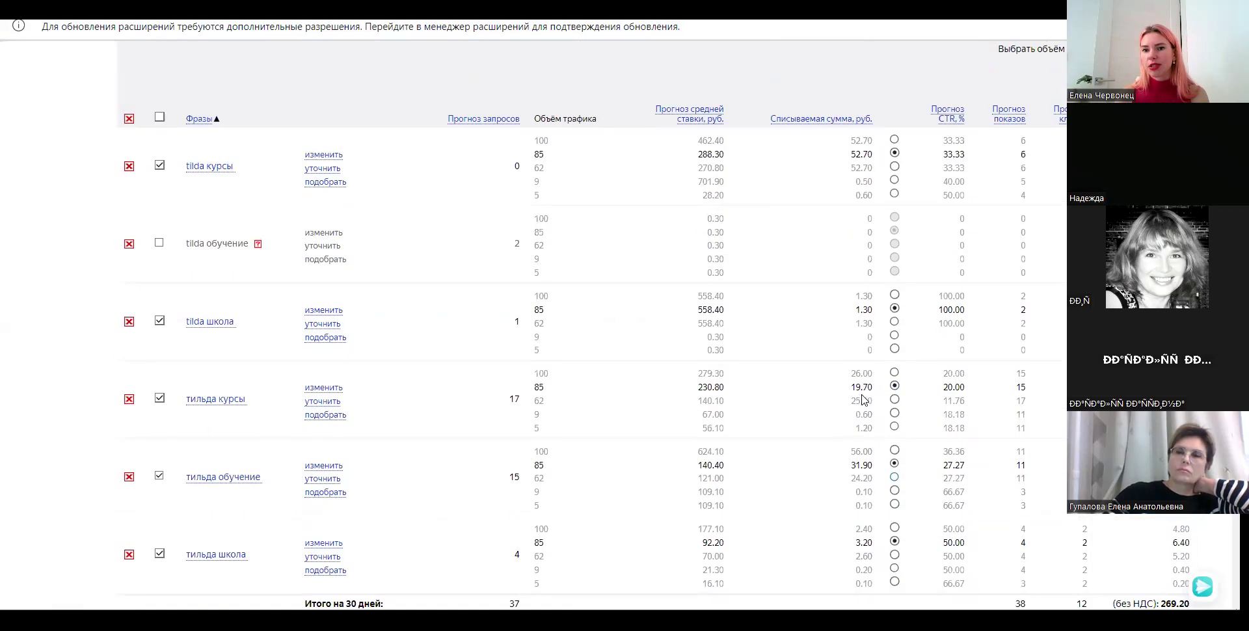
{"action": "scroll", "coordinate": [857, 260], "scroll_direction": "down", "scroll_amount": 1}
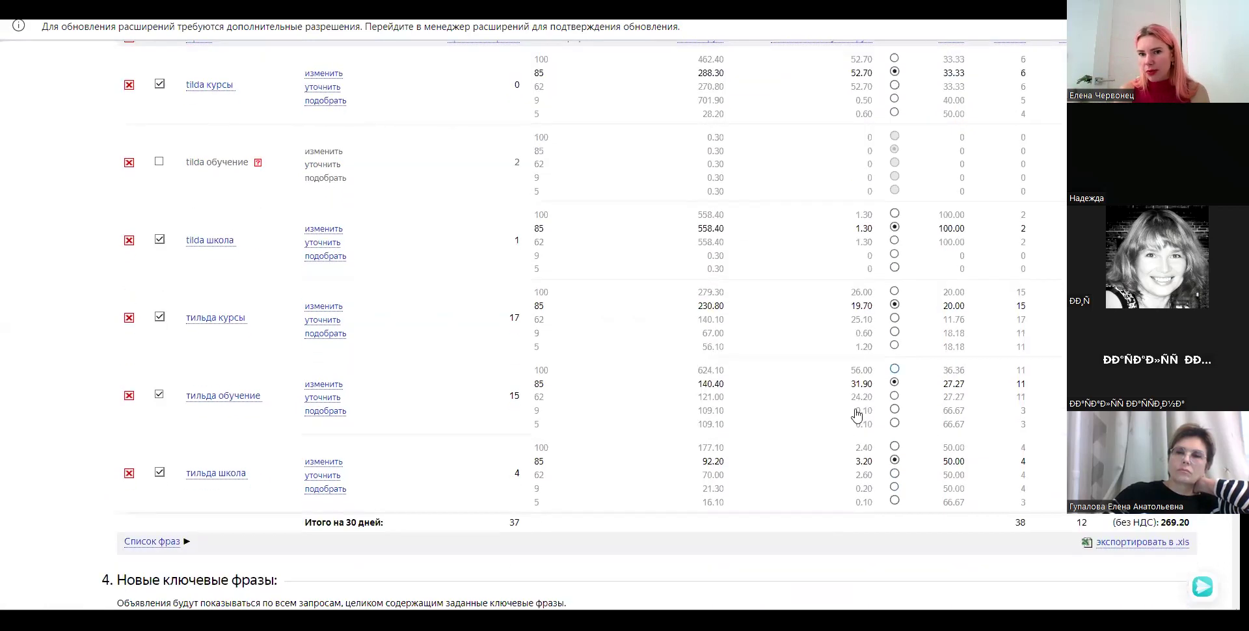
{"action": "scroll", "coordinate": [857, 415], "scroll_direction": "down", "scroll_amount": 1}
{"action": "scroll", "coordinate": [841, 409], "scroll_direction": "up", "scroll_amount": 3}
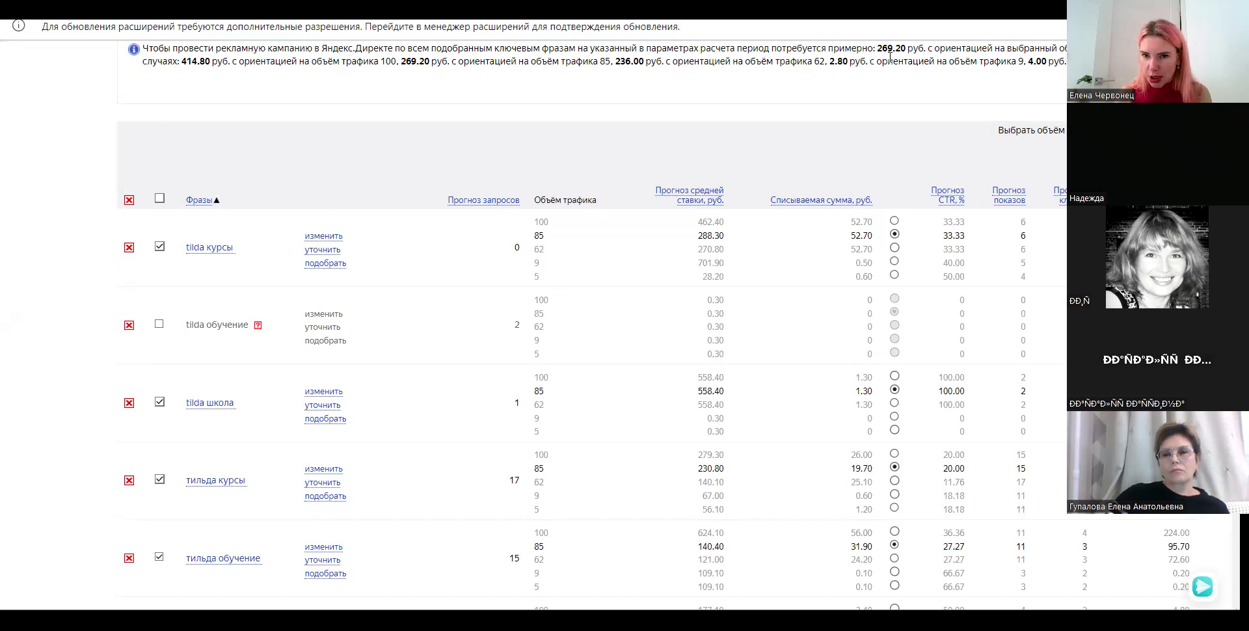
{"action": "scroll", "coordinate": [711, 357], "scroll_direction": "down", "scroll_amount": 4}
{"action": "scroll", "coordinate": [719, 329], "scroll_direction": "up", "scroll_amount": 4}
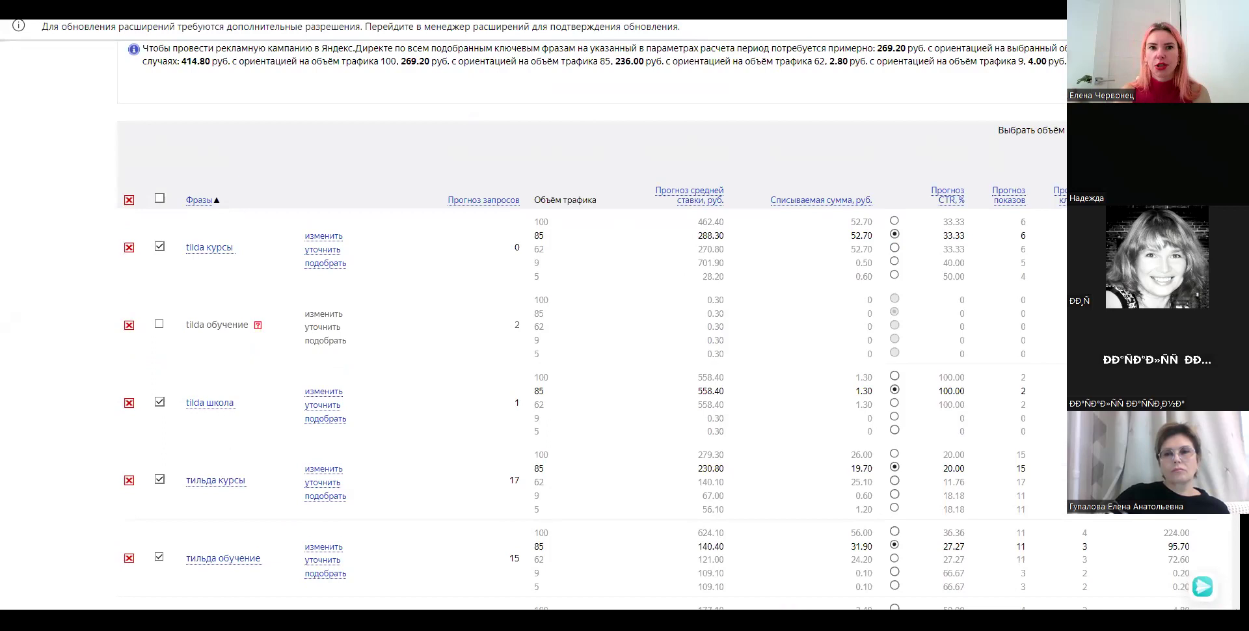
{"action": "key", "text": "ctrl+l"}
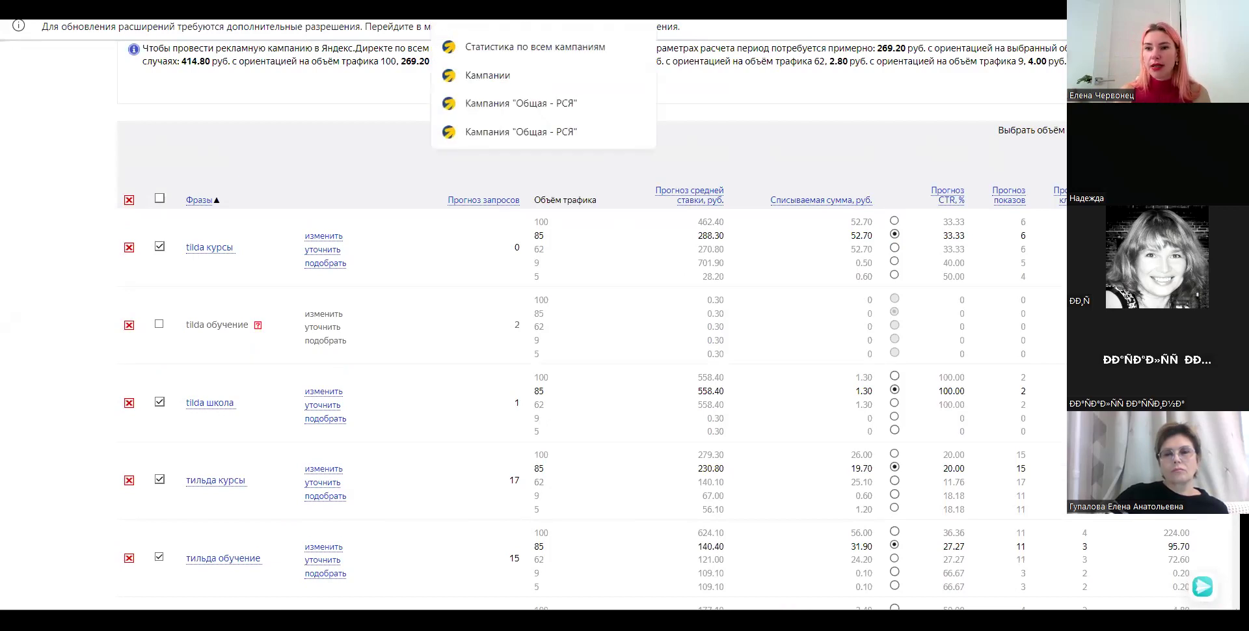
{"action": "key", "text": "Escape"}
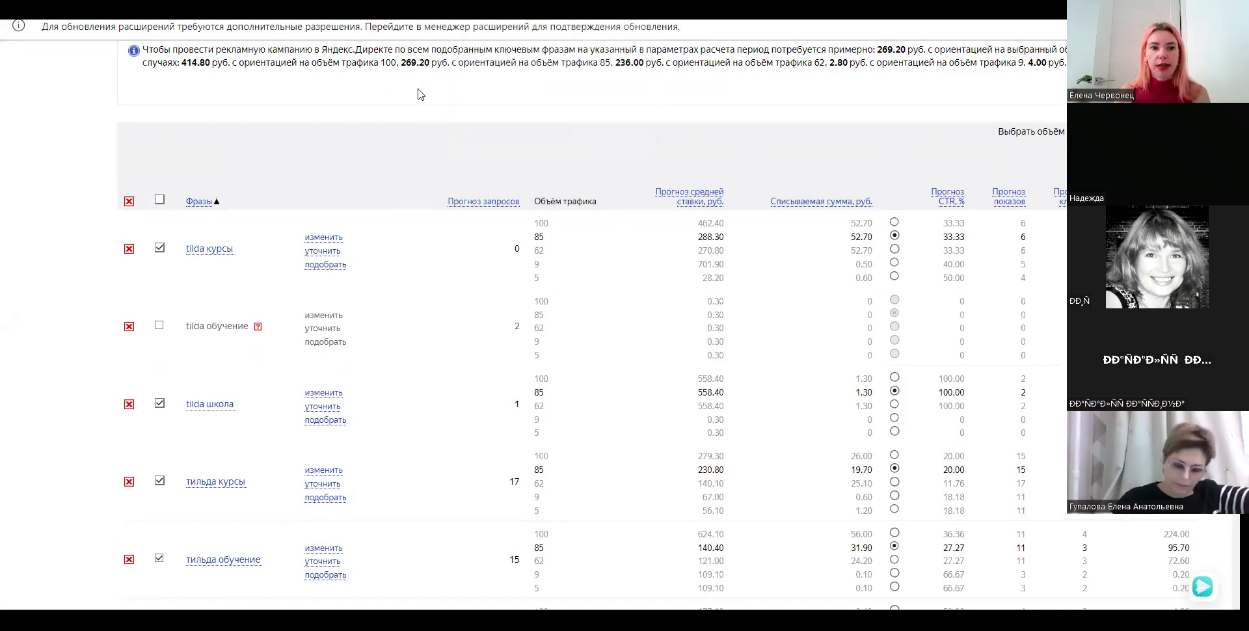
- In the "Яндекс-Звезды ПОИСК" campaign, enter a bid of 55 for the whole ad in the first ad group
{"action": "scroll", "coordinate": [471, 94], "scroll_direction": "up", "scroll_amount": 6}
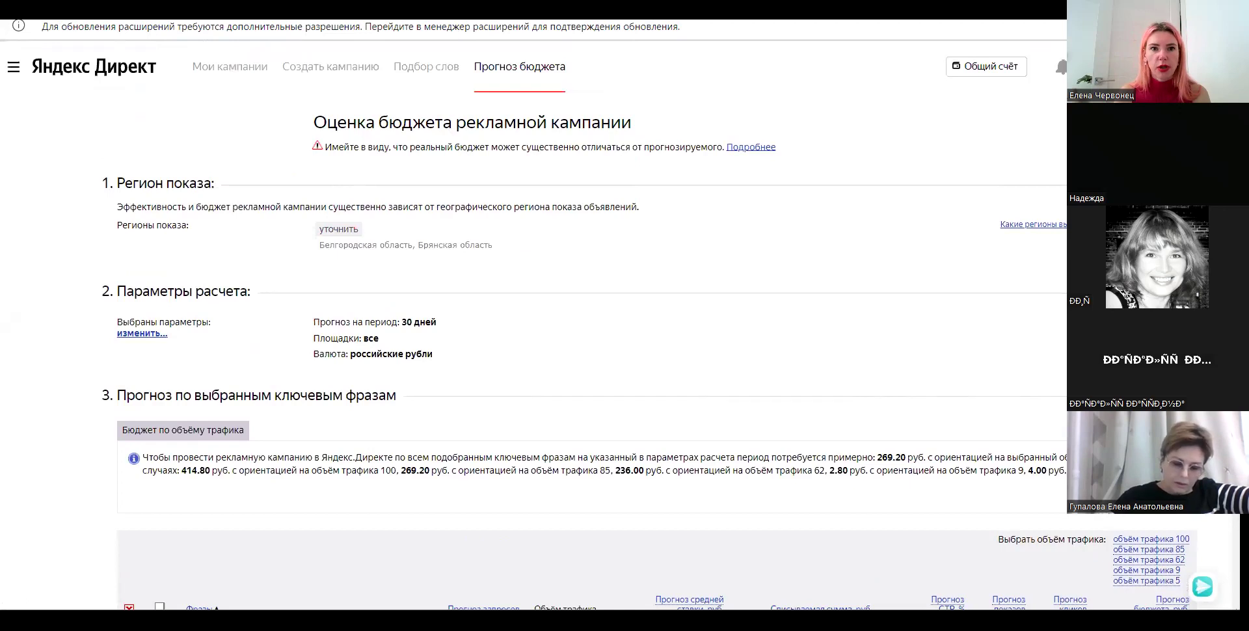
{"action": "key", "text": "ctrl+Tab"}
{"action": "scroll", "coordinate": [437, 243], "scroll_direction": "up", "scroll_amount": 10}
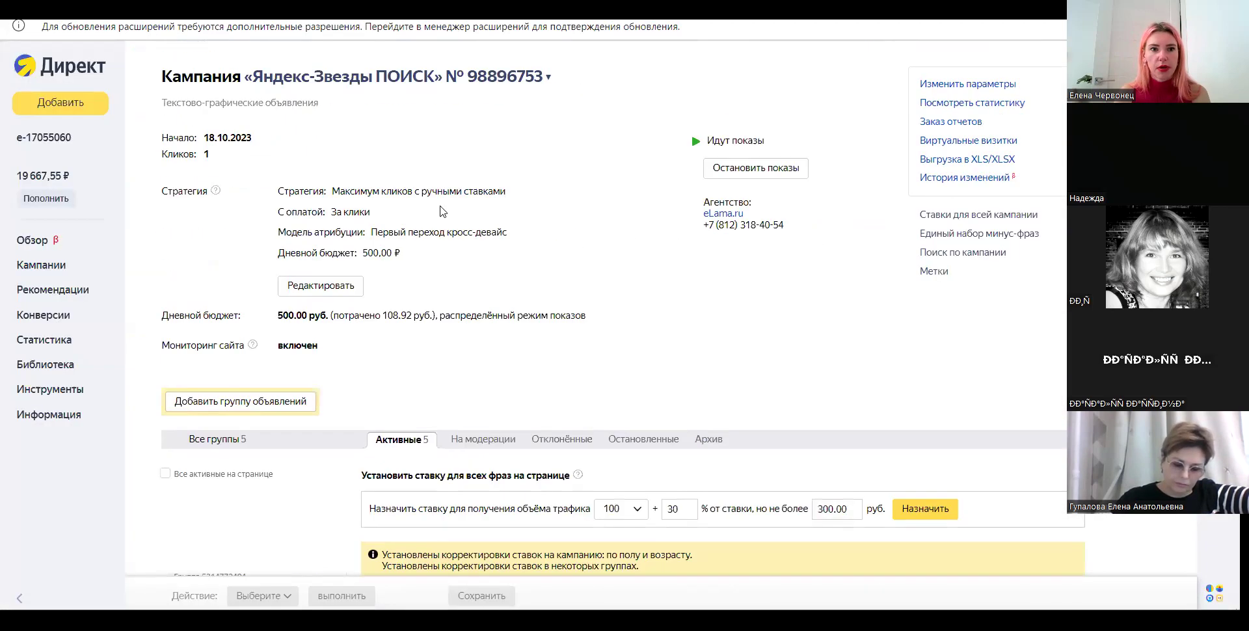
{"action": "scroll", "coordinate": [437, 260], "scroll_direction": "down", "scroll_amount": 6}
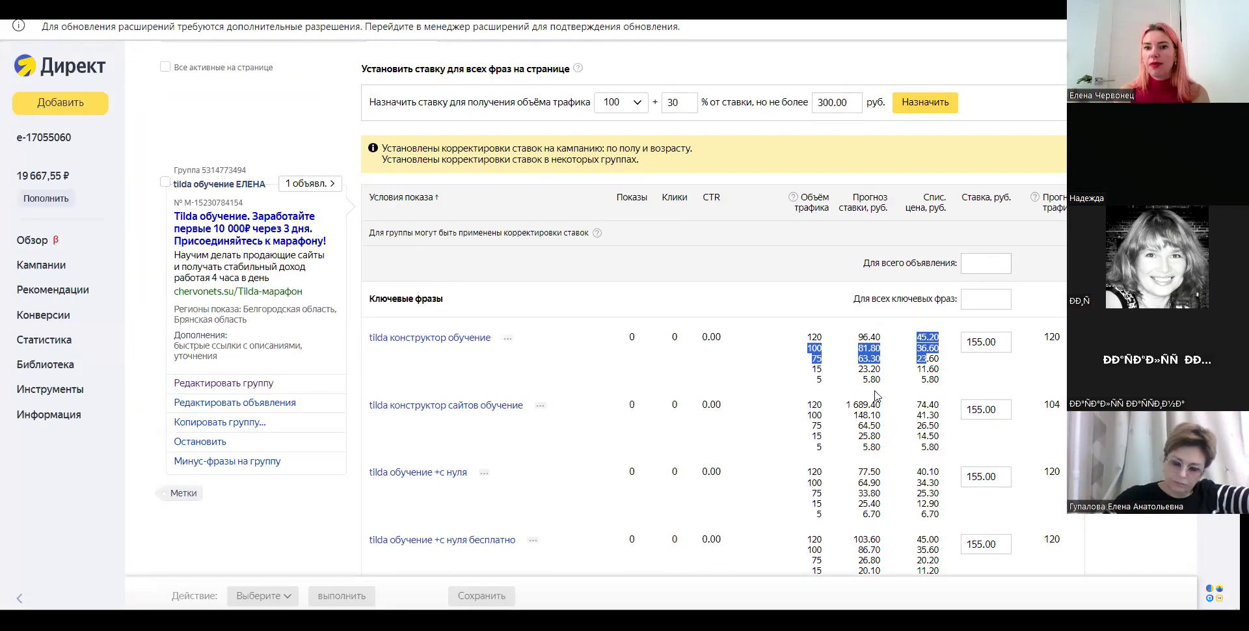
{"action": "scroll", "coordinate": [876, 394], "scroll_direction": "down", "scroll_amount": 1}
{"action": "left_click", "coordinate": [986, 182]}
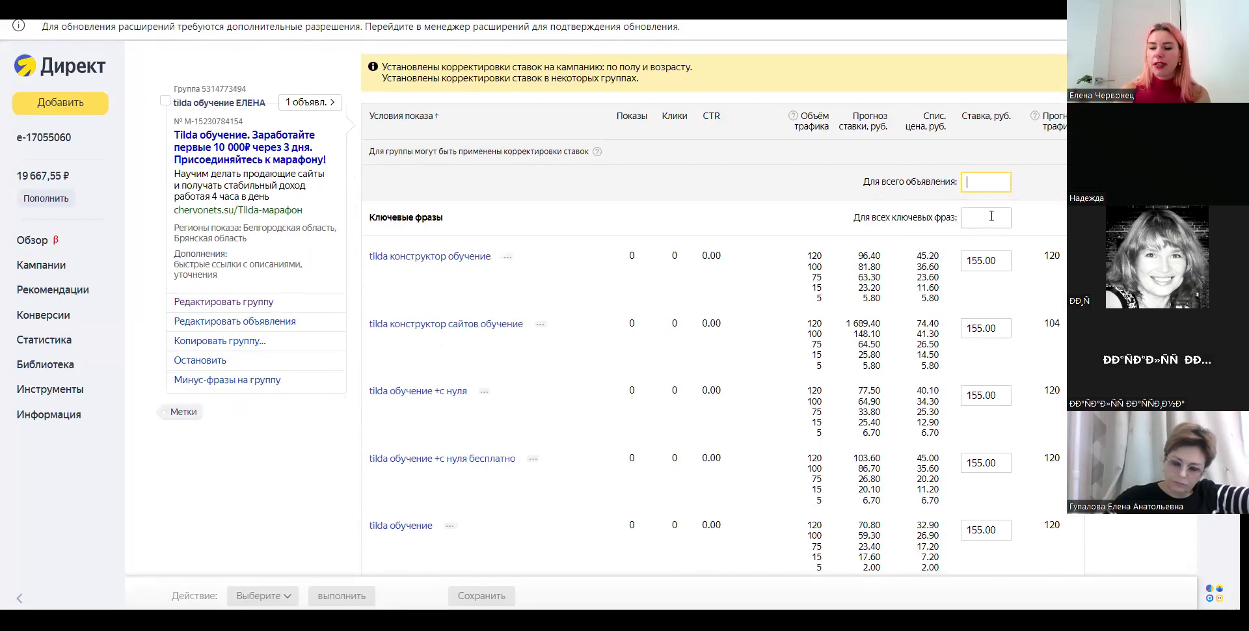
{"action": "type", "text": "55"}
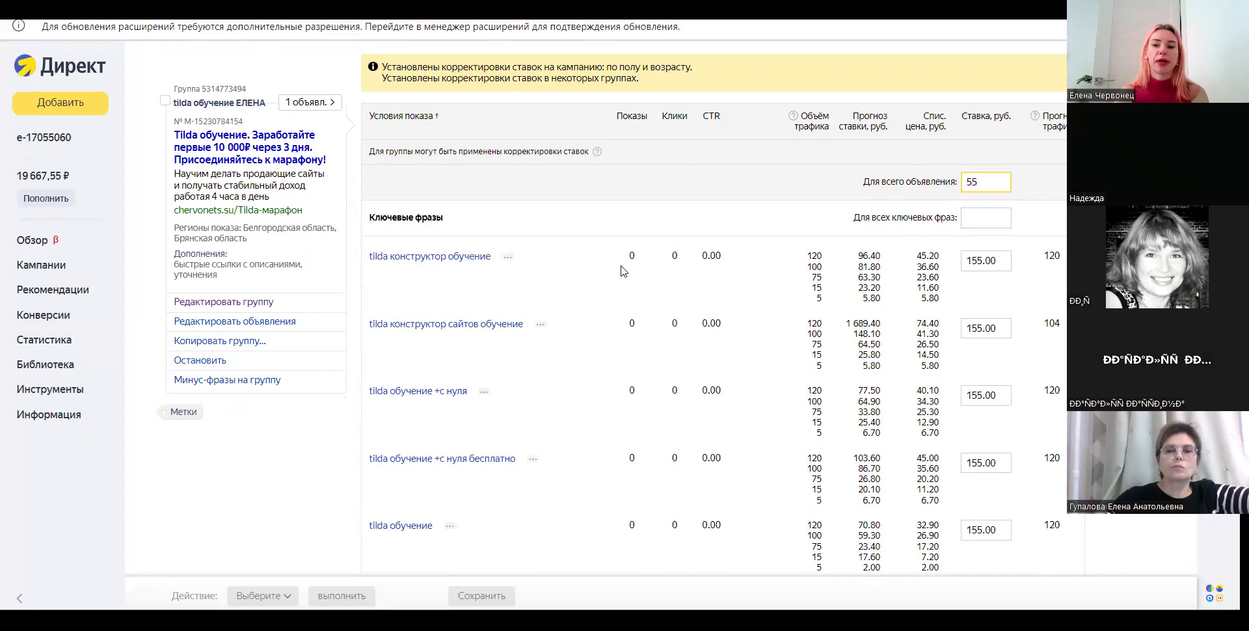
{"action": "scroll", "coordinate": [625, 273], "scroll_direction": "down", "scroll_amount": 3}
{"action": "scroll", "coordinate": [630, 276], "scroll_direction": "up", "scroll_amount": 2}
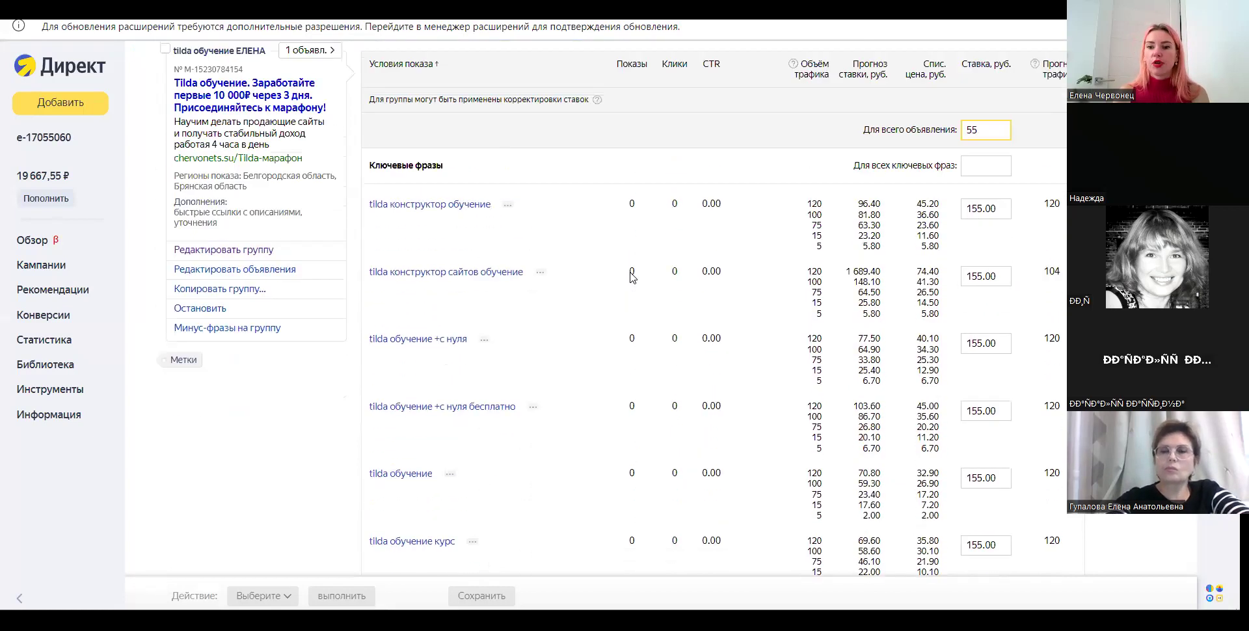
{"action": "scroll", "coordinate": [630, 277], "scroll_direction": "up", "scroll_amount": 1}
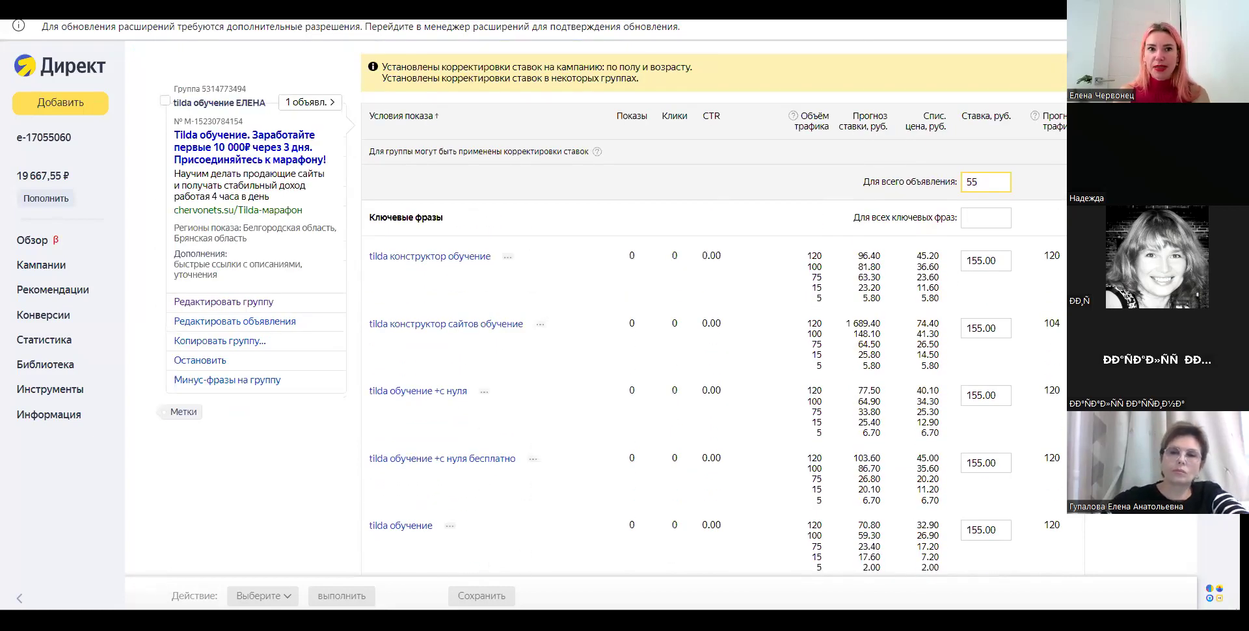
- Open the "Общая - РСЯ" campaign and check its strategy, weekly budget and active ad groups
{"action": "key", "text": "alt+Left"}
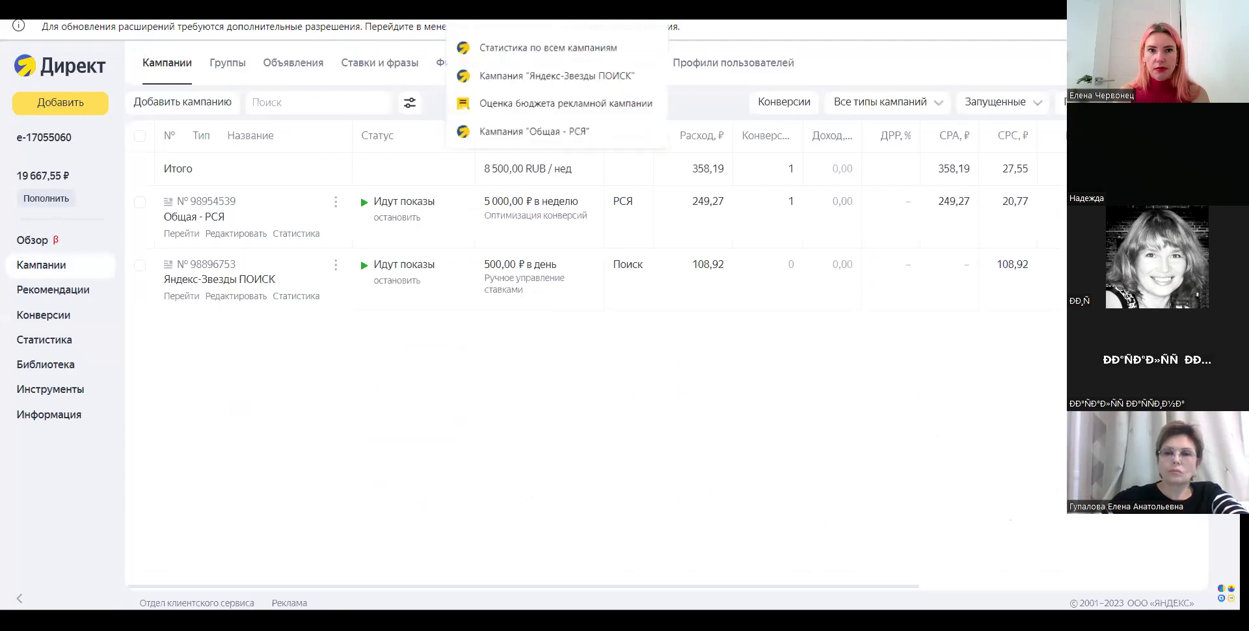
{"action": "left_click", "coordinate": [553, 130]}
{"action": "scroll", "coordinate": [537, 181], "scroll_direction": "down", "scroll_amount": 5}
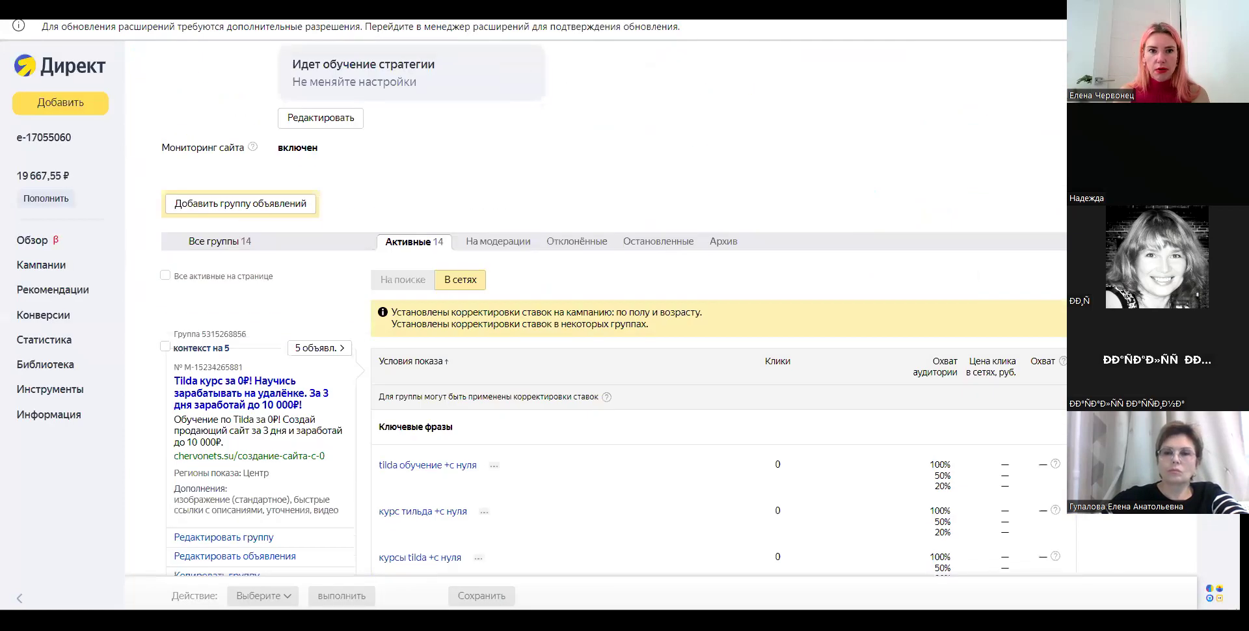
{"action": "scroll", "coordinate": [596, 312], "scroll_direction": "up", "scroll_amount": 4}
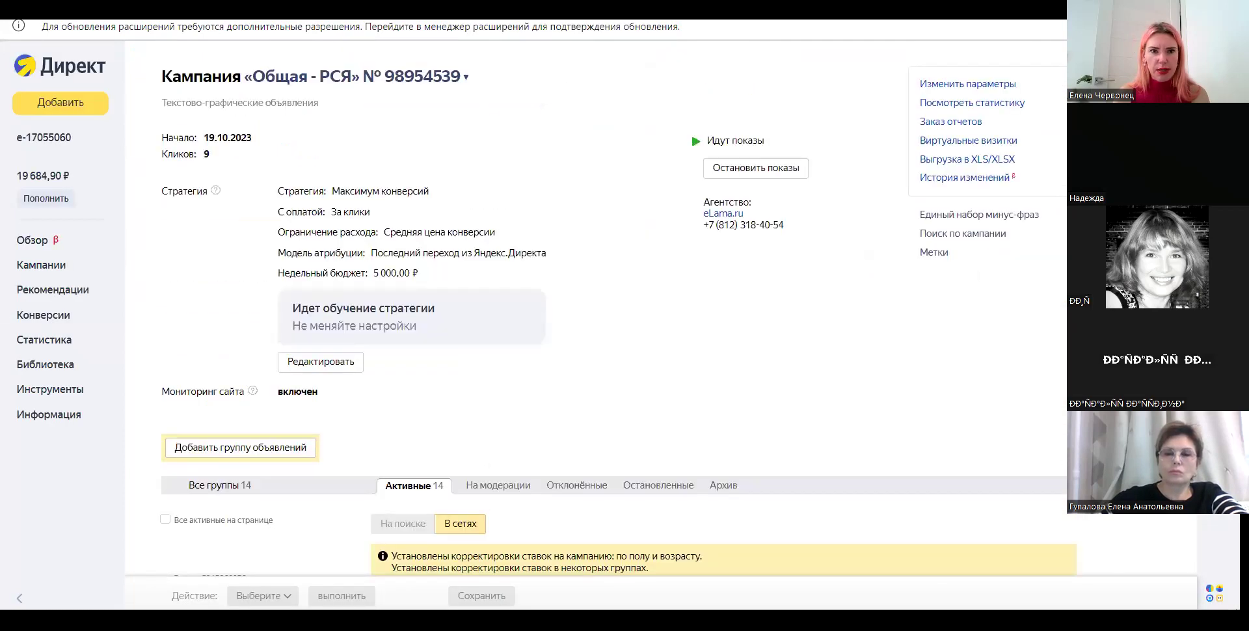
- Review the all-campaign statistics for 17–24 October 2023, comparing clicks, cost and conversions by campaign and in total
{"action": "key", "text": "ctrl+Tab"}
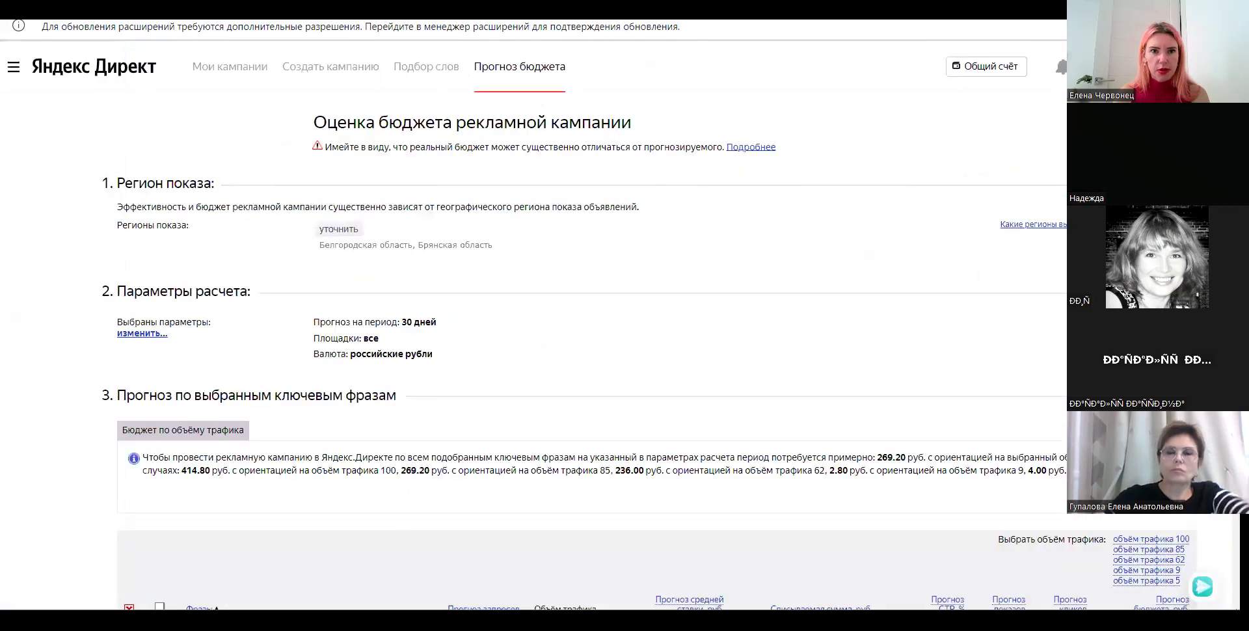
{"action": "key", "text": "ctrl+shift+Tab"}
{"action": "key", "text": "ctrl+shift+Tab"}
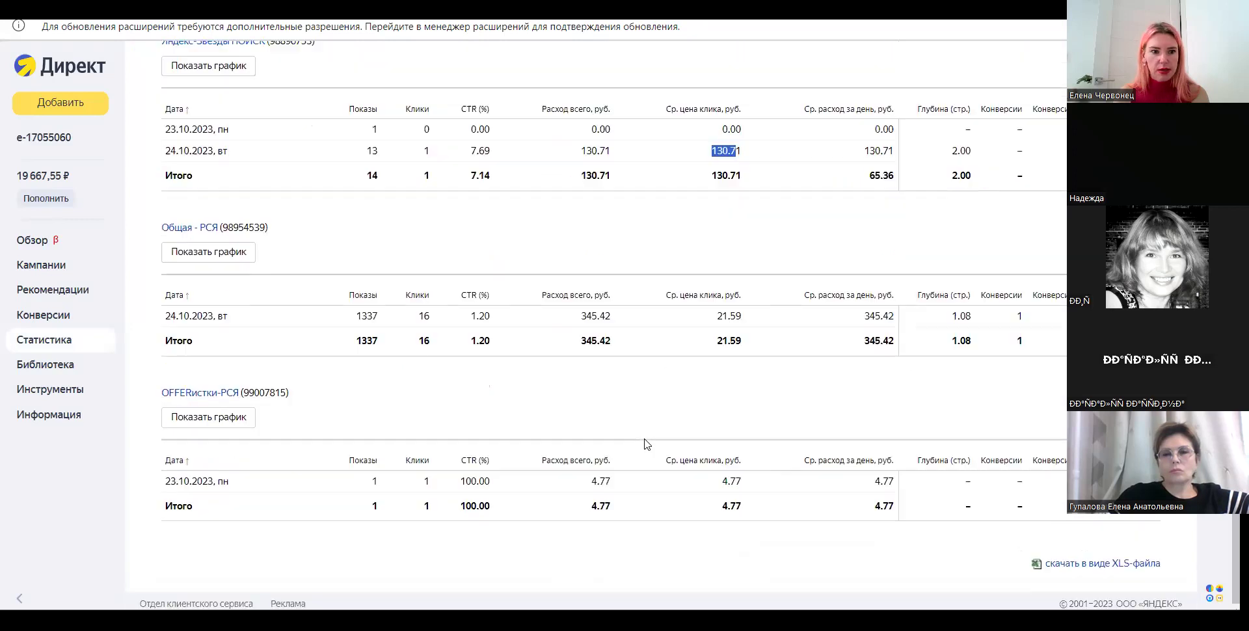
{"action": "scroll", "coordinate": [646, 444], "scroll_direction": "up", "scroll_amount": 1}
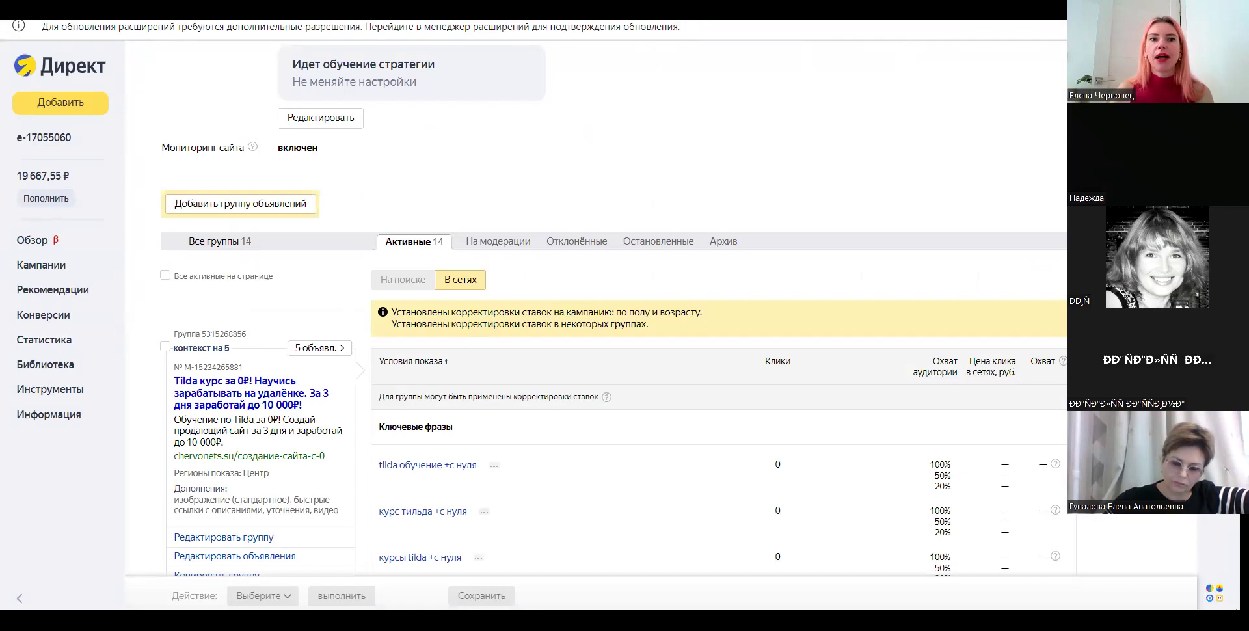
{"action": "key", "text": "ctrl+Tab"}
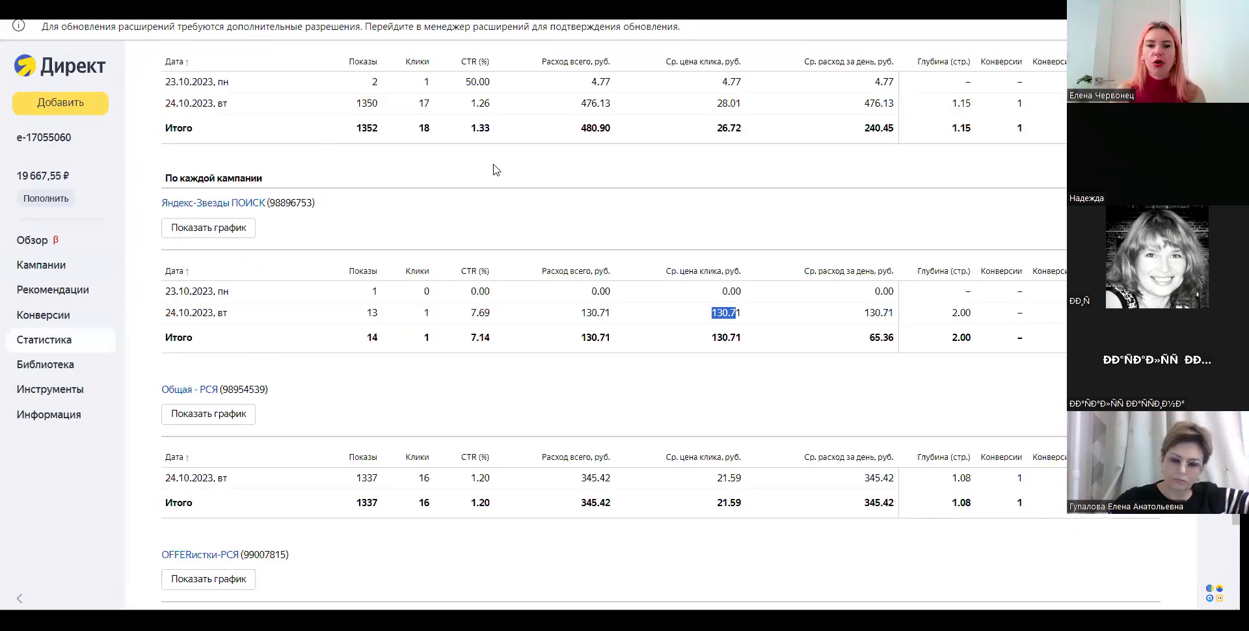
{"action": "scroll", "coordinate": [451, 304], "scroll_direction": "up", "scroll_amount": 4}
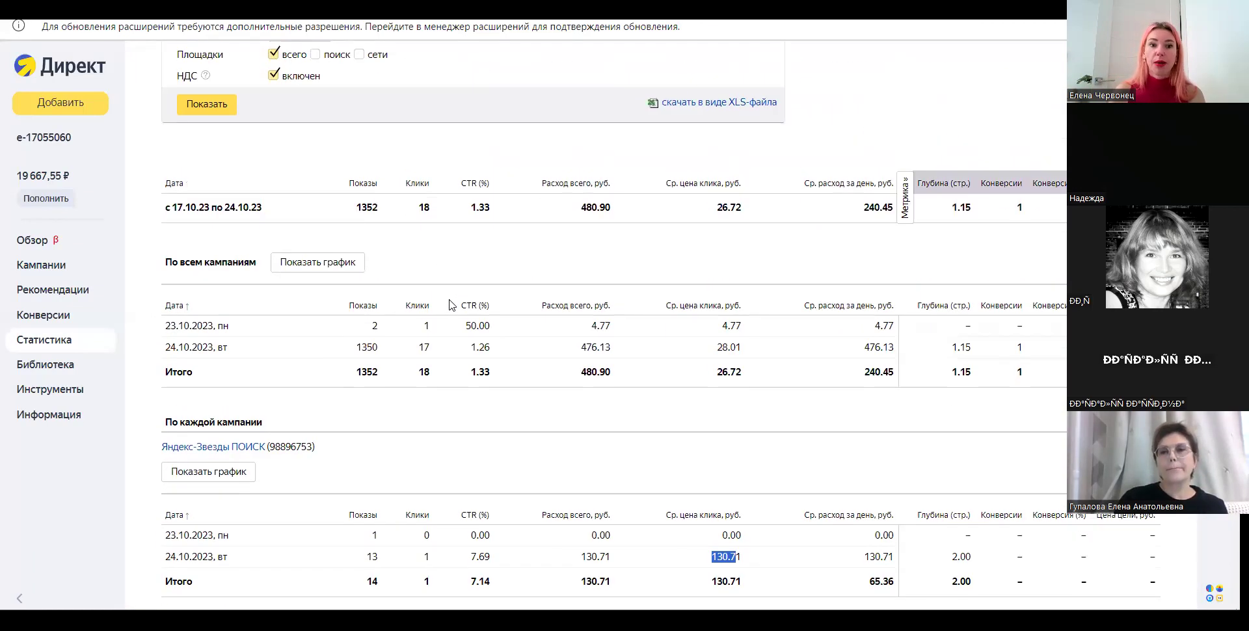
{"action": "scroll", "coordinate": [335, 251], "scroll_direction": "up", "scroll_amount": 2}
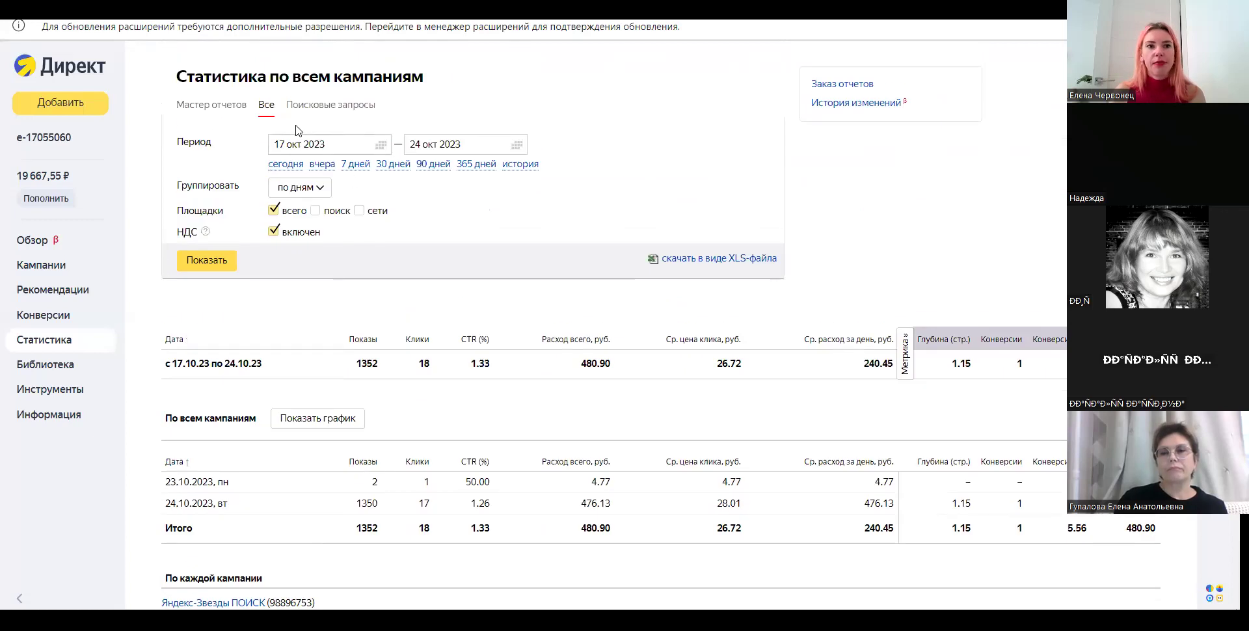
- Start a new report in the Report Wizard with the columns "Ср. позиция показа" and "Ср. позиция клика", excluding "Ср. цена тыс. показов"
{"action": "left_click", "coordinate": [196, 106]}
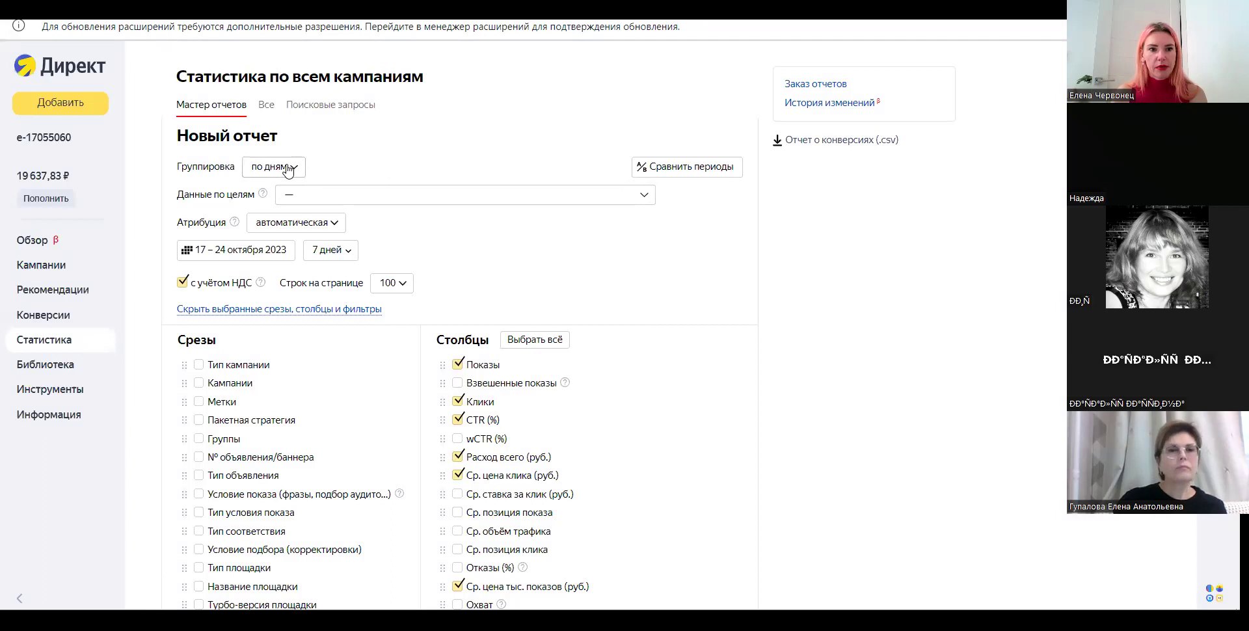
{"action": "scroll", "coordinate": [288, 169], "scroll_direction": "down", "scroll_amount": 1}
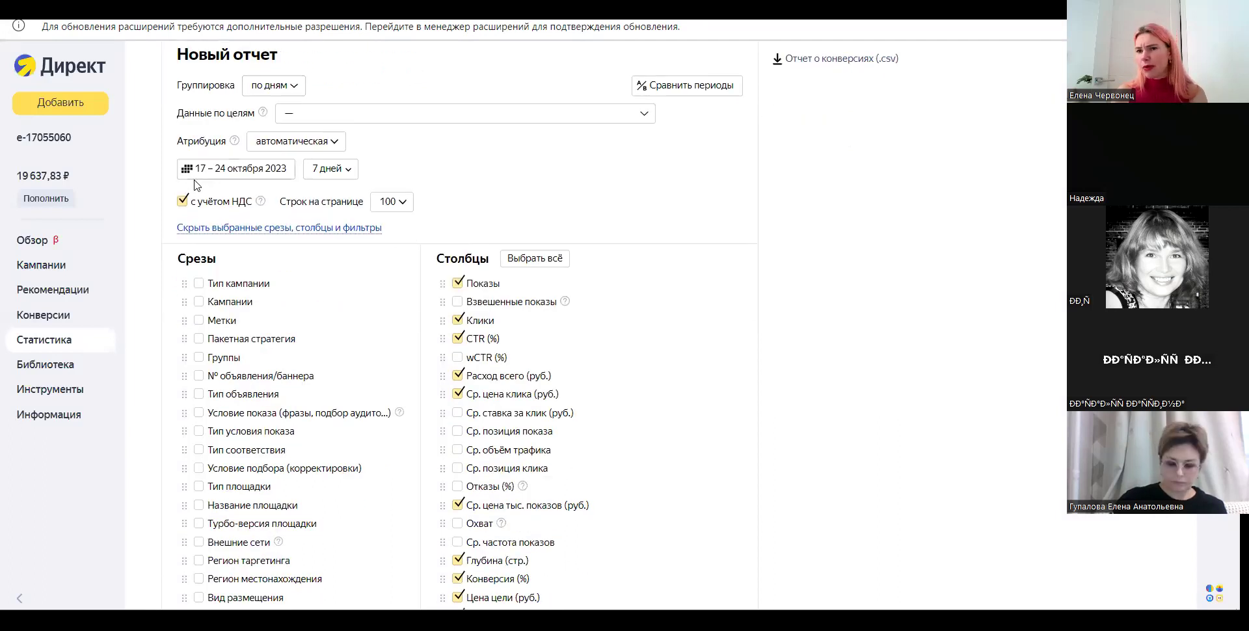
{"action": "scroll", "coordinate": [219, 260], "scroll_direction": "down", "scroll_amount": 1}
{"action": "scroll", "coordinate": [208, 312], "scroll_direction": "down", "scroll_amount": 1}
{"action": "scroll", "coordinate": [202, 360], "scroll_direction": "up", "scroll_amount": 2}
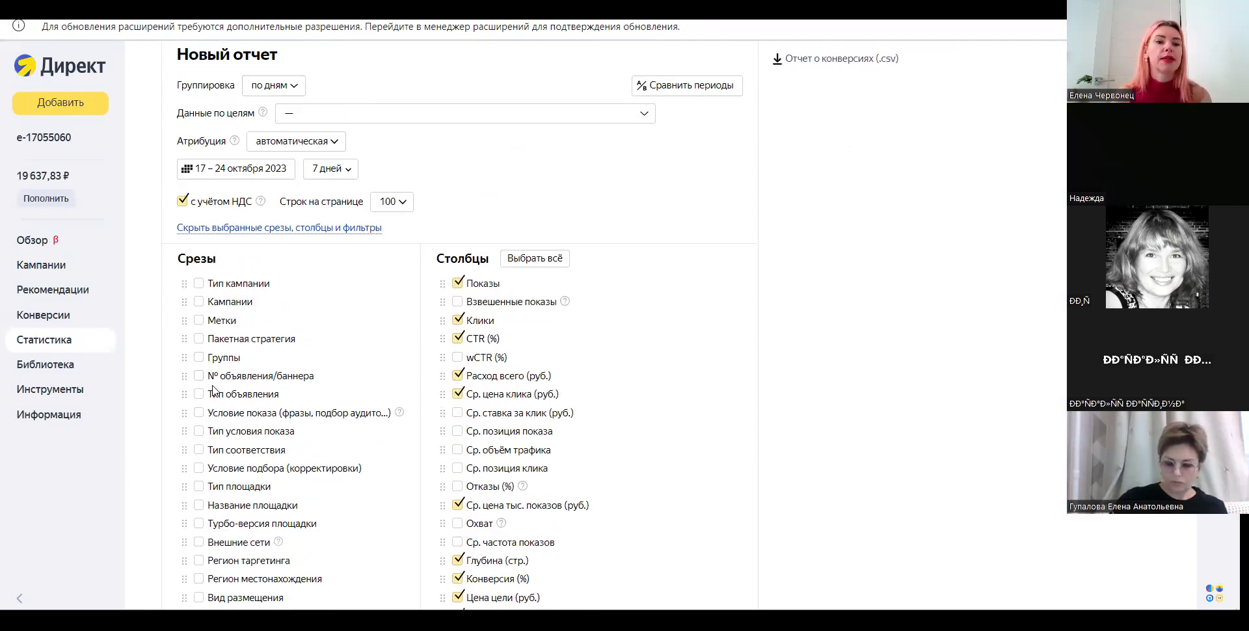
{"action": "scroll", "coordinate": [338, 390], "scroll_direction": "down", "scroll_amount": 3}
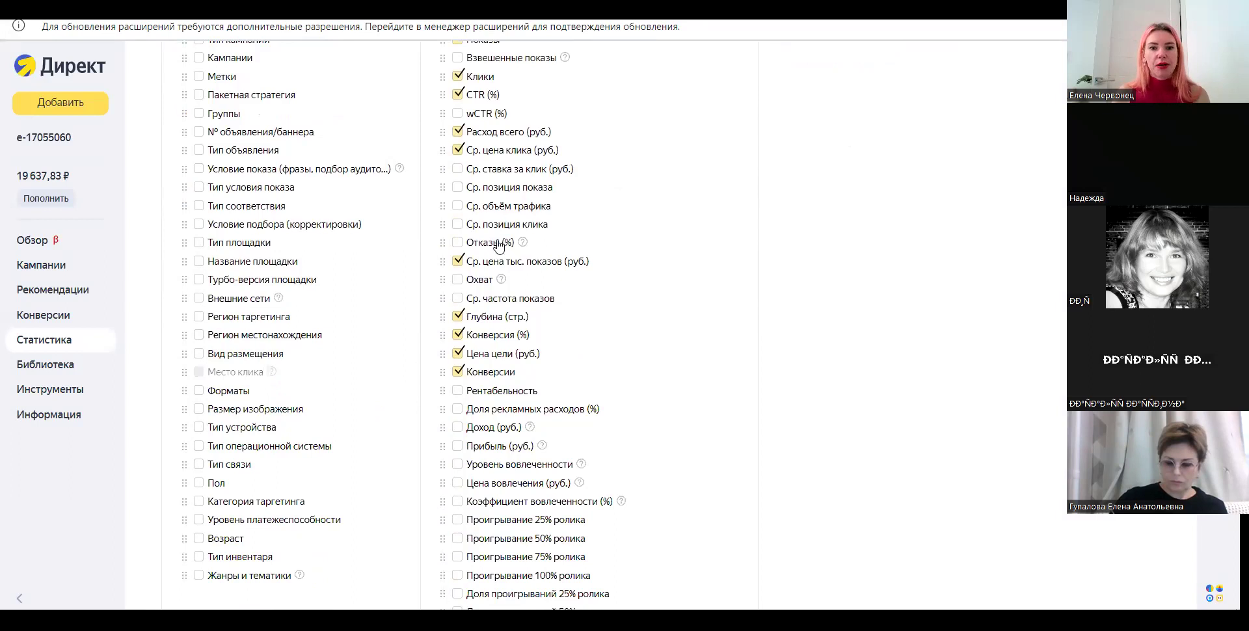
{"action": "left_click", "coordinate": [467, 189]}
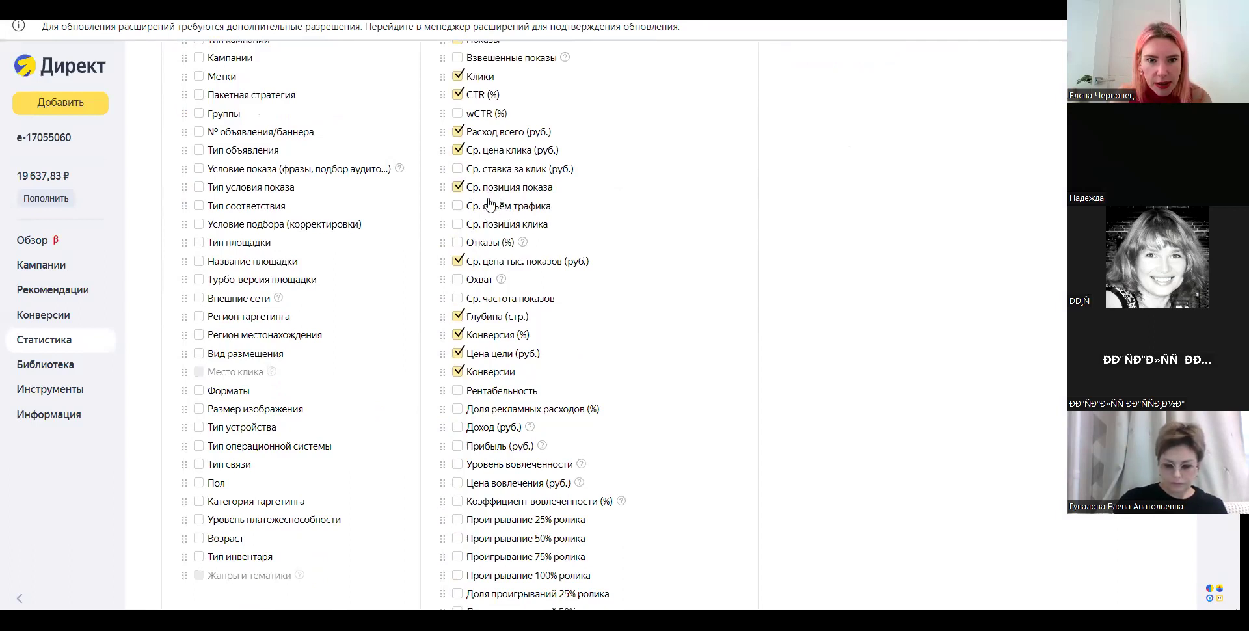
{"action": "left_click", "coordinate": [457, 224]}
{"action": "left_click", "coordinate": [458, 261]}
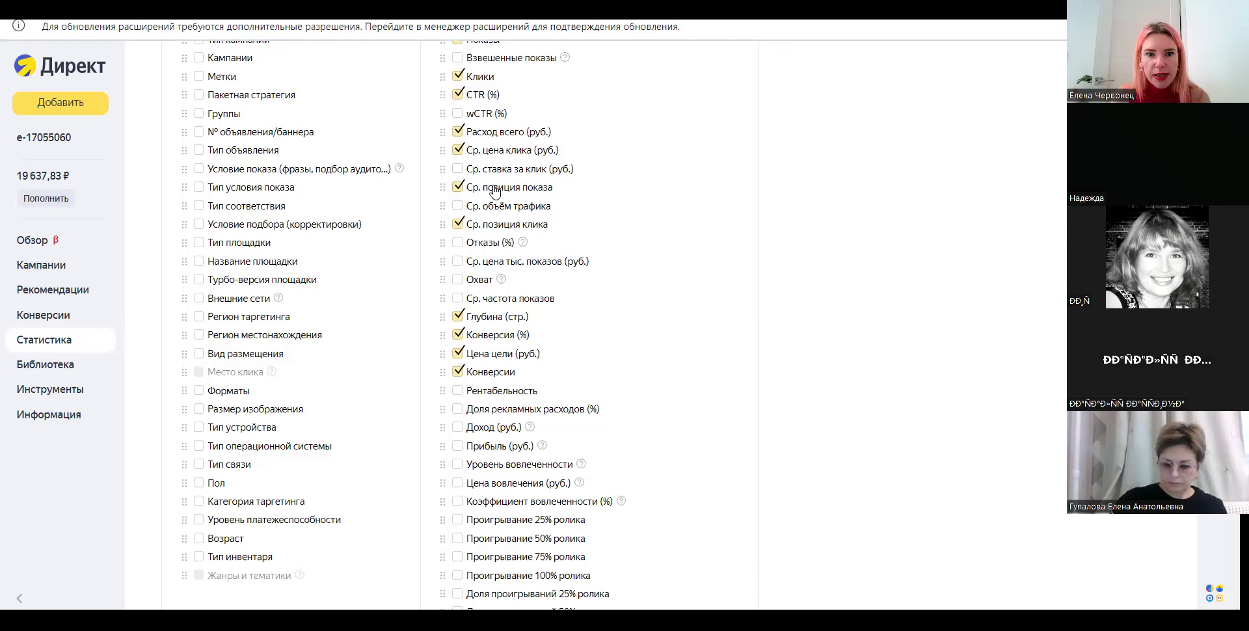
{"action": "scroll", "coordinate": [581, 244], "scroll_direction": "down", "scroll_amount": 5}
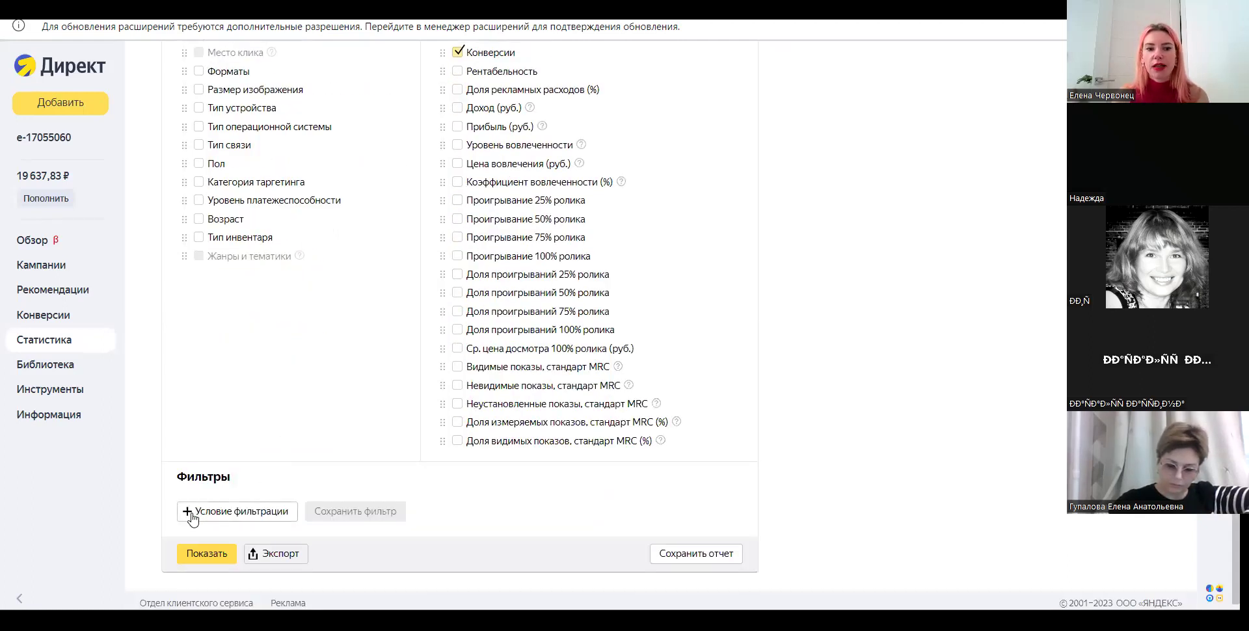
{"action": "left_click", "coordinate": [234, 515]}
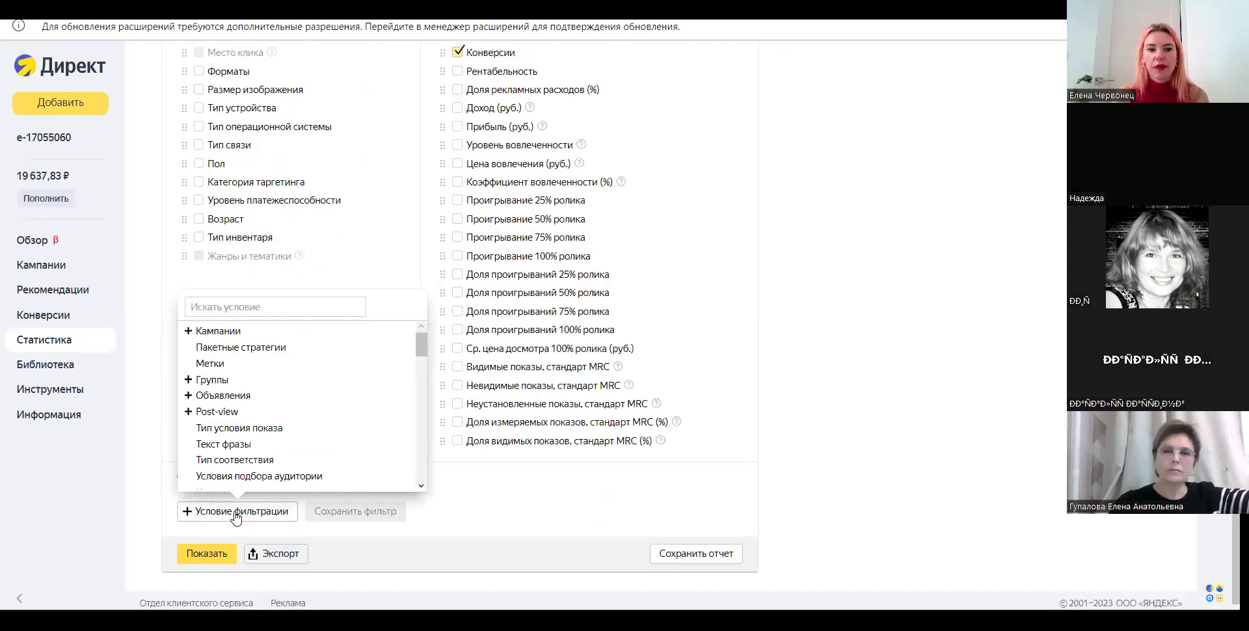
{"action": "left_click", "coordinate": [224, 345]}
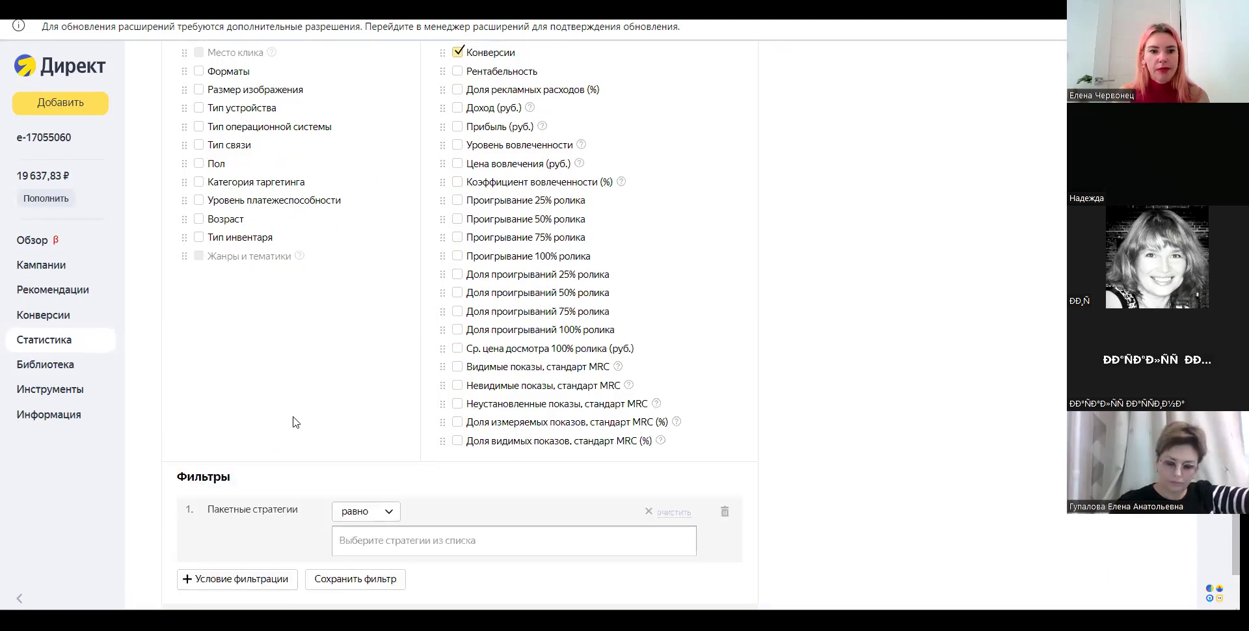
{"action": "scroll", "coordinate": [489, 393], "scroll_direction": "down", "scroll_amount": 1}
{"action": "left_click", "coordinate": [724, 442]}
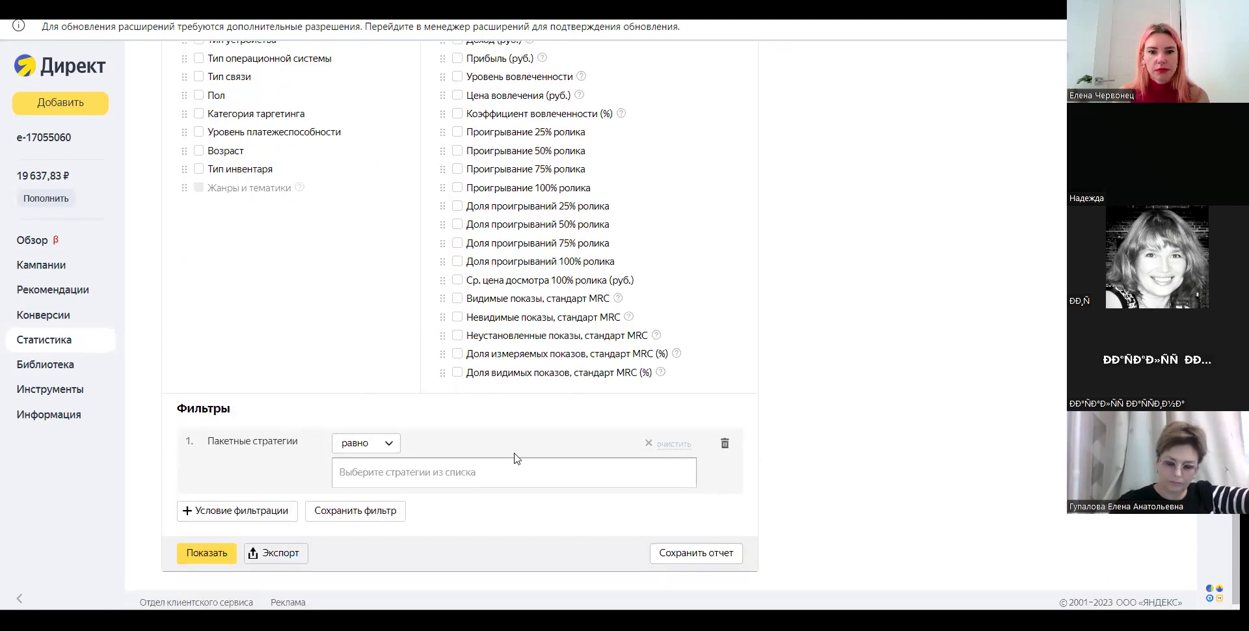
- Add a report filter on campaign number/name equal to "Яндекс-Звезды ПОИСК"
{"action": "left_click", "coordinate": [220, 511]}
{"action": "left_click", "coordinate": [224, 333]}
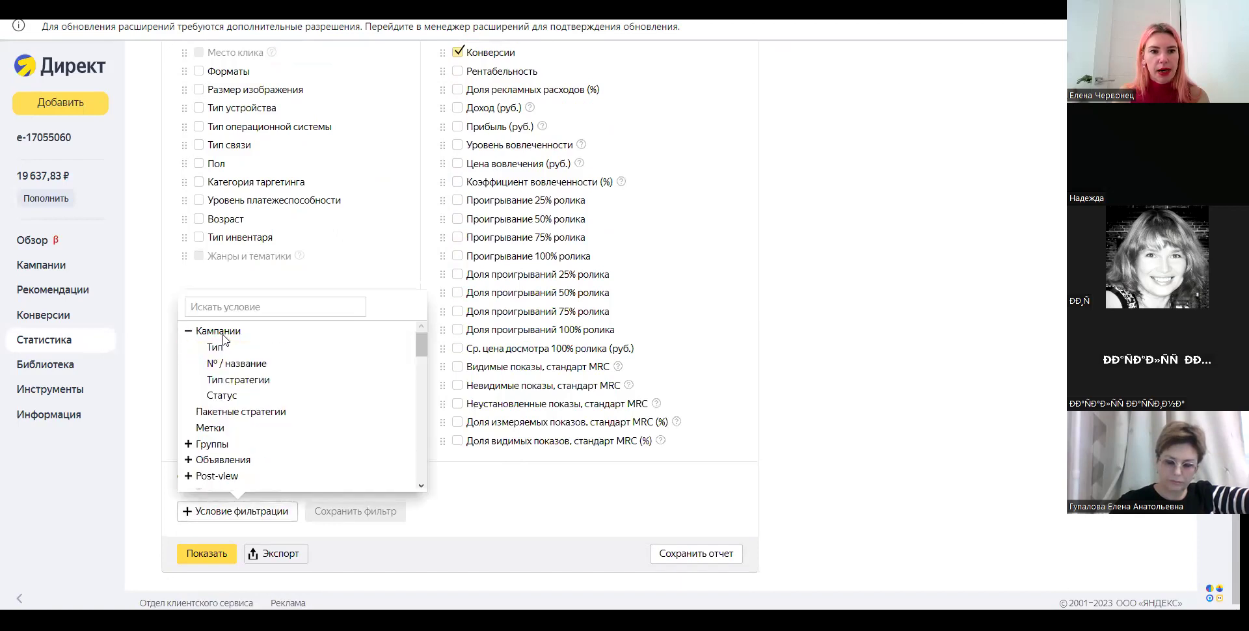
{"action": "left_click", "coordinate": [237, 364]}
{"action": "scroll", "coordinate": [312, 423], "scroll_direction": "down", "scroll_amount": 1}
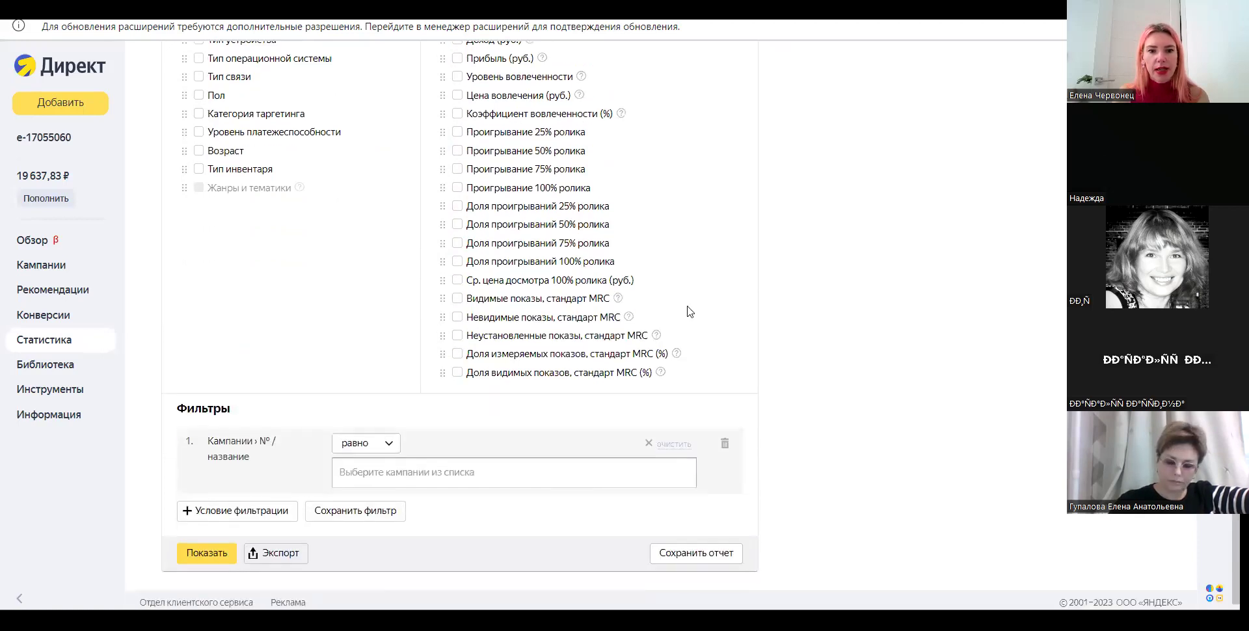
{"action": "left_click", "coordinate": [396, 477]}
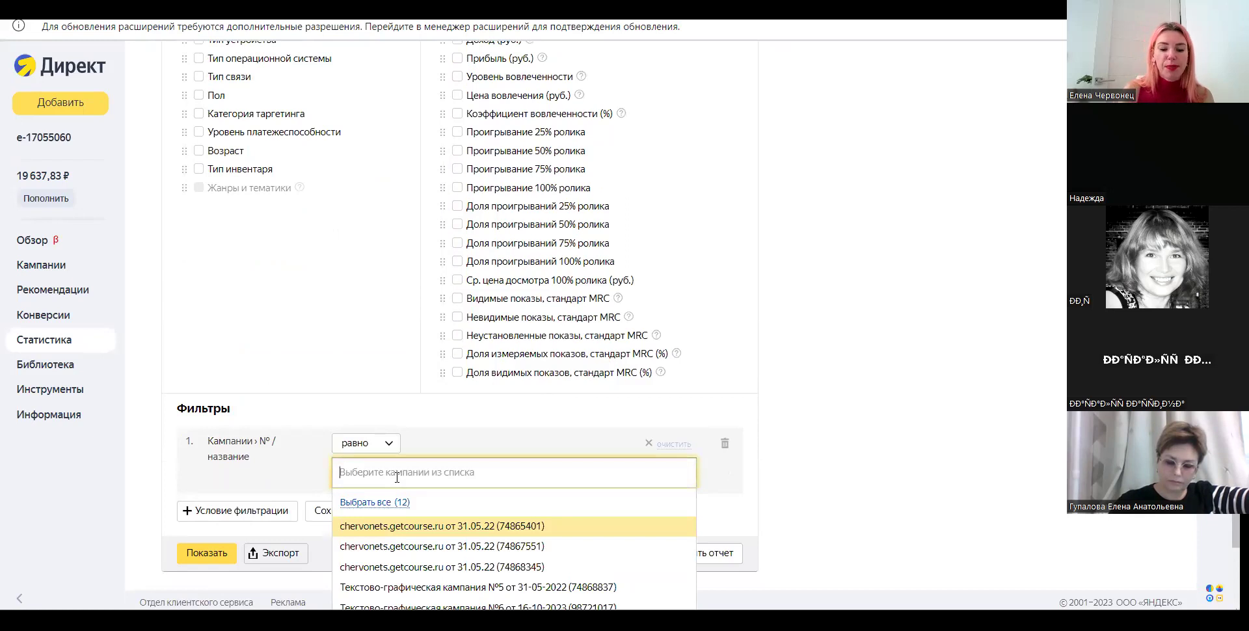
{"action": "type", "text": "по"}
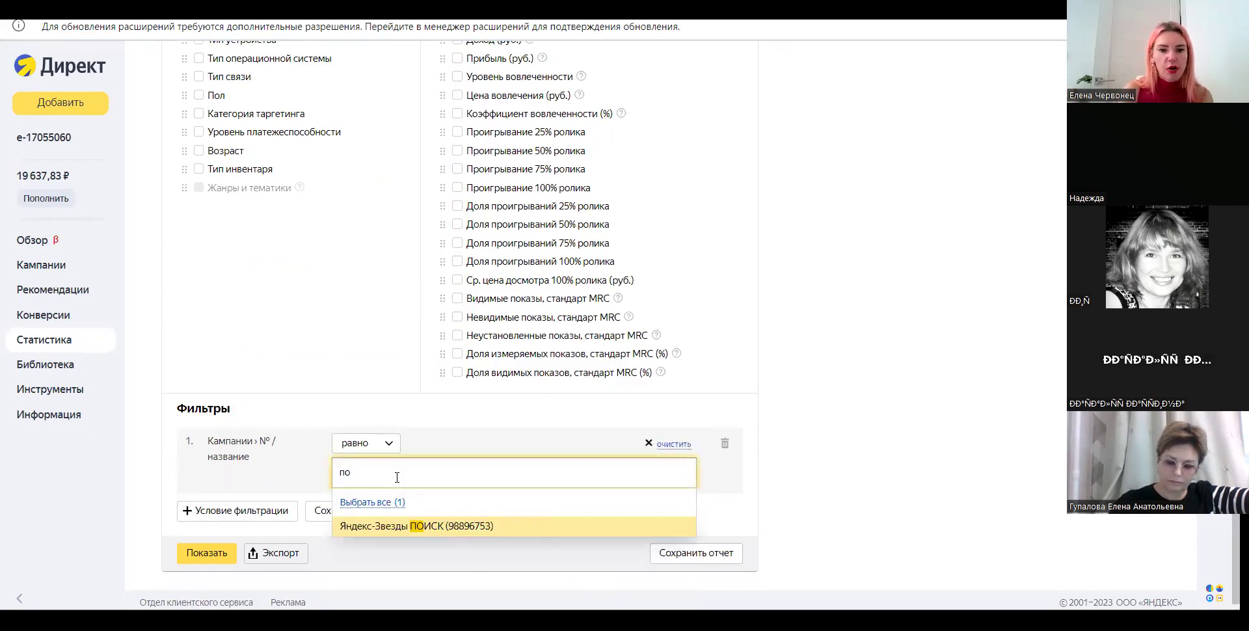
{"action": "left_click", "coordinate": [457, 524]}
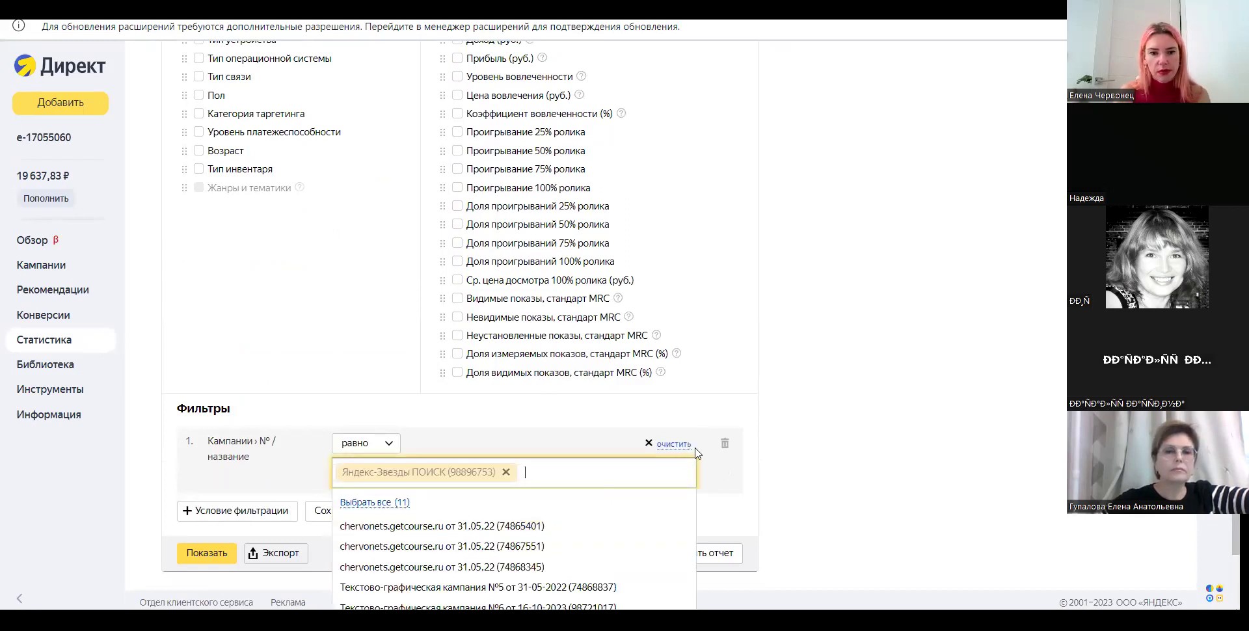
{"action": "scroll", "coordinate": [449, 390], "scroll_direction": "down", "scroll_amount": 2}
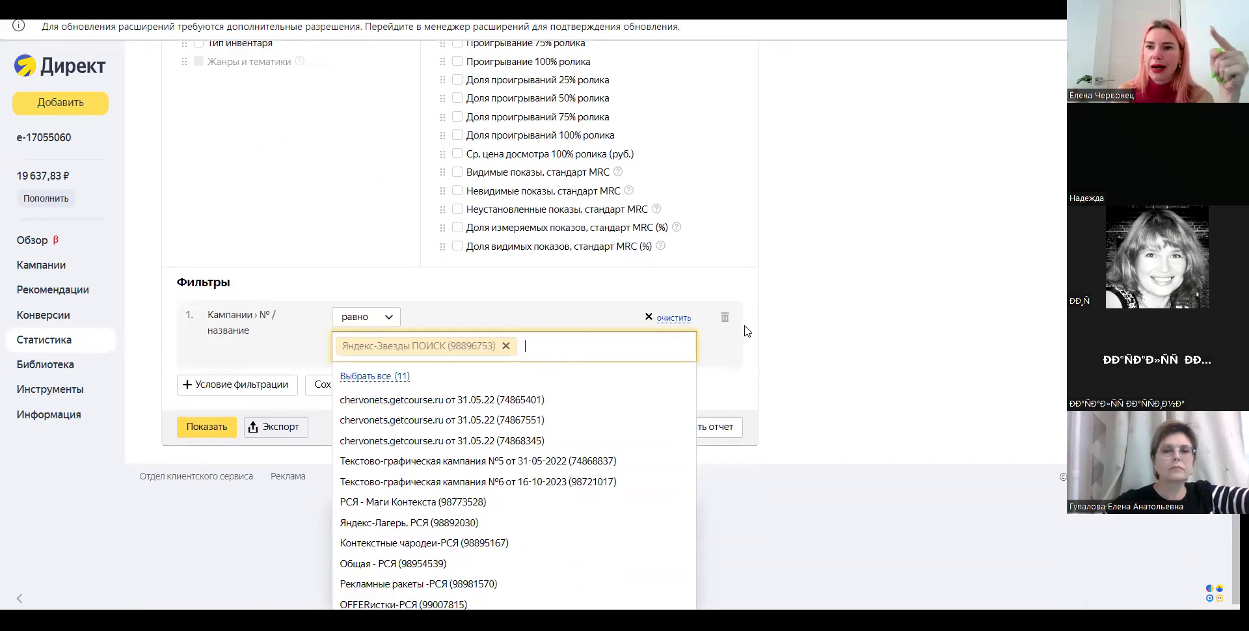
{"action": "left_click", "coordinate": [779, 343]}
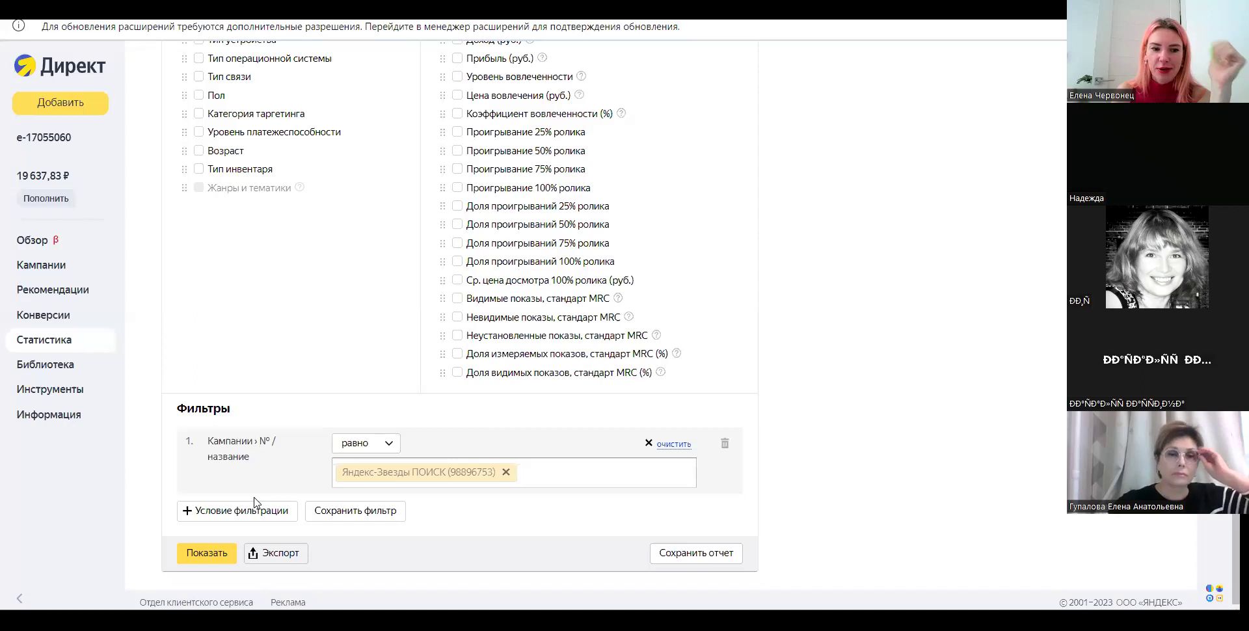
- Generate the filtered report and check the average impression position for 24.10.2023
{"action": "left_click", "coordinate": [207, 556]}
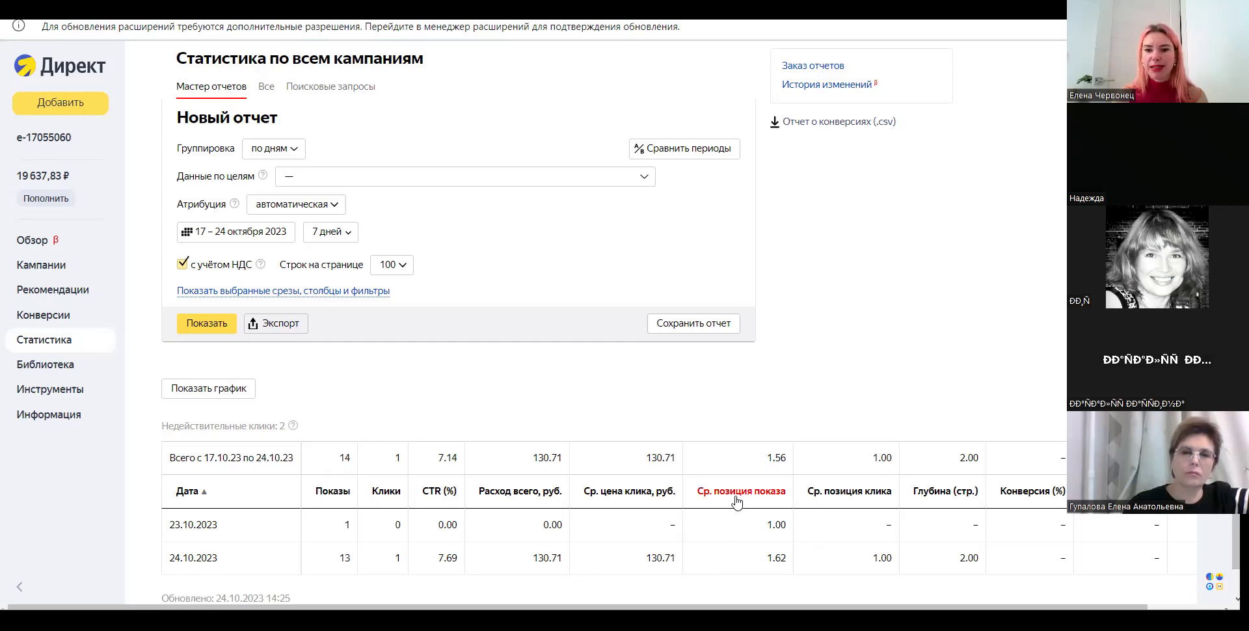
{"action": "left_click_drag", "start_coordinate": [787, 560], "coordinate": [768, 559]}
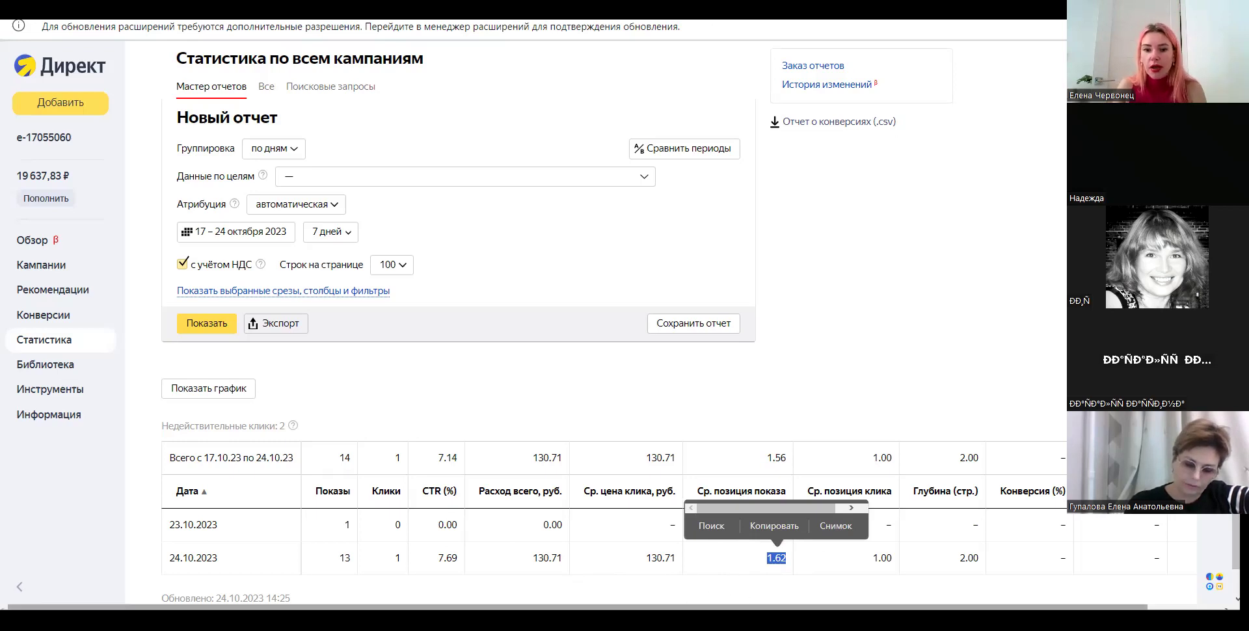
- Check the number of clicks for 24.10.2023 in the filtered report
{"action": "double_click", "coordinate": [398, 558]}
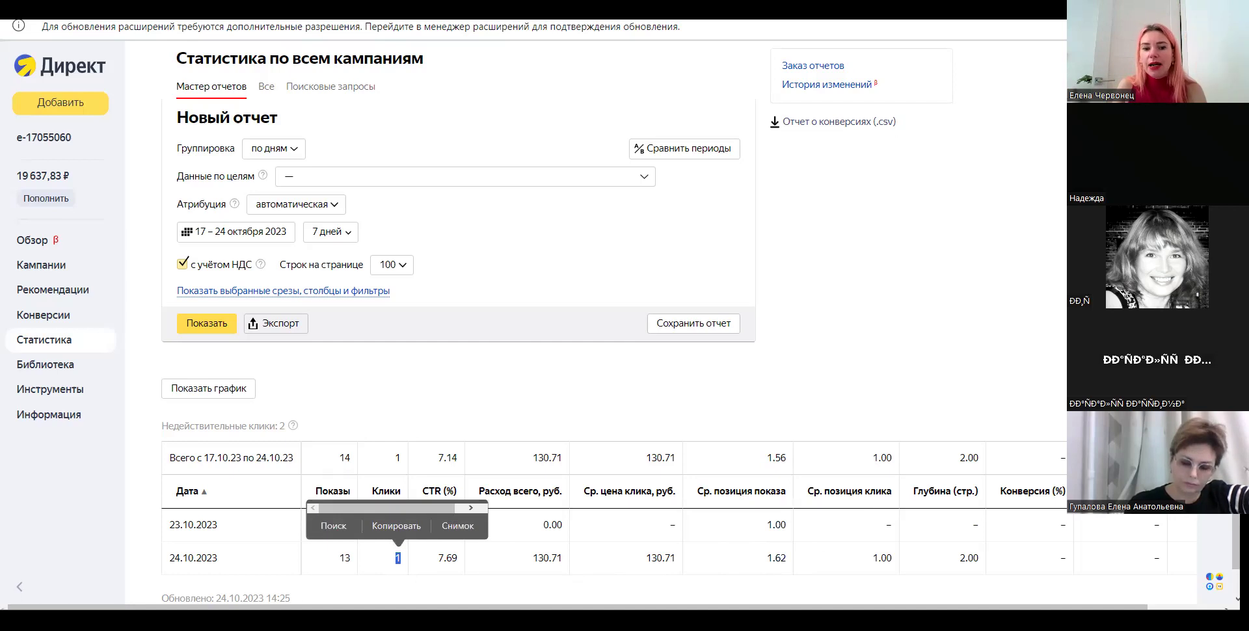
{"action": "scroll", "coordinate": [586, 325], "scroll_direction": "right", "scroll_amount": 3}
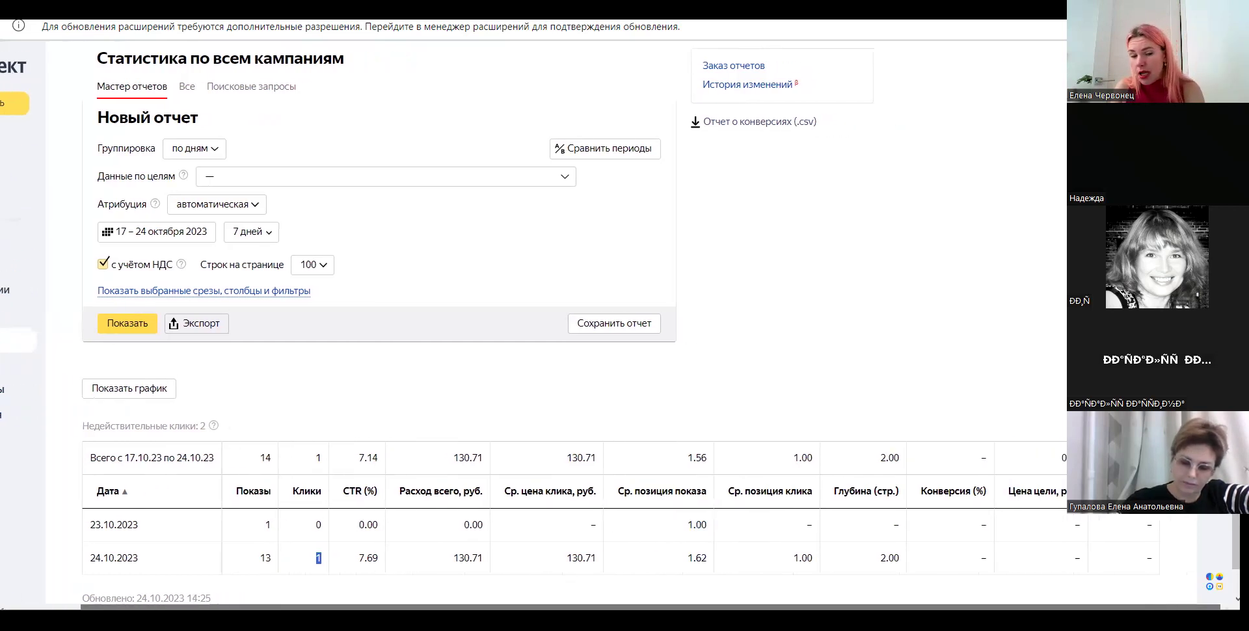
{"action": "scroll", "coordinate": [476, 599], "scroll_direction": "left", "scroll_amount": 3}
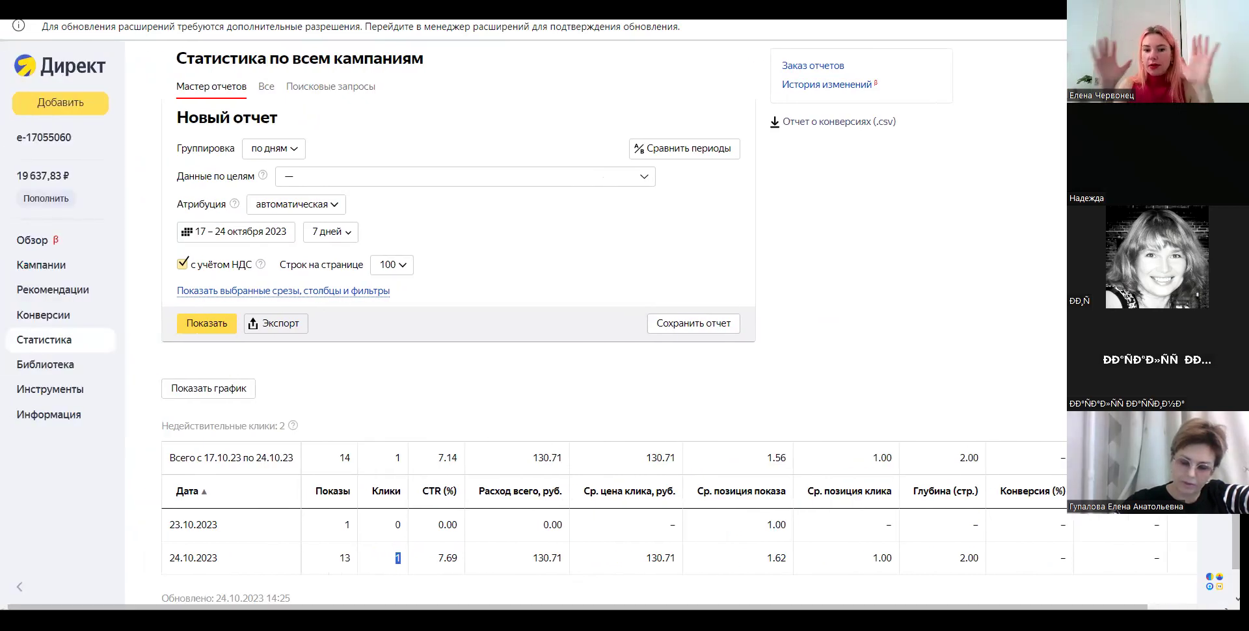
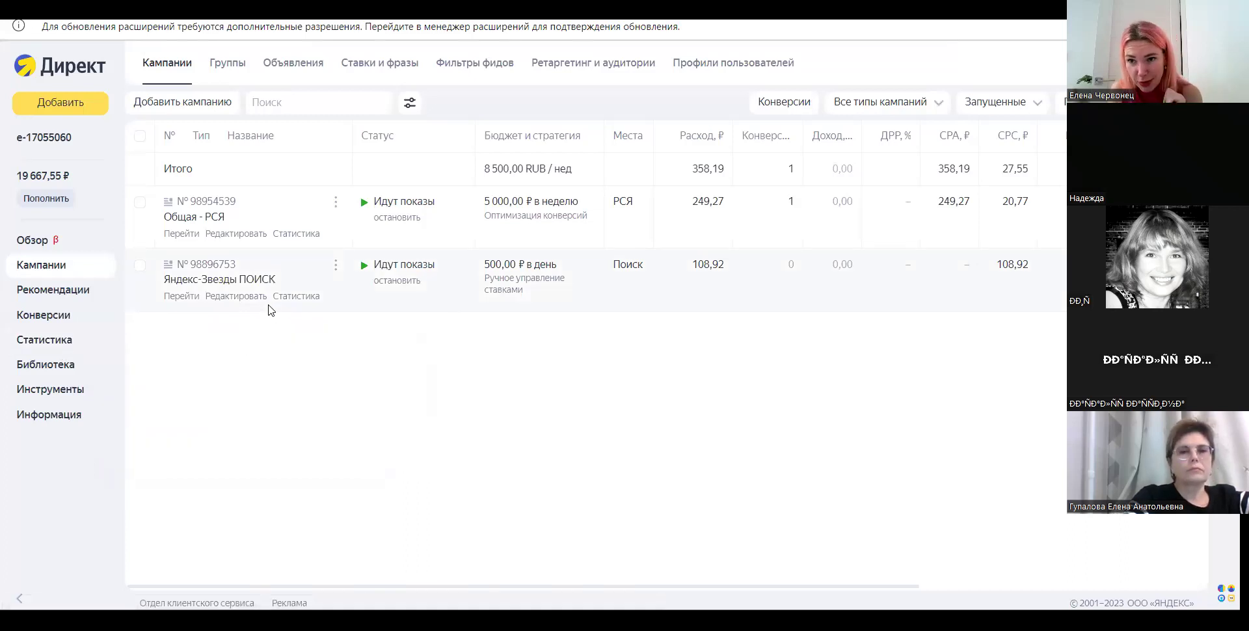
- Generate the search queries report for 17–24 October 2023, filtered to clicks greater than 0
{"action": "left_click", "coordinate": [494, 46]}
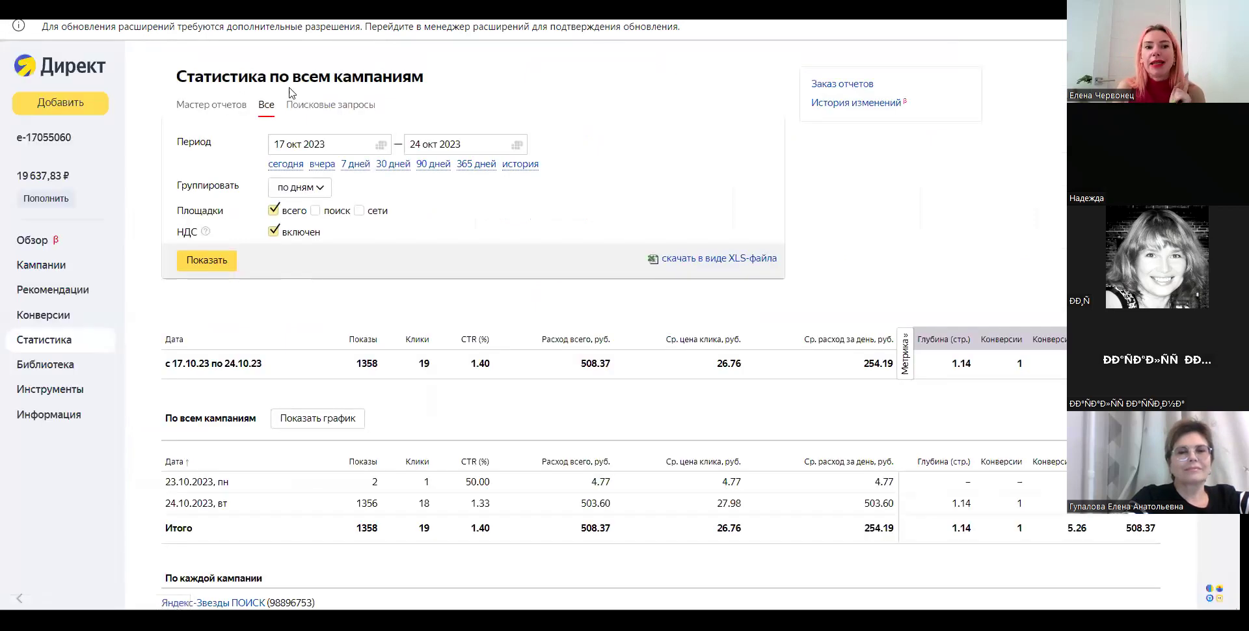
{"action": "left_click", "coordinate": [315, 108]}
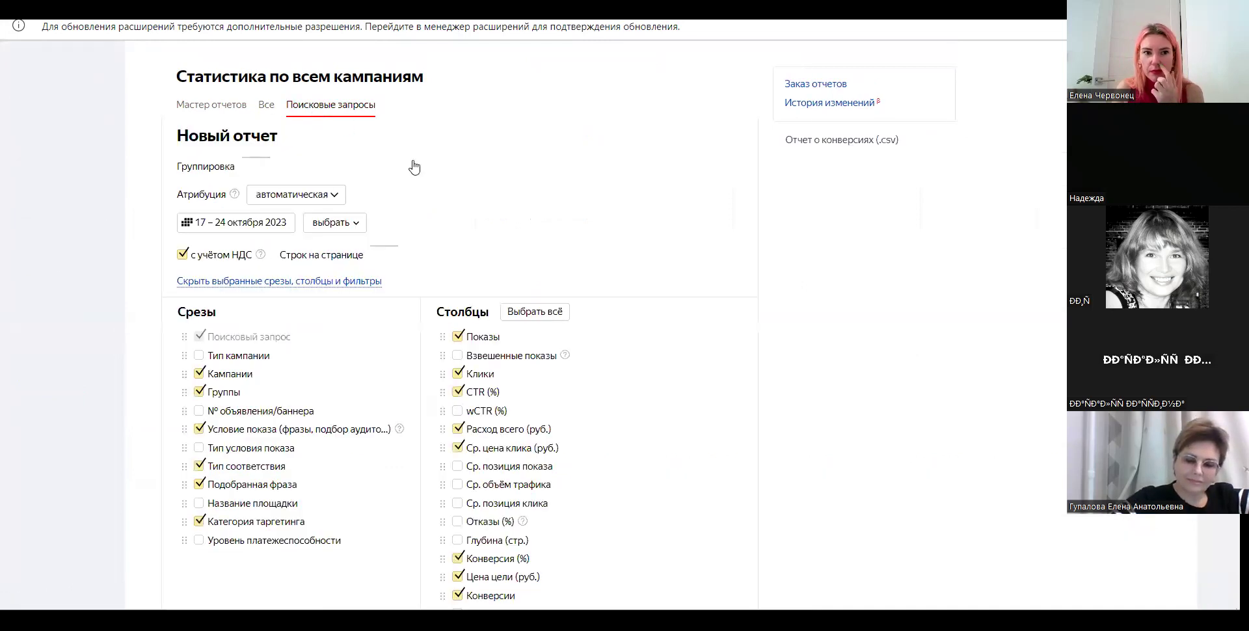
{"action": "scroll", "coordinate": [278, 552], "scroll_direction": "down", "scroll_amount": 1}
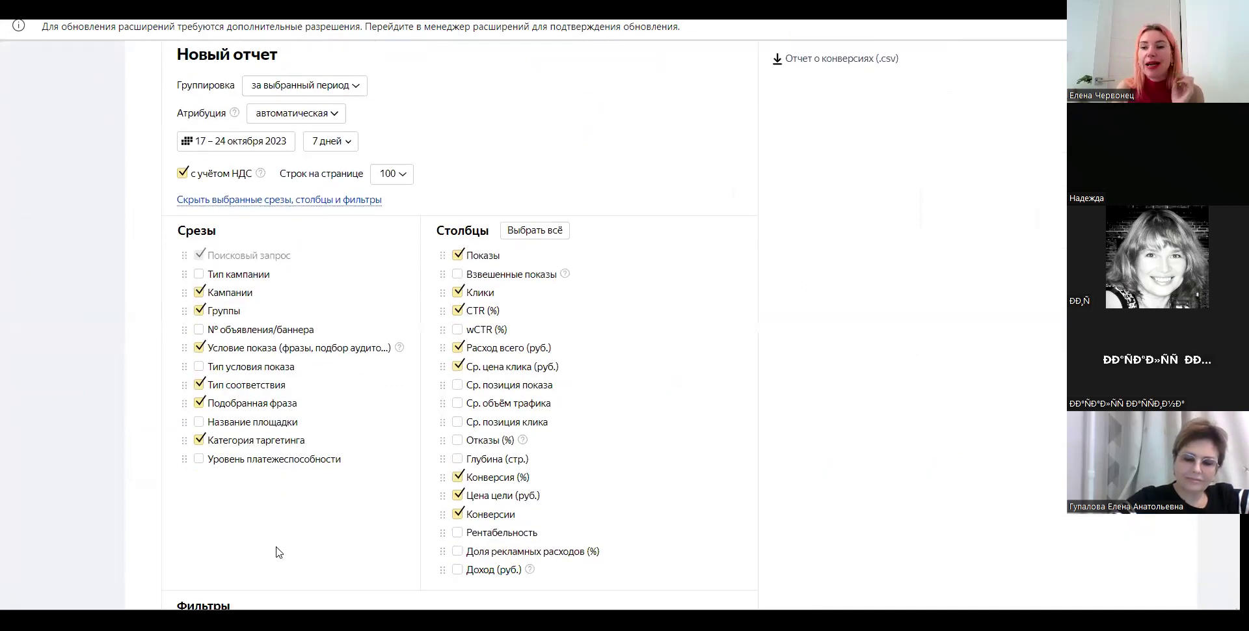
{"action": "scroll", "coordinate": [248, 534], "scroll_direction": "down", "scroll_amount": 2}
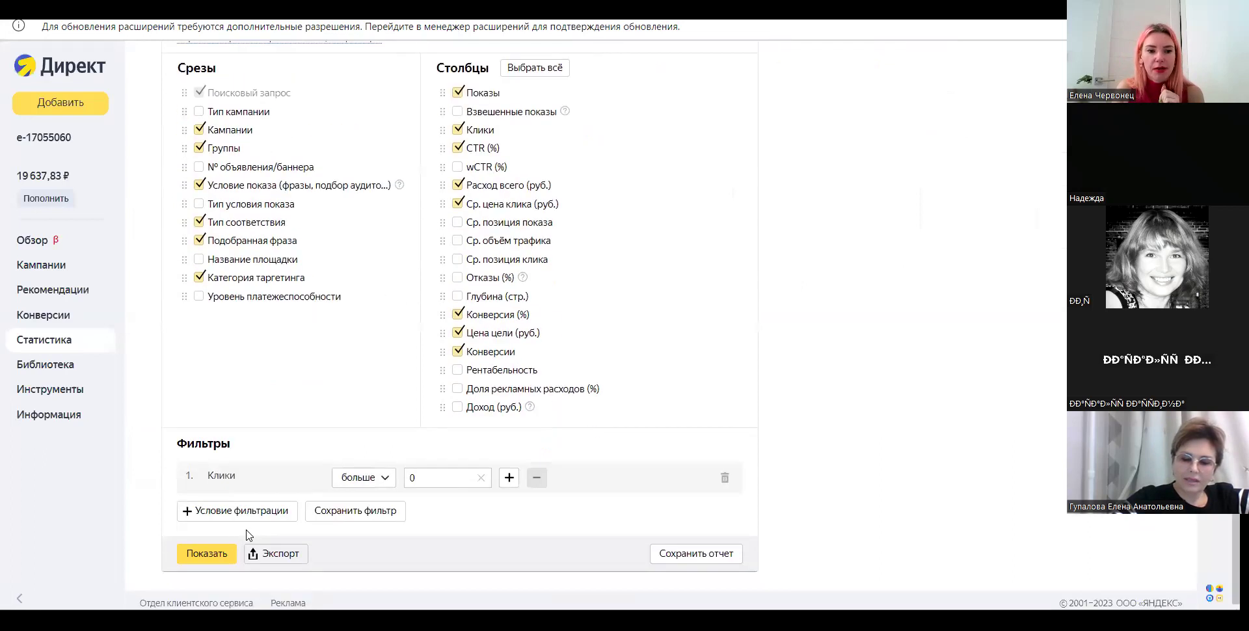
{"action": "left_click", "coordinate": [205, 557]}
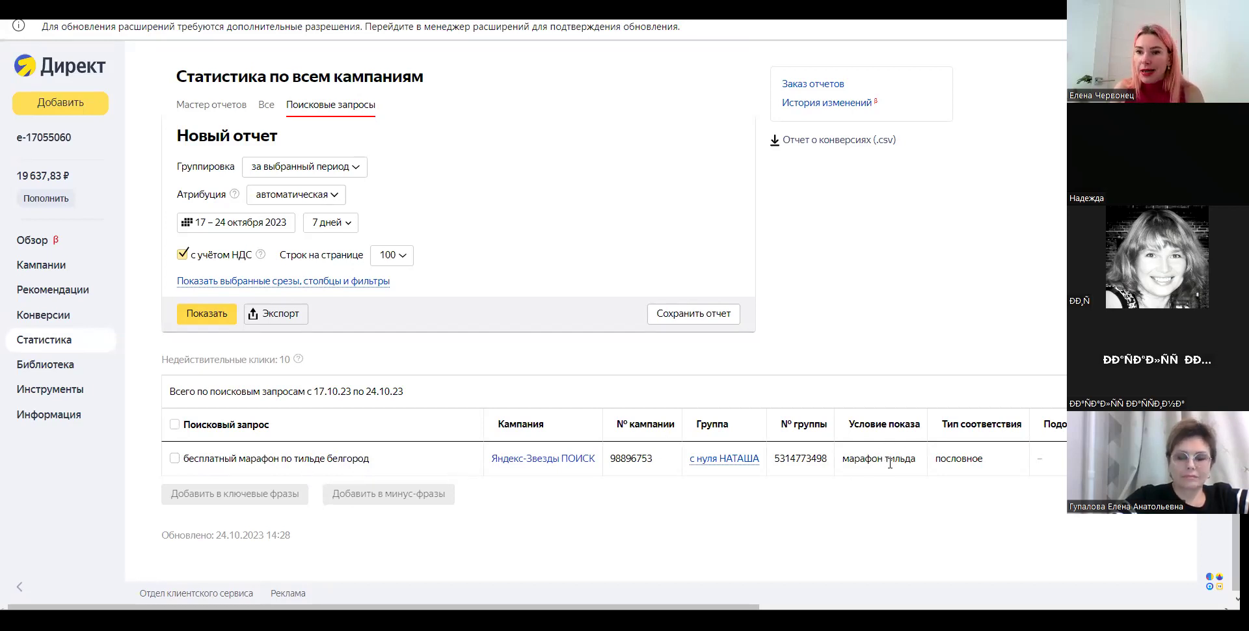
- Compare the search query with the impression condition phrase "марафон тильда" that triggered it
{"action": "left_click_drag", "start_coordinate": [843, 457], "coordinate": [920, 462]}
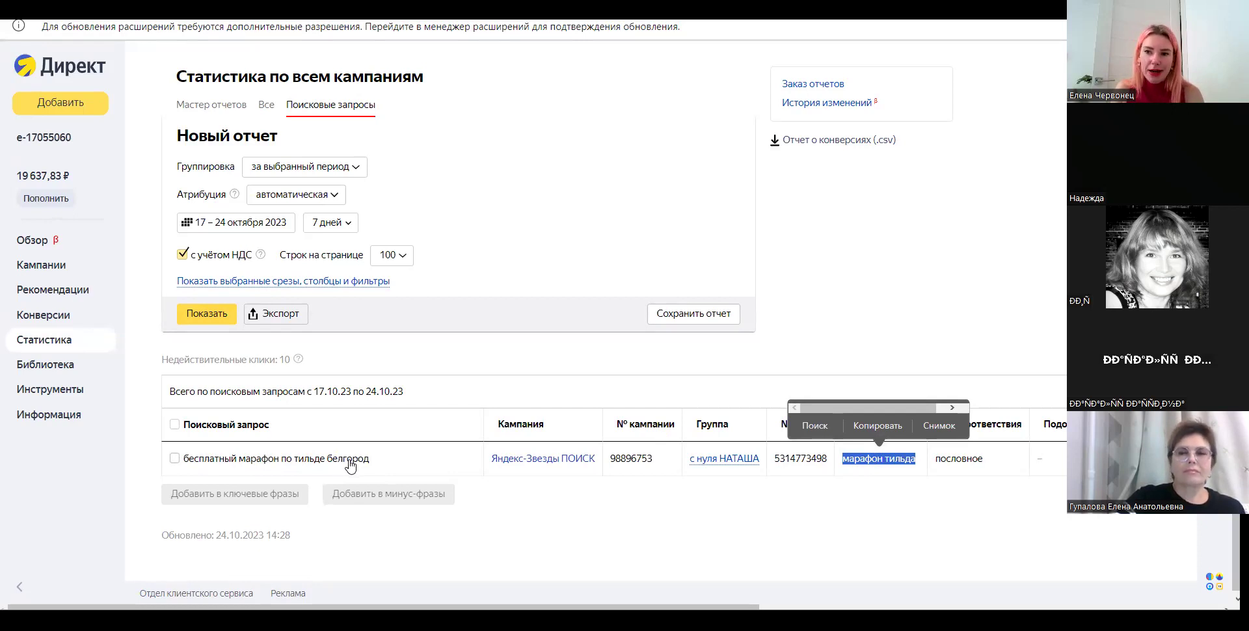
{"action": "left_click", "coordinate": [885, 504]}
{"action": "left_click_drag", "start_coordinate": [919, 459], "coordinate": [844, 460]}
{"action": "left_click", "coordinate": [875, 480]}
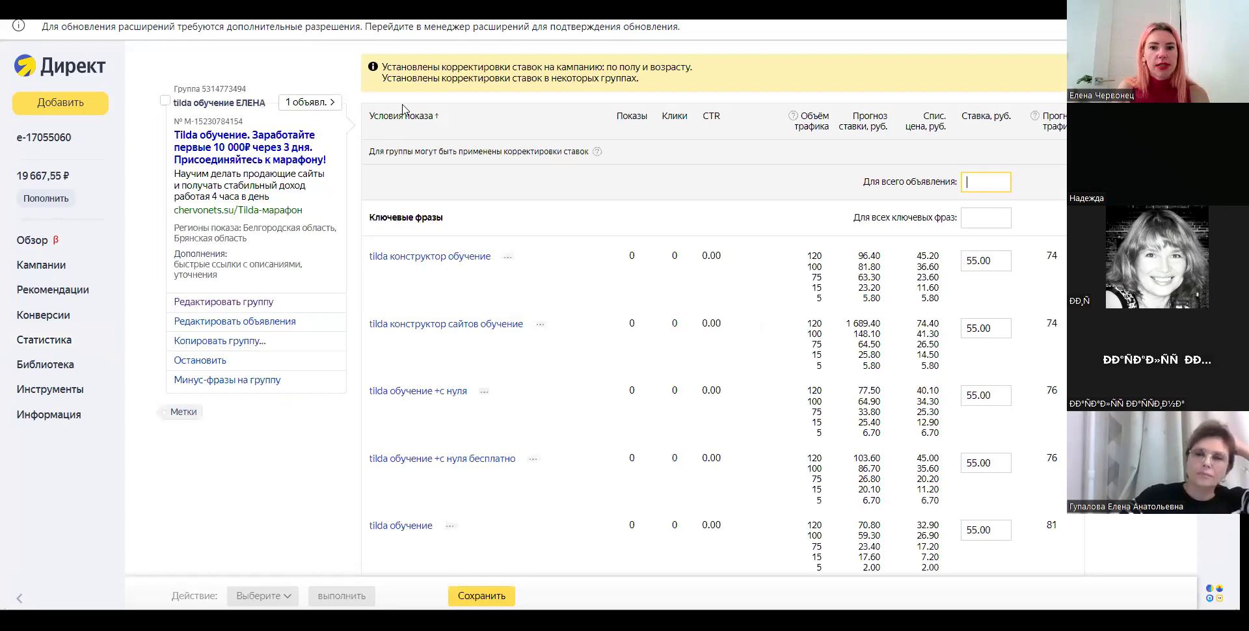
- Close the "Яндекс-Звезды ПОИСК" campaign page without saving and look over the strategy and ad groups of "Общая - РСЯ"
{"action": "scroll", "coordinate": [691, 50], "scroll_direction": "up", "scroll_amount": 7}
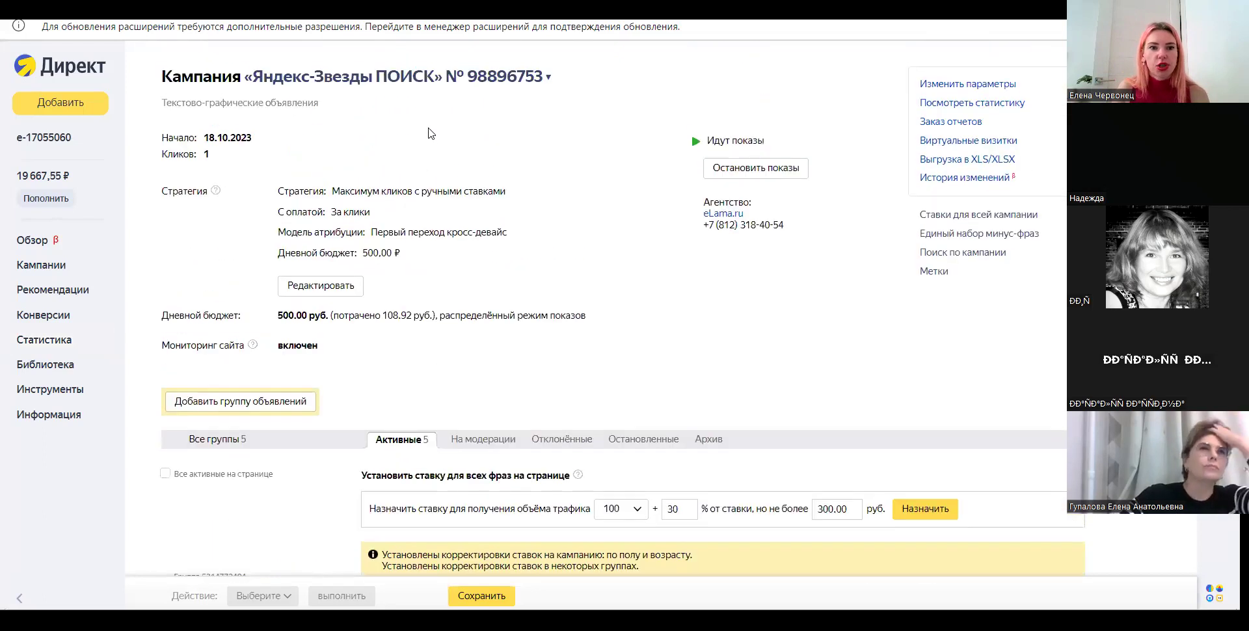
{"action": "left_click", "coordinate": [548, 76]}
{"action": "left_click", "coordinate": [497, 132]}
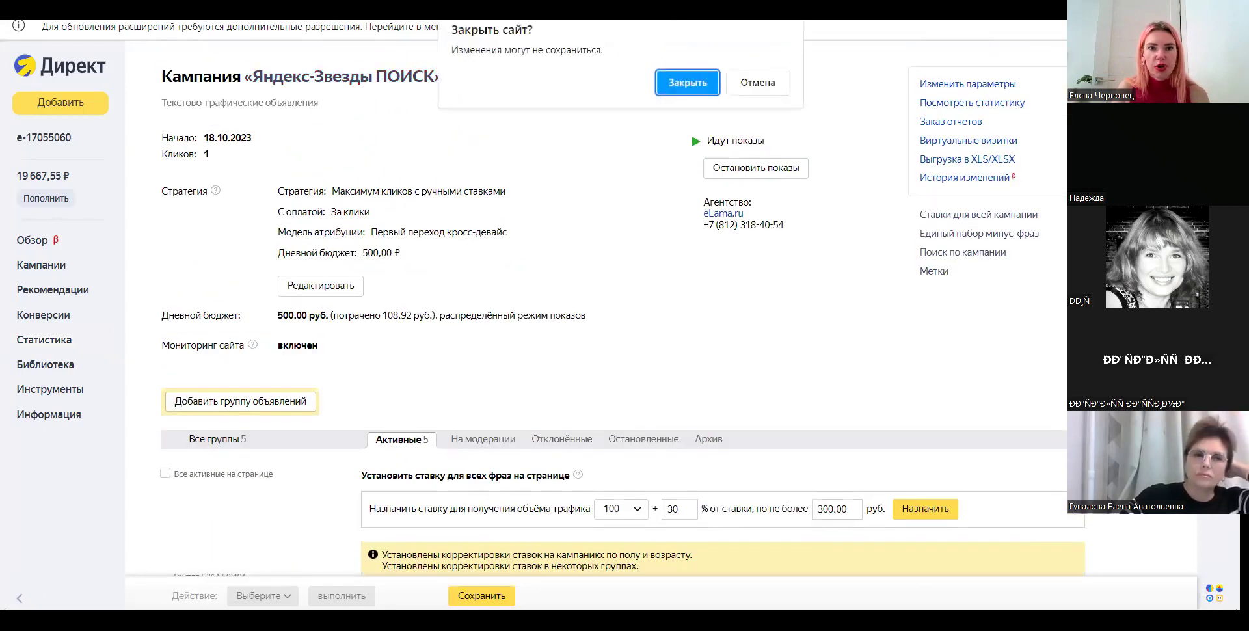
{"action": "left_click", "coordinate": [682, 82]}
{"action": "scroll", "coordinate": [405, 60], "scroll_direction": "down", "scroll_amount": 3}
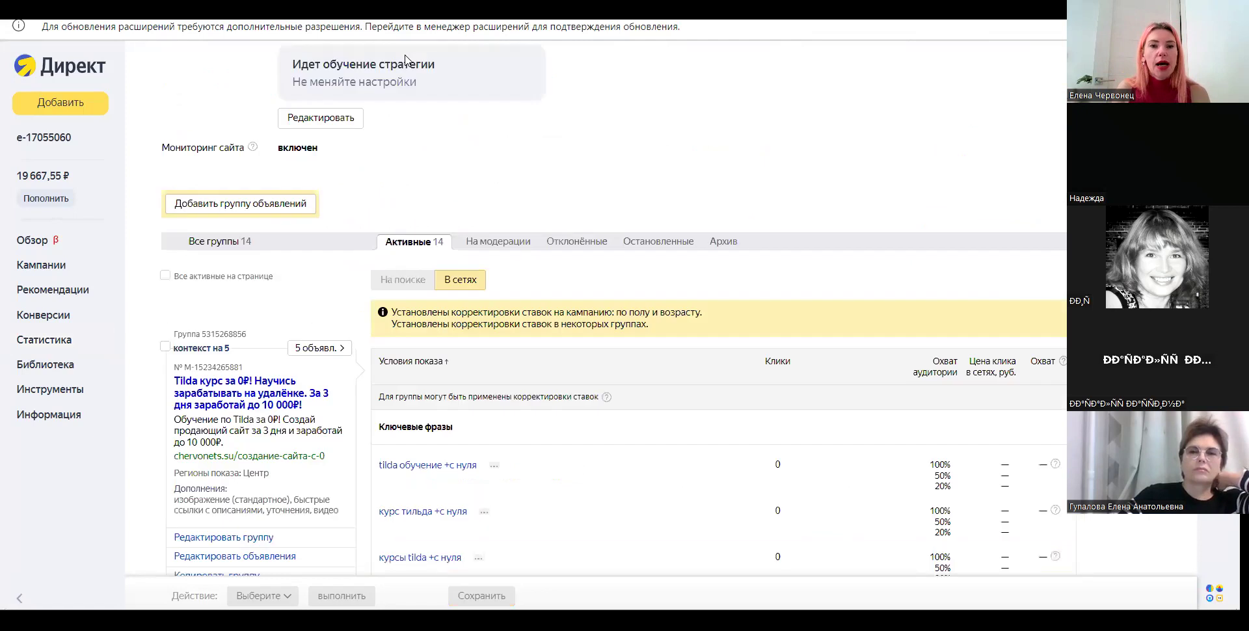
{"action": "scroll", "coordinate": [469, 87], "scroll_direction": "up", "scroll_amount": 5}
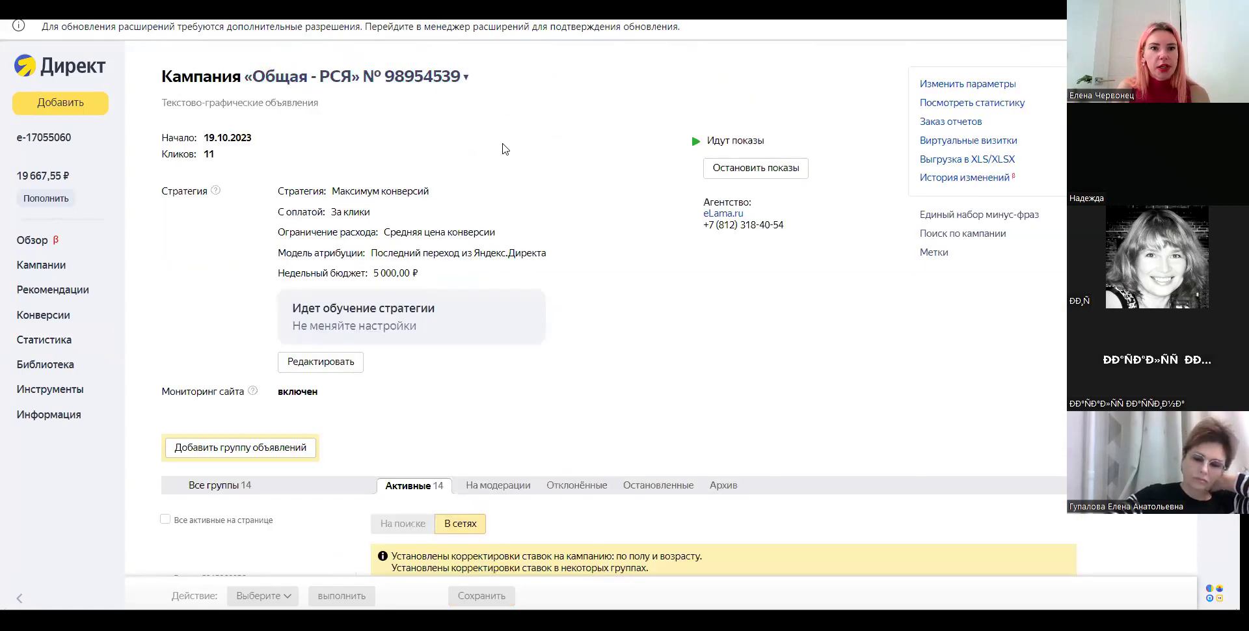
{"action": "scroll", "coordinate": [494, 144], "scroll_direction": "down", "scroll_amount": 3}
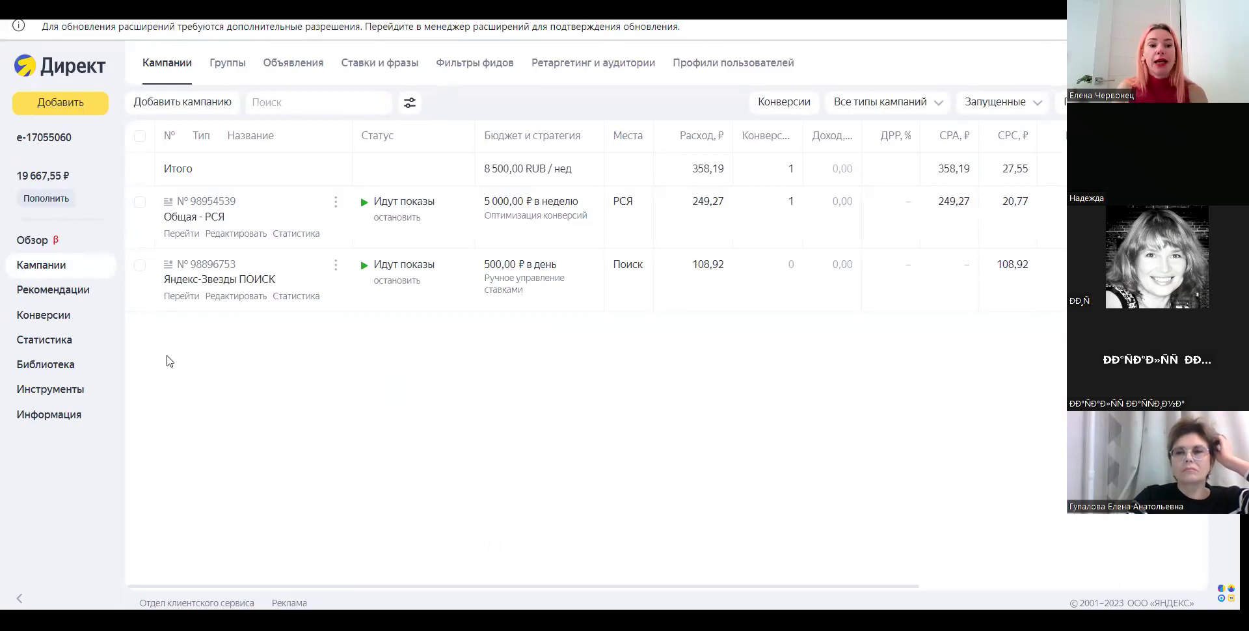
- Start a new all-campaign report in the Report Wizard and set its grouping to "за выбранный период"
{"action": "mouse_move", "coordinate": [45, 345]}
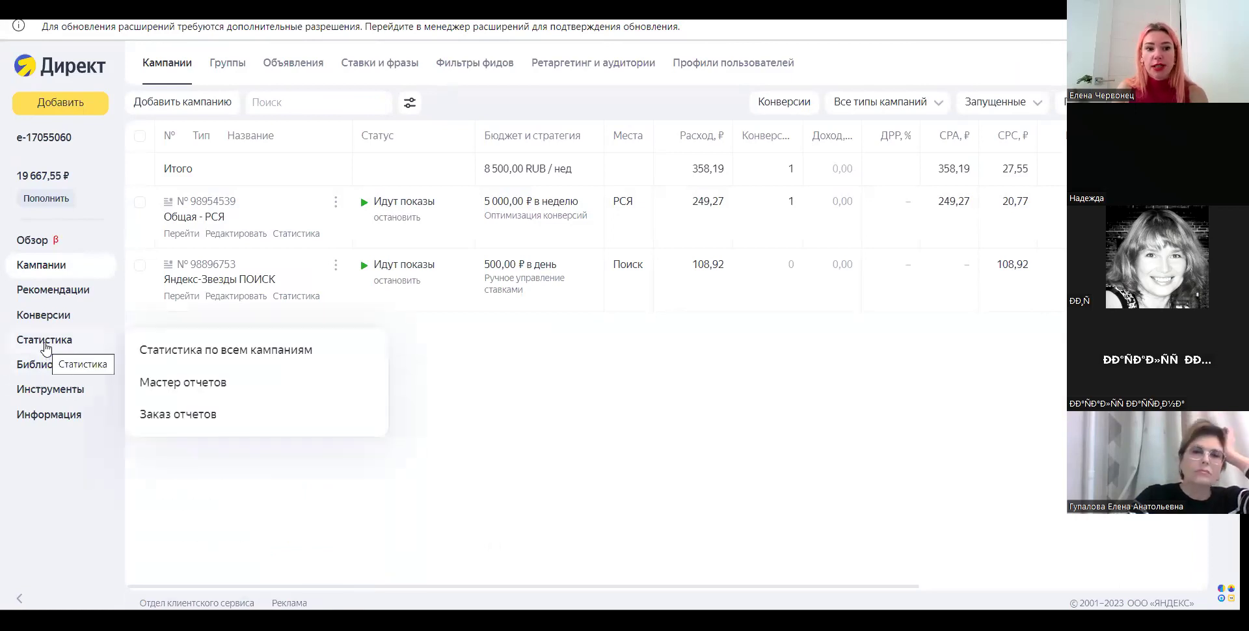
{"action": "left_click", "coordinate": [201, 349]}
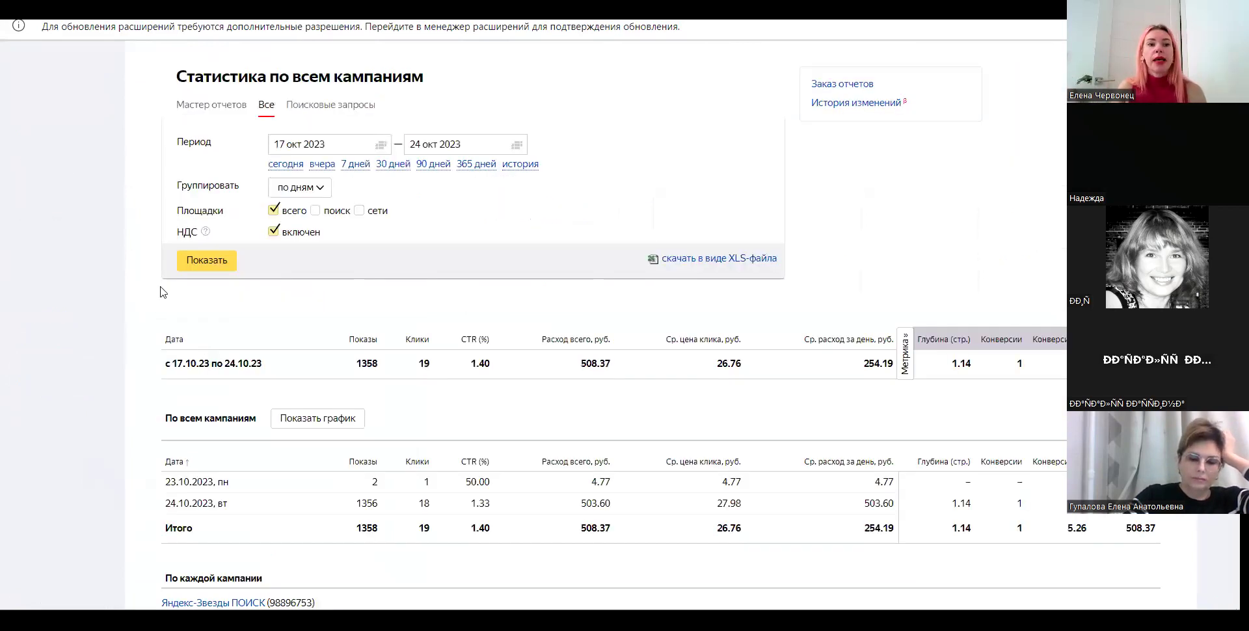
{"action": "left_click", "coordinate": [202, 109]}
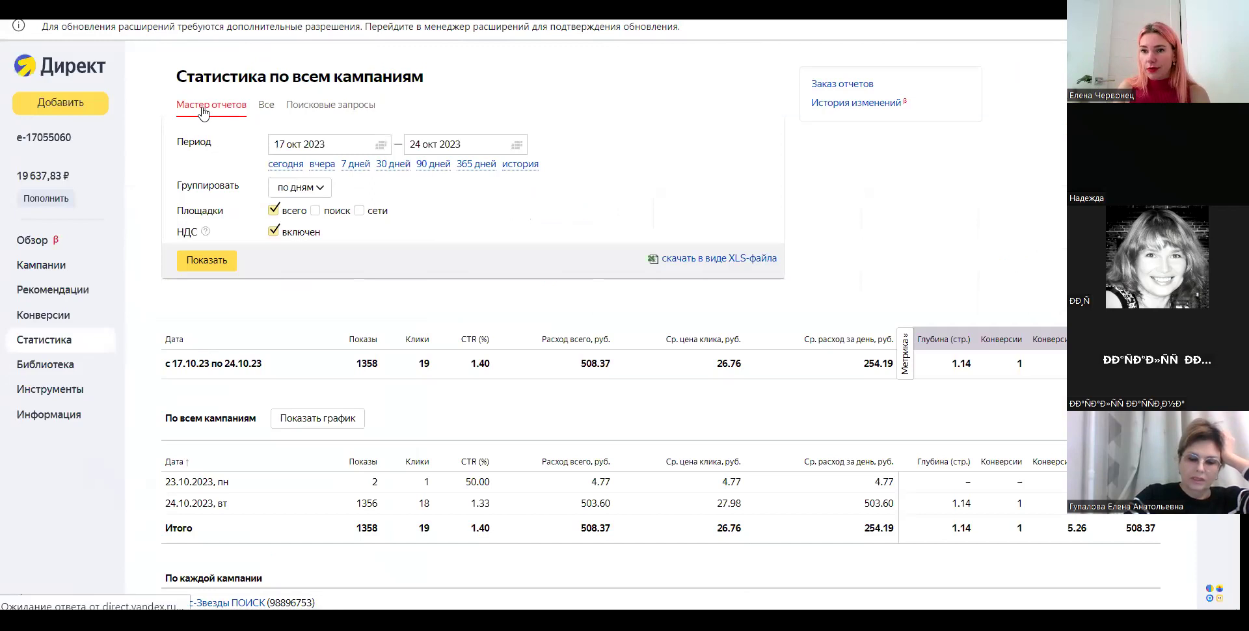
{"action": "scroll", "coordinate": [533, 282], "scroll_direction": "down", "scroll_amount": 4}
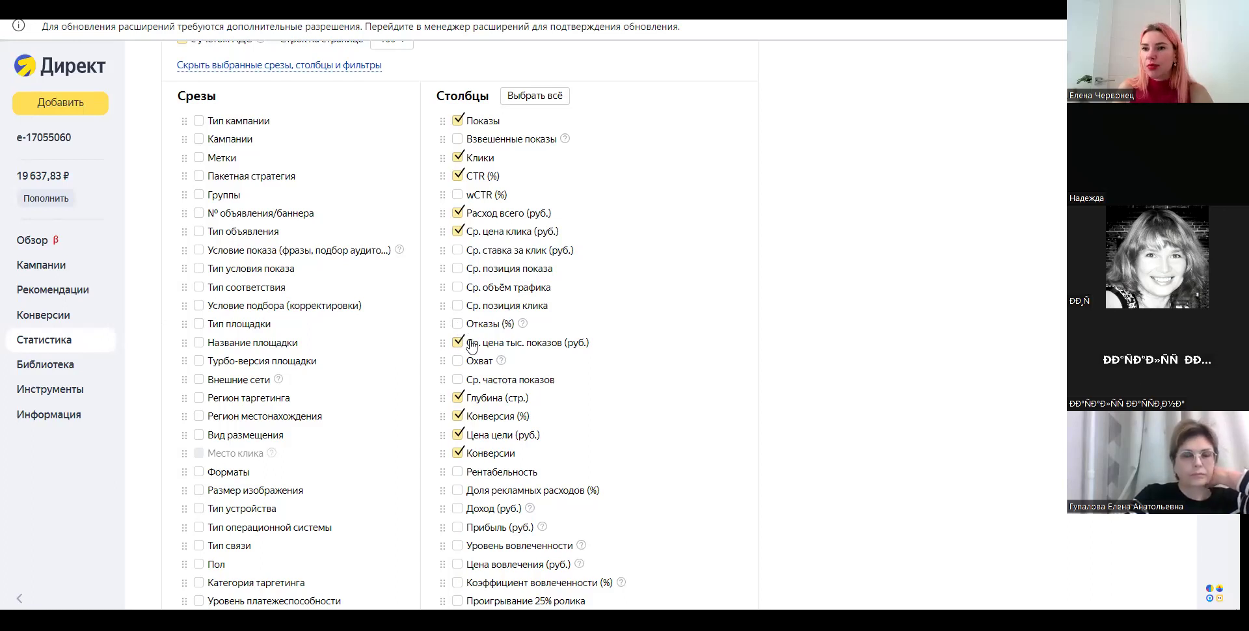
{"action": "scroll", "coordinate": [290, 335], "scroll_direction": "up", "scroll_amount": 4}
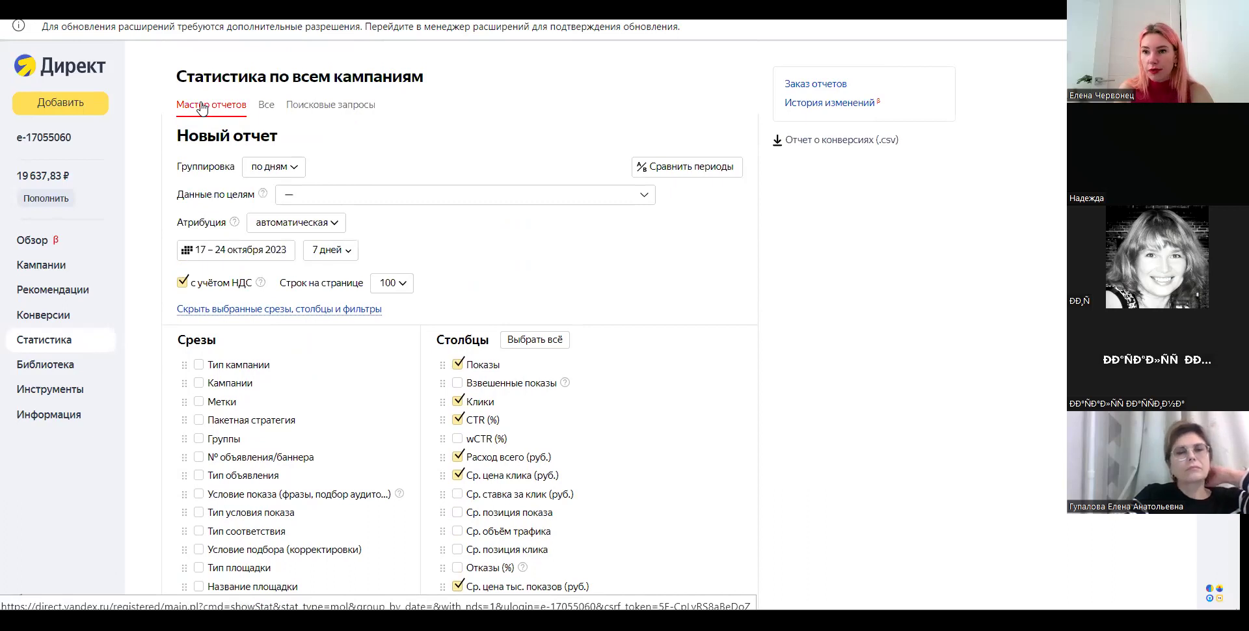
{"action": "left_click", "coordinate": [269, 172]}
{"action": "left_click", "coordinate": [298, 198]}
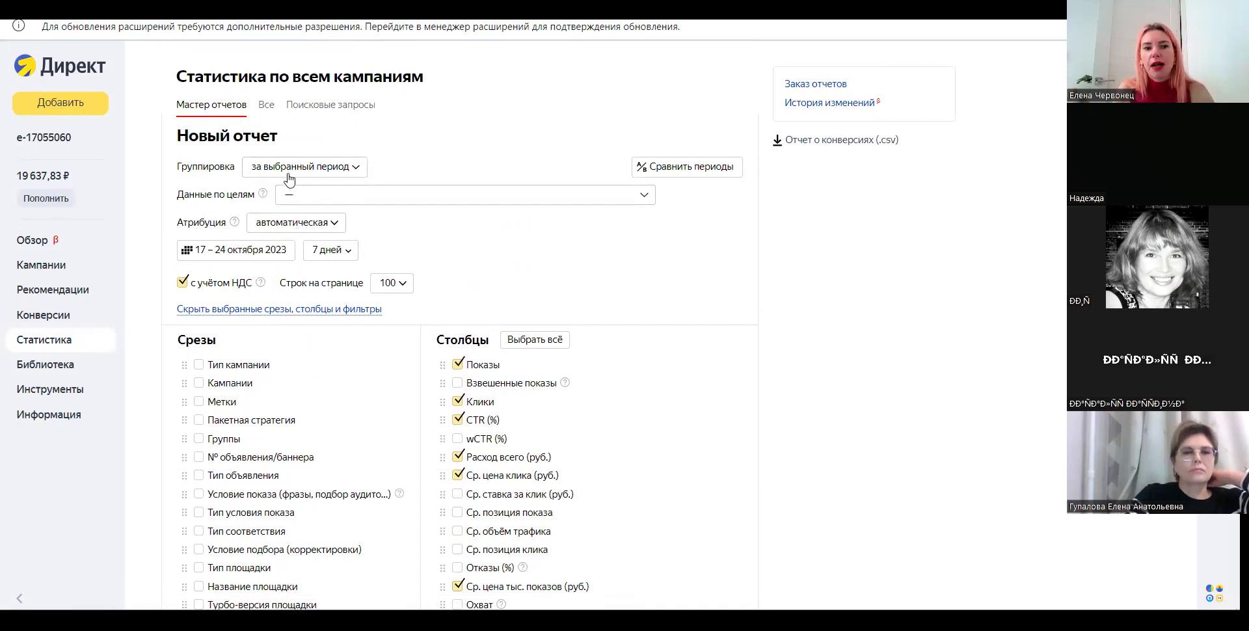
{"action": "left_click", "coordinate": [286, 170]}
{"action": "left_click", "coordinate": [276, 195]}
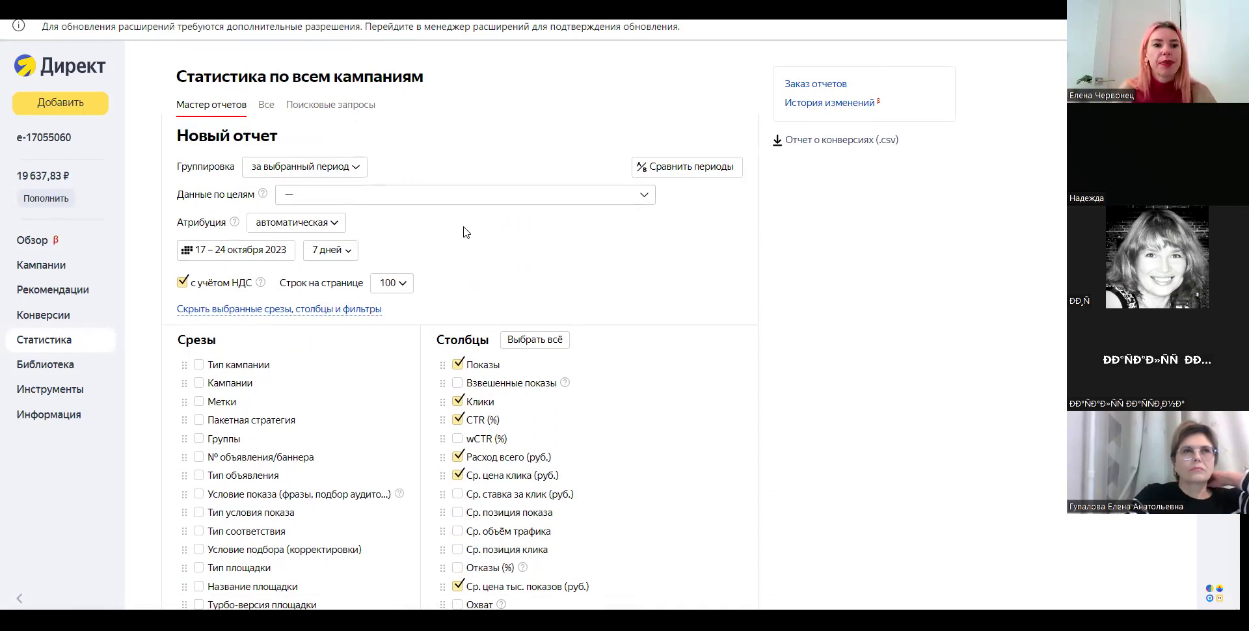
- Add the slice "Название площадки" to the report and exclude the column "Ср. цена тыс. показов (руб.)"
{"action": "scroll", "coordinate": [416, 208], "scroll_direction": "down", "scroll_amount": 4}
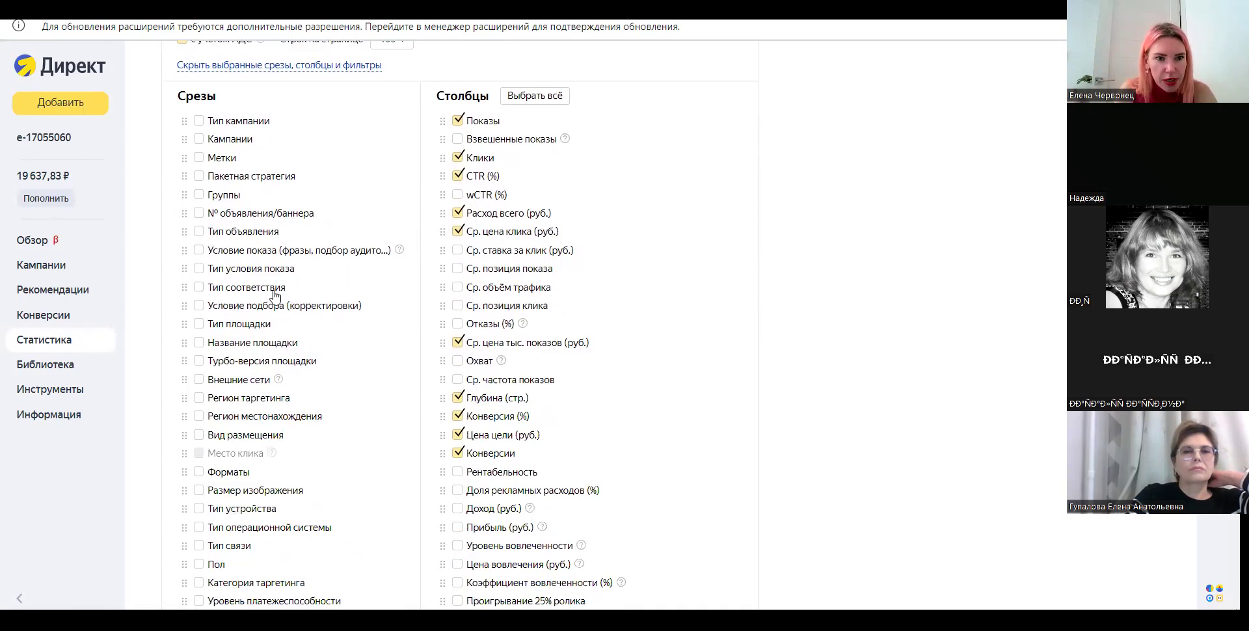
{"action": "scroll", "coordinate": [271, 323], "scroll_direction": "down", "scroll_amount": 1}
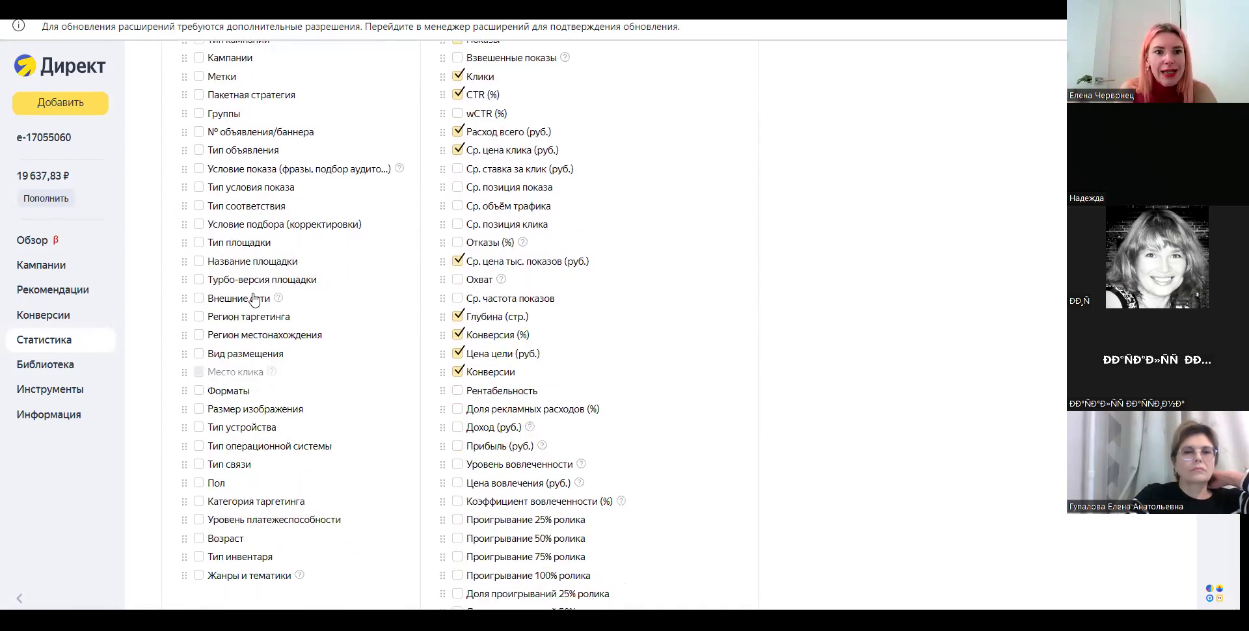
{"action": "left_click", "coordinate": [234, 262]}
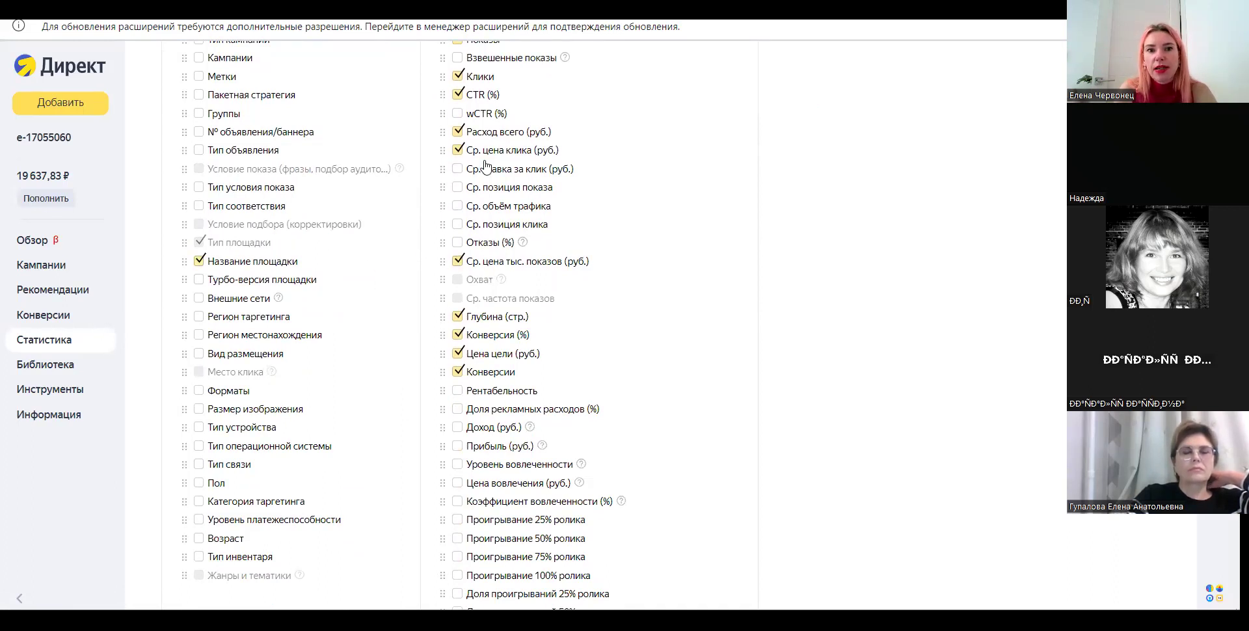
{"action": "scroll", "coordinate": [484, 166], "scroll_direction": "up", "scroll_amount": 1}
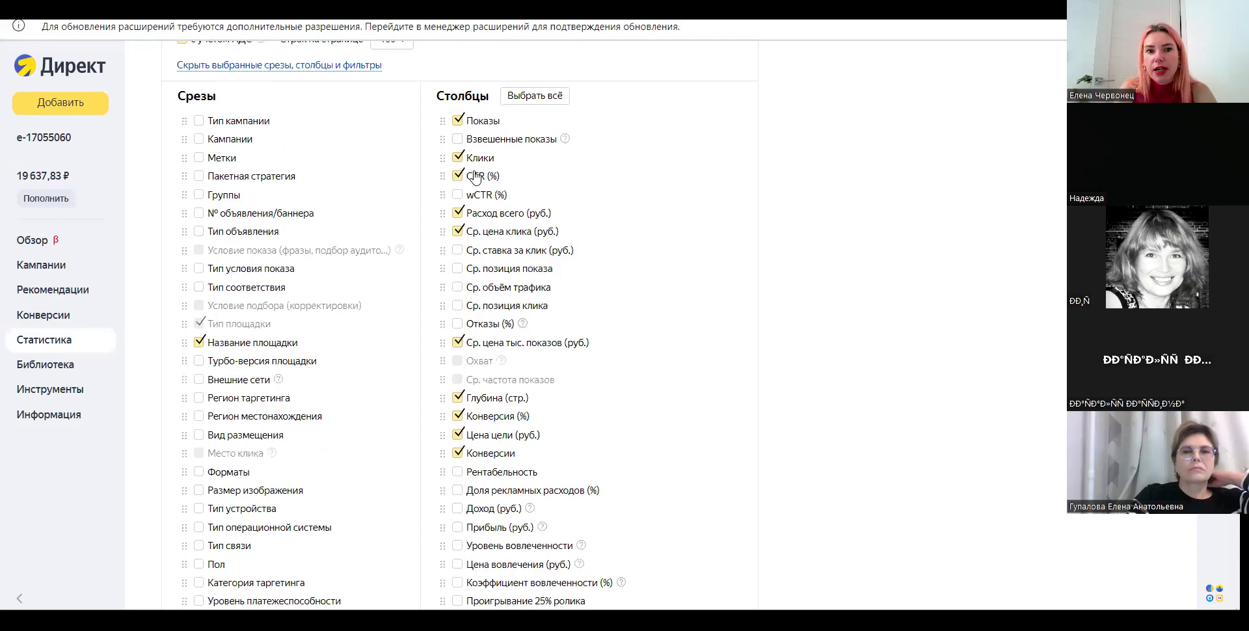
{"action": "scroll", "coordinate": [513, 260], "scroll_direction": "down", "scroll_amount": 1}
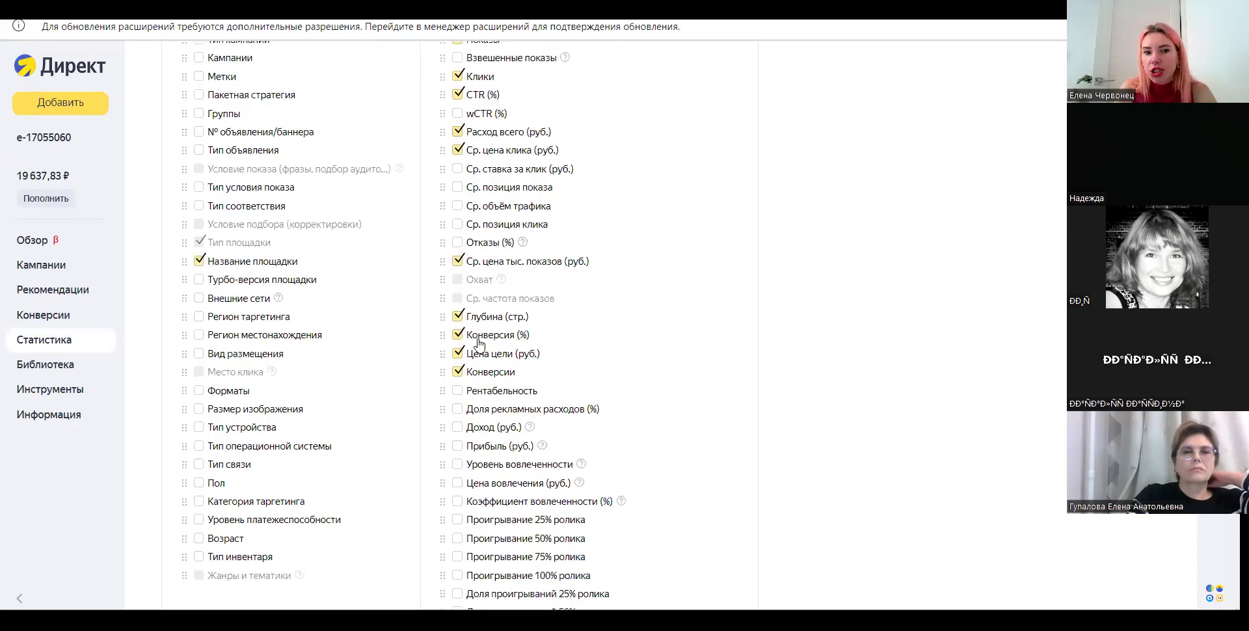
{"action": "left_click", "coordinate": [476, 263]}
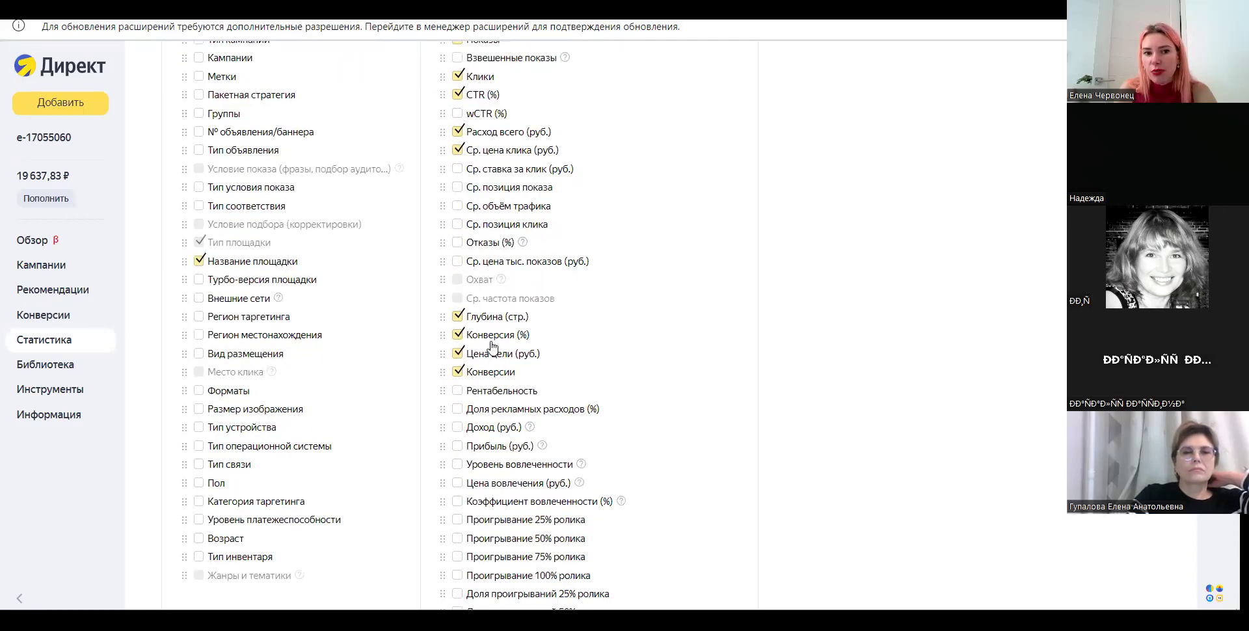
{"action": "left_click", "coordinate": [474, 318]}
{"action": "scroll", "coordinate": [593, 299], "scroll_direction": "down", "scroll_amount": 3}
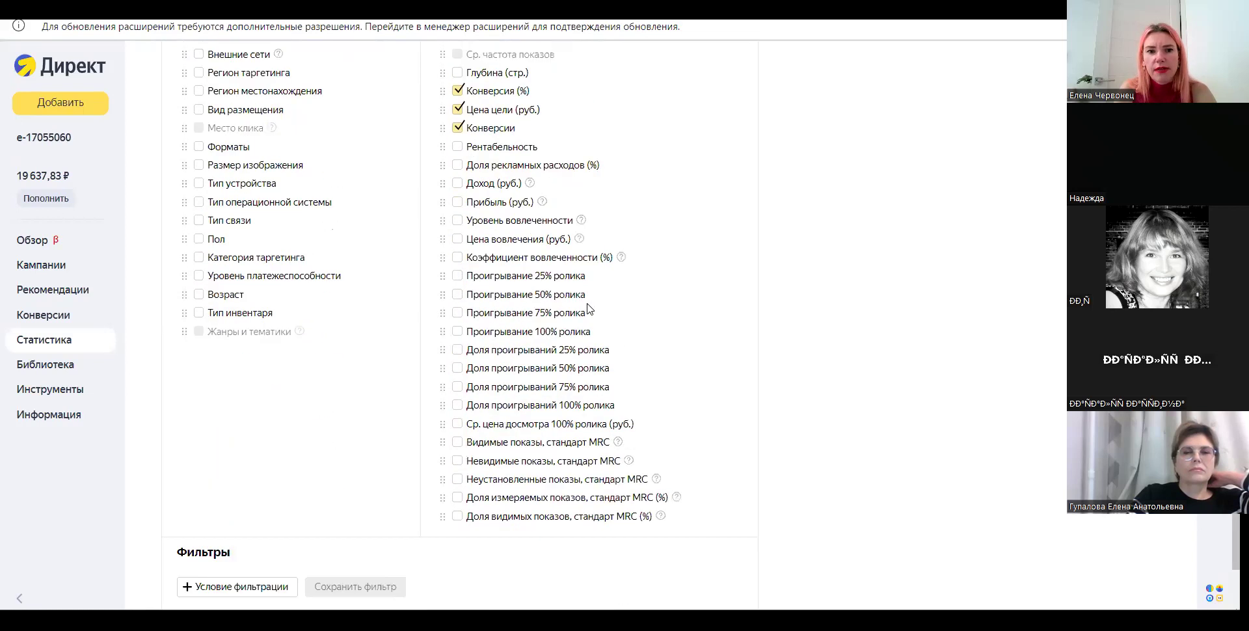
{"action": "scroll", "coordinate": [541, 238], "scroll_direction": "up", "scroll_amount": 2}
{"action": "left_click", "coordinate": [495, 241]}
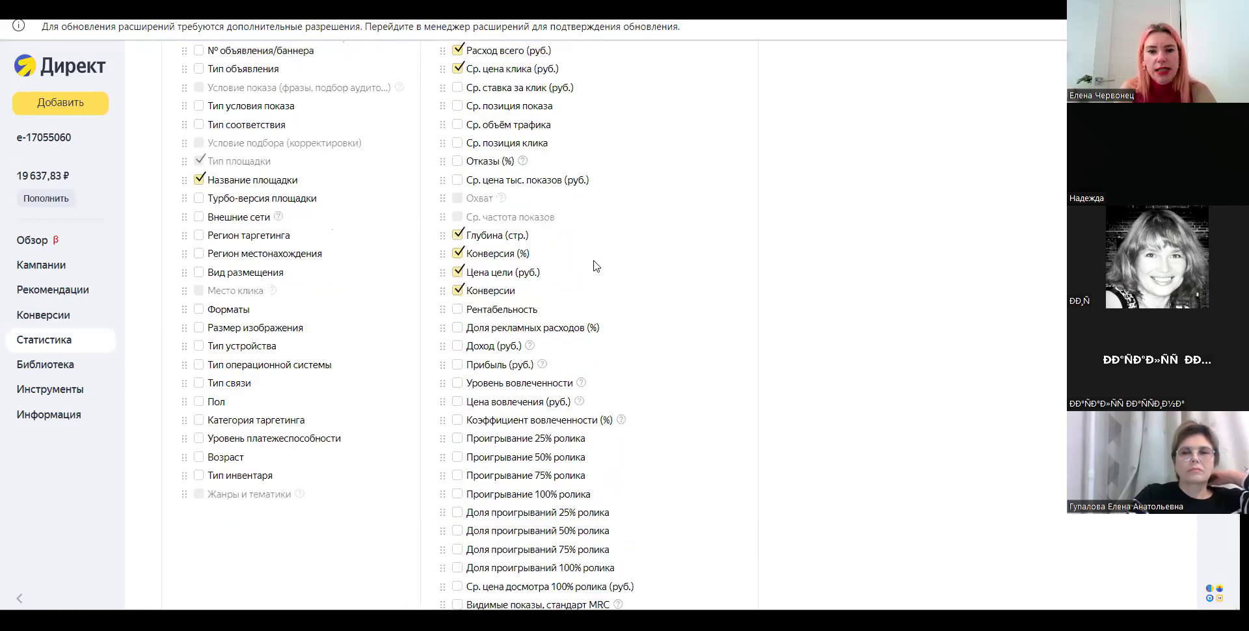
- Review the selected report columns and generate the report by placement name
{"action": "scroll", "coordinate": [221, 192], "scroll_direction": "down", "scroll_amount": 1}
{"action": "scroll", "coordinate": [211, 190], "scroll_direction": "up", "scroll_amount": 1}
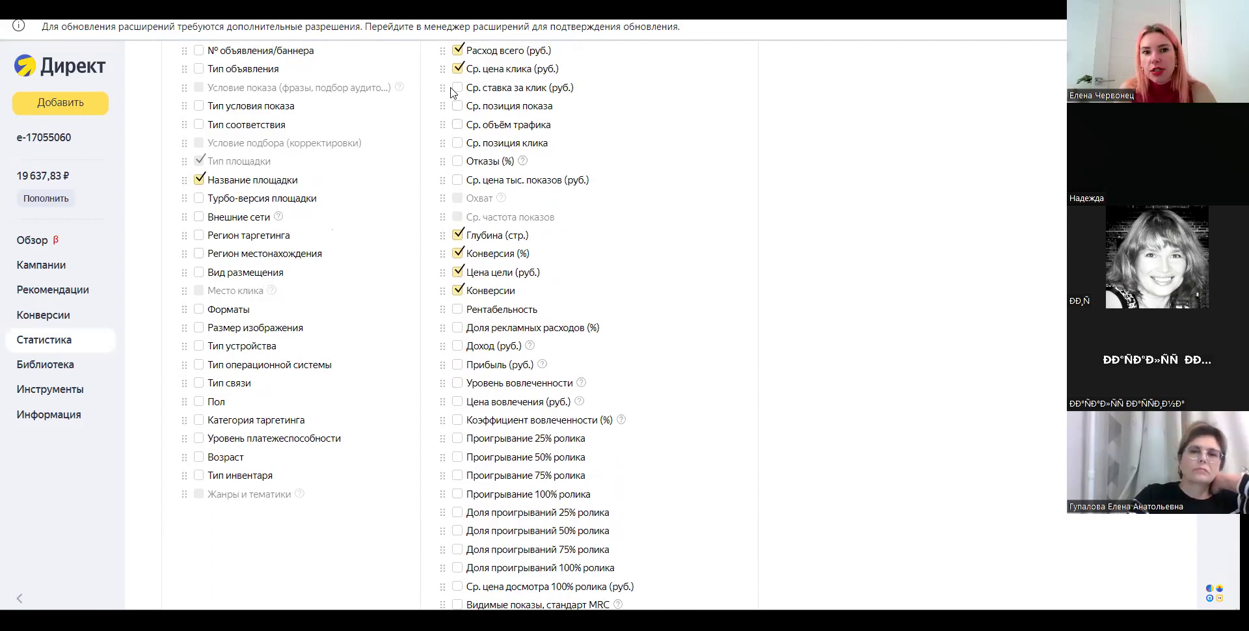
{"action": "scroll", "coordinate": [469, 267], "scroll_direction": "up", "scroll_amount": 2}
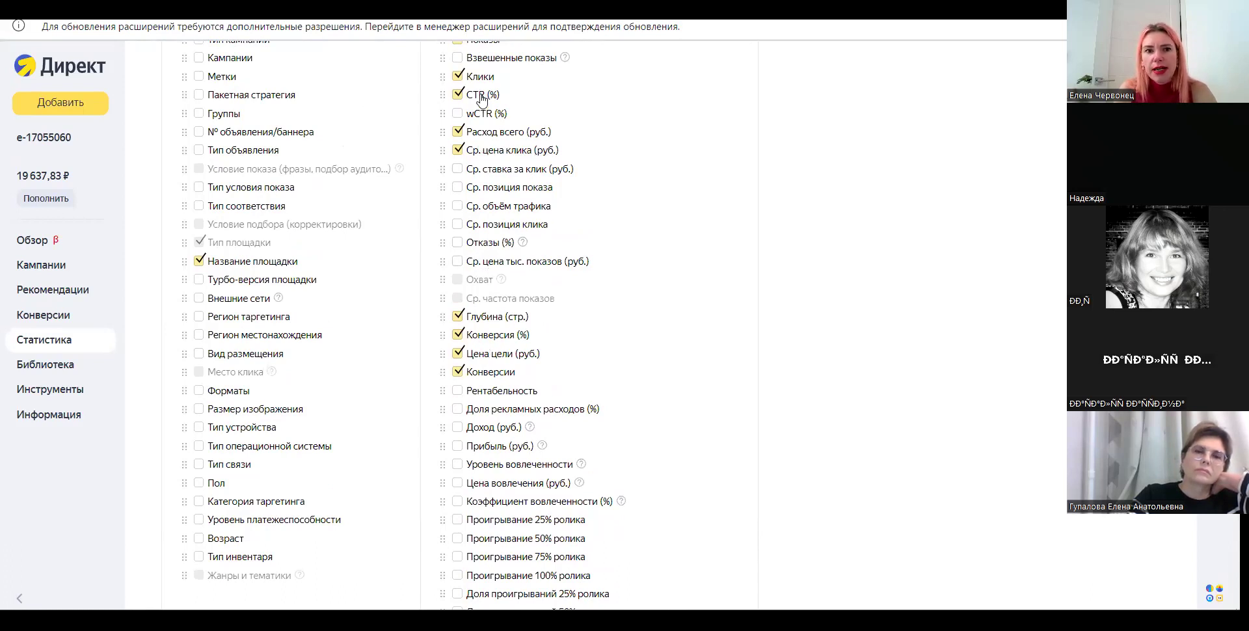
{"action": "scroll", "coordinate": [521, 257], "scroll_direction": "up", "scroll_amount": 1}
{"action": "scroll", "coordinate": [498, 271], "scroll_direction": "down", "scroll_amount": 2}
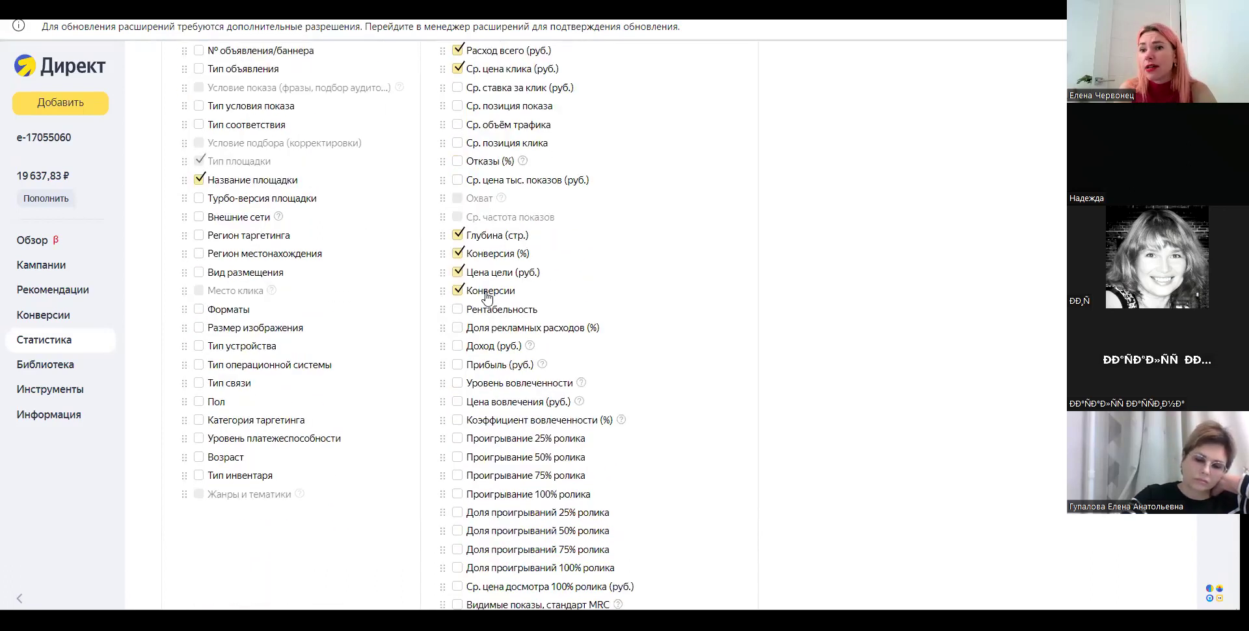
{"action": "scroll", "coordinate": [498, 306], "scroll_direction": "down", "scroll_amount": 3}
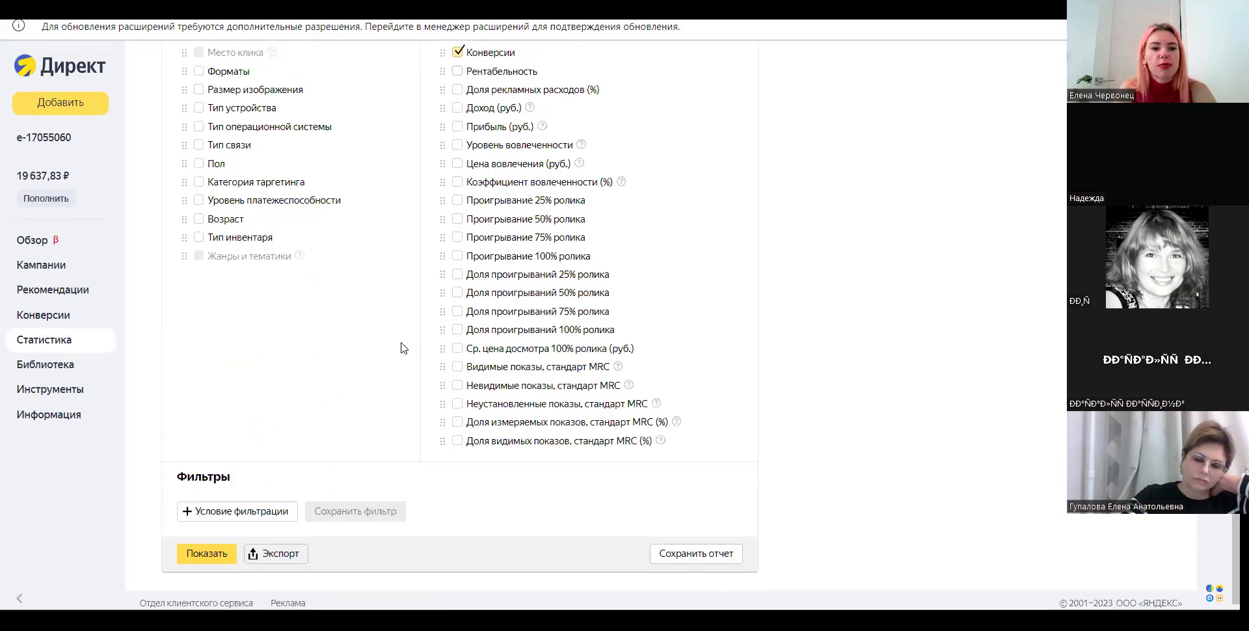
{"action": "left_click", "coordinate": [189, 560]}
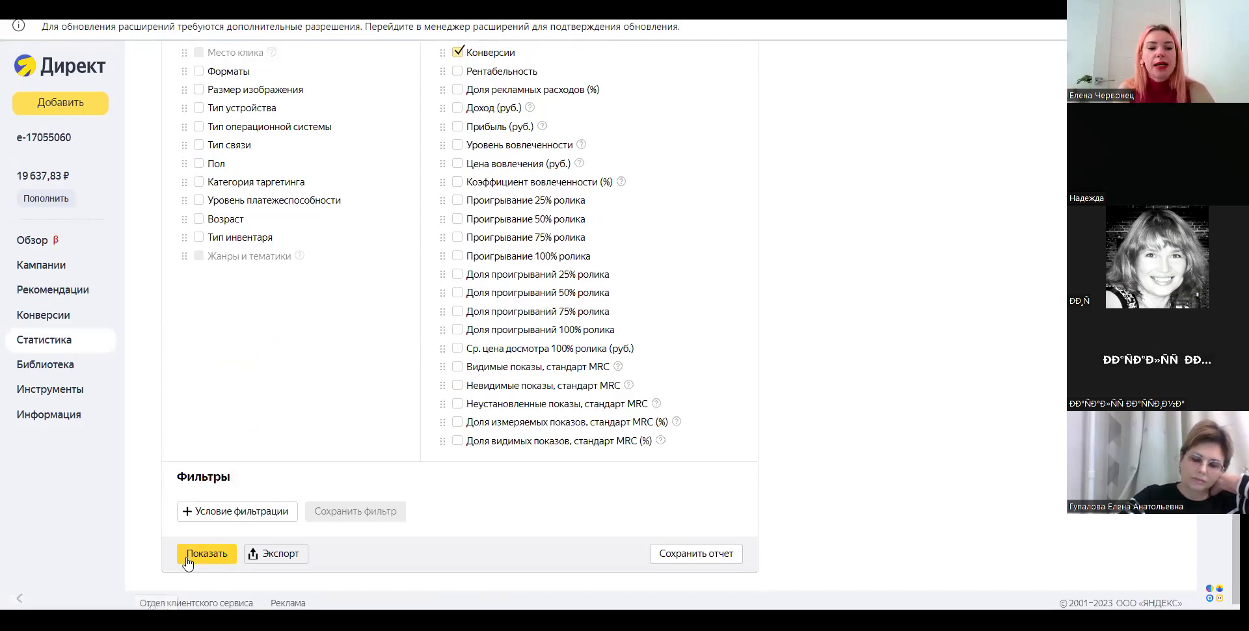
- Generate the placement statistics report and sort it by Показы in descending order
{"action": "scroll", "coordinate": [685, 400], "scroll_direction": "down", "scroll_amount": 1}
{"action": "scroll", "coordinate": [684, 400], "scroll_direction": "down", "scroll_amount": 5}
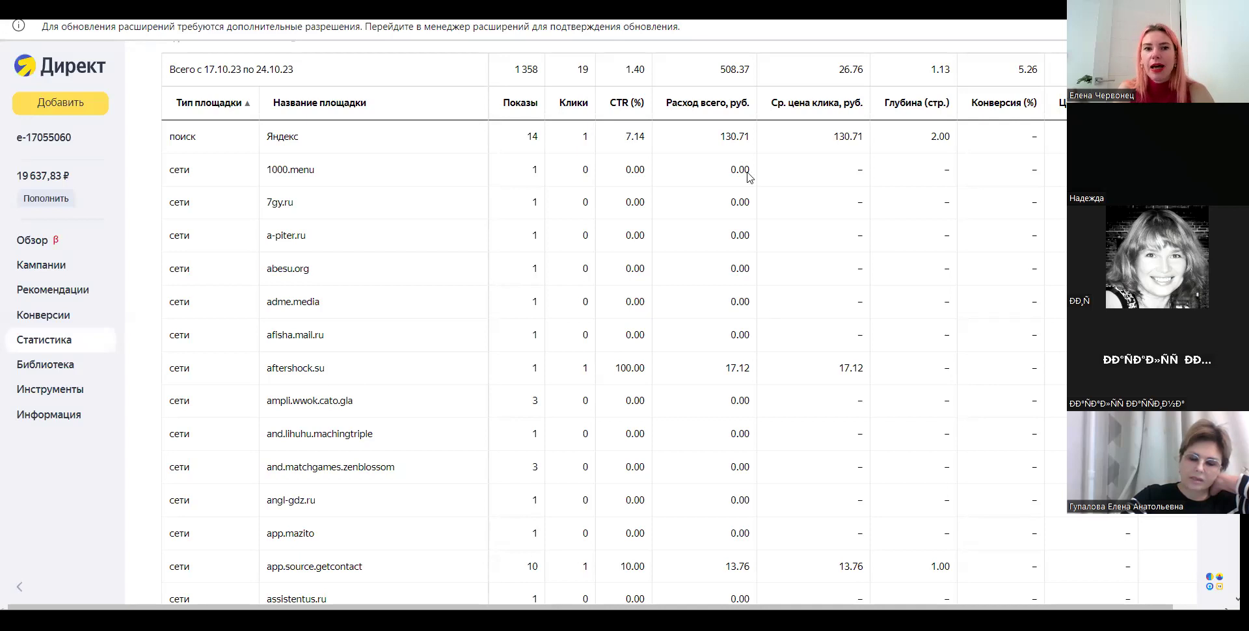
{"action": "scroll", "coordinate": [536, 110], "scroll_direction": "up", "scroll_amount": 1}
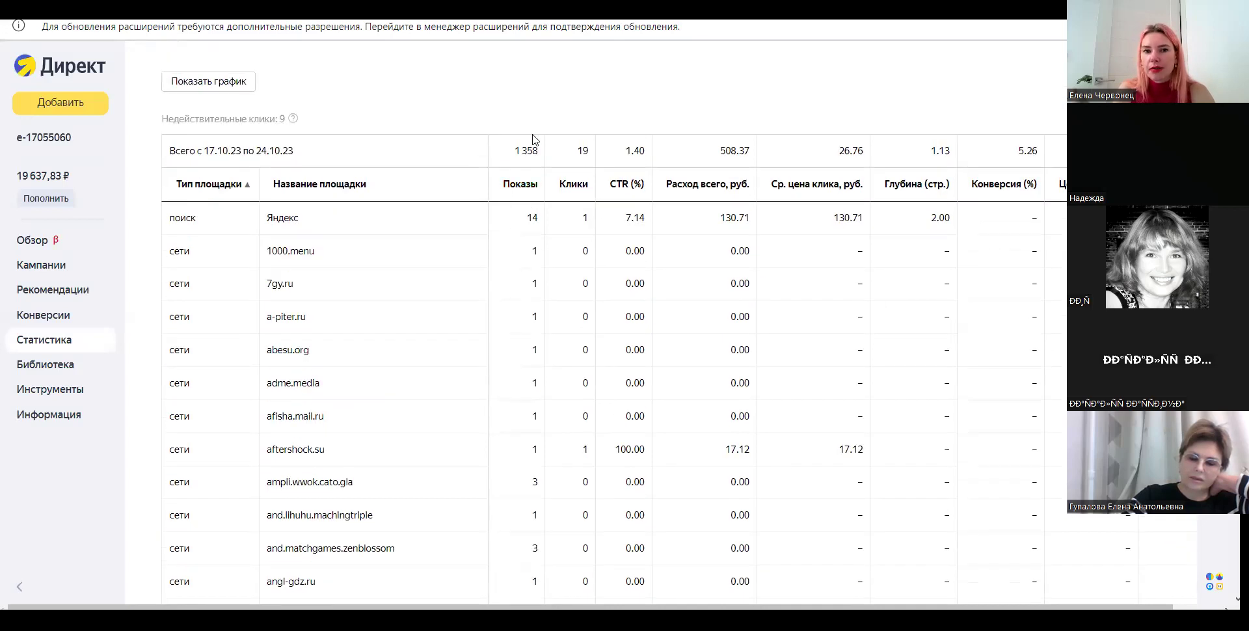
{"action": "left_click", "coordinate": [514, 188]}
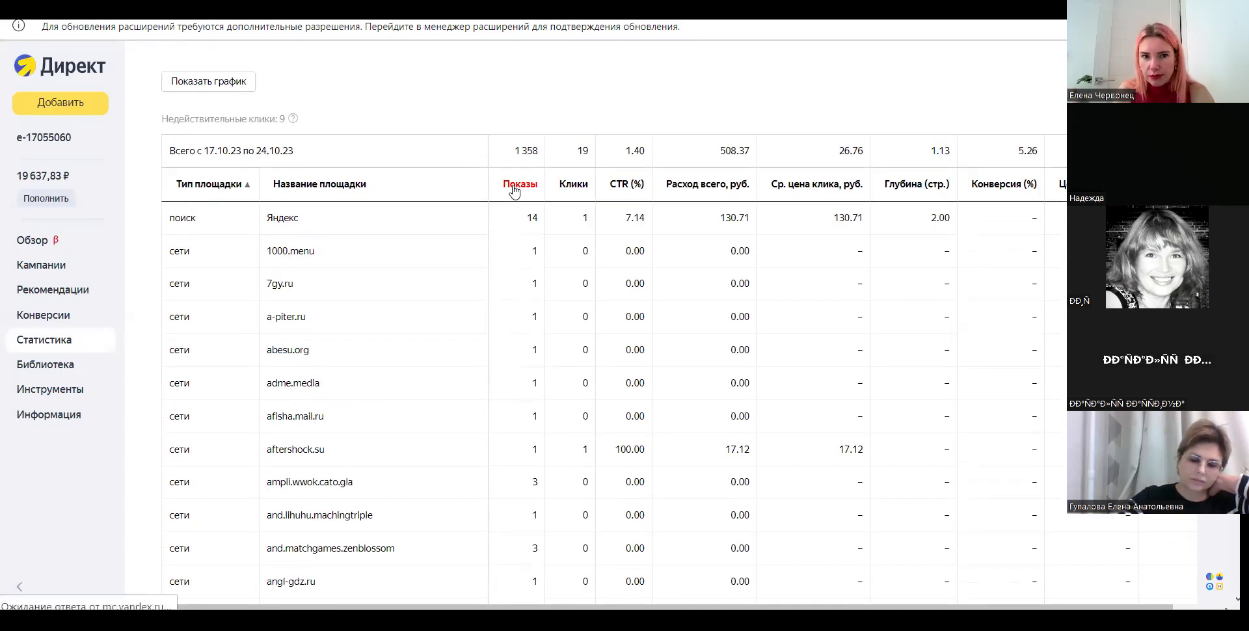
- Examine the placements with the most impressions, highlighting the names dsp-opera-exchange.yandex.ru and de.toar.livewallpaper.spacelive
{"action": "scroll", "coordinate": [517, 191], "scroll_direction": "down", "scroll_amount": 5}
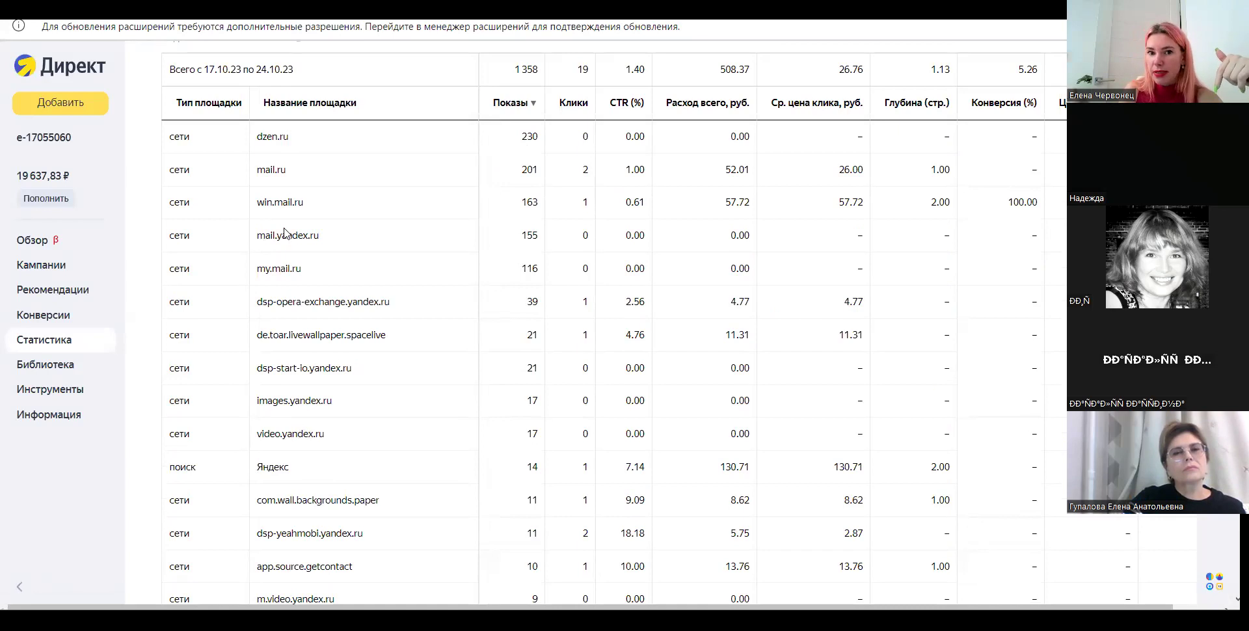
{"action": "scroll", "coordinate": [351, 208], "scroll_direction": "down", "scroll_amount": 2}
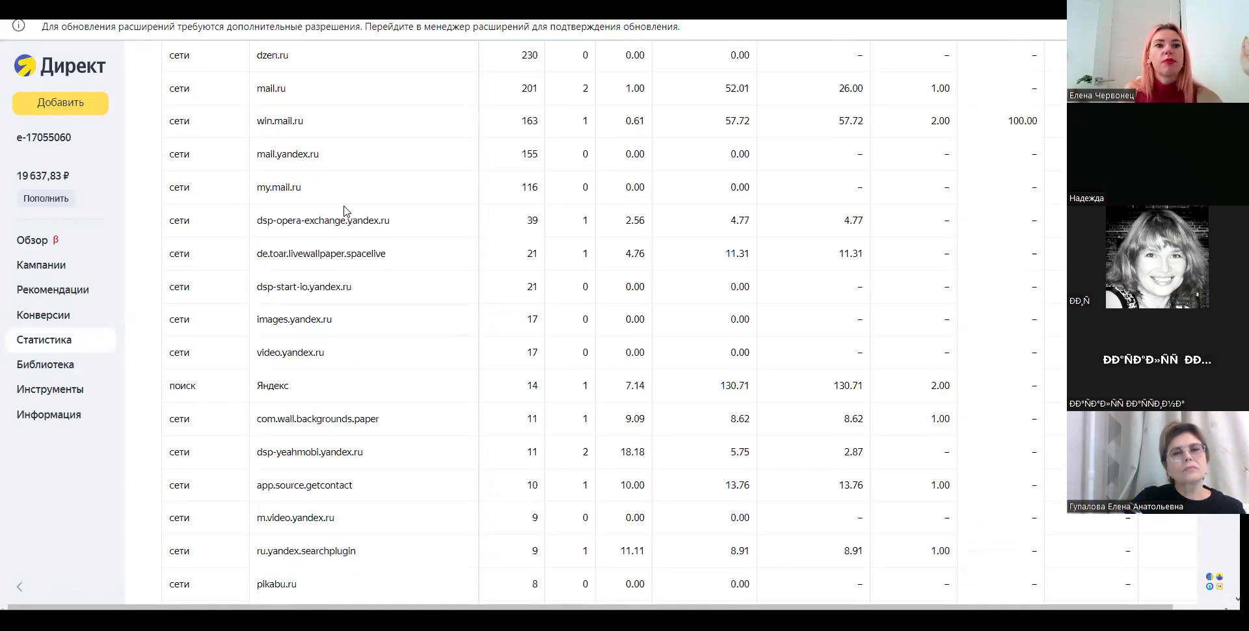
{"action": "scroll", "coordinate": [270, 195], "scroll_direction": "up", "scroll_amount": 2}
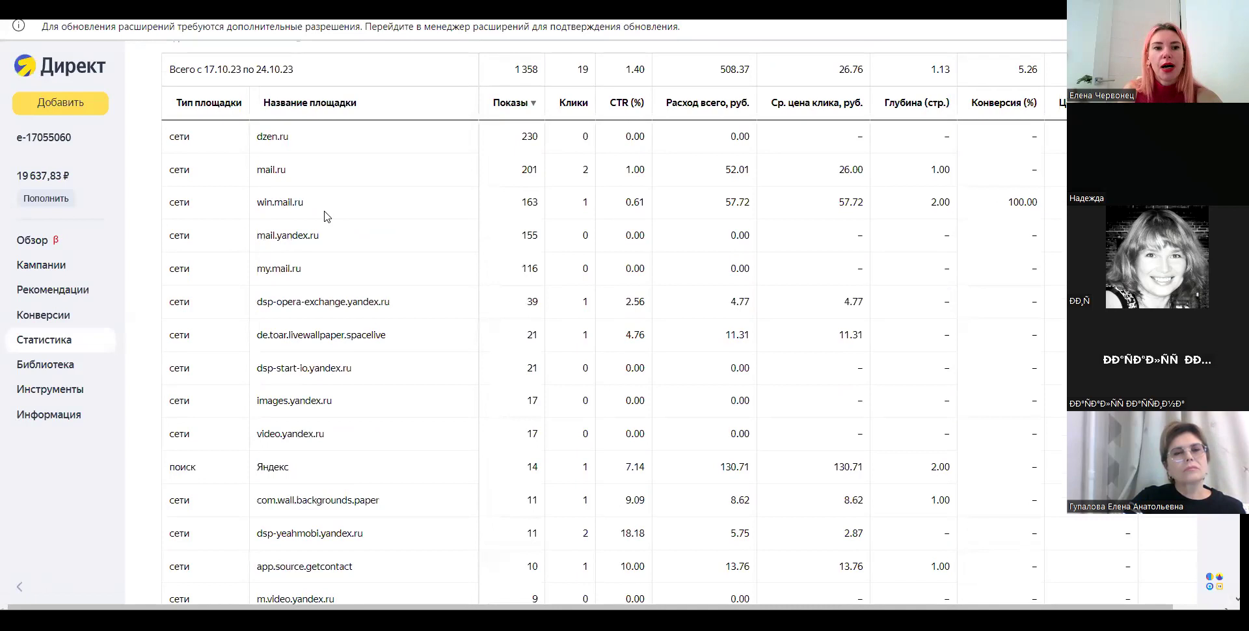
{"action": "scroll", "coordinate": [325, 216], "scroll_direction": "down", "scroll_amount": 2}
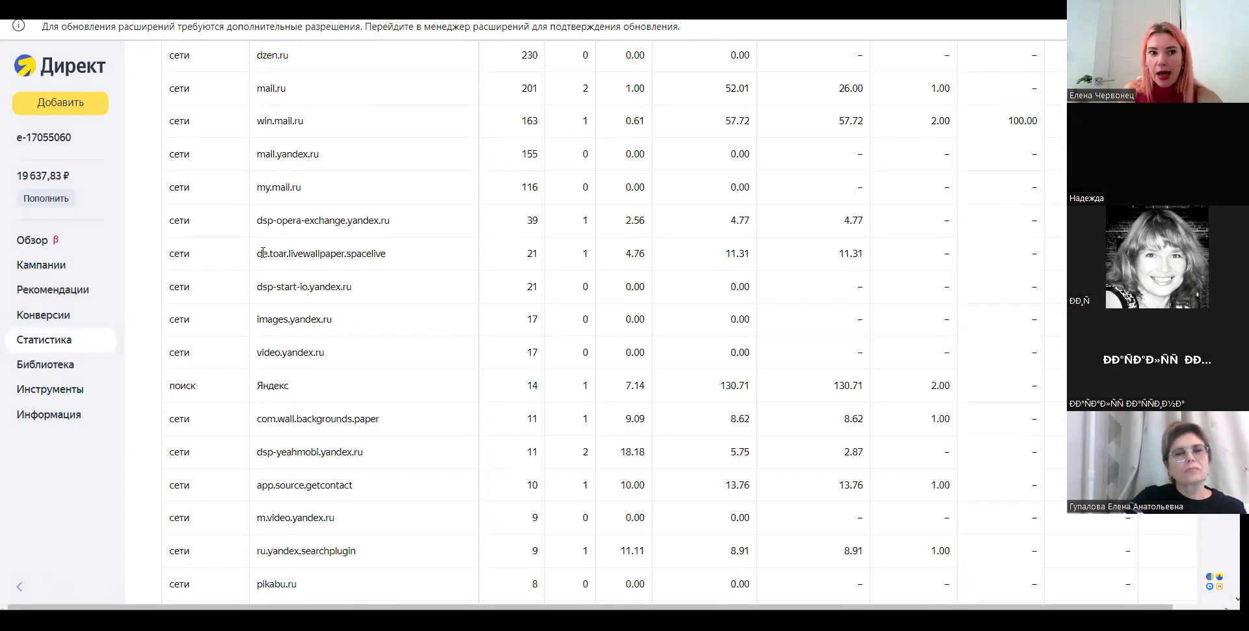
{"action": "left_click_drag", "start_coordinate": [259, 223], "coordinate": [390, 222]}
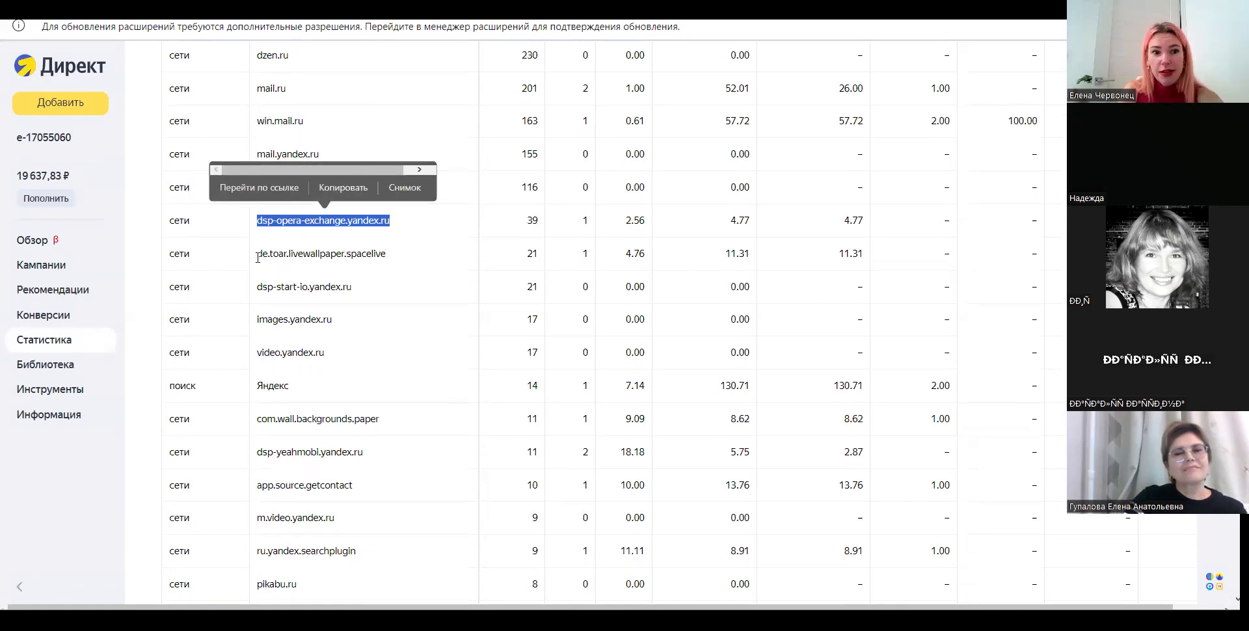
{"action": "left_click_drag", "start_coordinate": [260, 255], "coordinate": [385, 257]}
{"action": "left_click", "coordinate": [403, 246]}
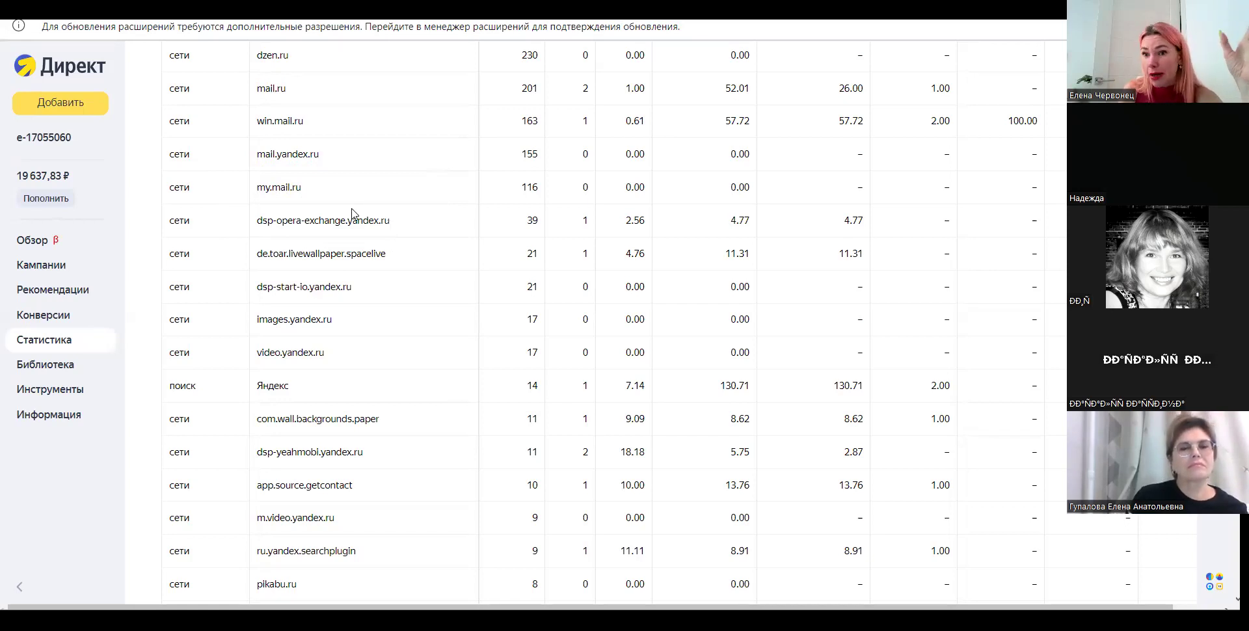
{"action": "scroll", "coordinate": [351, 267], "scroll_direction": "down", "scroll_amount": 1}
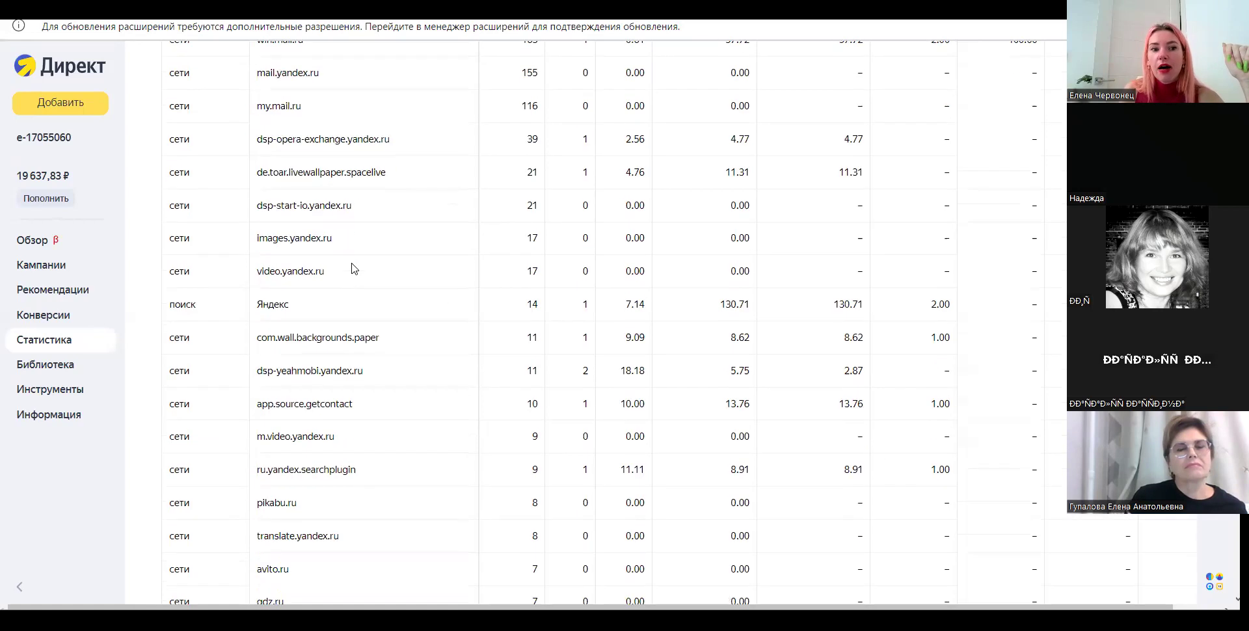
{"action": "left_click_drag", "start_coordinate": [270, 142], "coordinate": [375, 143]}
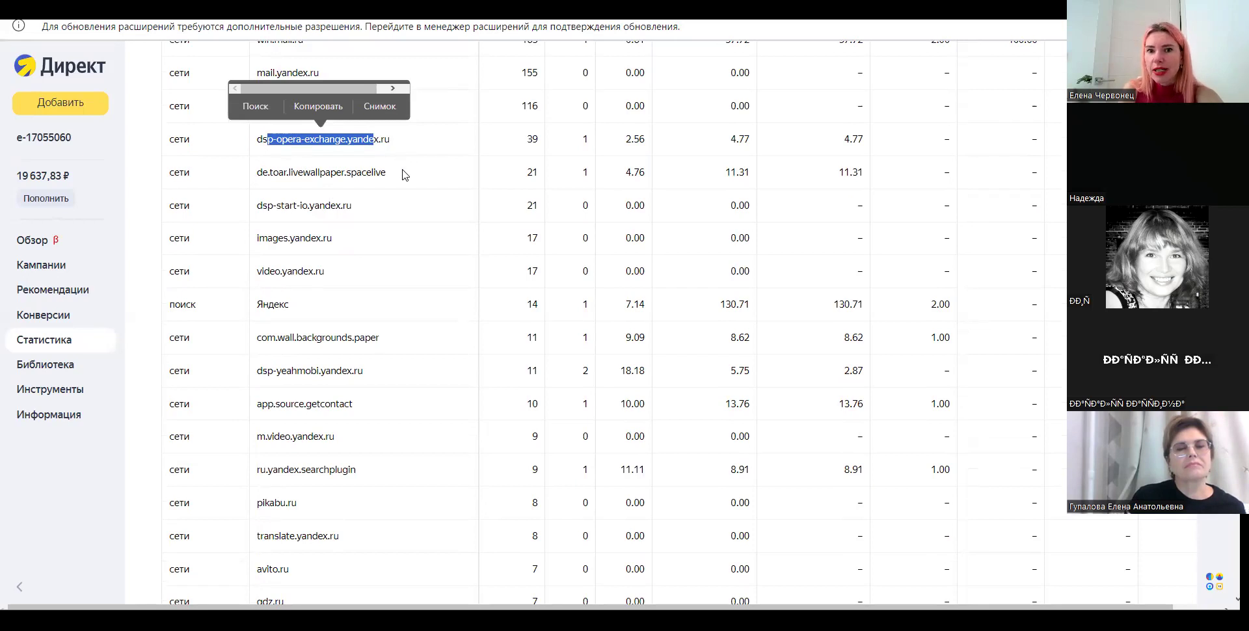
- Check the spend and impressions of the placements dsp-opera-exchange.yandex.ru and de.toar.livewallpaper.spacelive
{"action": "scroll", "coordinate": [403, 175], "scroll_direction": "up", "scroll_amount": 2}
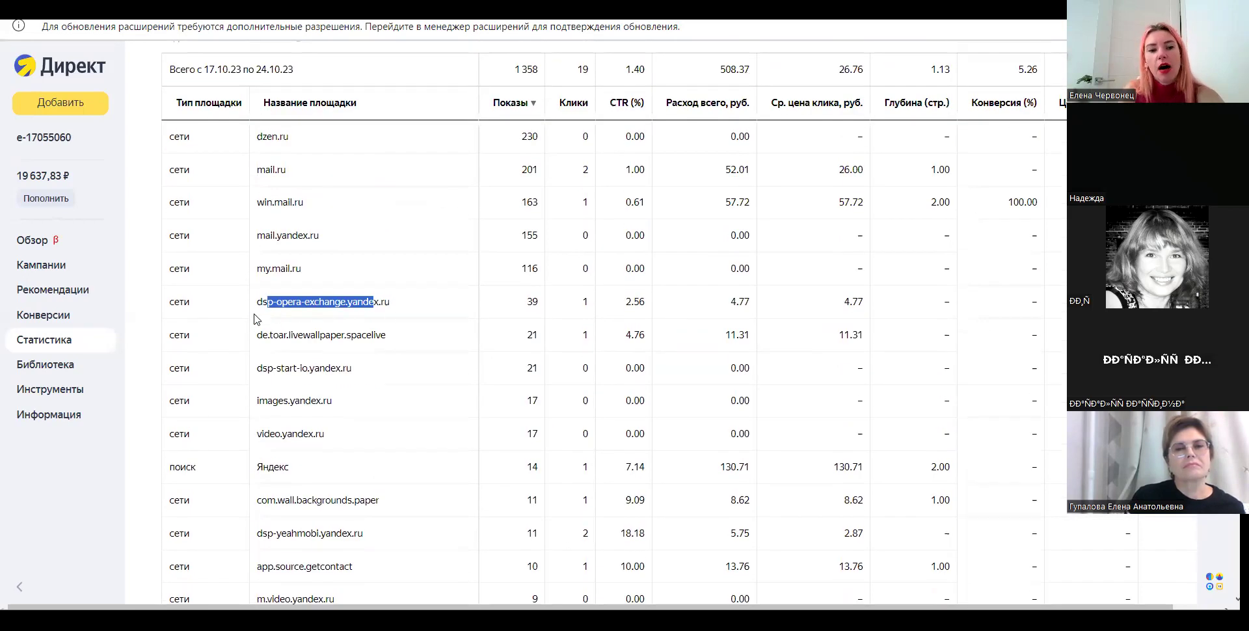
{"action": "left_click_drag", "start_coordinate": [257, 301], "coordinate": [363, 303]}
{"action": "left_click_drag", "start_coordinate": [746, 302], "coordinate": [730, 302]}
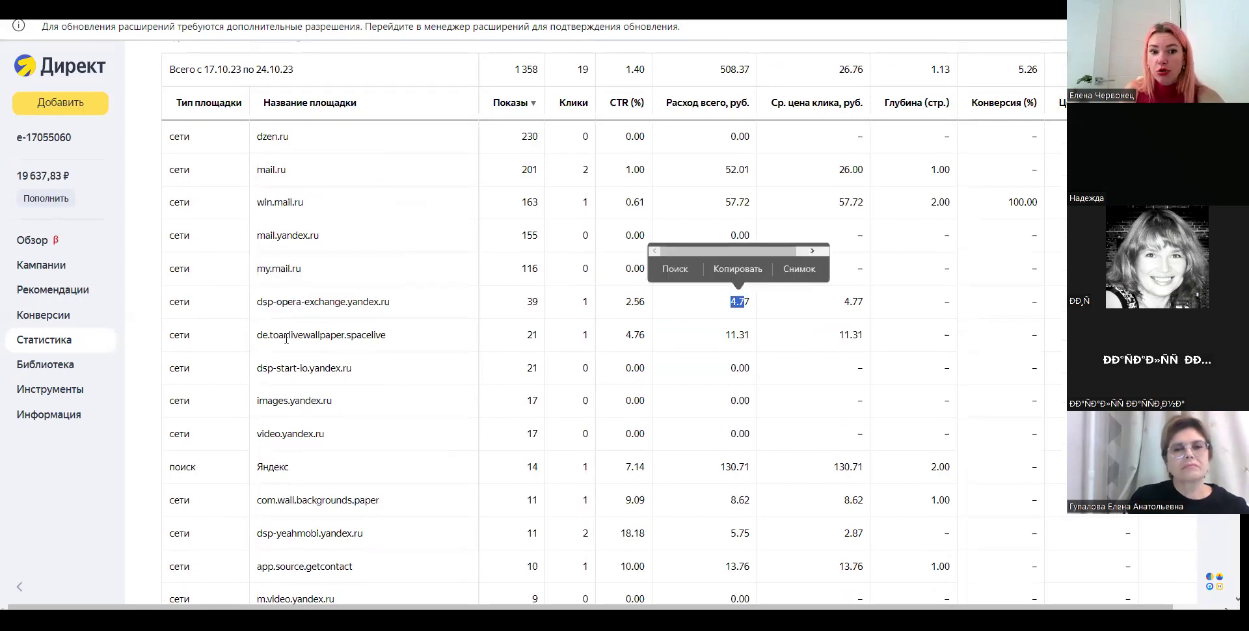
{"action": "left_click", "coordinate": [672, 343]}
{"action": "left_click_drag", "start_coordinate": [721, 335], "coordinate": [738, 335]}
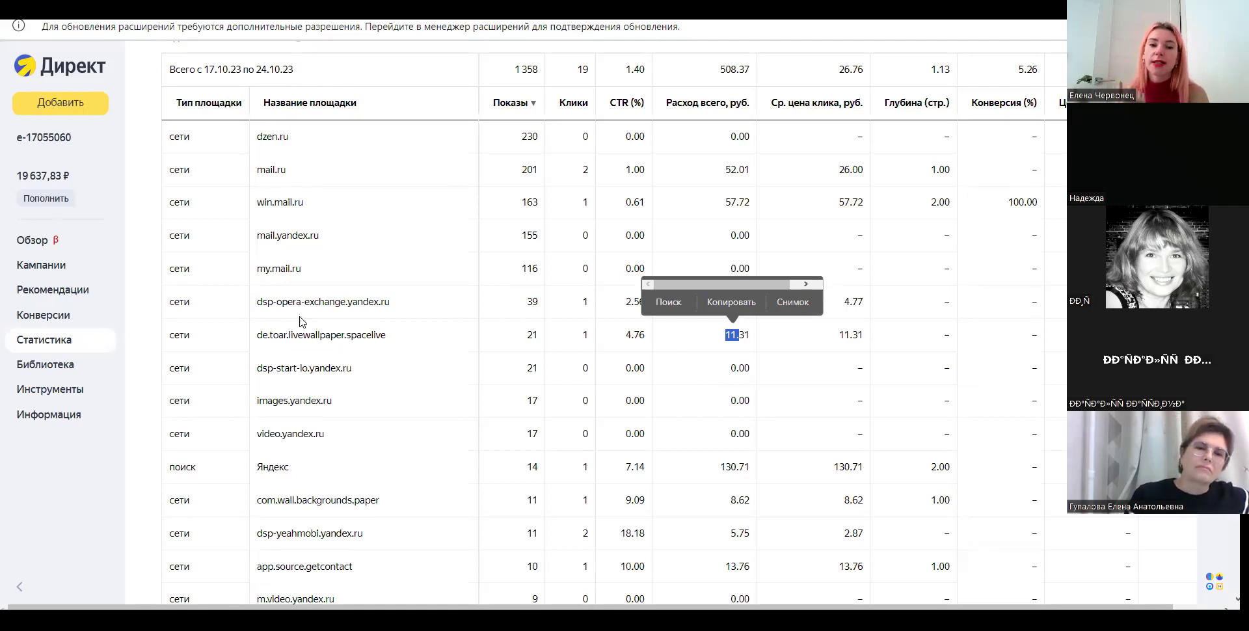
{"action": "left_click_drag", "start_coordinate": [532, 301], "coordinate": [527, 302]}
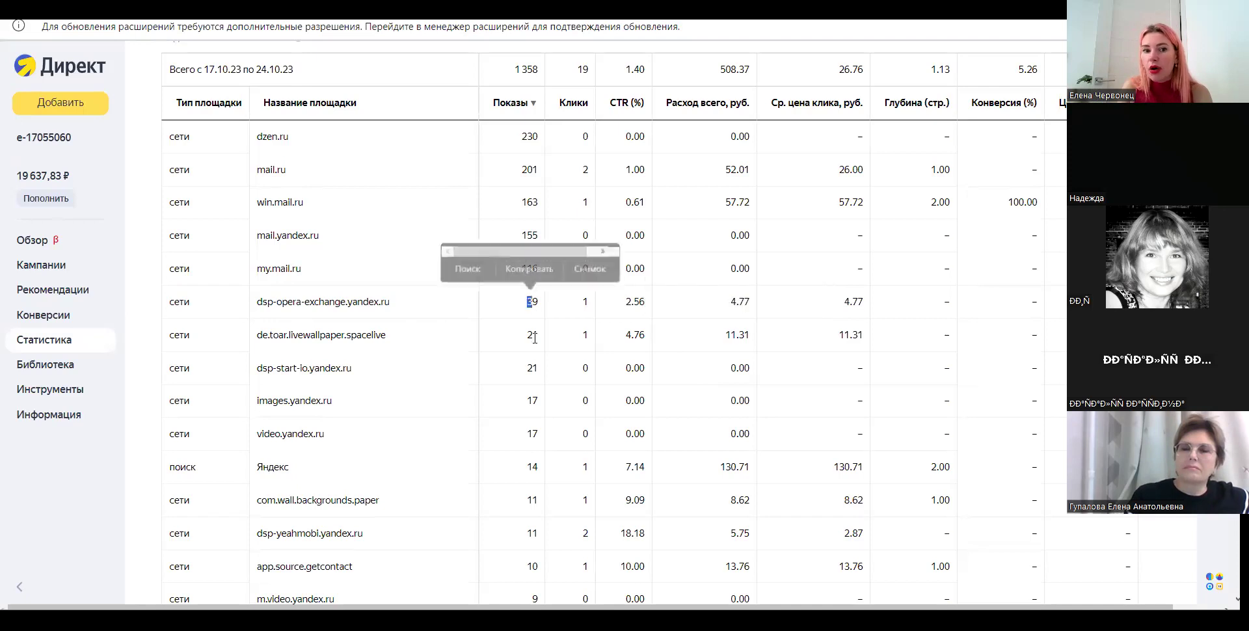
{"action": "triple_click", "coordinate": [369, 303]}
{"action": "left_click_drag", "start_coordinate": [351, 335], "coordinate": [290, 338]}
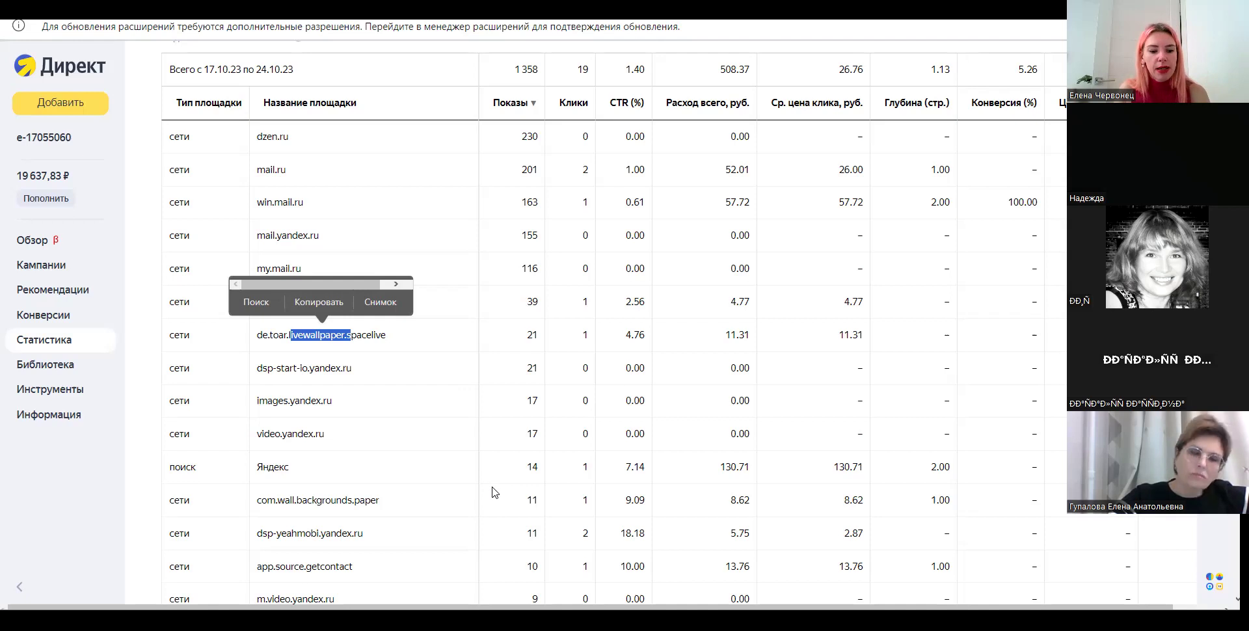
- Open Дз по стажировке. посик.xlsx from the ПРАКТИКА folder, review its КОМАНДЫ sheet and return to the Yandex Direct report
{"action": "key", "text": "super+d"}
{"action": "key", "text": "alt+Tab"}
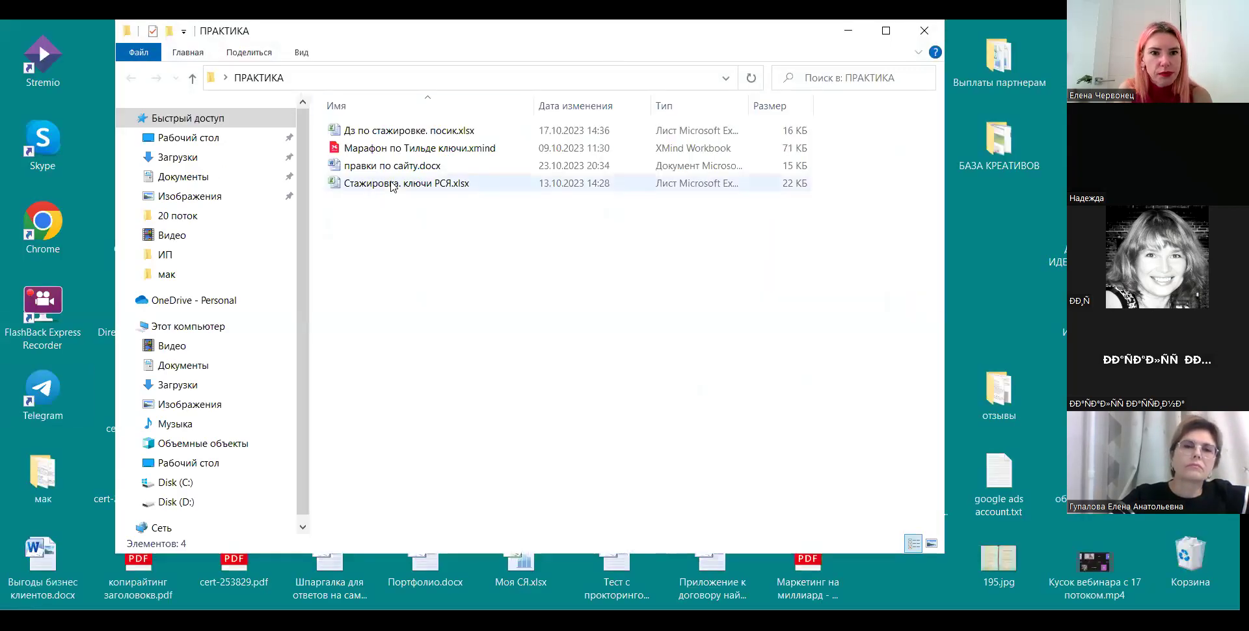
{"action": "double_click", "coordinate": [429, 130]}
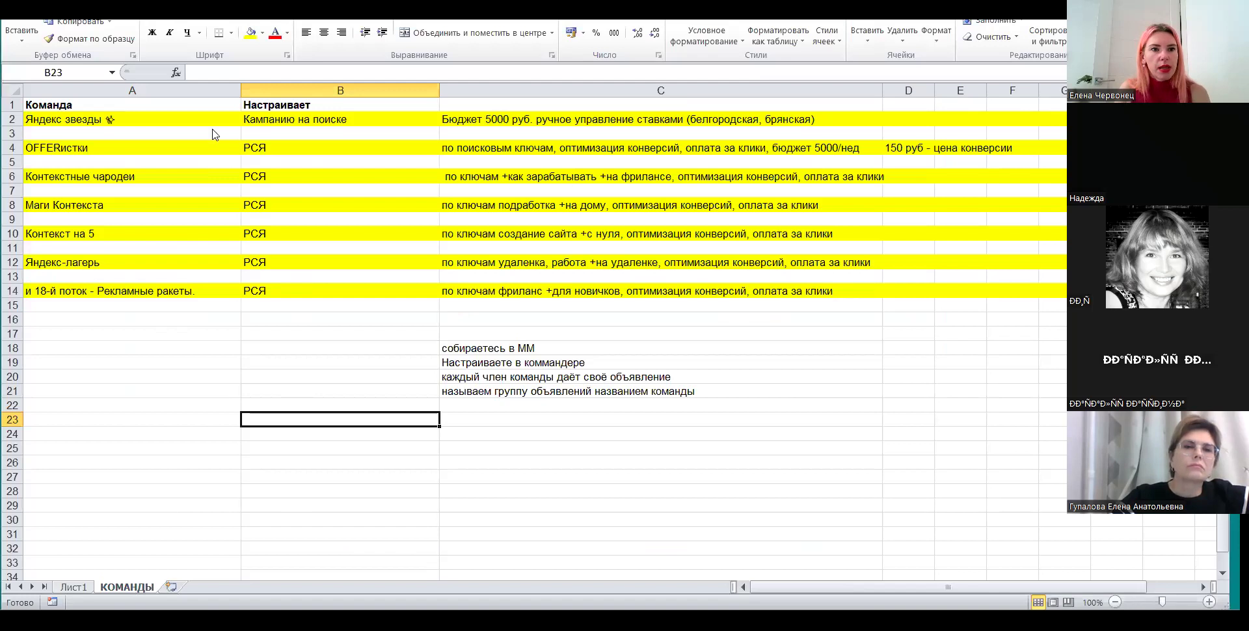
{"action": "left_click", "coordinate": [825, 437]}
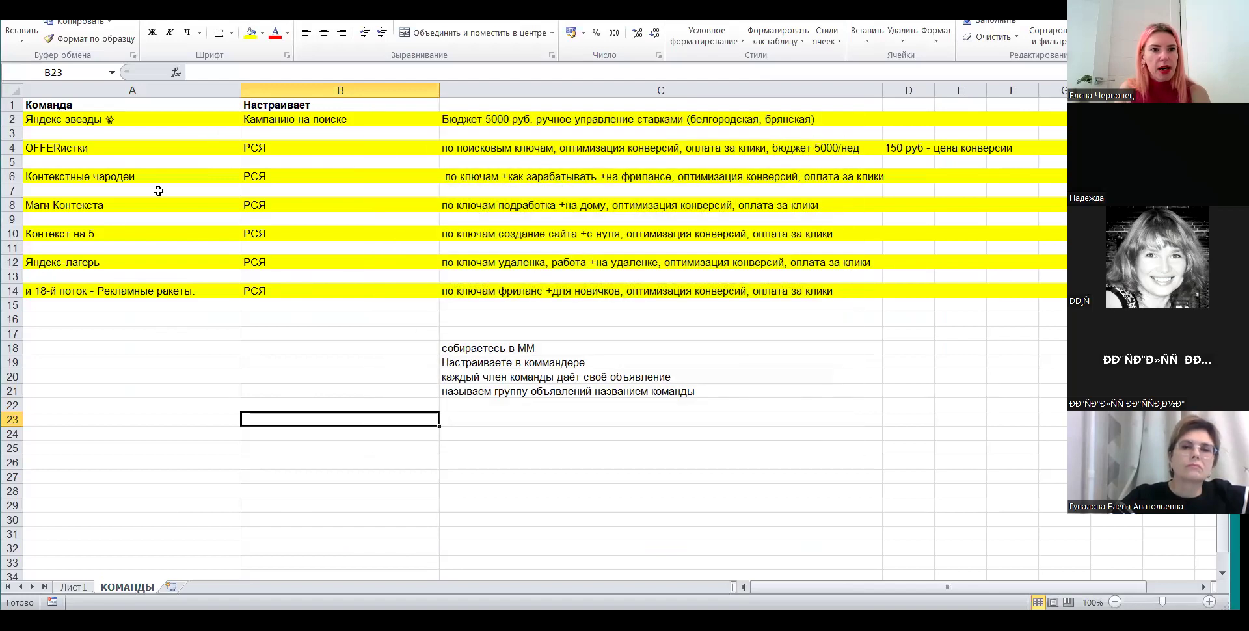
{"action": "left_click", "coordinate": [81, 154]}
{"action": "key", "text": "alt+Tab"}
{"action": "key", "text": "alt+Tab"}
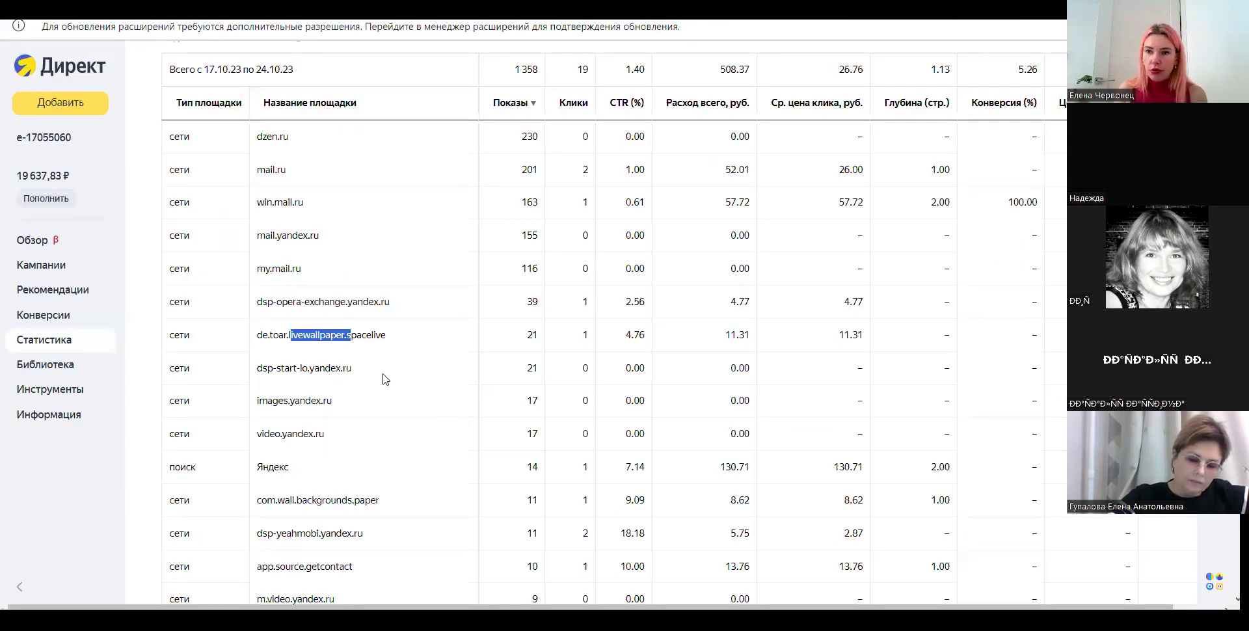
- Export the placement report as an XLSX file and save it in the ПРАКТИКА folder on the desktop
{"action": "scroll", "coordinate": [383, 376], "scroll_direction": "up", "scroll_amount": 5}
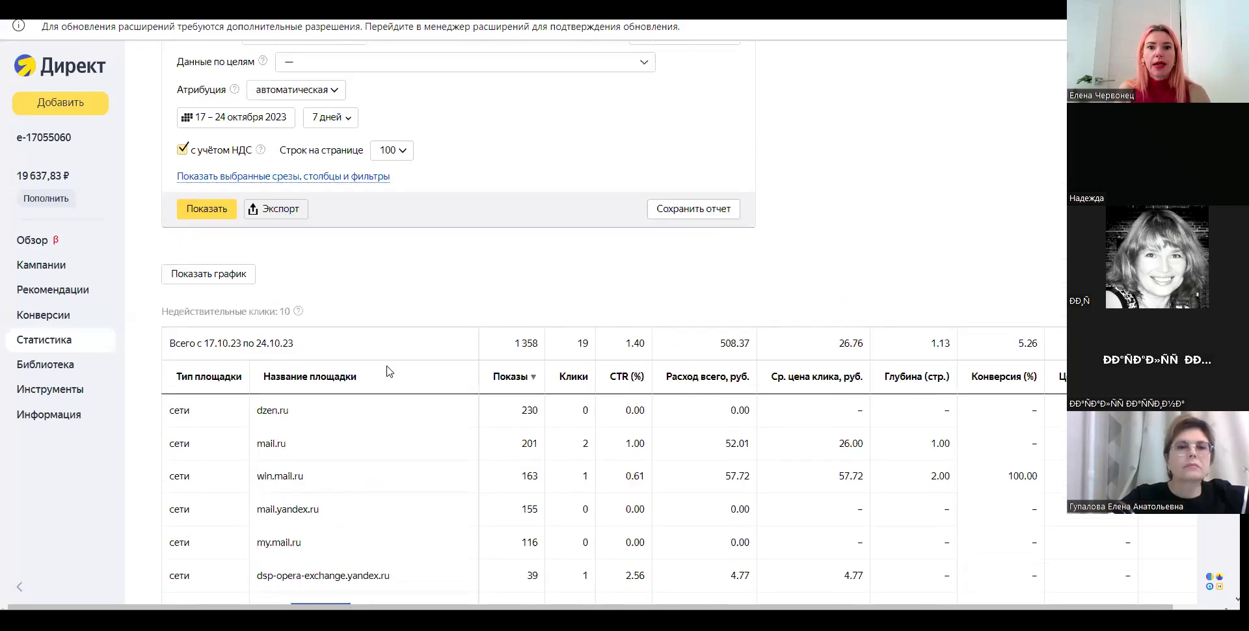
{"action": "left_click", "coordinate": [278, 259]}
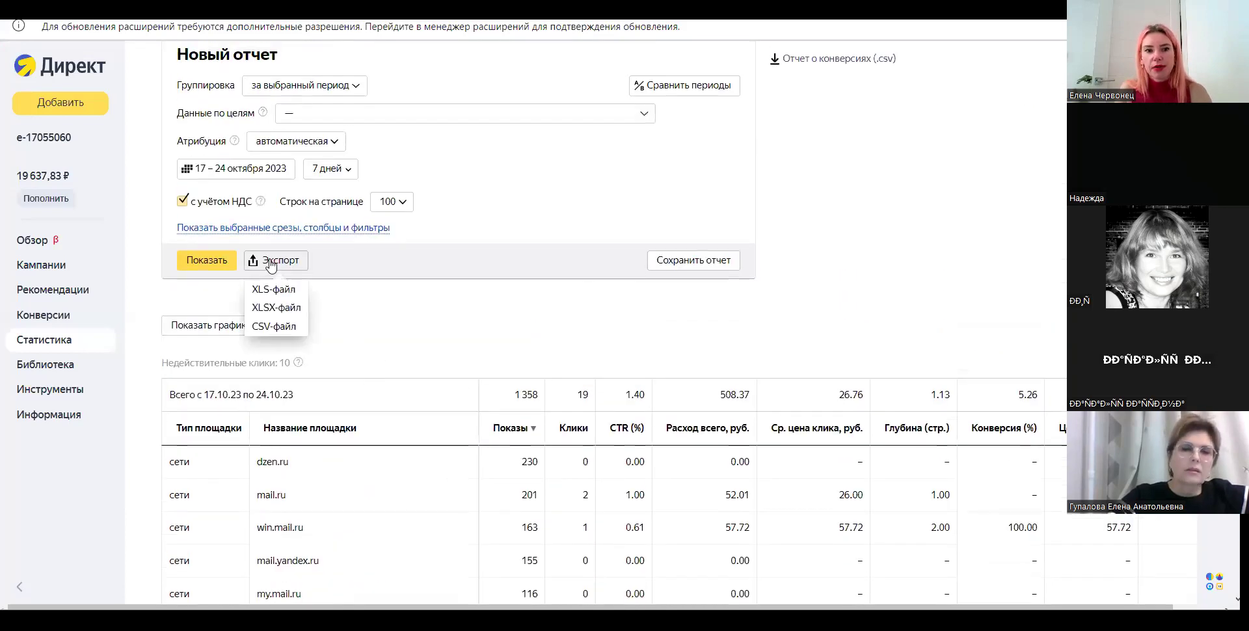
{"action": "left_click", "coordinate": [271, 308]}
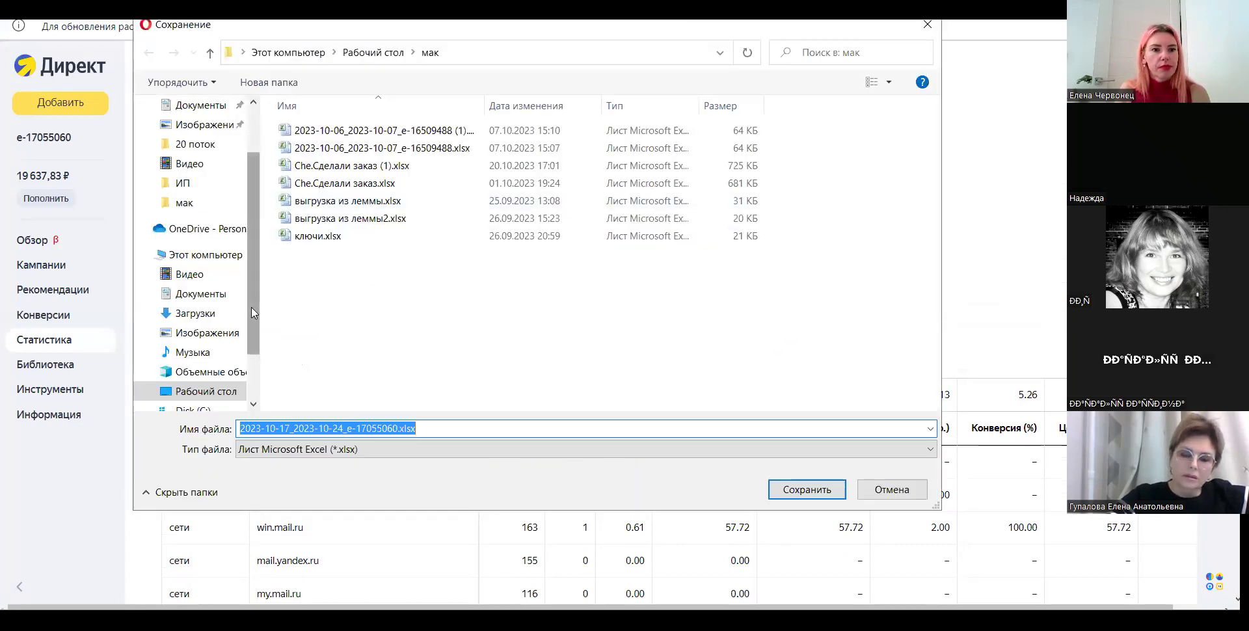
{"action": "left_click_drag", "start_coordinate": [251, 307], "coordinate": [258, 246]}
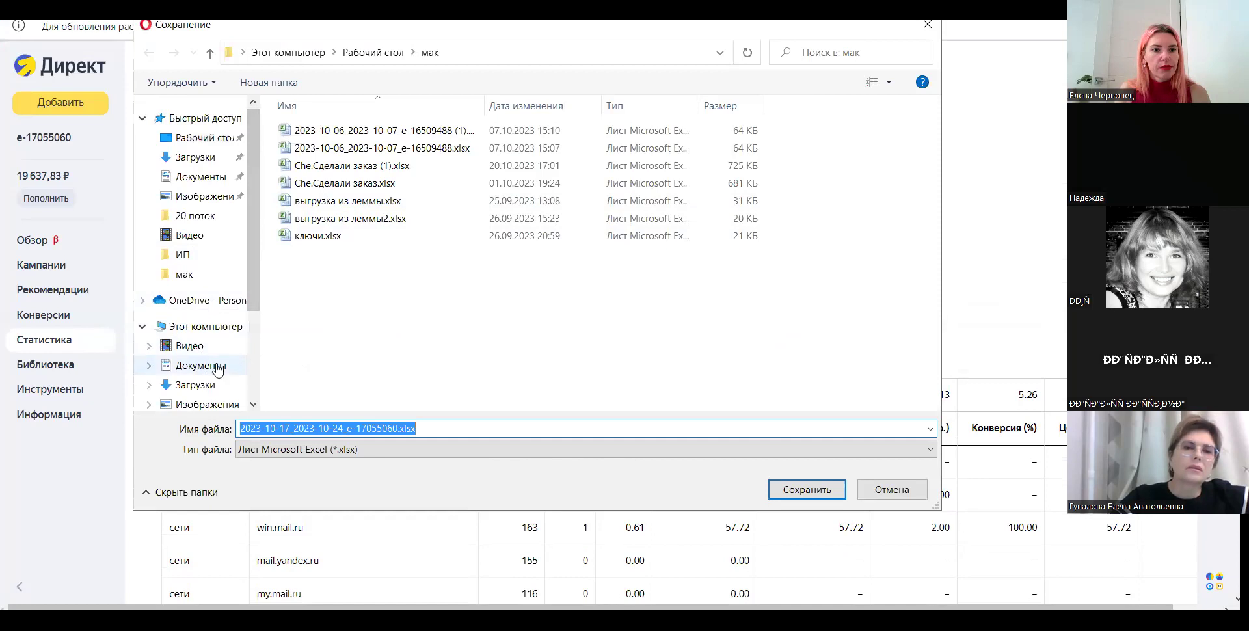
{"action": "scroll", "coordinate": [214, 351], "scroll_direction": "down", "scroll_amount": 1}
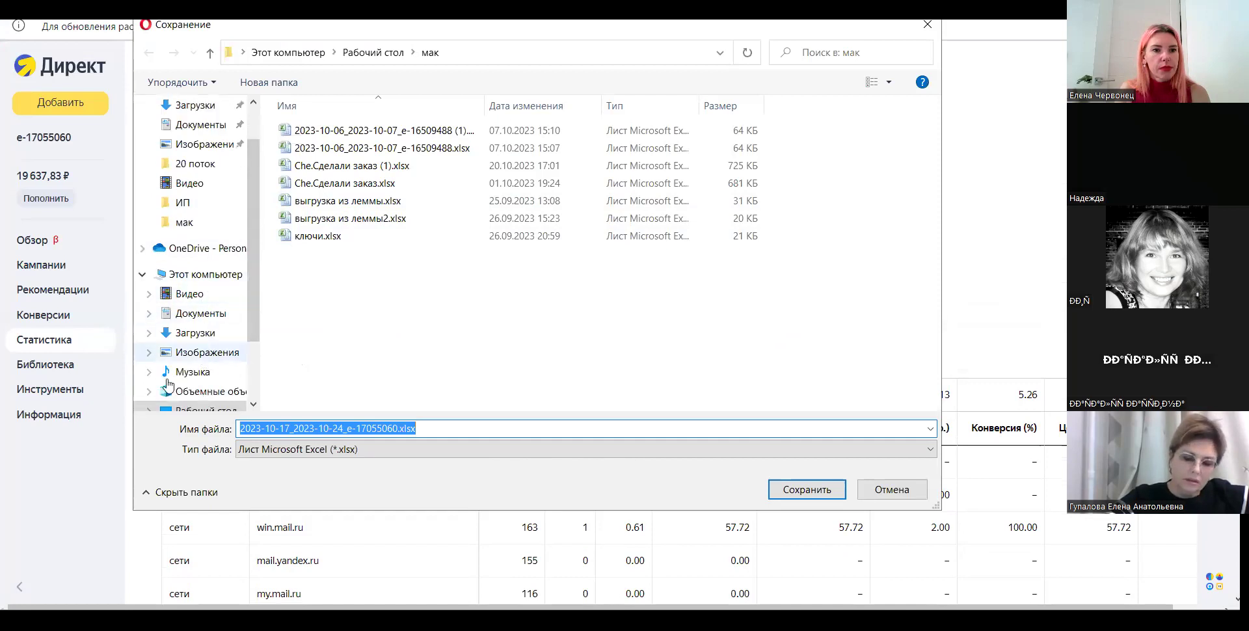
{"action": "scroll", "coordinate": [184, 364], "scroll_direction": "up", "scroll_amount": 1}
{"action": "left_click", "coordinate": [195, 137]}
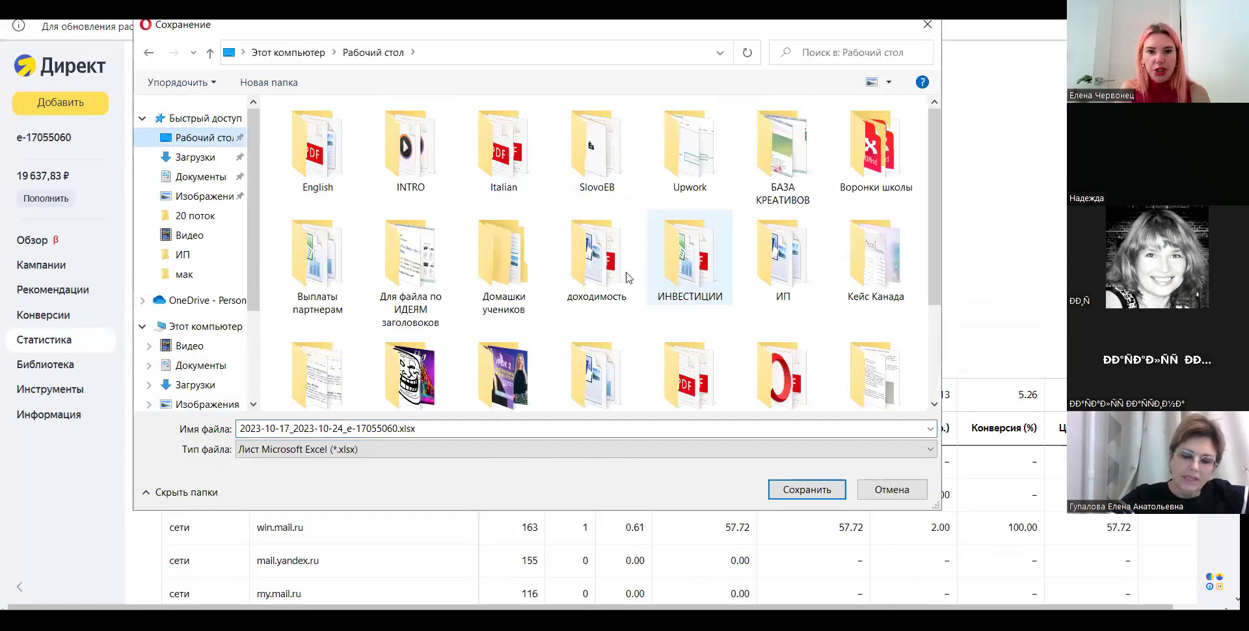
{"action": "left_click_drag", "start_coordinate": [930, 232], "coordinate": [935, 328]}
{"action": "left_click", "coordinate": [416, 331]}
{"action": "double_click", "coordinate": [416, 332]}
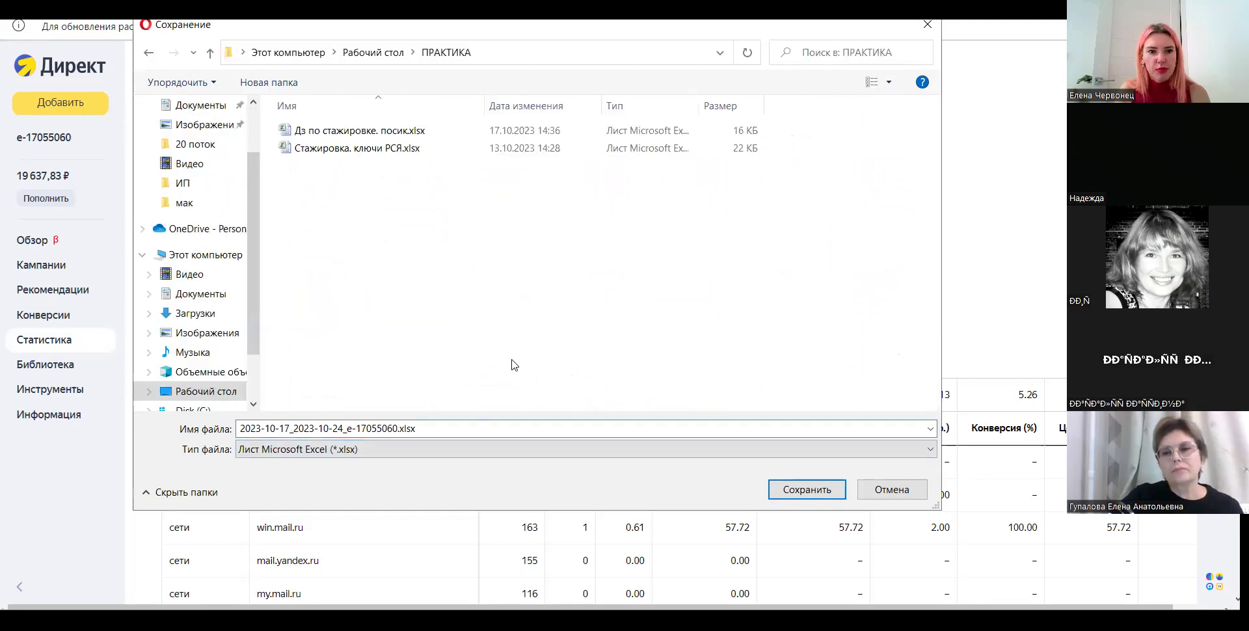
{"action": "left_click", "coordinate": [779, 498]}
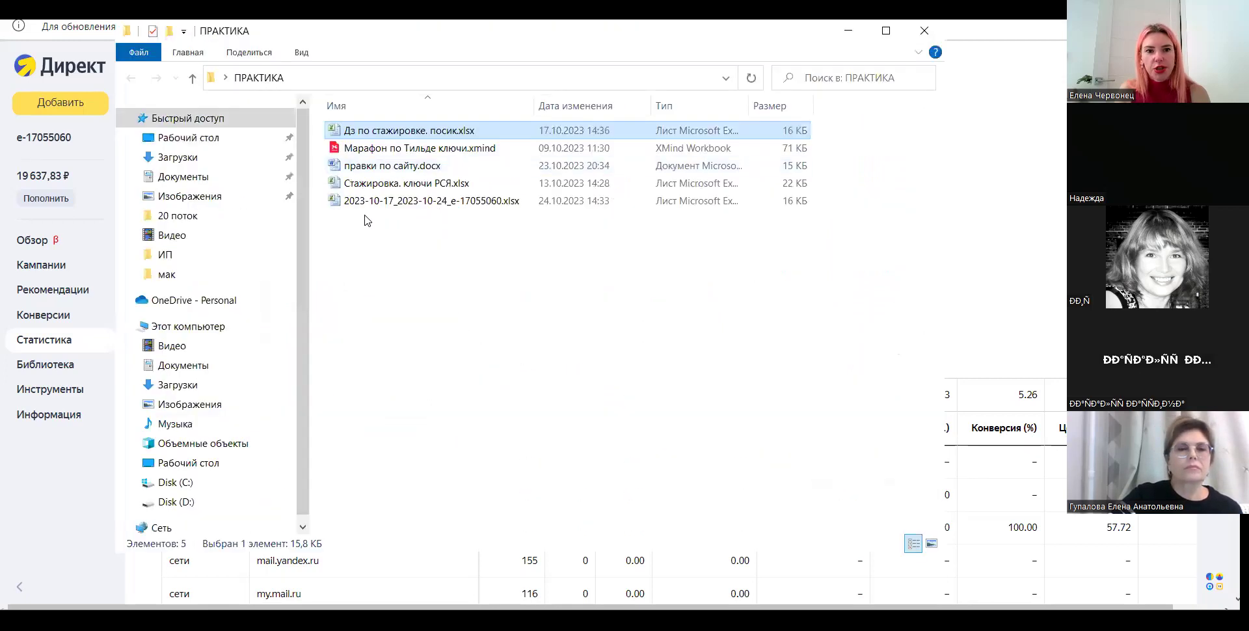
- Open the exported report from the ПРАКТИКА folder in Excel and add filters to the header row 5
{"action": "double_click", "coordinate": [365, 200]}
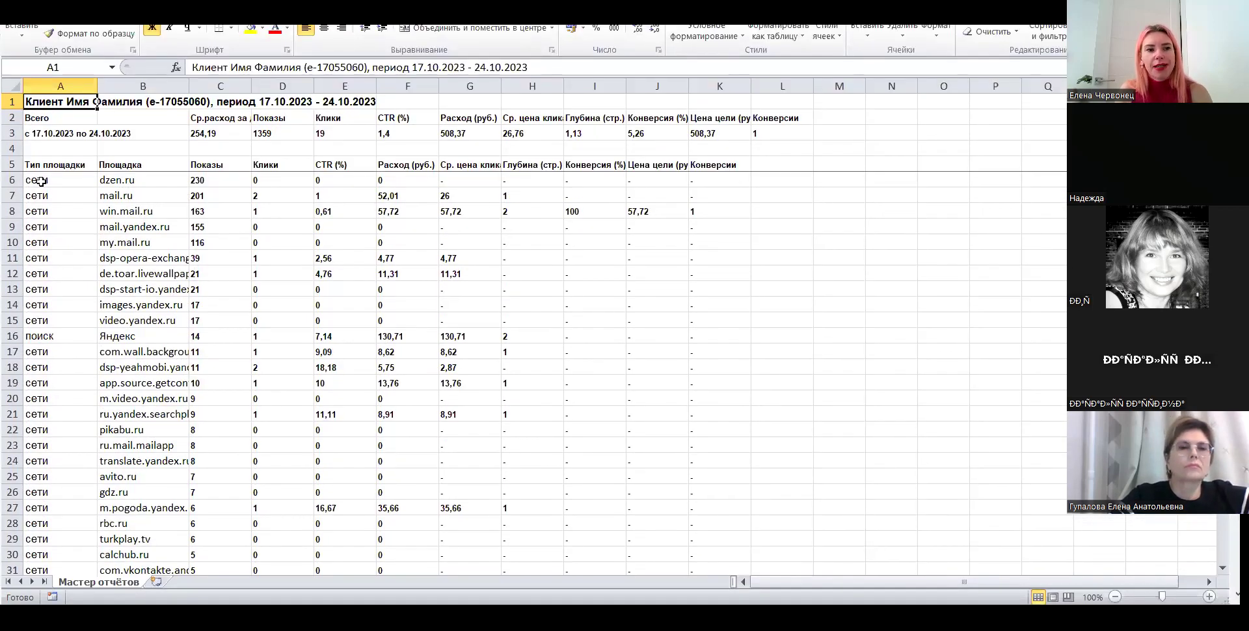
{"action": "left_click", "coordinate": [11, 165]}
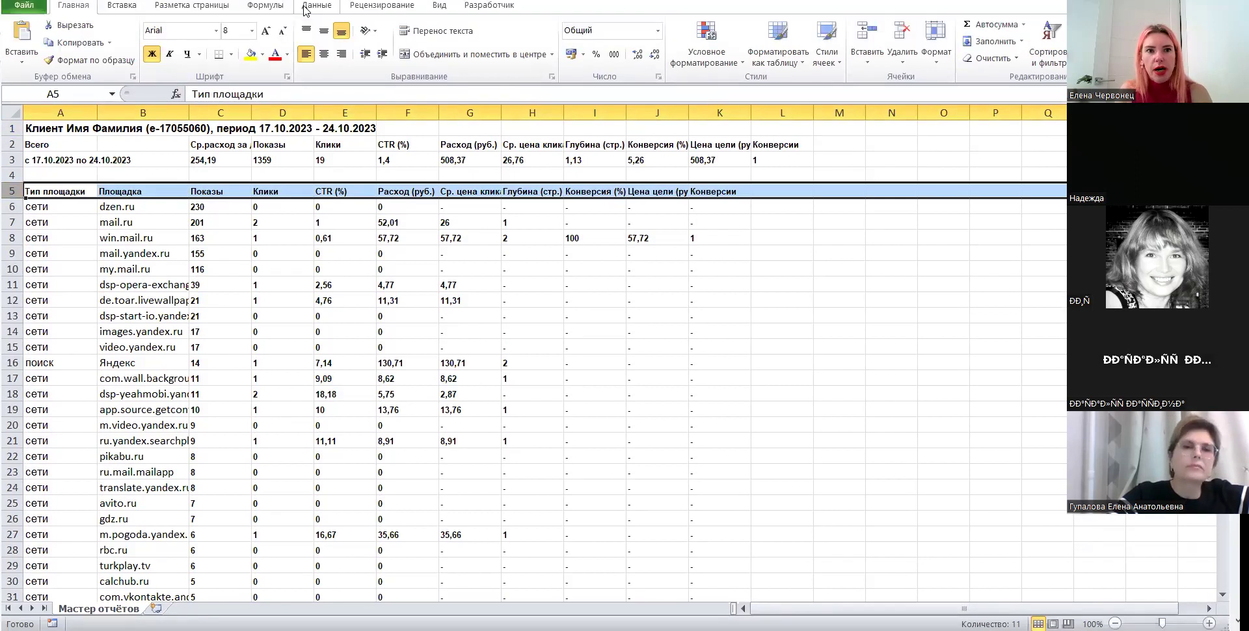
{"action": "left_click", "coordinate": [316, 5]}
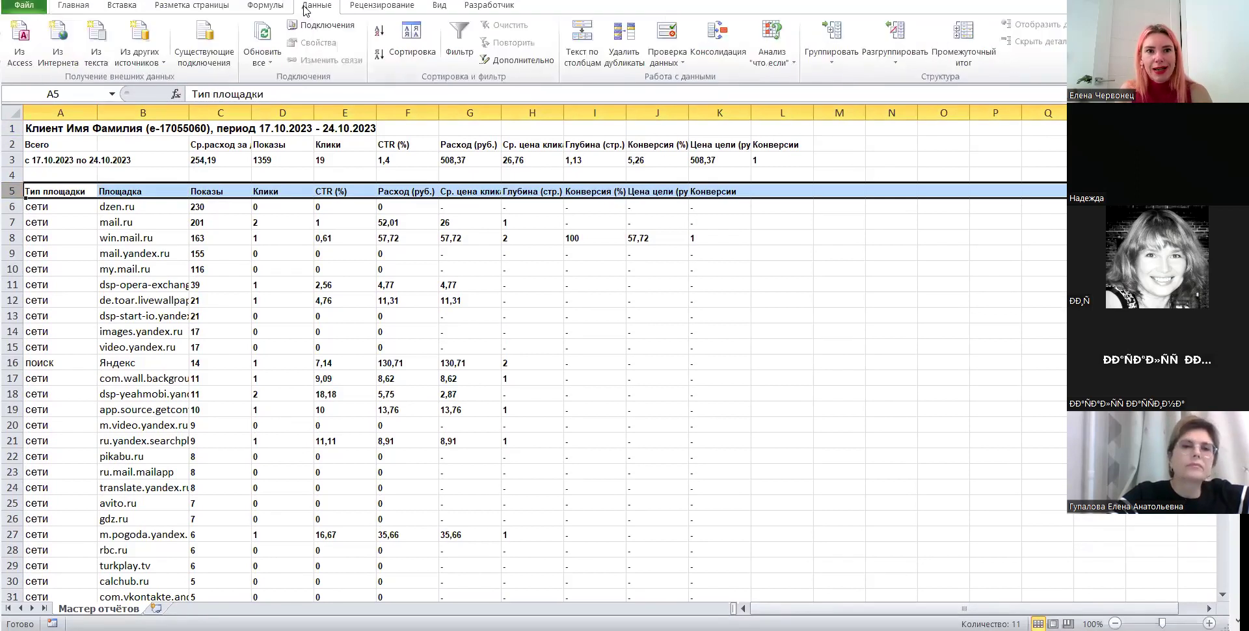
{"action": "left_click", "coordinate": [453, 51]}
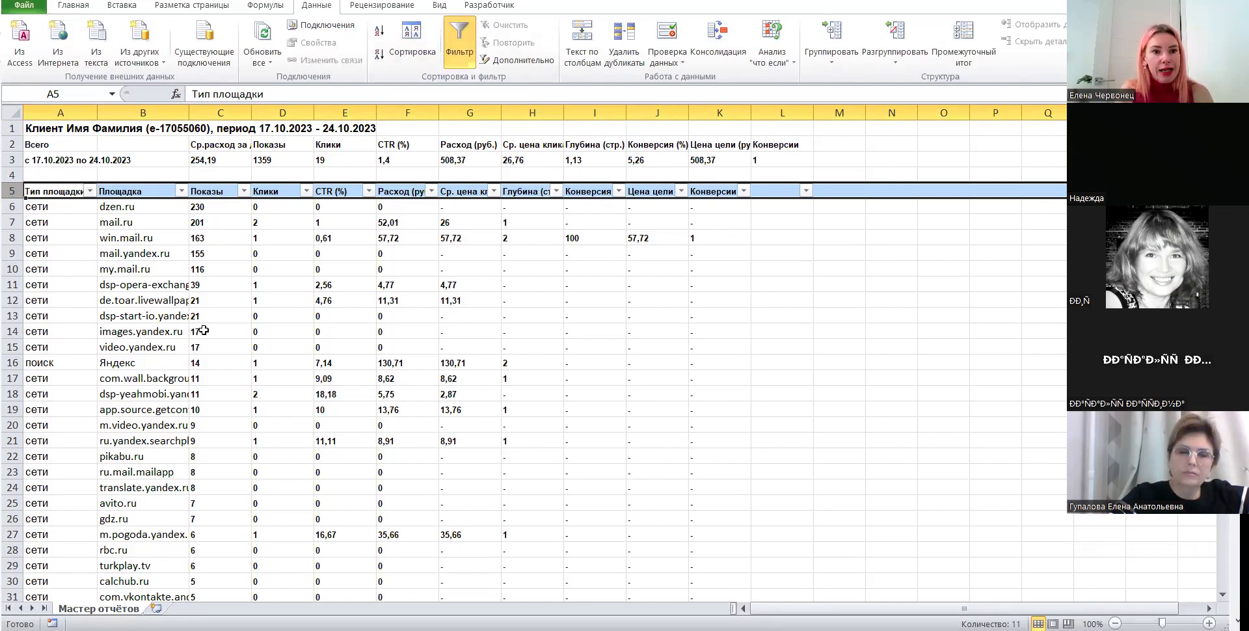
- Widen the Площадка column to fit its names and select the dsp-opera-exchange.yandex.ru and de.toar.livewallpaper.spacelive cells
{"action": "left_click", "coordinate": [220, 315]}
{"action": "left_click_drag", "start_coordinate": [189, 112], "coordinate": [277, 110]}
{"action": "left_click_drag", "start_coordinate": [128, 286], "coordinate": [128, 301]}
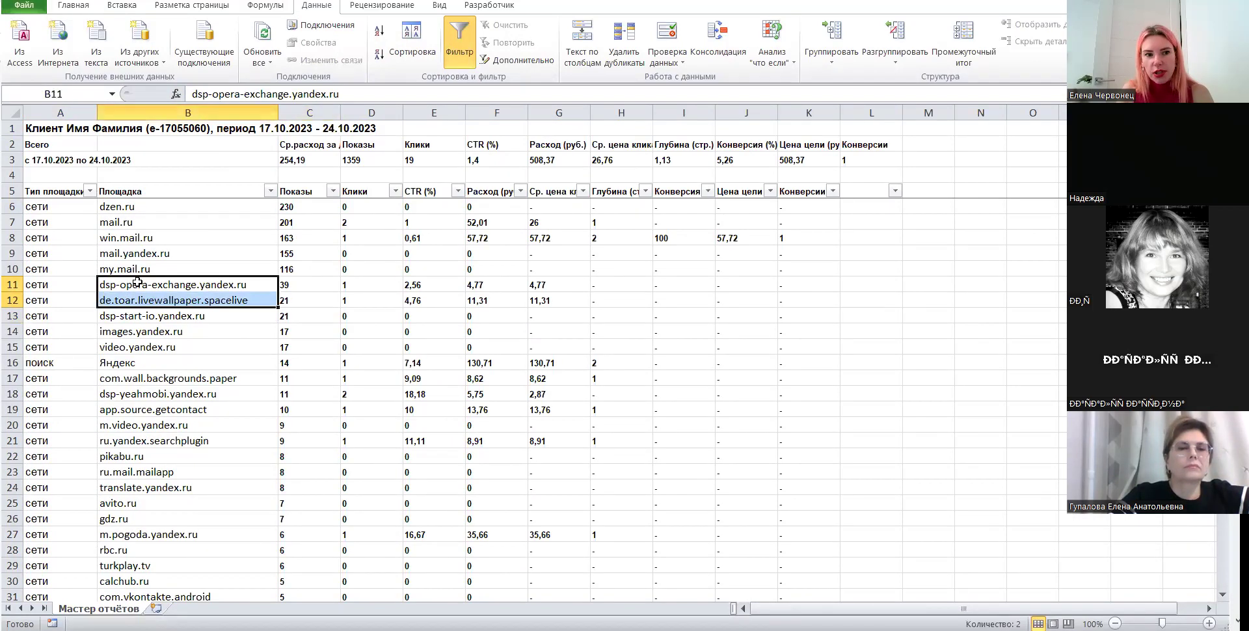
- Switch to the Yandex Direct placement report to look at it and return to the exported workbook in Excel
{"action": "key", "text": "alt+Tab"}
{"action": "key", "text": "alt+Tab"}
{"action": "key", "text": "alt+Tab"}
{"action": "key", "text": "alt+Tab"}
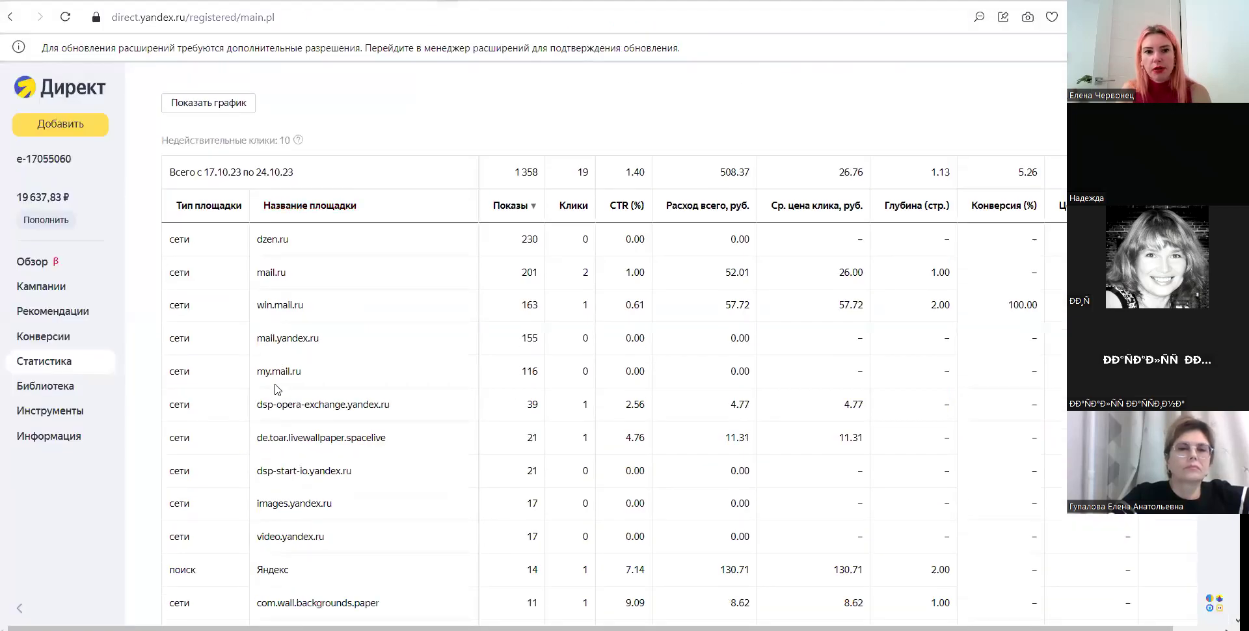
{"action": "key", "text": "alt+Tab"}
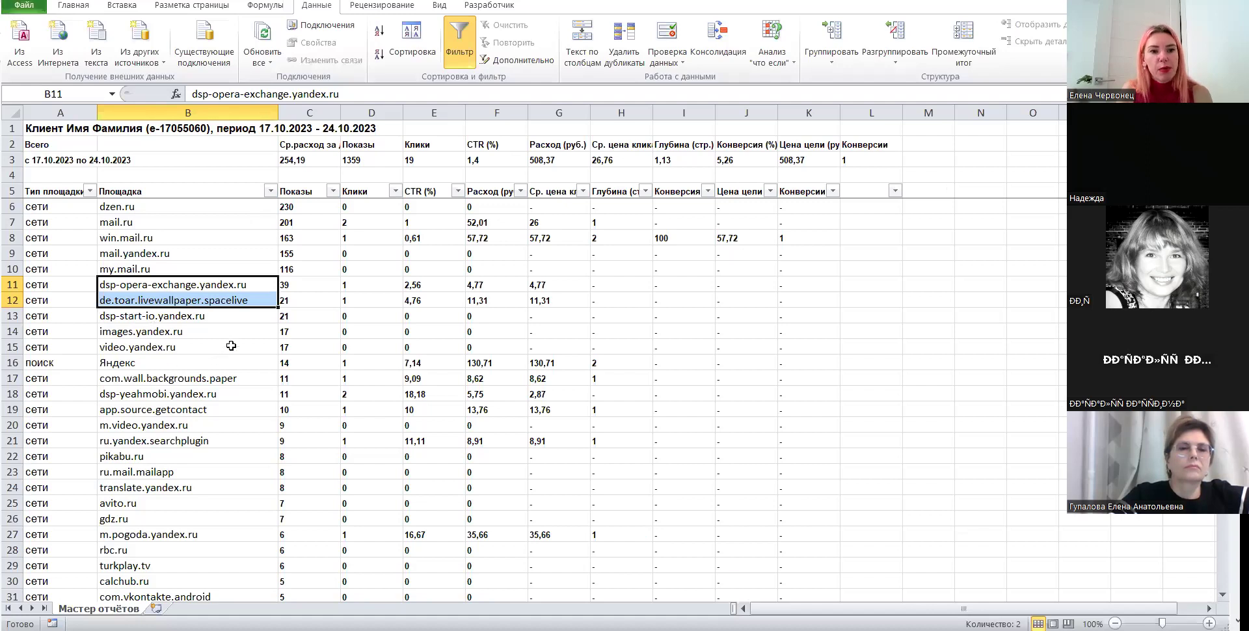
- Filter the Площадка column to names containing "dsp" and select the filtered placement cells
{"action": "left_click", "coordinate": [115, 289]}
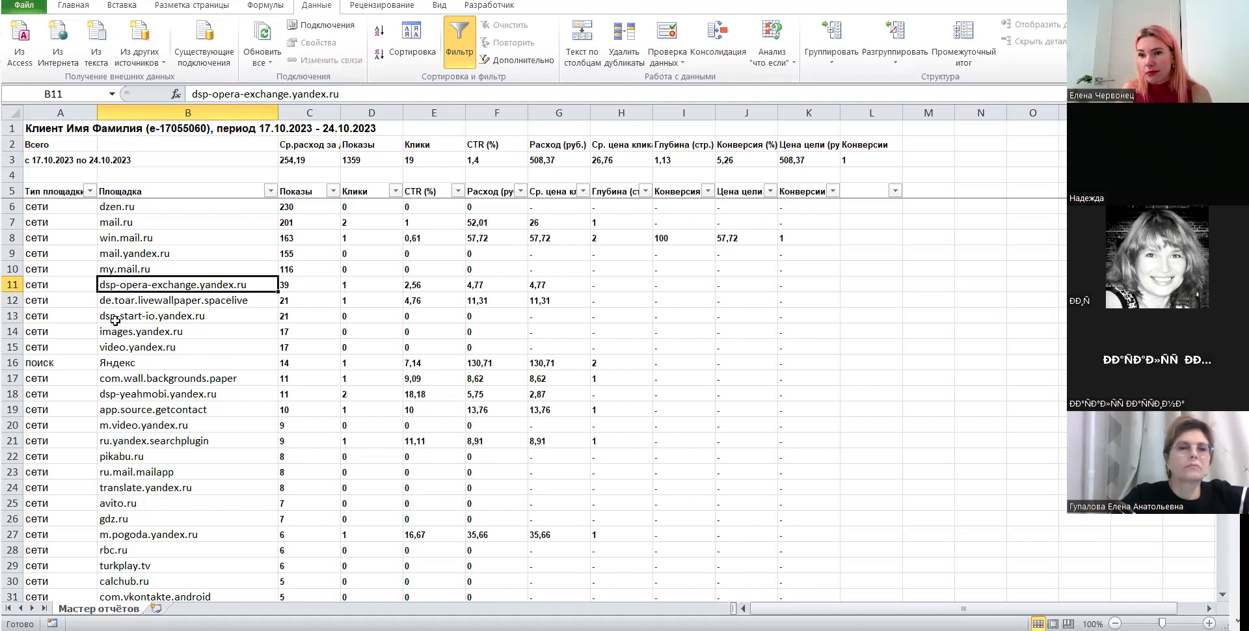
{"action": "left_click", "coordinate": [270, 190]}
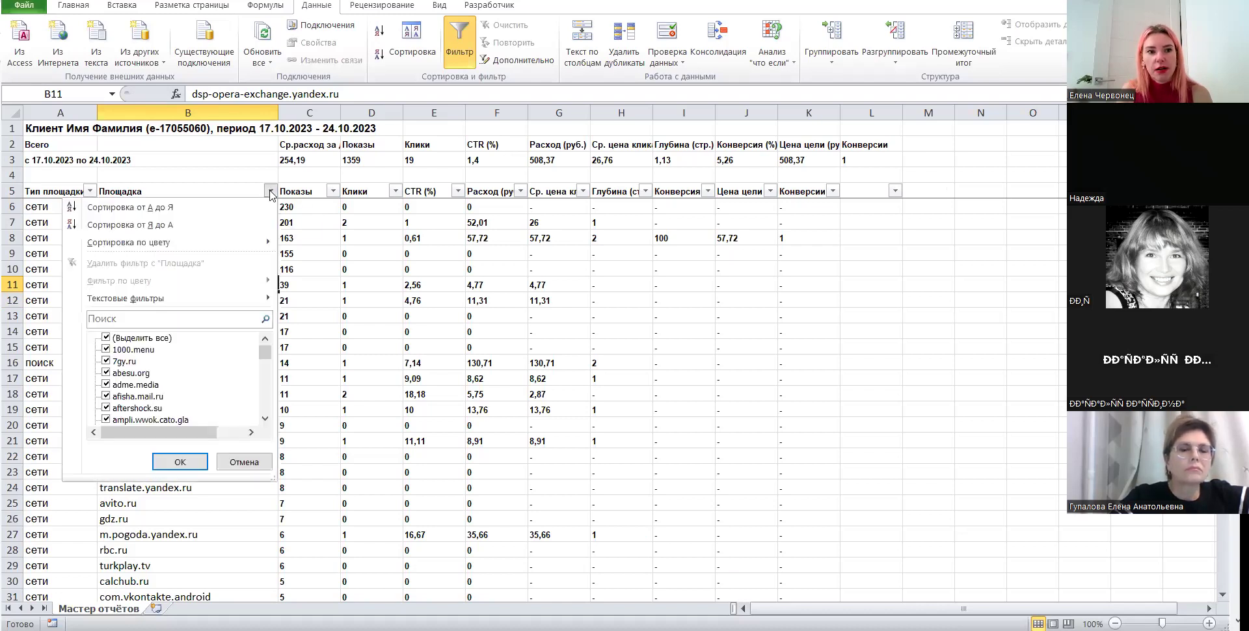
{"action": "mouse_move", "coordinate": [254, 298]}
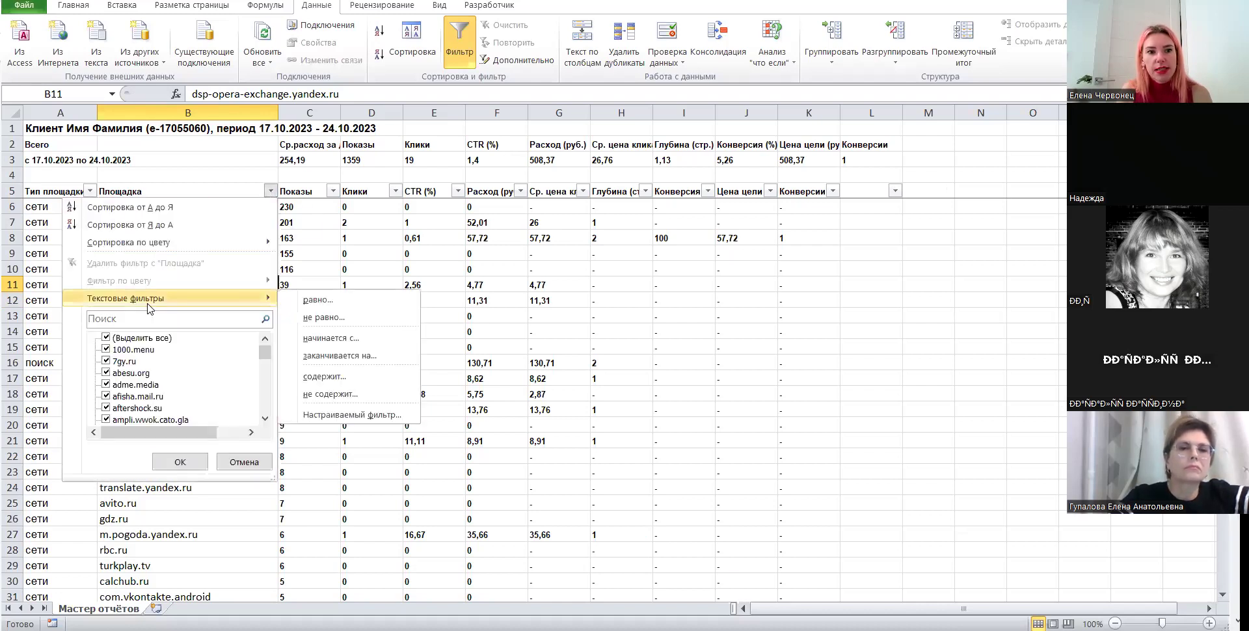
{"action": "left_click", "coordinate": [333, 384]}
{"action": "type", "text": "dsp"}
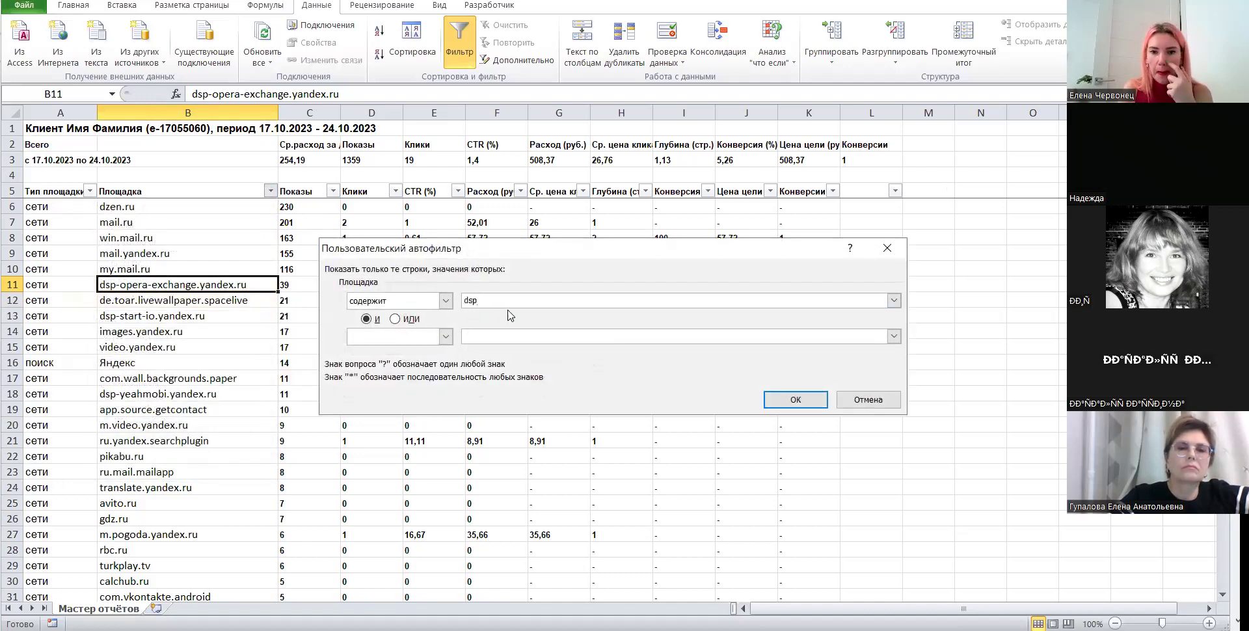
{"action": "left_click", "coordinate": [794, 399]}
{"action": "left_click_drag", "start_coordinate": [155, 271], "coordinate": [150, 211]}
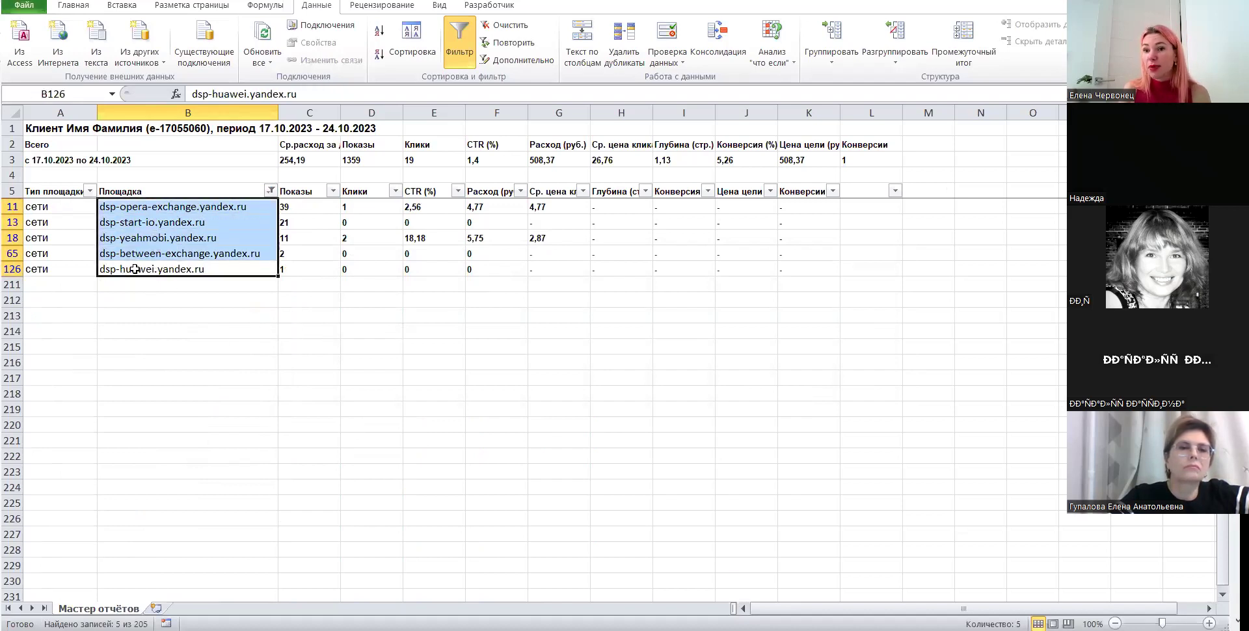
{"action": "left_click", "coordinate": [139, 322]}
{"action": "left_click_drag", "start_coordinate": [156, 207], "coordinate": [195, 269]}
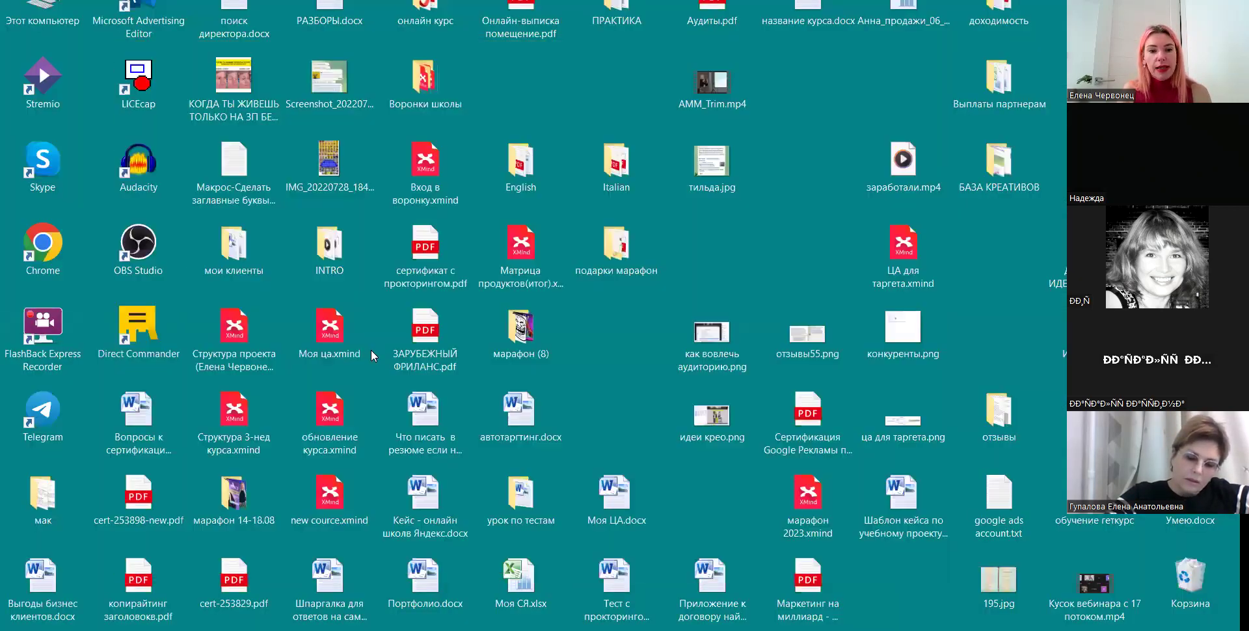
- Launch Direct Commander from the desktop
{"action": "key", "text": "super+d"}
{"action": "double_click", "coordinate": [138, 335]}
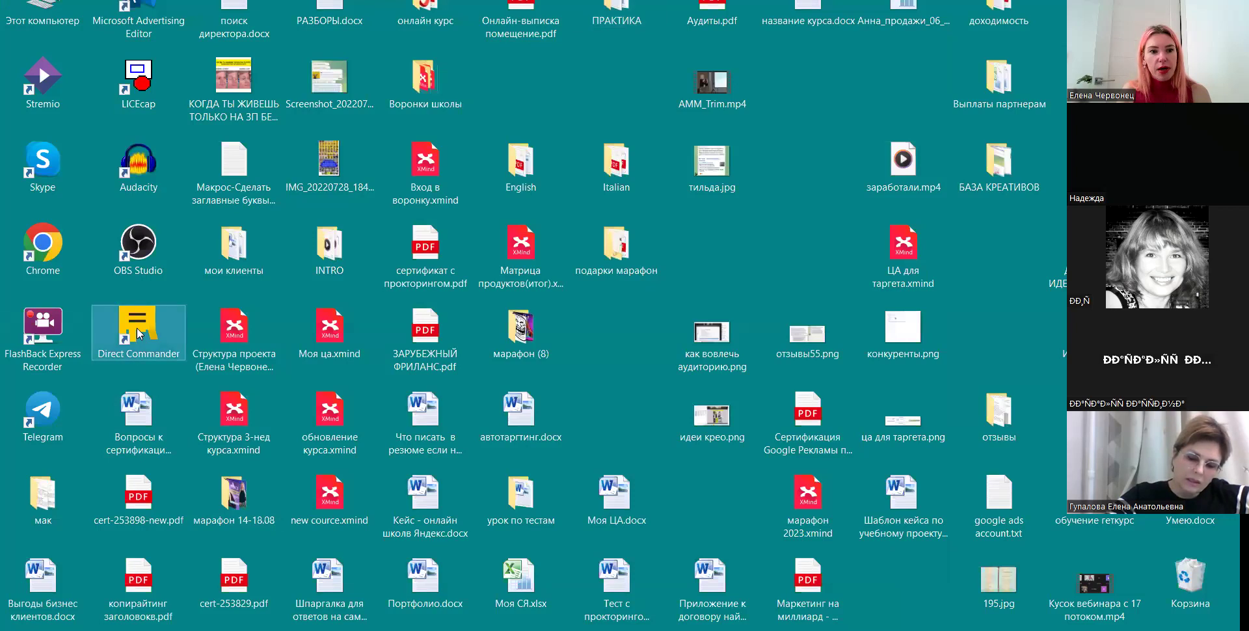
{"action": "key", "text": "alt+Tab"}
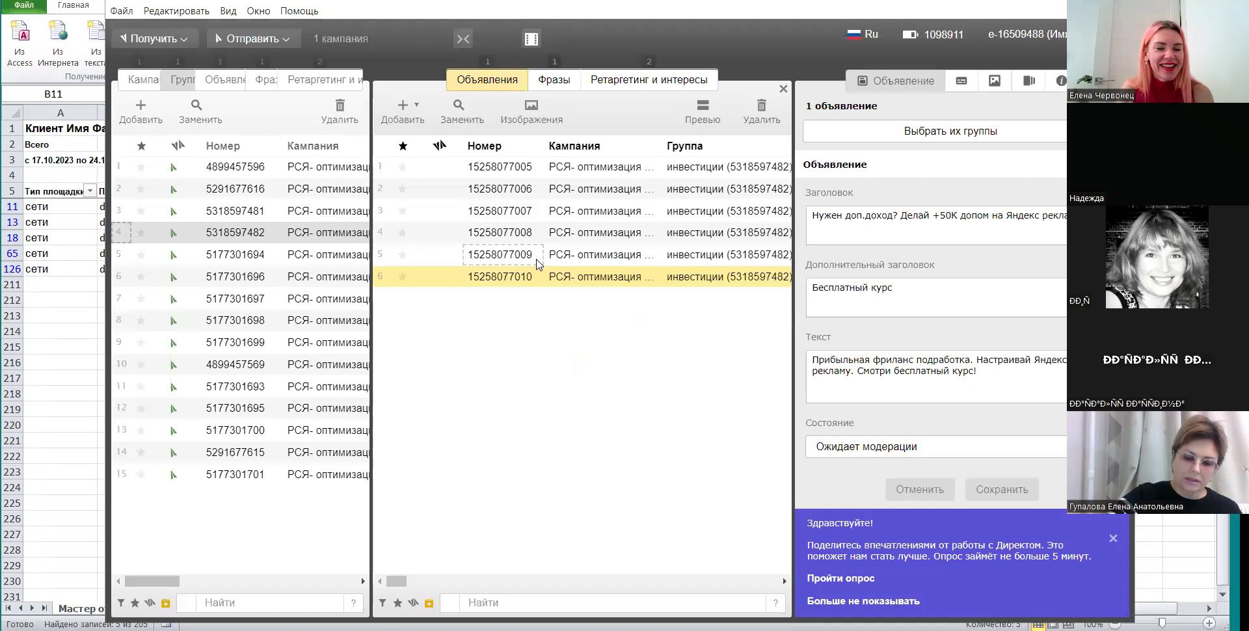
- Check the account login in Yandex Direct in the browser and switch Direct Commander to that same login
{"action": "left_click", "coordinate": [112, 15]}
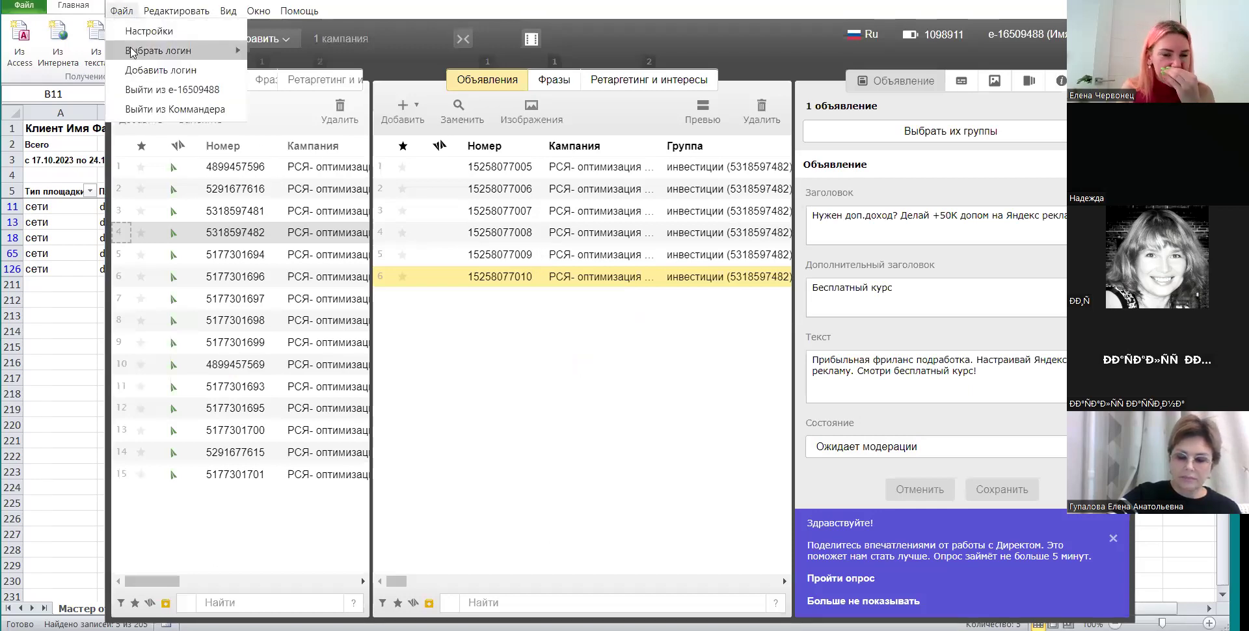
{"action": "mouse_move", "coordinate": [132, 53]}
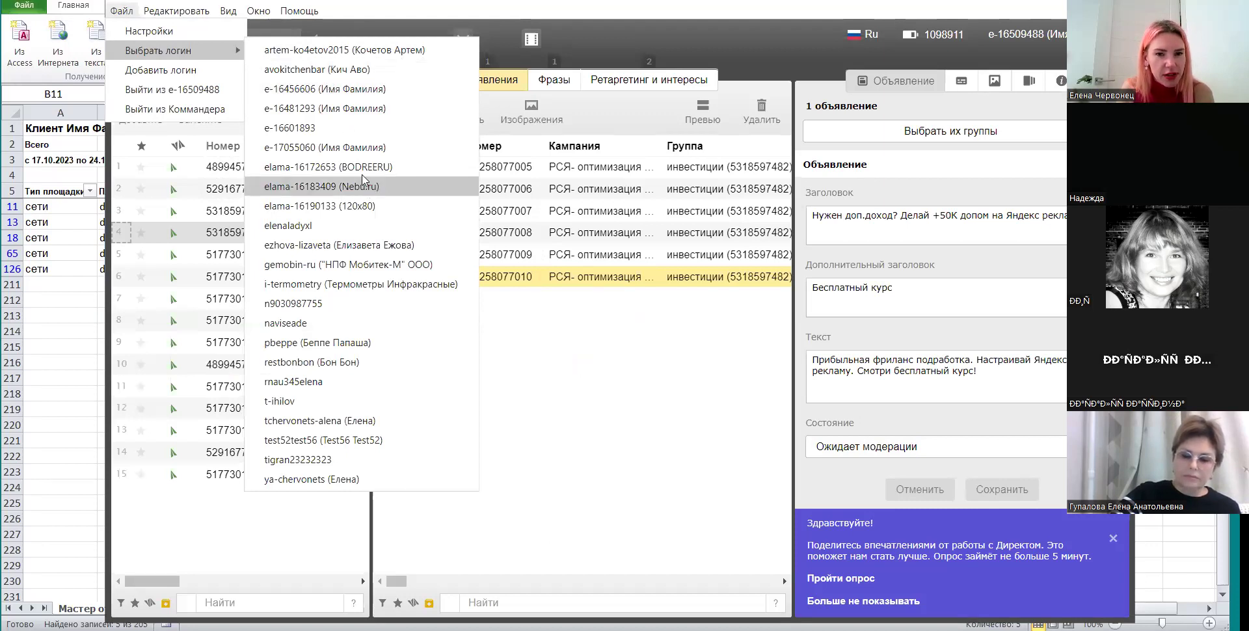
{"action": "key", "text": "alt+Tab"}
{"action": "key", "text": "Tab"}
{"action": "key", "text": "Tab"}
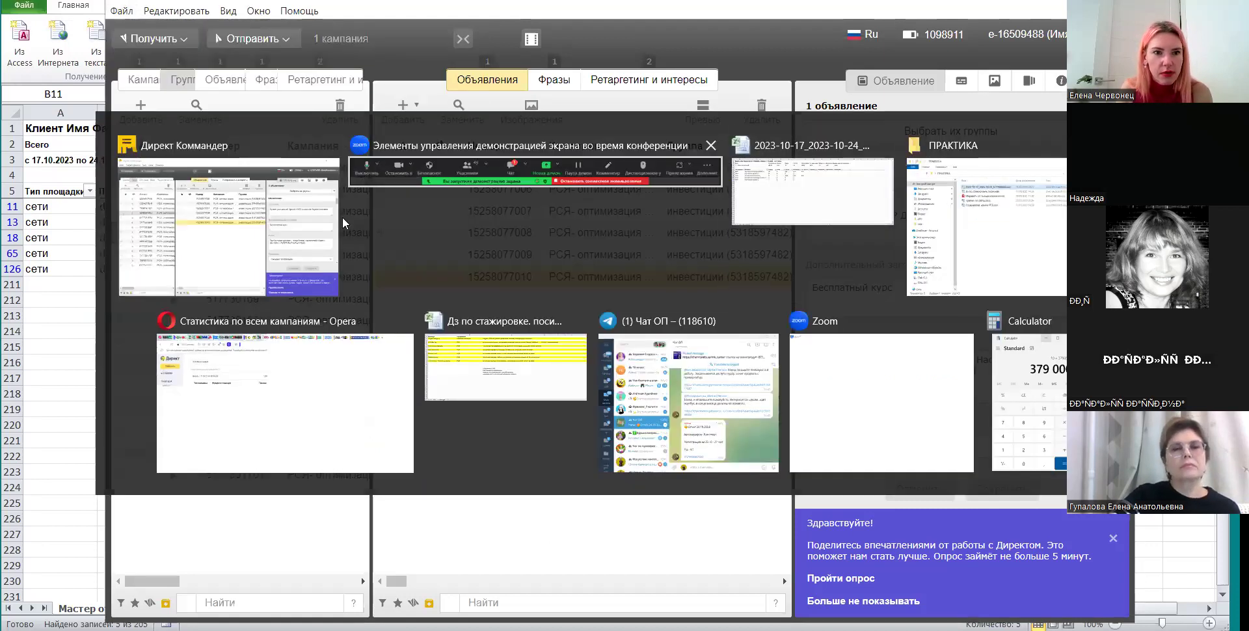
{"action": "key", "text": "alt+Tab"}
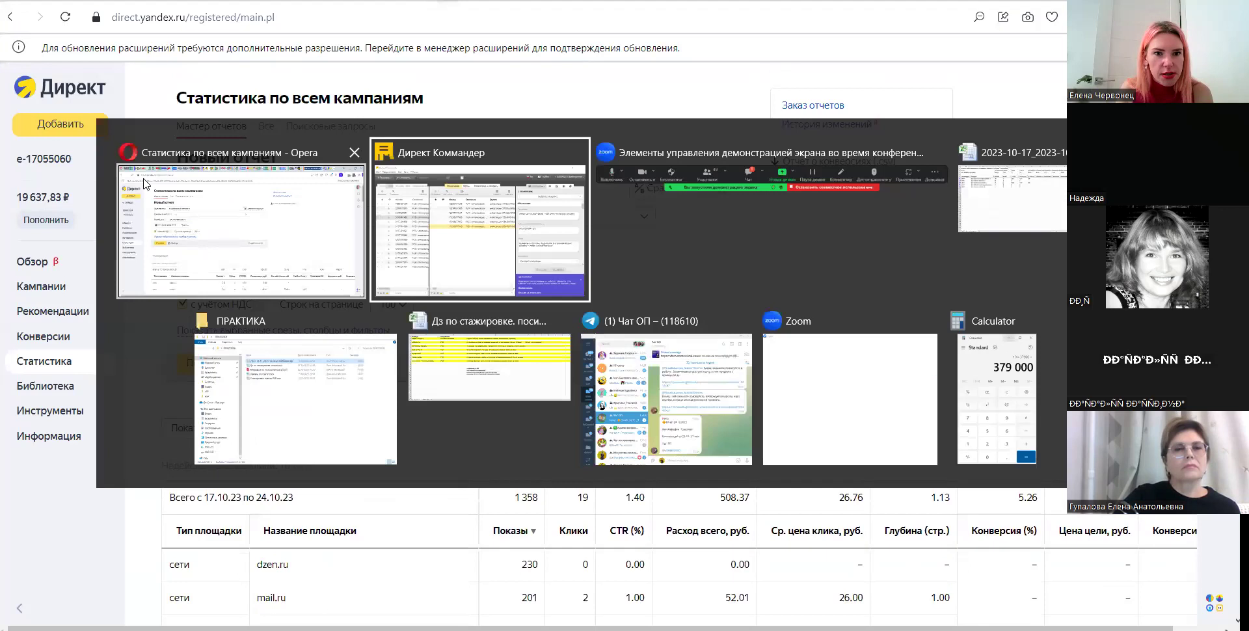
{"action": "left_click", "coordinate": [124, 11]}
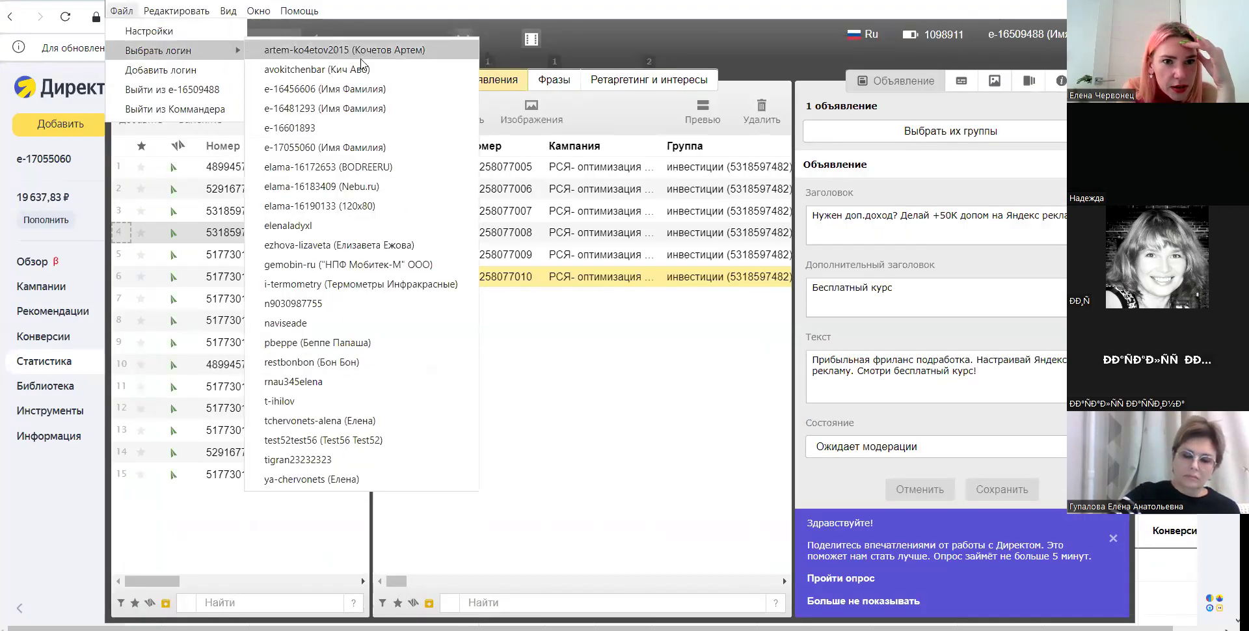
{"action": "left_click", "coordinate": [377, 146]}
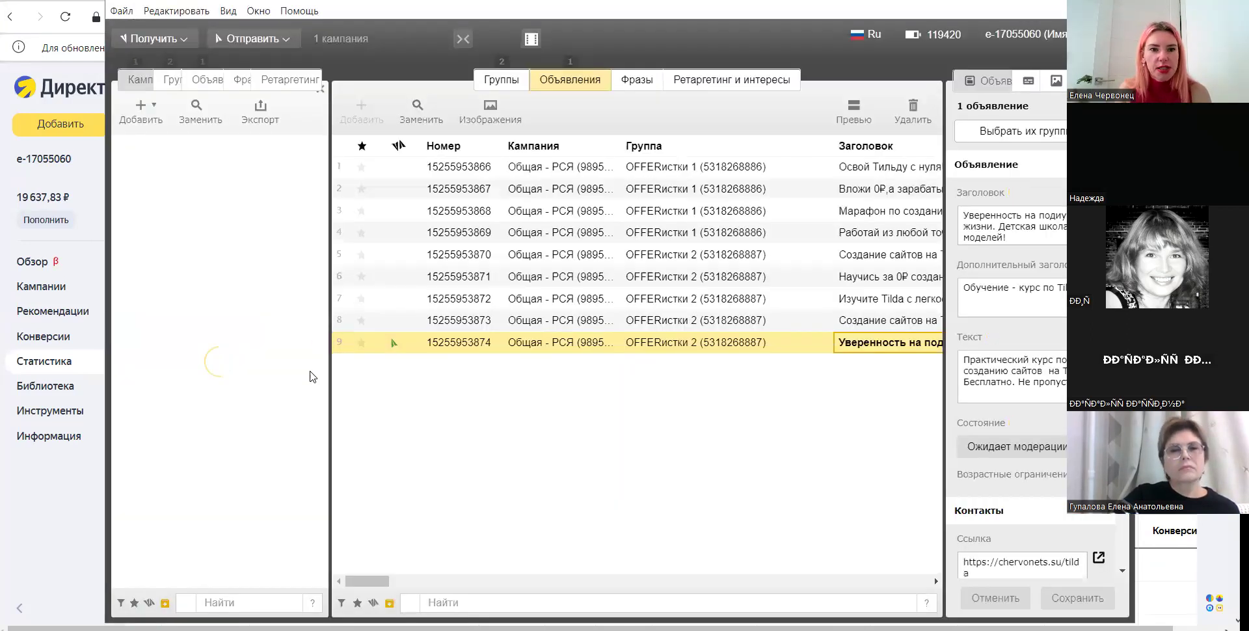
- Widen the campaign list to show the full names and select the Общая - РСЯ campaign
{"action": "left_click", "coordinate": [333, 361]}
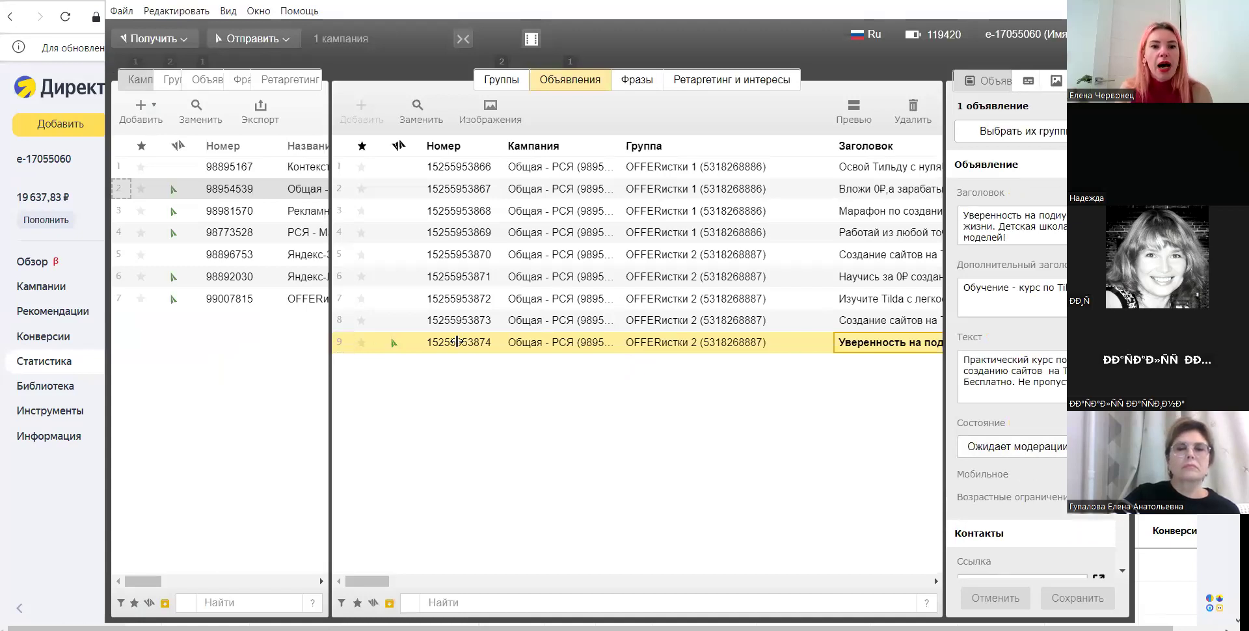
{"action": "left_click_drag", "start_coordinate": [459, 341], "coordinate": [515, 341]}
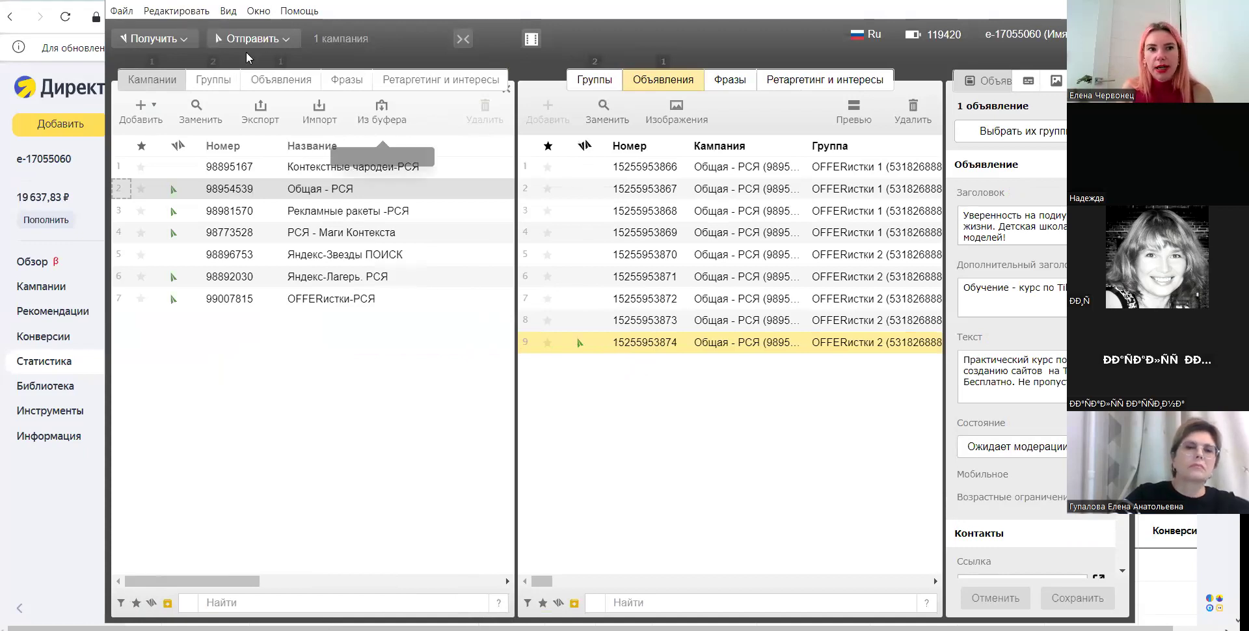
{"action": "left_click", "coordinate": [170, 38]}
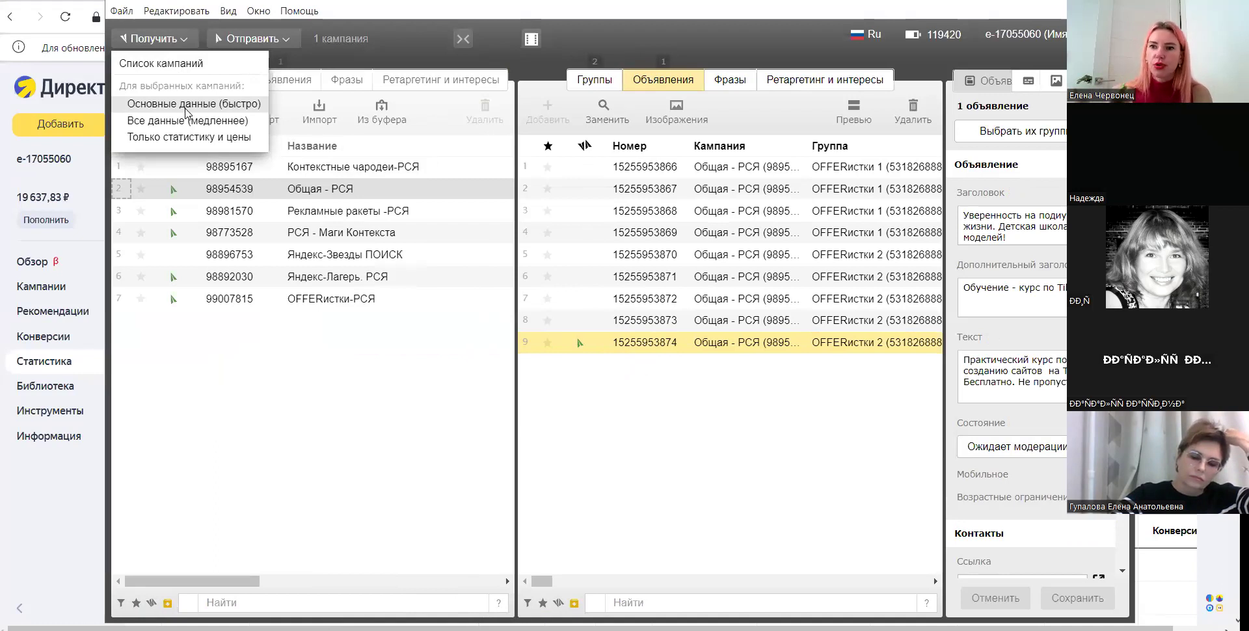
{"action": "left_click", "coordinate": [327, 192]}
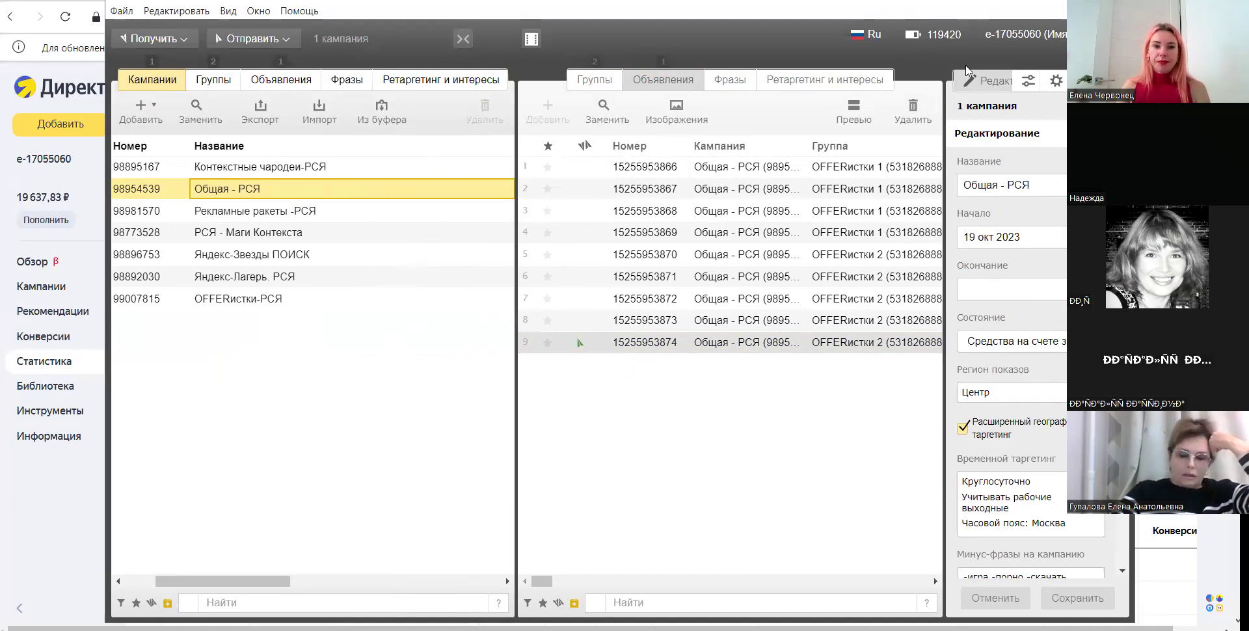
- Switch to Excel, copy the filtered dsp placement names from the Площадка column, and return to Direct Commander
{"action": "key", "text": "alt+Tab"}
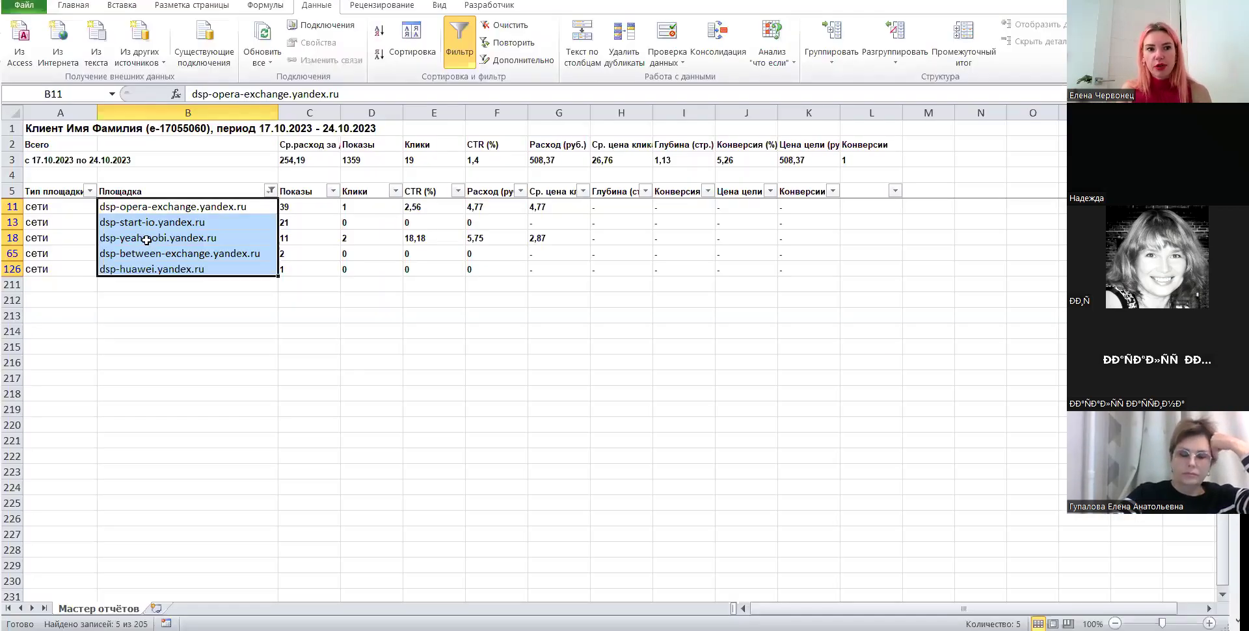
{"action": "left_click_drag", "start_coordinate": [104, 206], "coordinate": [156, 269]}
{"action": "key", "text": "ctrl+c"}
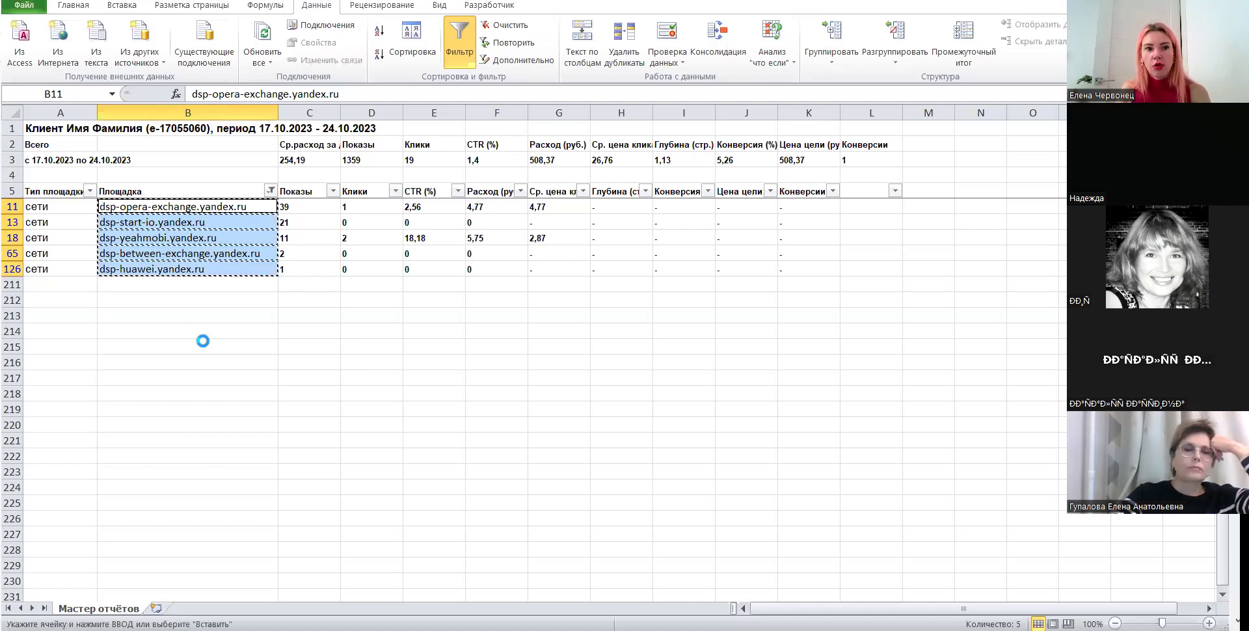
{"action": "key", "text": "alt+Tab"}
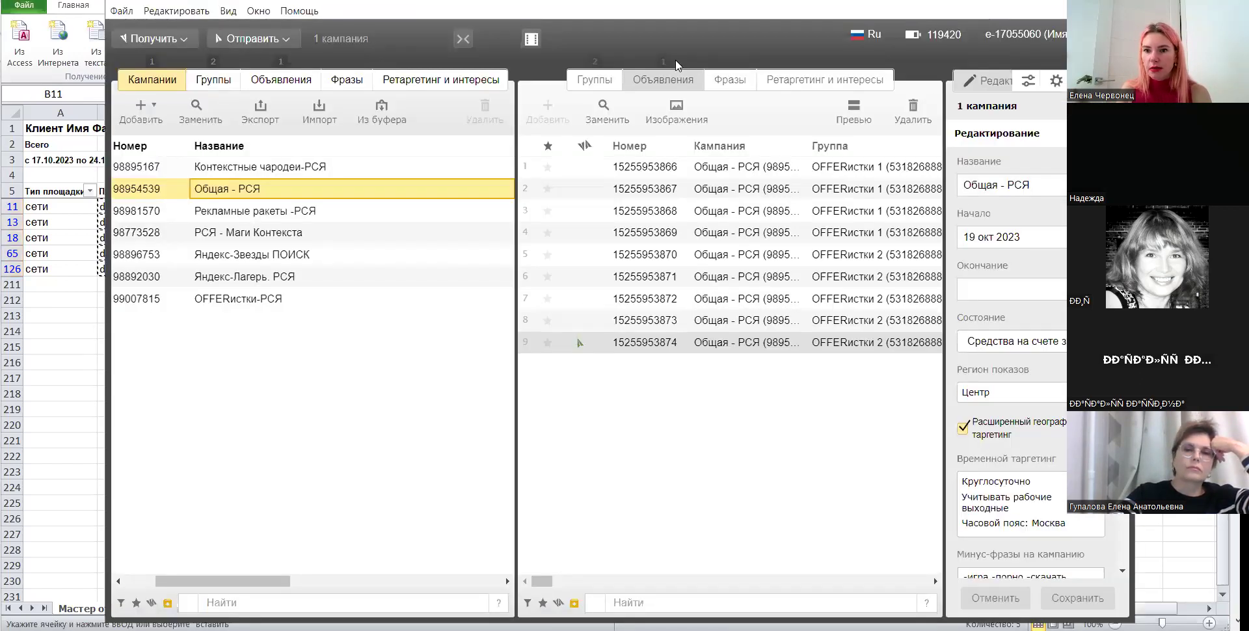
- Append a comma and the copied dsp placements to the prohibited placements of the Общая - РСЯ campaign and save the changes
{"action": "left_click", "coordinate": [1028, 80]}
{"action": "scroll", "coordinate": [1011, 348], "scroll_direction": "down", "scroll_amount": 3}
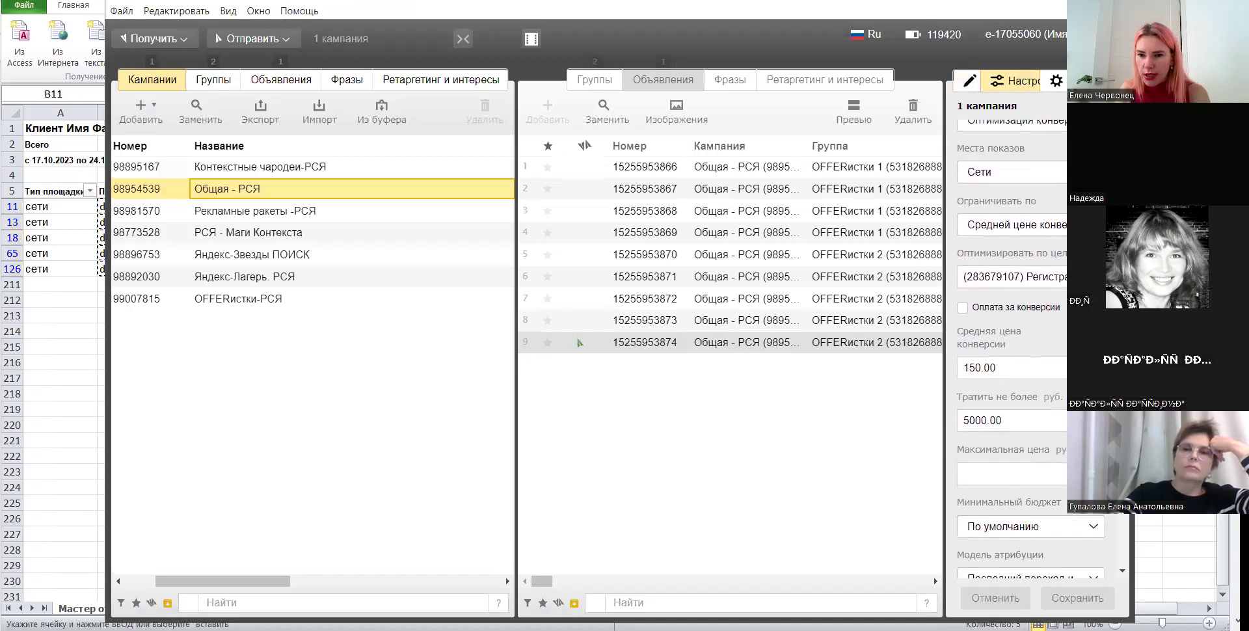
{"action": "scroll", "coordinate": [1011, 348], "scroll_direction": "down", "scroll_amount": 5}
{"action": "scroll", "coordinate": [1039, 378], "scroll_direction": "down", "scroll_amount": 1}
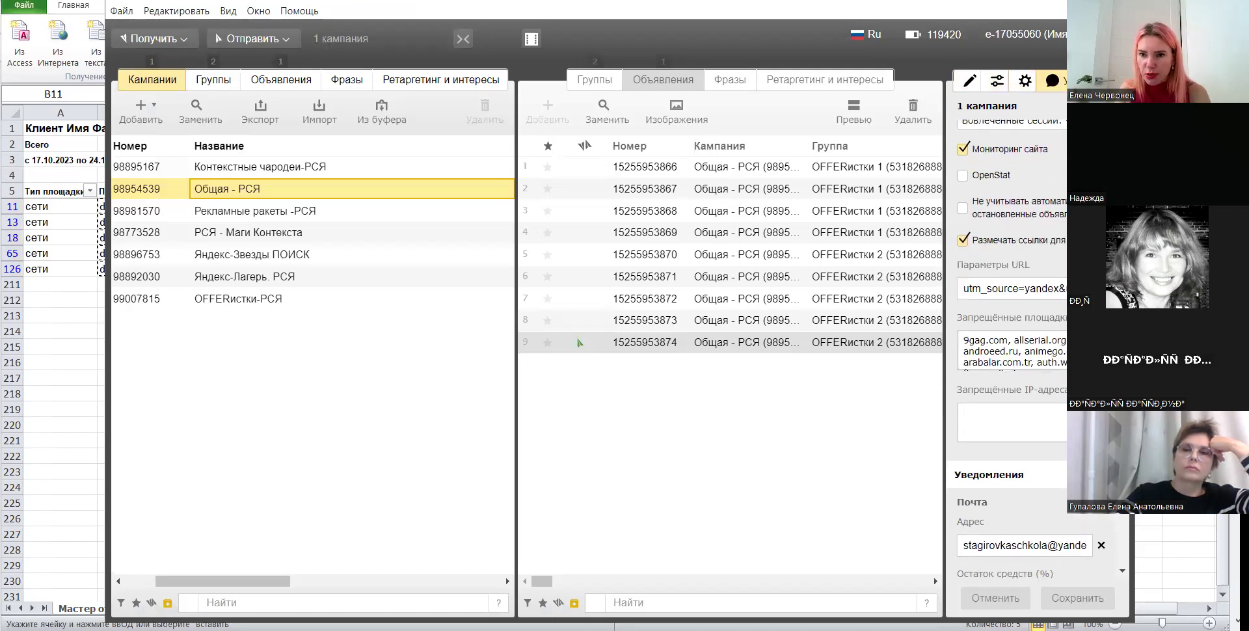
{"action": "left_click", "coordinate": [1011, 351]}
{"action": "scroll", "coordinate": [1012, 396], "scroll_direction": "down", "scroll_amount": 5}
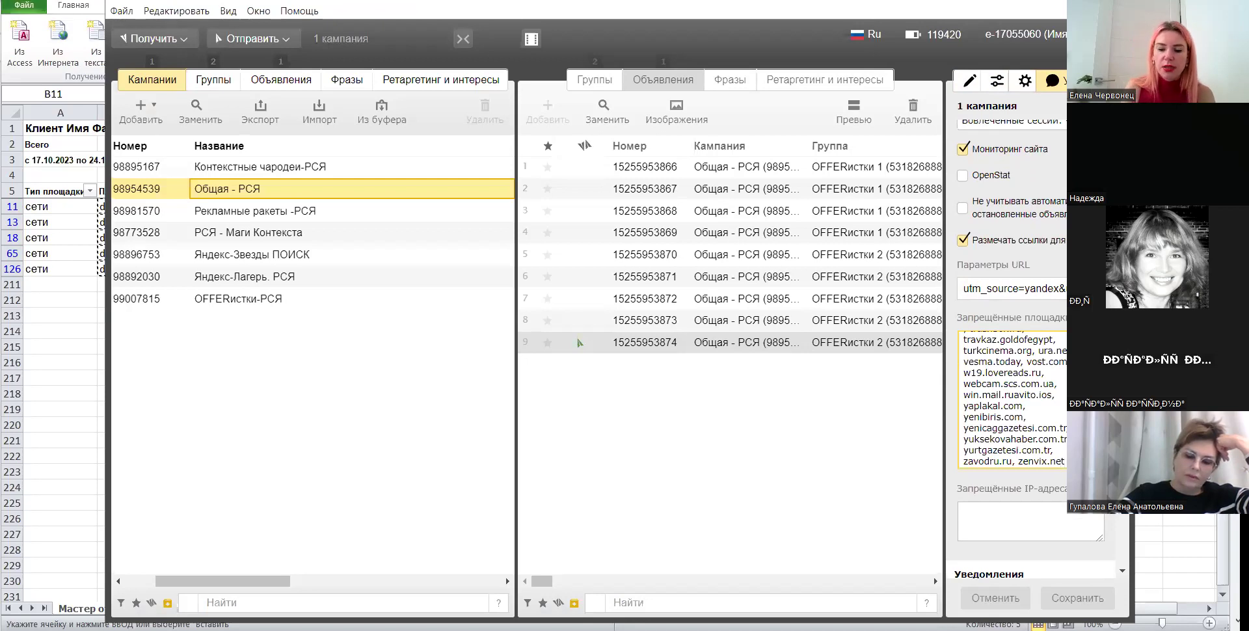
{"action": "type", "text": ","}
{"action": "key", "text": "ctrl+v"}
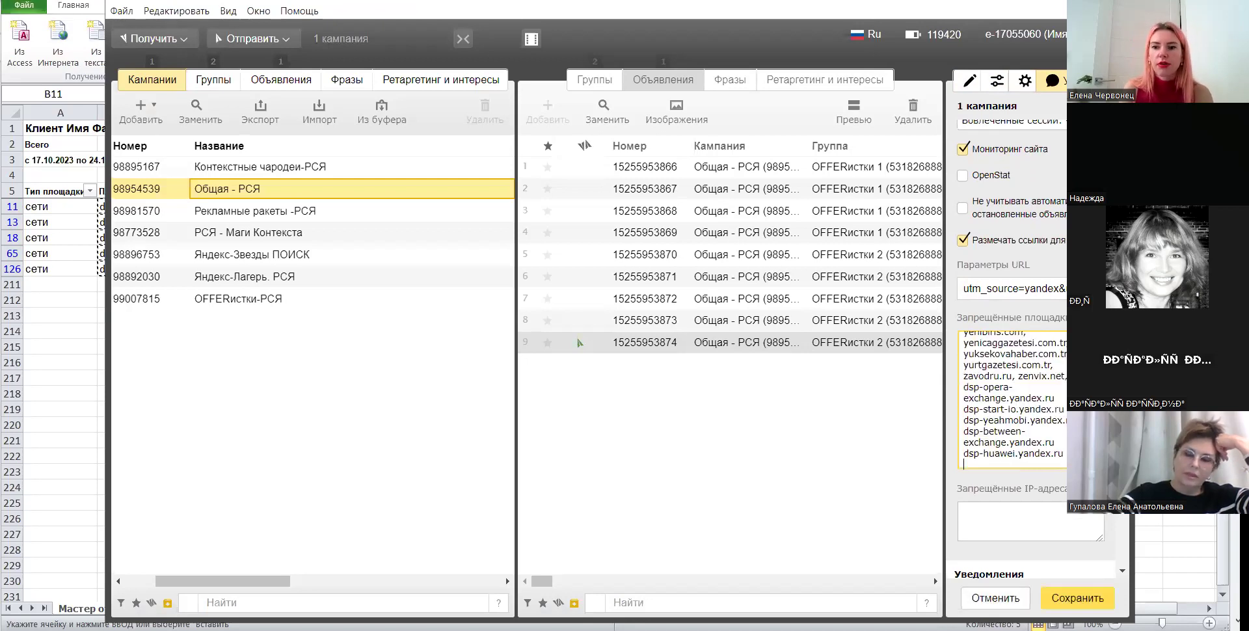
{"action": "left_click", "coordinate": [1059, 606]}
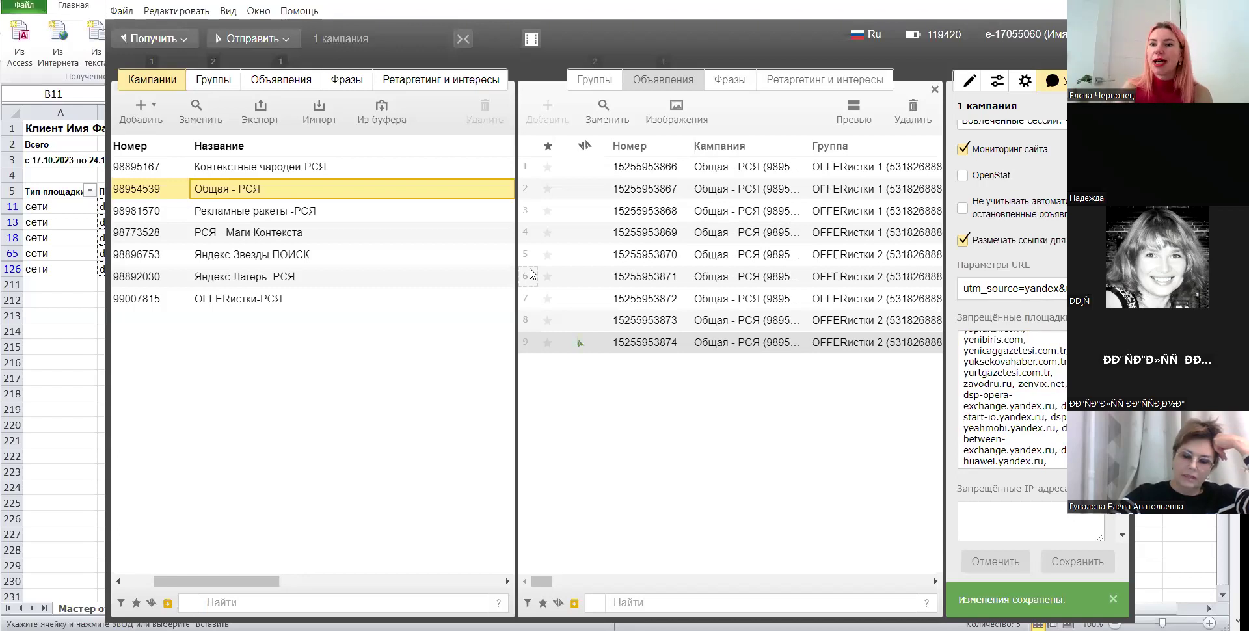
- View the options for sending campaign data, then switch to Yandex Direct in the browser and look through the reported placements
{"action": "left_click", "coordinate": [260, 37]}
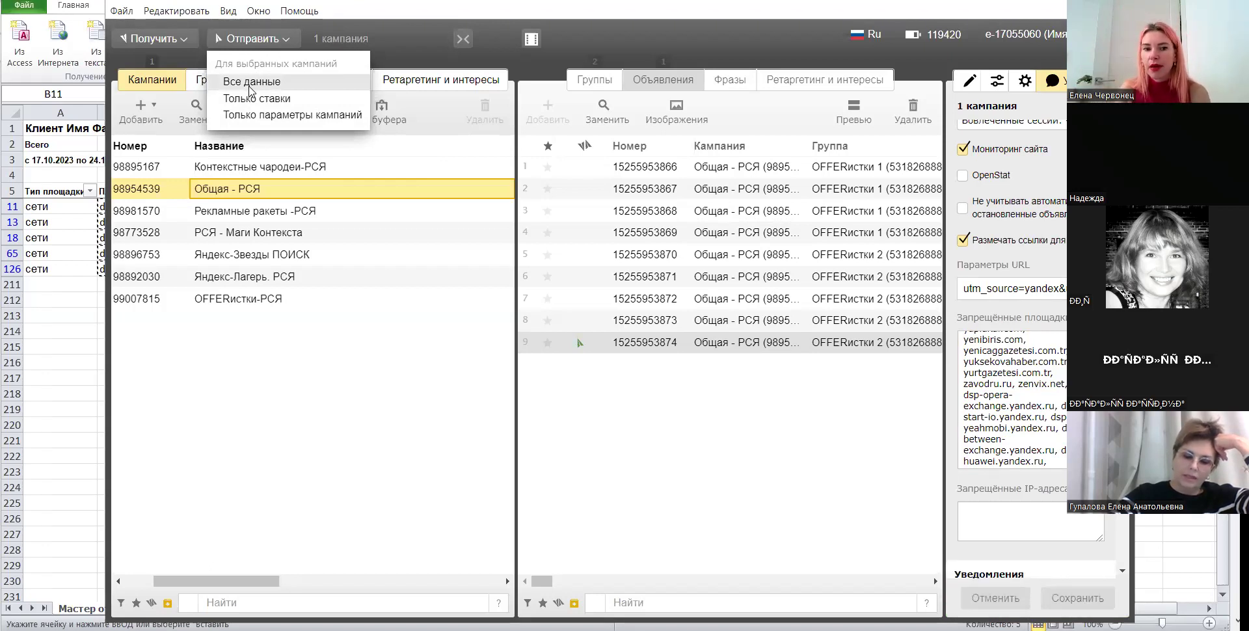
{"action": "key", "text": "alt+Tab"}
{"action": "key", "text": "Tab"}
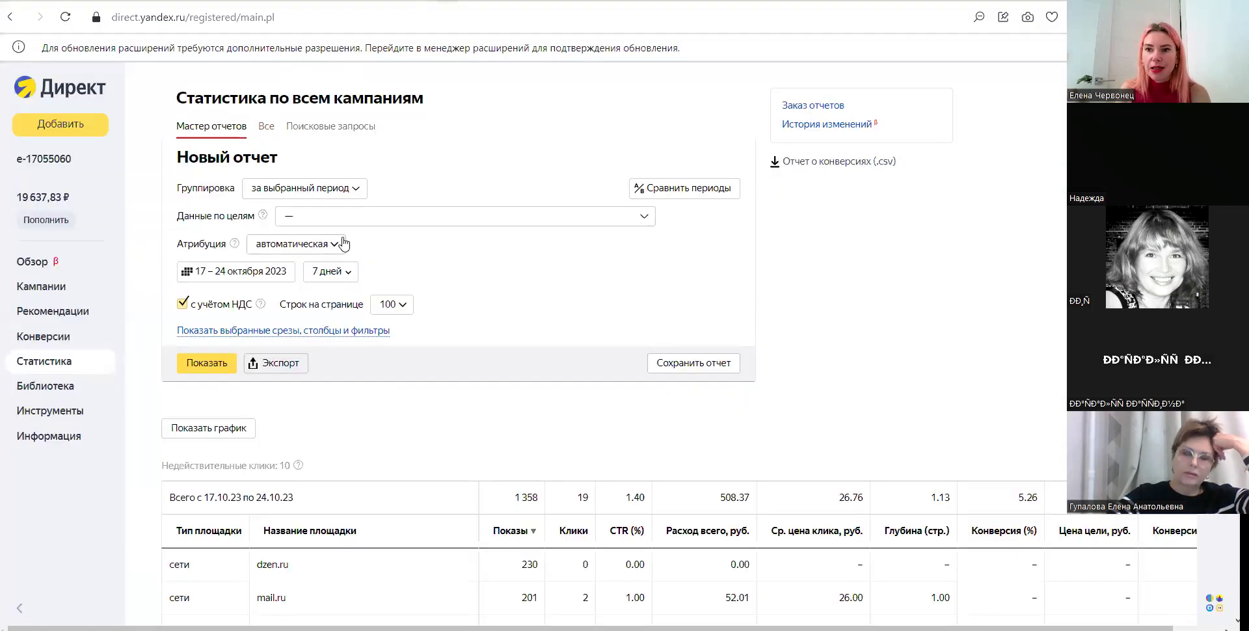
{"action": "scroll", "coordinate": [544, 408], "scroll_direction": "down", "scroll_amount": 5}
{"action": "scroll", "coordinate": [543, 408], "scroll_direction": "down", "scroll_amount": 4}
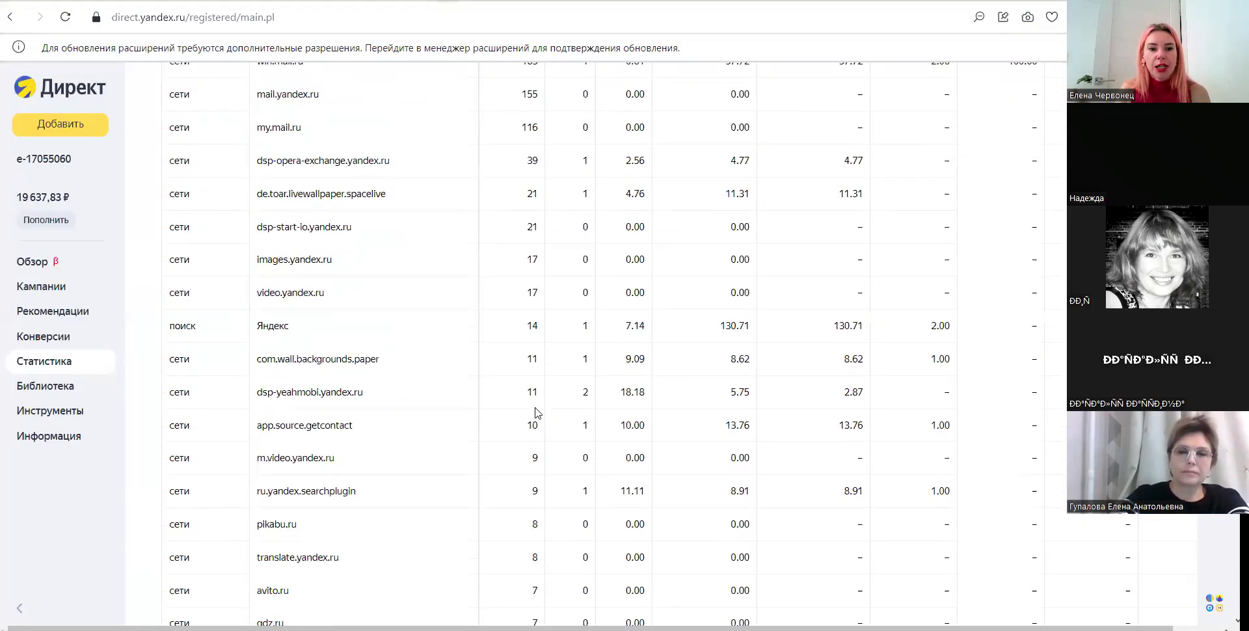
{"action": "scroll", "coordinate": [530, 410], "scroll_direction": "down", "scroll_amount": 1}
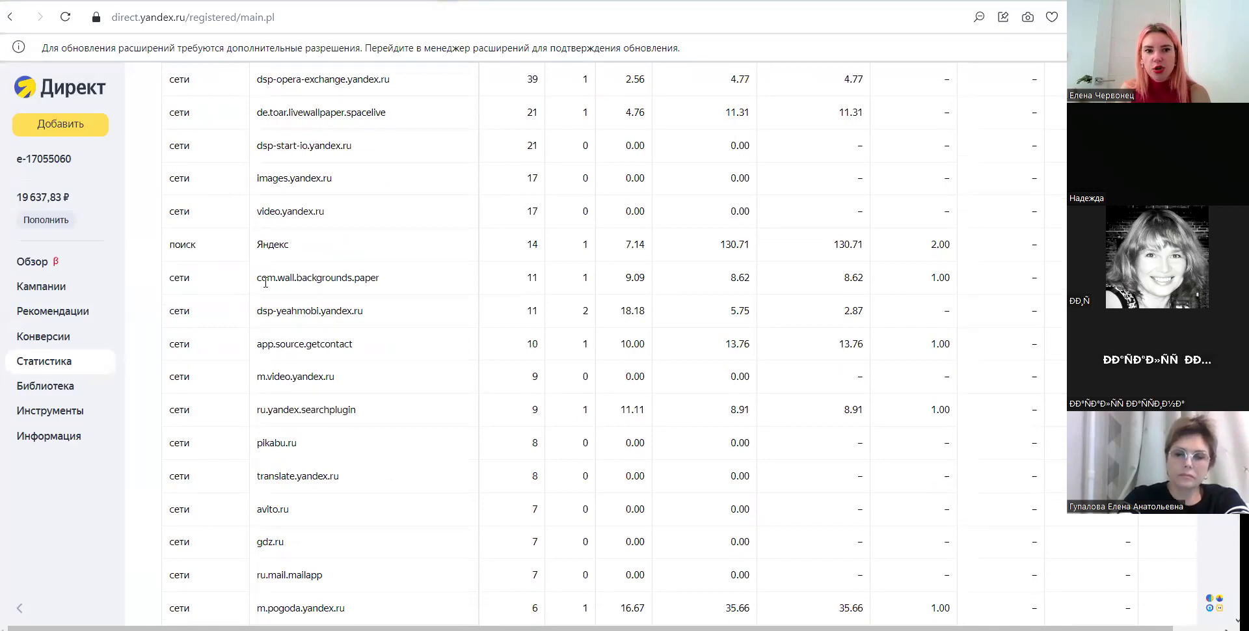
- Switch back to the exported report in Excel and clear the dsp filter from the Площадка column
{"action": "key", "text": "alt+Tab"}
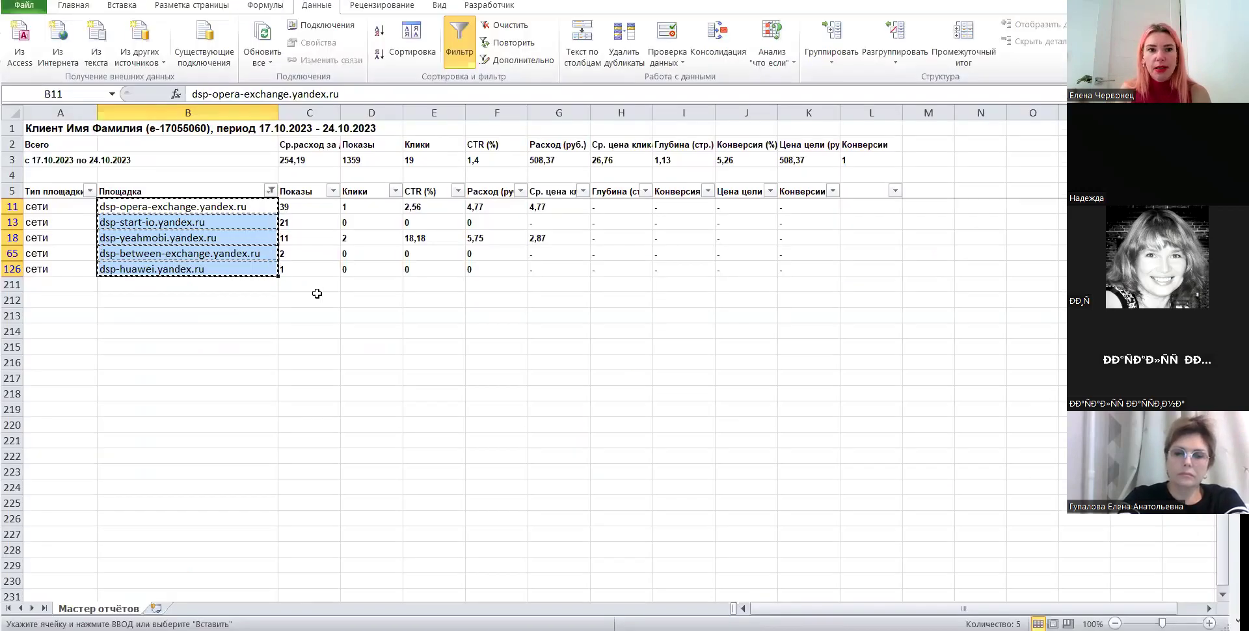
{"action": "left_click", "coordinate": [270, 191]}
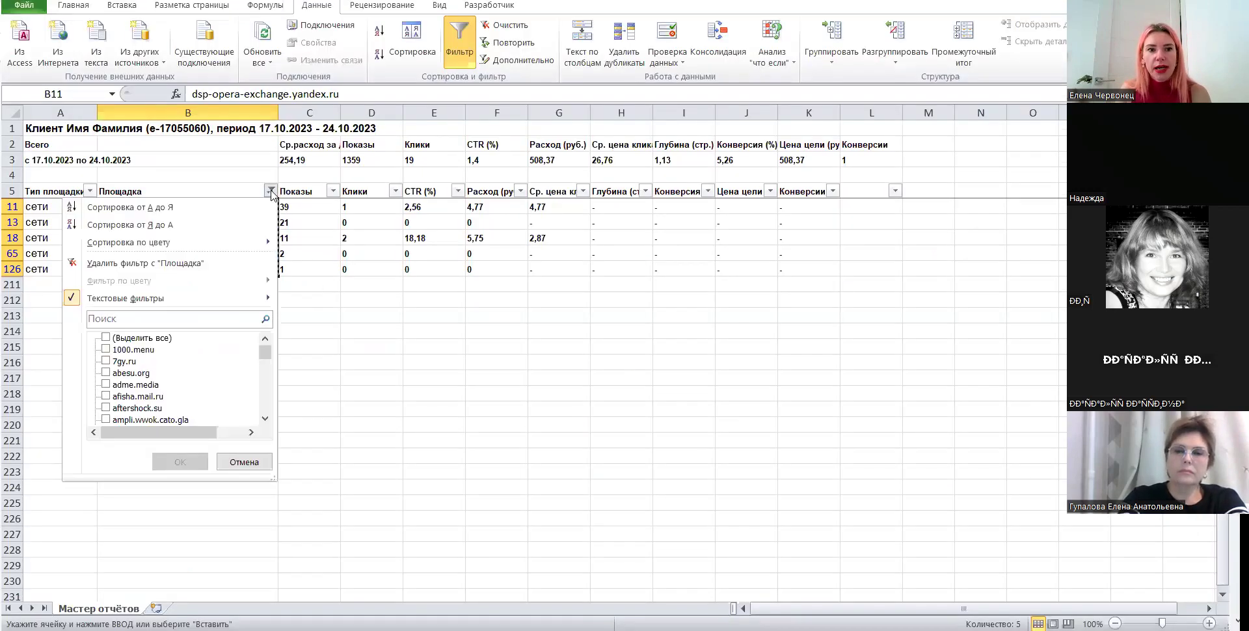
{"action": "left_click", "coordinate": [94, 263]}
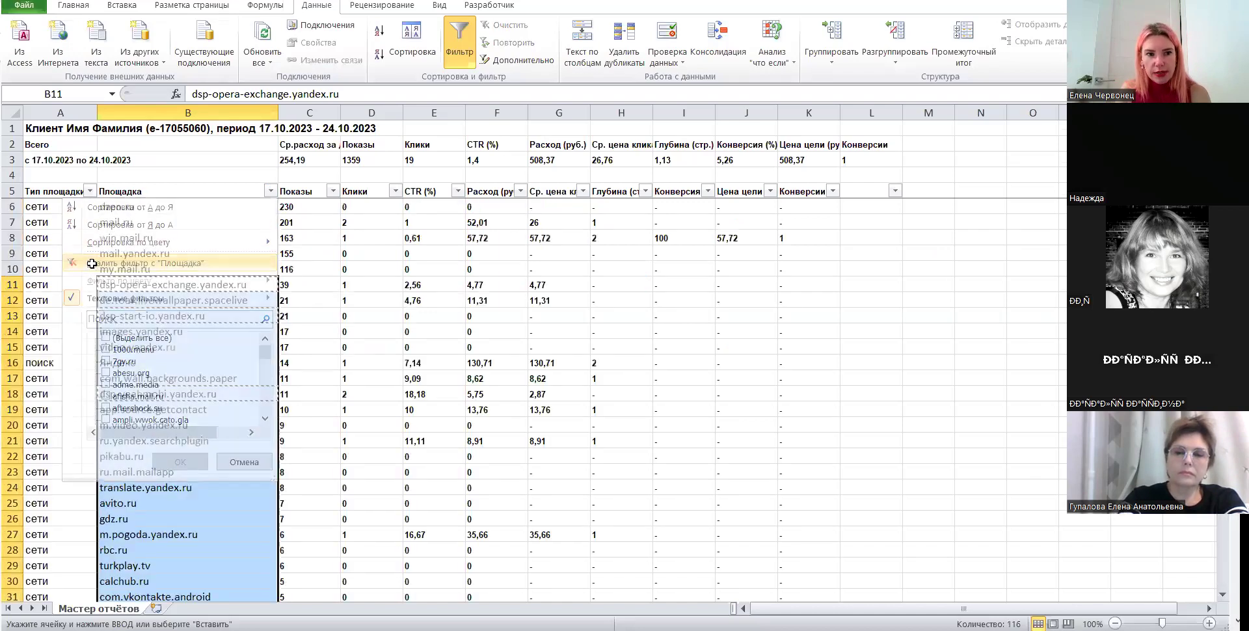
- Filter the Площадка column to placements whose names contain "com.", checking the naming pattern against the Yandex Direct report in the browser
{"action": "left_click", "coordinate": [270, 193]}
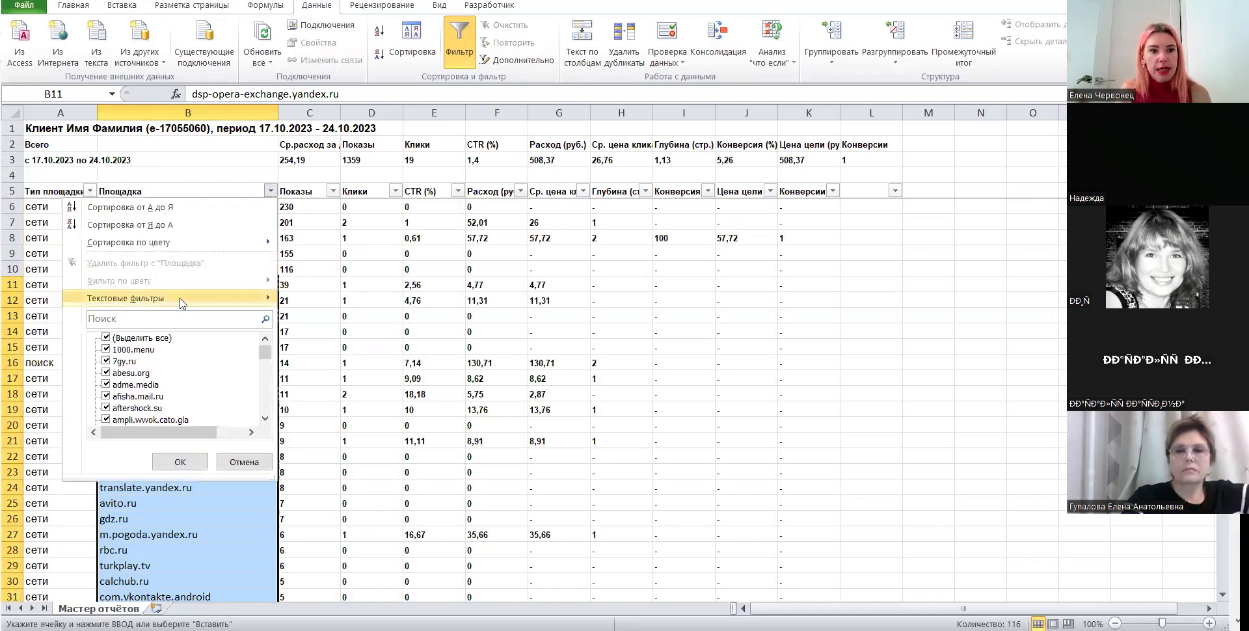
{"action": "mouse_move", "coordinate": [182, 299]}
{"action": "left_click", "coordinate": [344, 384]}
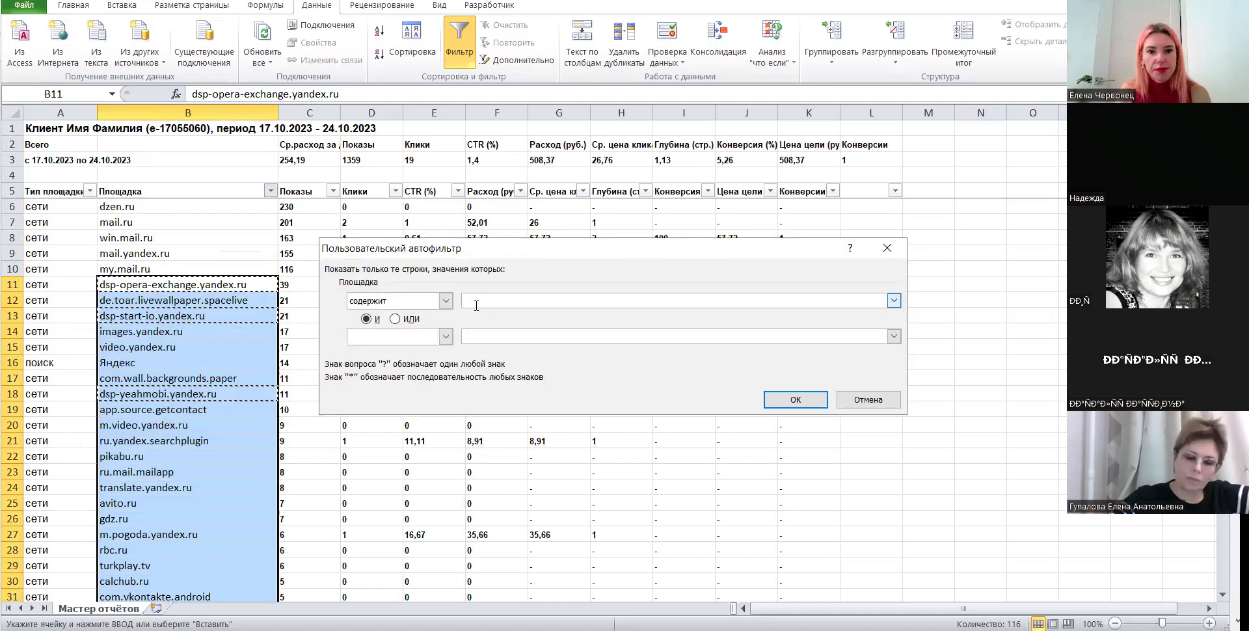
{"action": "key", "text": "alt+Tab"}
{"action": "key", "text": "alt+Tab"}
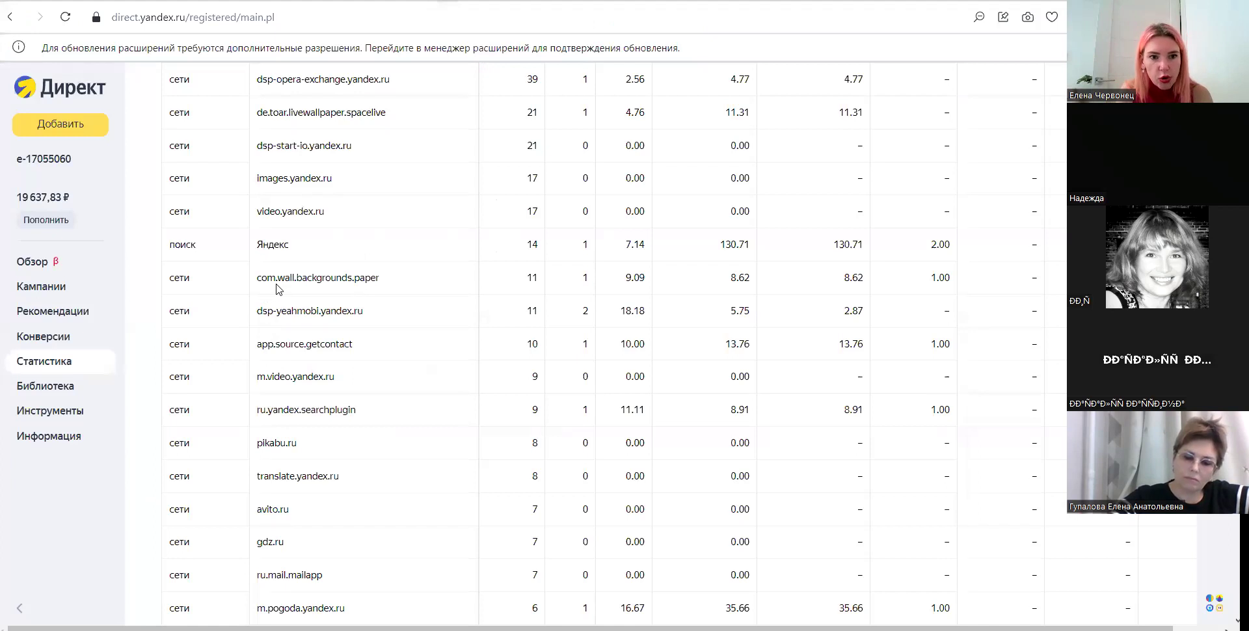
{"action": "key", "text": "alt+Tab"}
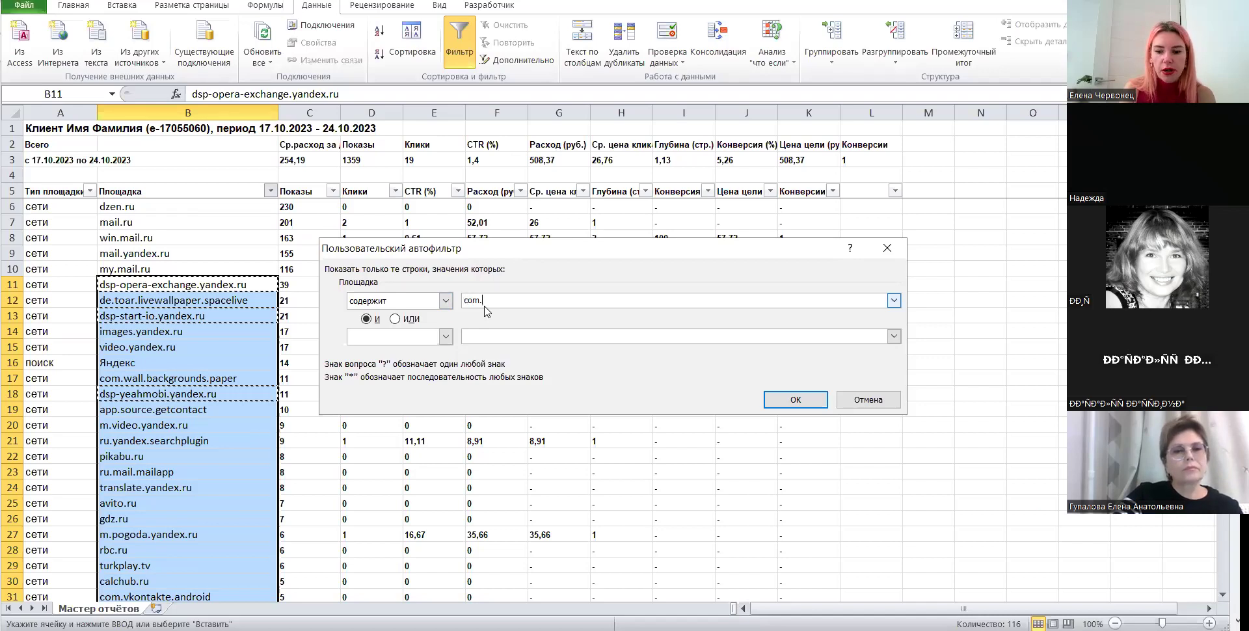
{"action": "key", "text": "Return"}
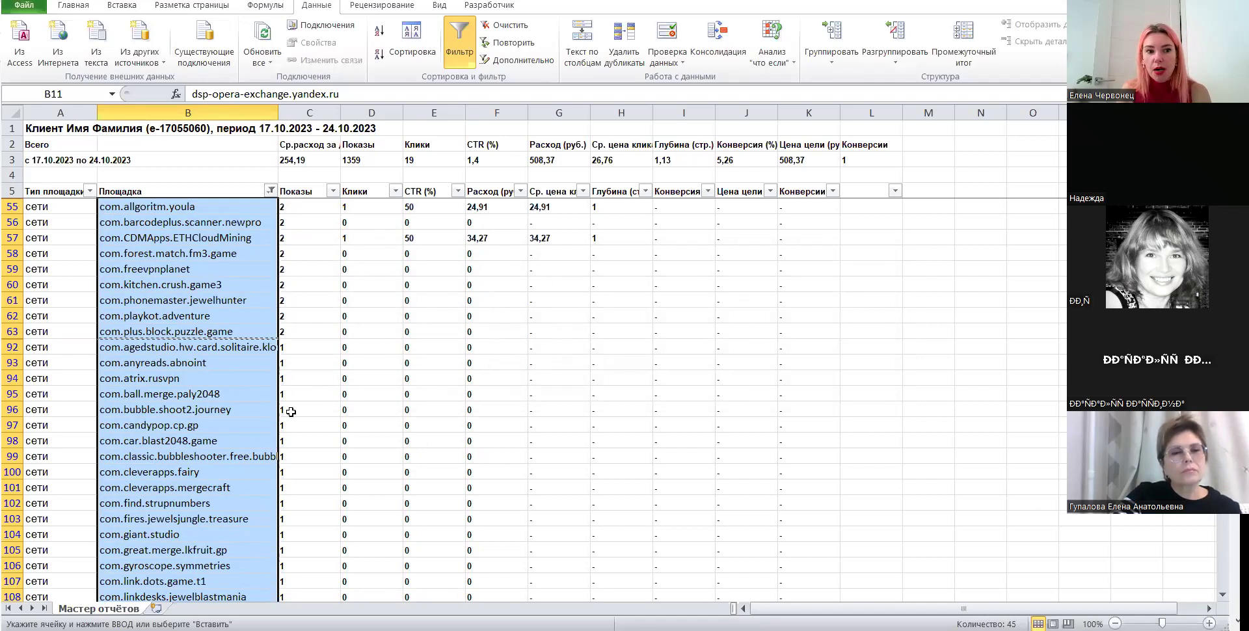
- Examine the filtered com. placements, comparing their impressions, costs and average click prices, especially com.allgoritm.youla and com.CDMApps.ETHCloudMining
{"action": "scroll", "coordinate": [290, 412], "scroll_direction": "down", "scroll_amount": 6}
{"action": "left_click", "coordinate": [176, 488]}
{"action": "left_click_drag", "start_coordinate": [126, 330], "coordinate": [130, 393]}
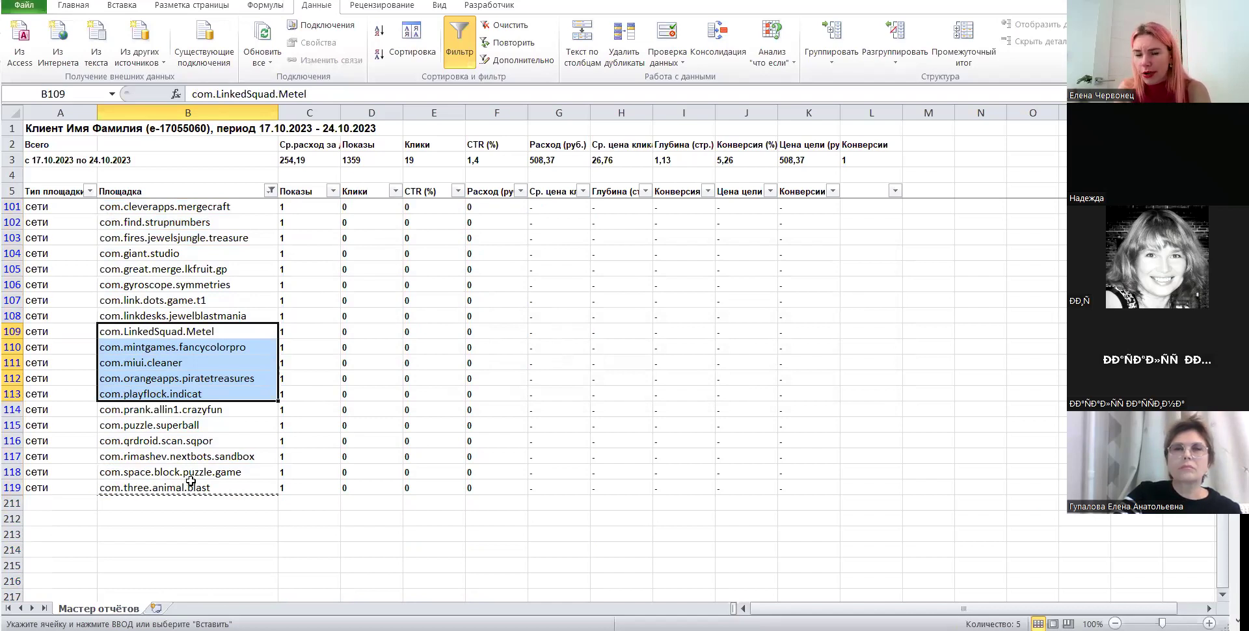
{"action": "left_click_drag", "start_coordinate": [309, 253], "coordinate": [311, 441]}
{"action": "scroll", "coordinate": [399, 407], "scroll_direction": "up", "scroll_amount": 10}
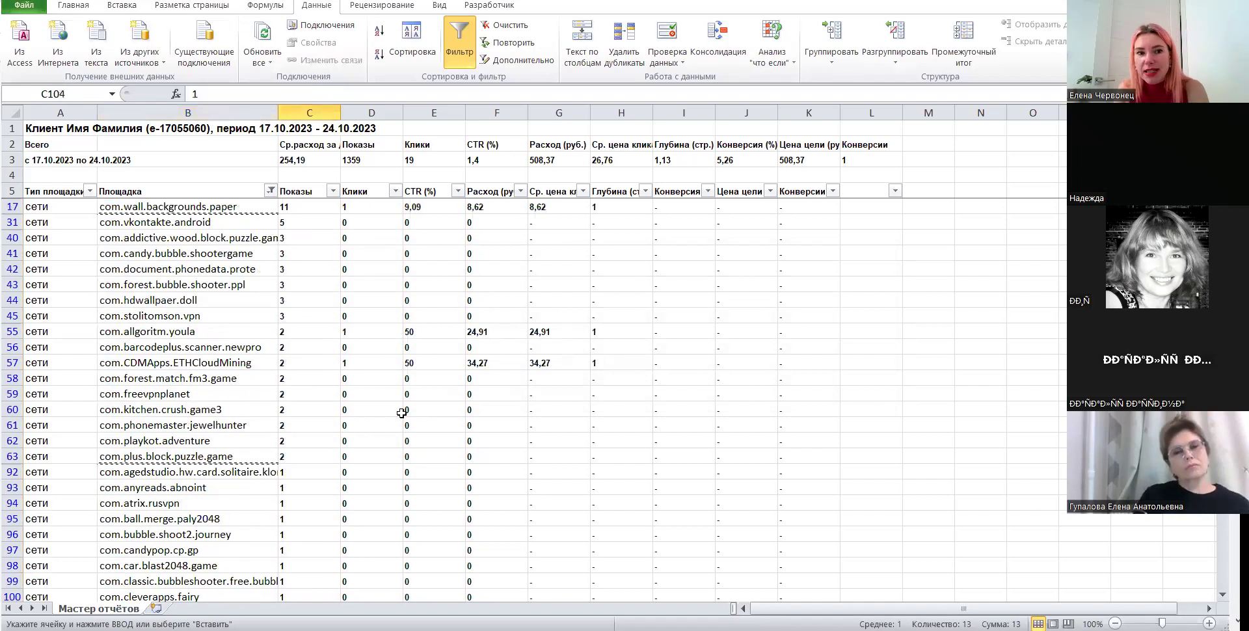
{"action": "left_click_drag", "start_coordinate": [495, 339], "coordinate": [489, 369]}
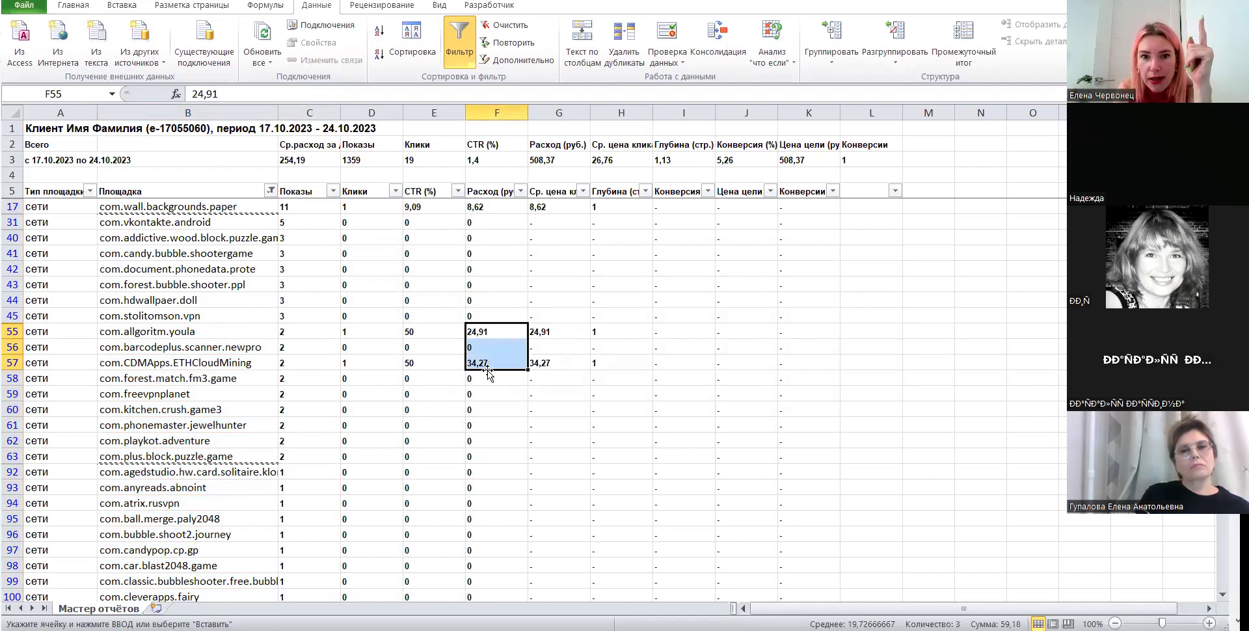
{"action": "left_click", "coordinate": [115, 339]}
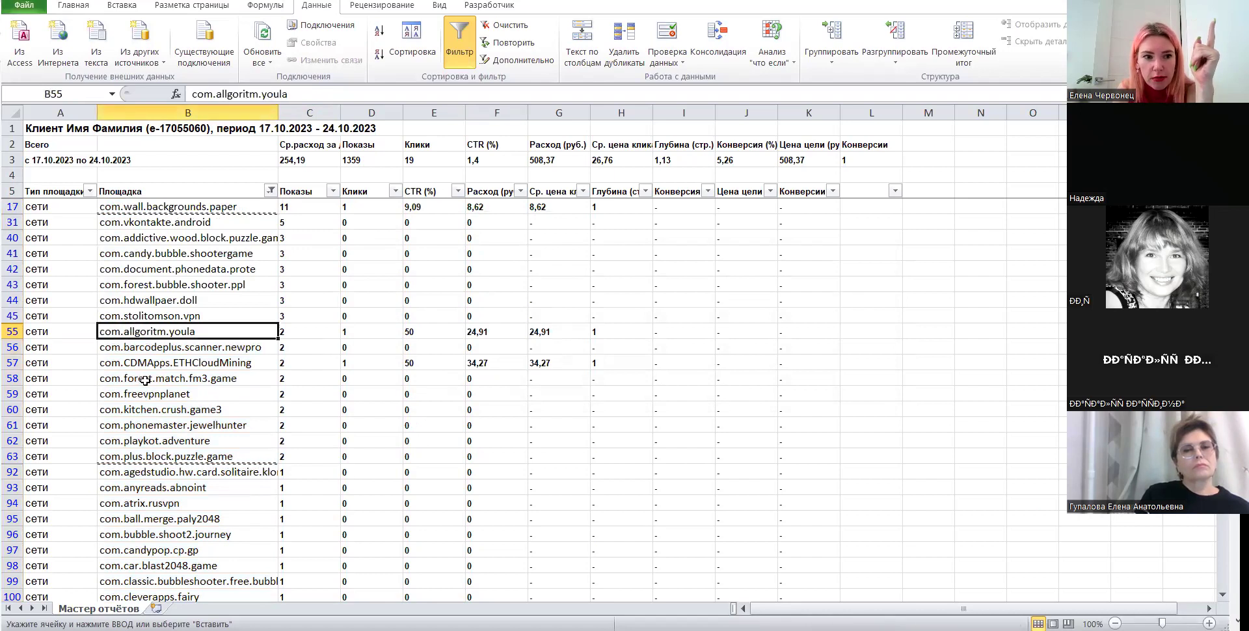
{"action": "left_click", "coordinate": [137, 365]}
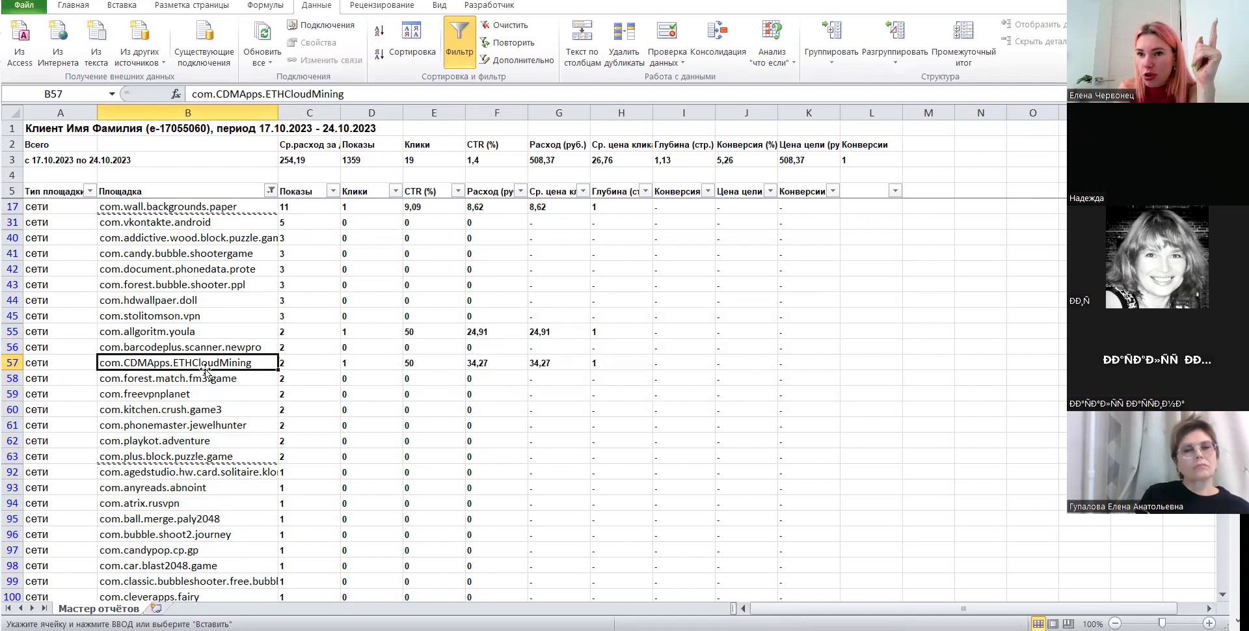
{"action": "left_click_drag", "start_coordinate": [556, 331], "coordinate": [553, 364]}
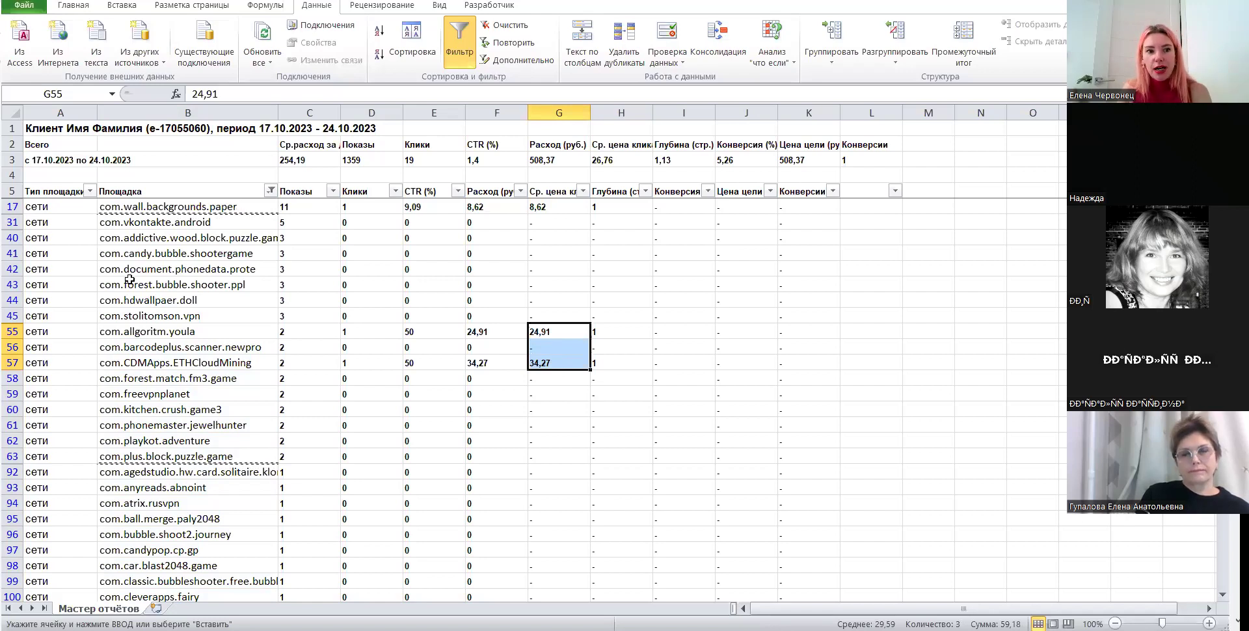
- Copy all filtered com. placement names from the Площадка column, starting at com.wall.backgrounds.paper
{"action": "left_click", "coordinate": [156, 206]}
{"action": "scroll", "coordinate": [168, 418], "scroll_direction": "down", "scroll_amount": 13}
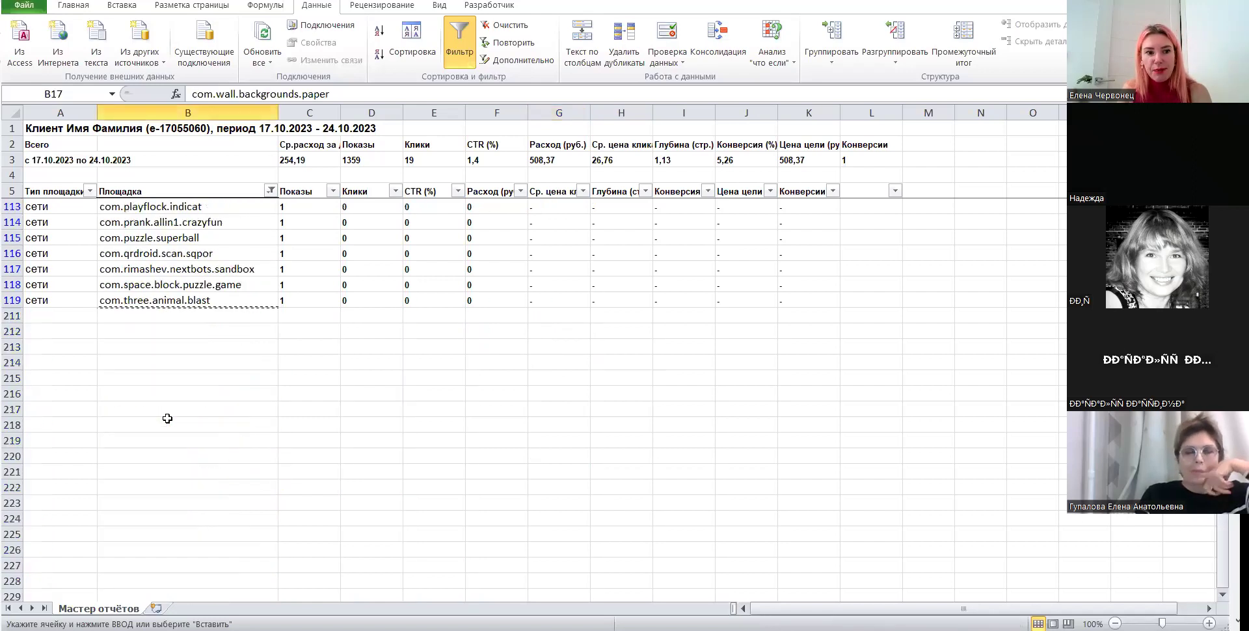
{"action": "key", "text": "ctrl+shift+Down"}
{"action": "key", "text": "ctrl+c"}
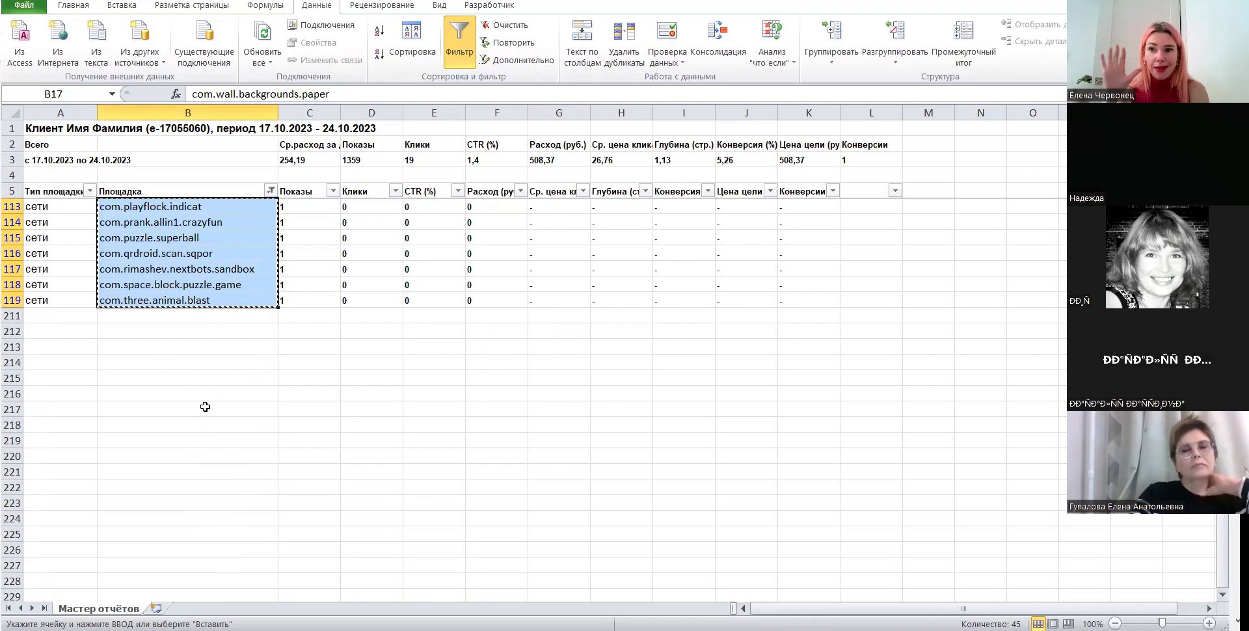
- Switch to Yandex Direct in the browser and look through the placement names for other recurring words, such as in and.matchgames.zenblossom
{"action": "key", "text": "alt+Tab"}
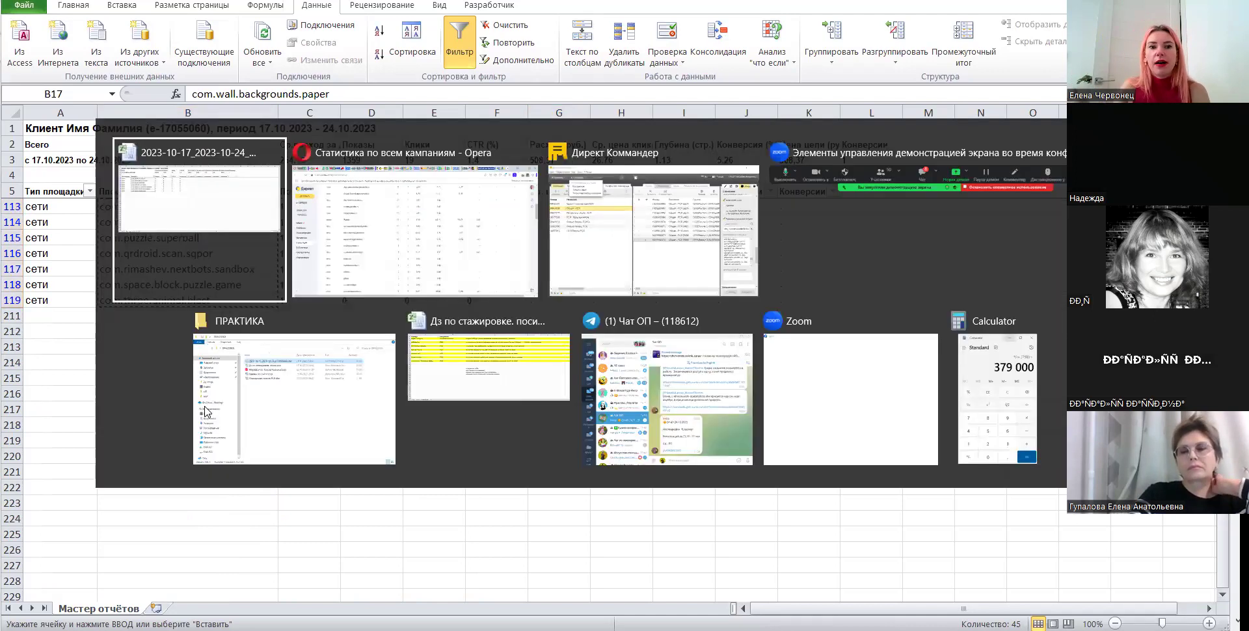
{"action": "scroll", "coordinate": [441, 420], "scroll_direction": "up", "scroll_amount": 2}
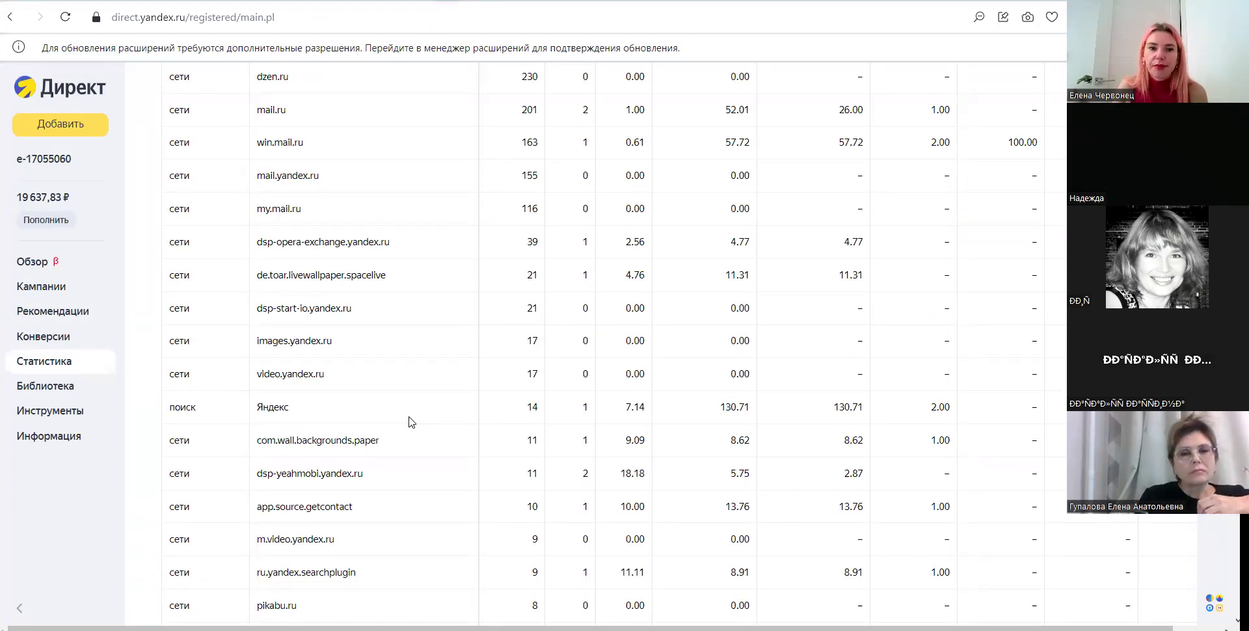
{"action": "scroll", "coordinate": [426, 435], "scroll_direction": "up", "scroll_amount": 3}
{"action": "scroll", "coordinate": [419, 446], "scroll_direction": "down", "scroll_amount": 5}
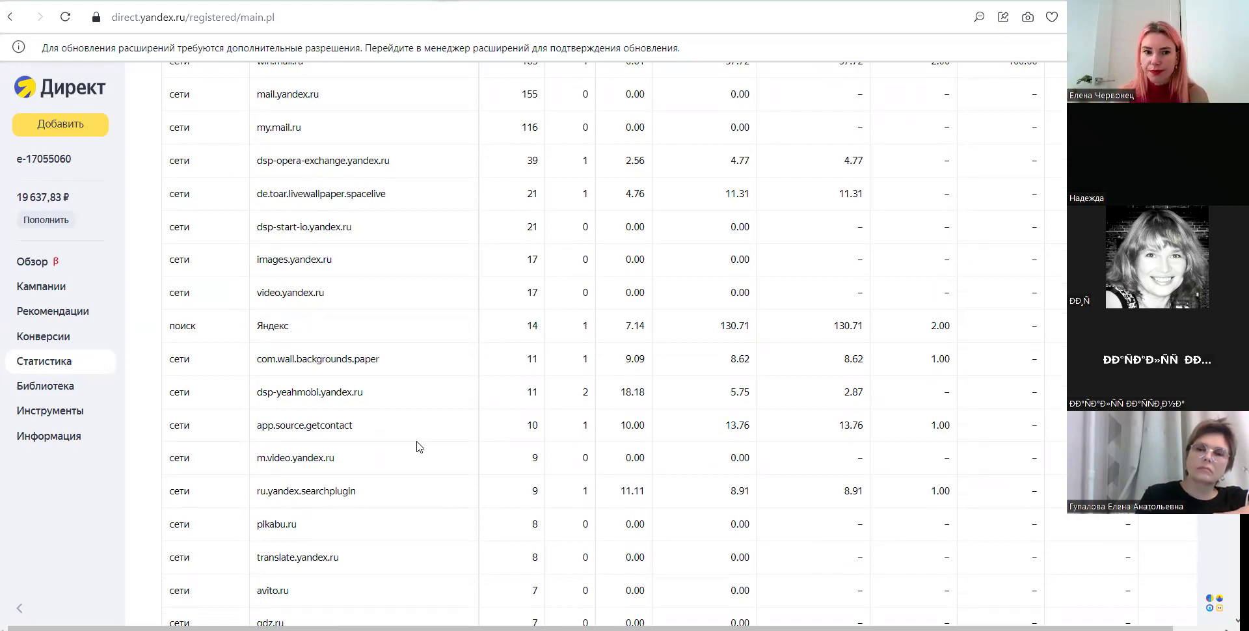
{"action": "scroll", "coordinate": [415, 444], "scroll_direction": "down", "scroll_amount": 3}
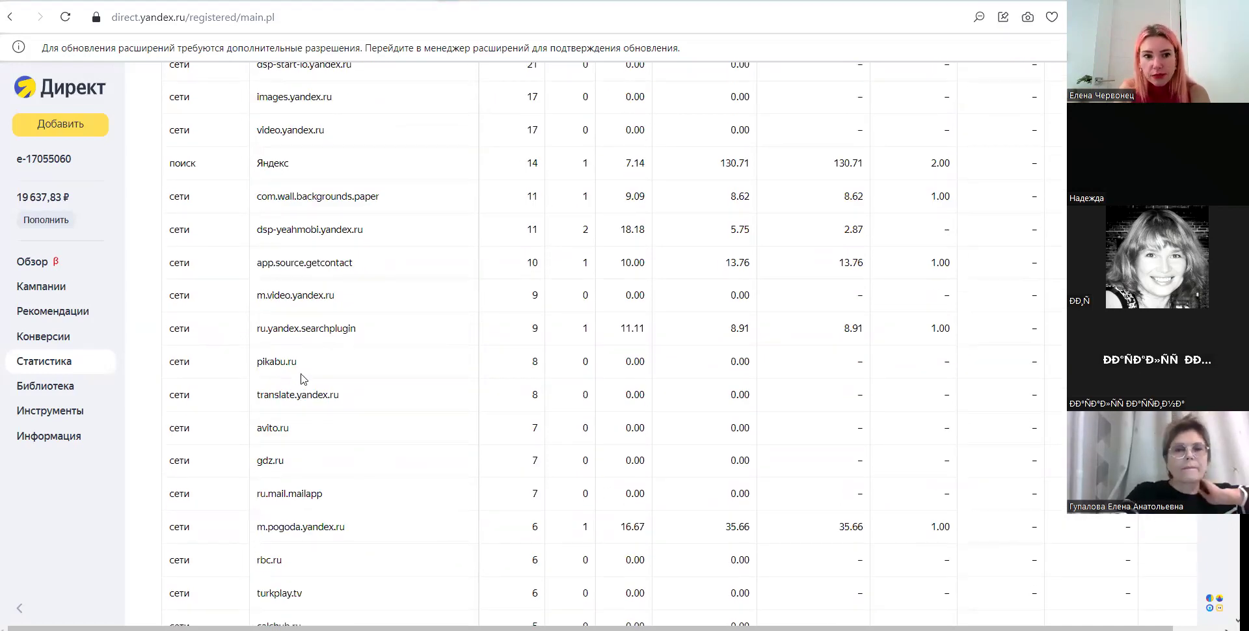
{"action": "scroll", "coordinate": [267, 309], "scroll_direction": "down", "scroll_amount": 2}
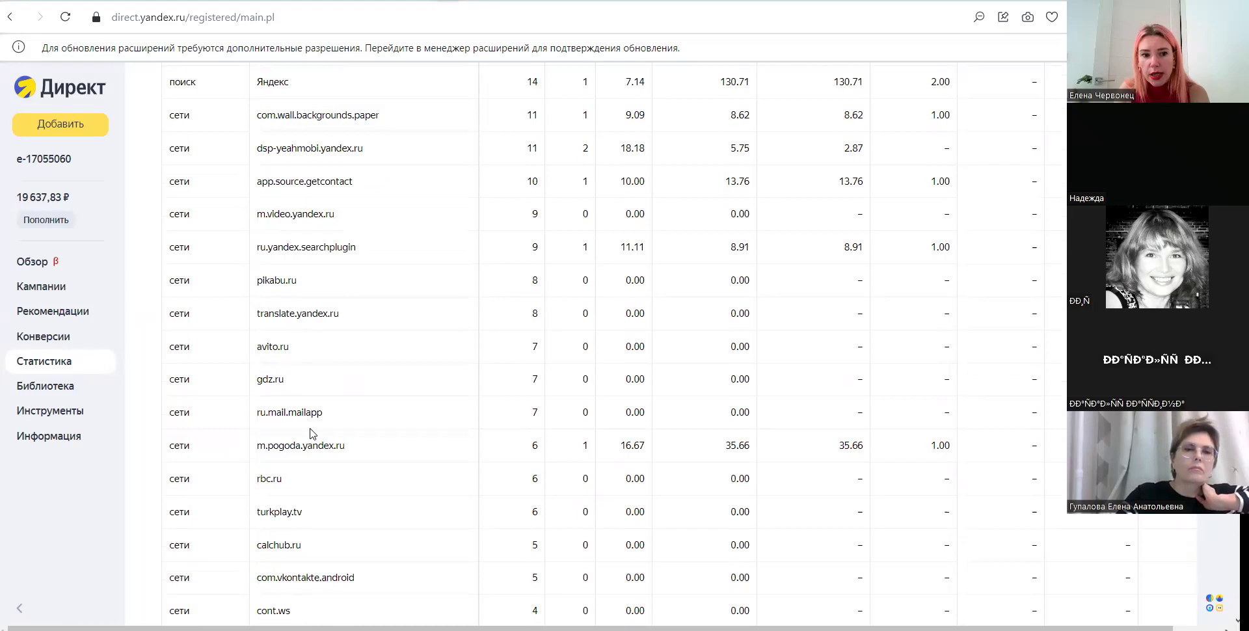
{"action": "scroll", "coordinate": [310, 434], "scroll_direction": "down", "scroll_amount": 3}
{"action": "scroll", "coordinate": [310, 432], "scroll_direction": "down", "scroll_amount": 2}
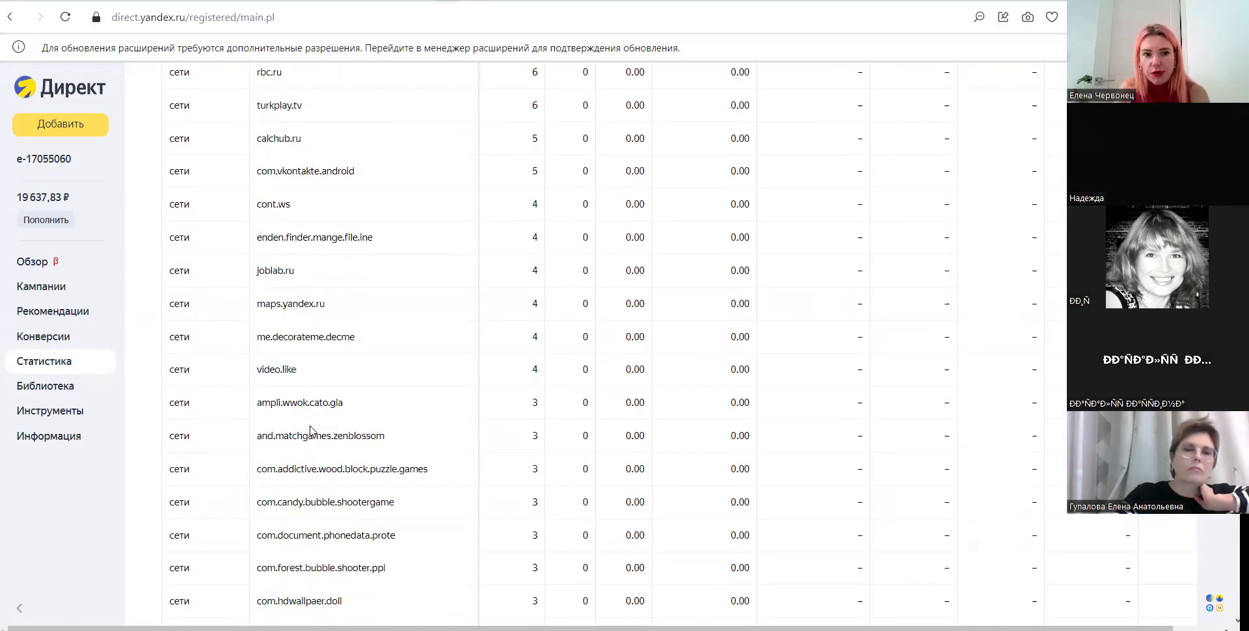
{"action": "scroll", "coordinate": [335, 426], "scroll_direction": "down", "scroll_amount": 3}
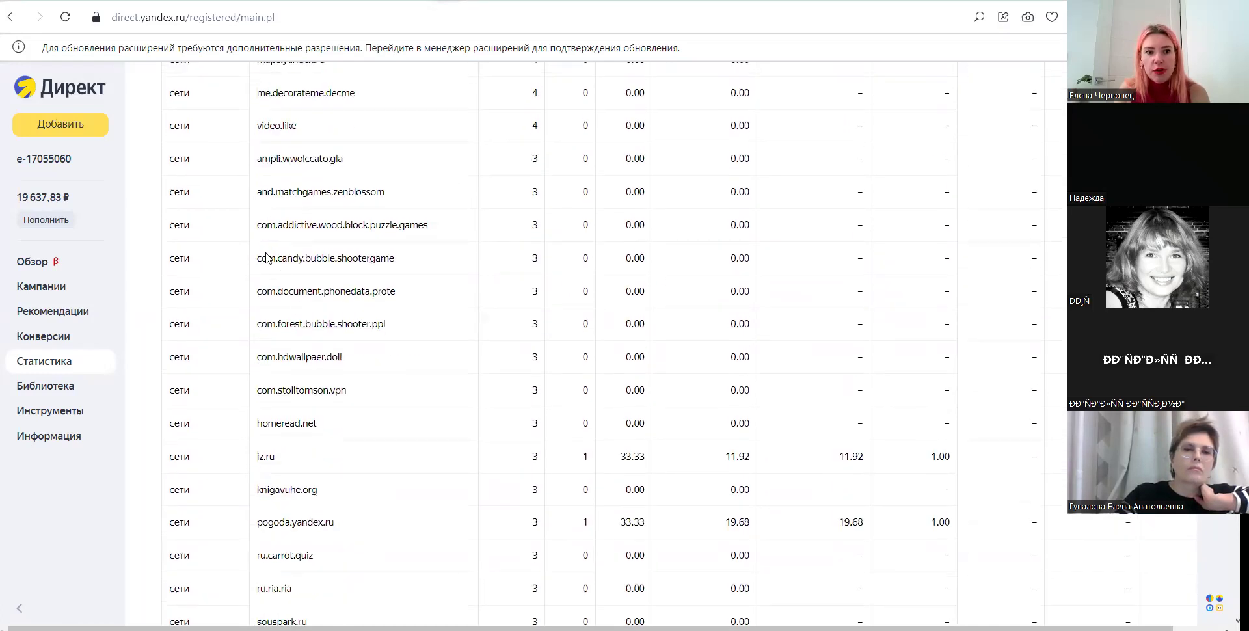
{"action": "left_click_drag", "start_coordinate": [261, 194], "coordinate": [313, 195]}
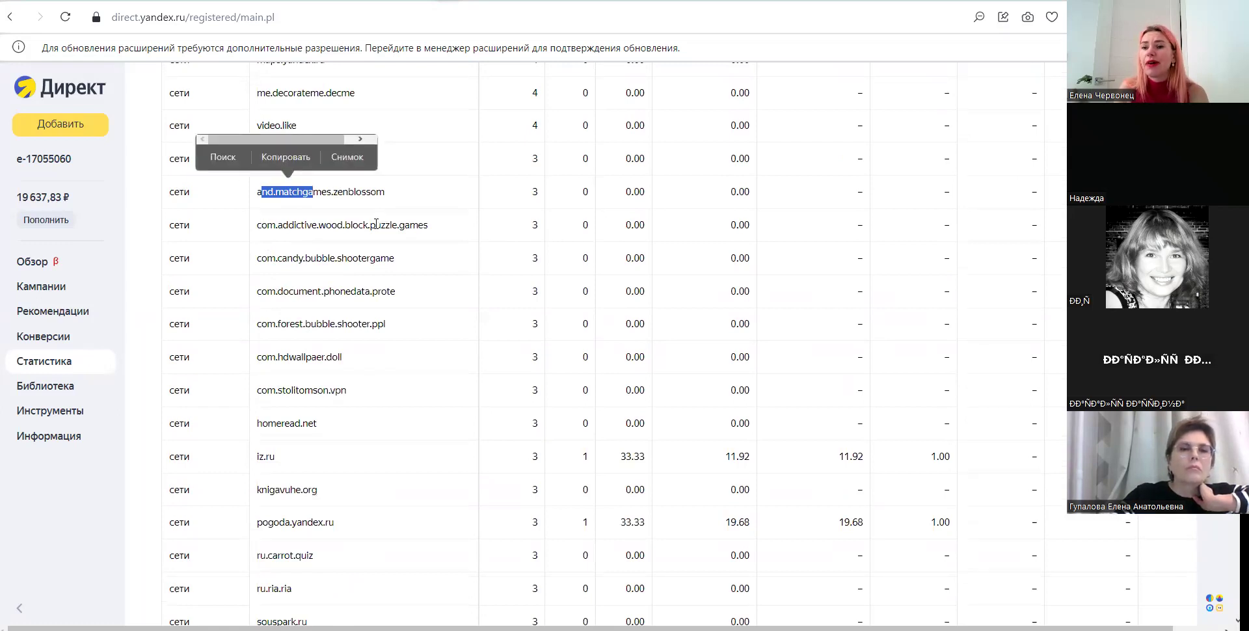
- Switch back to the exported report in Excel and clear the com. filter from the Площадка column
{"action": "key", "text": "alt+Tab"}
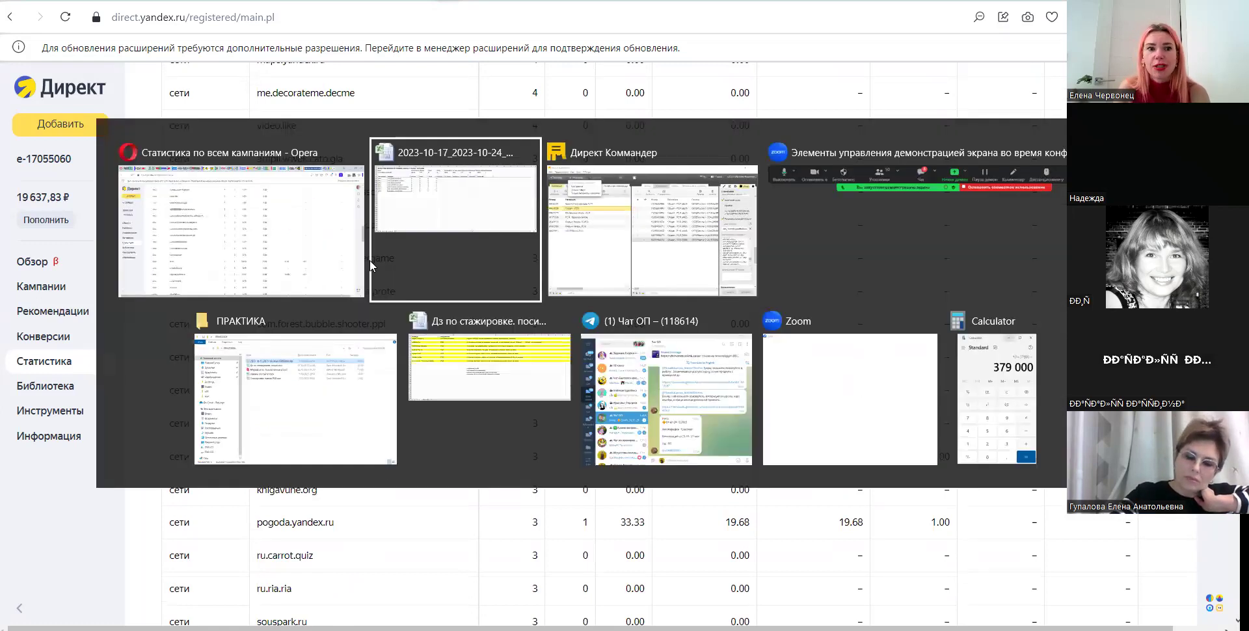
{"action": "scroll", "coordinate": [309, 315], "scroll_direction": "up", "scroll_amount": 8}
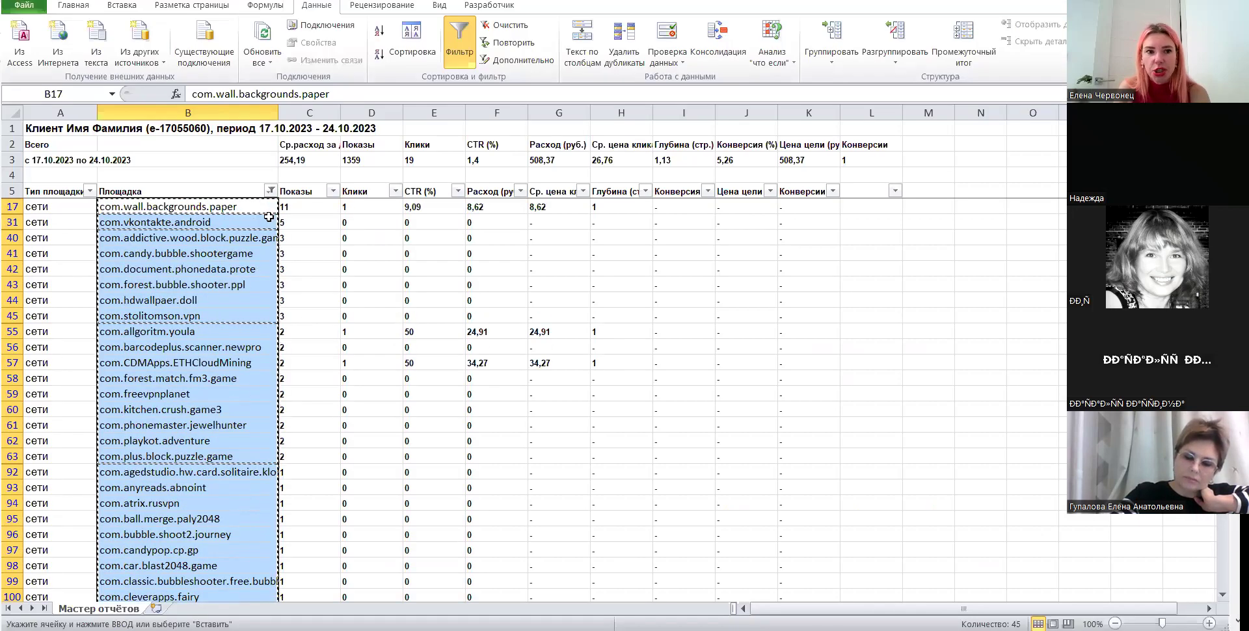
{"action": "left_click", "coordinate": [266, 187]}
{"action": "left_click", "coordinate": [248, 258]}
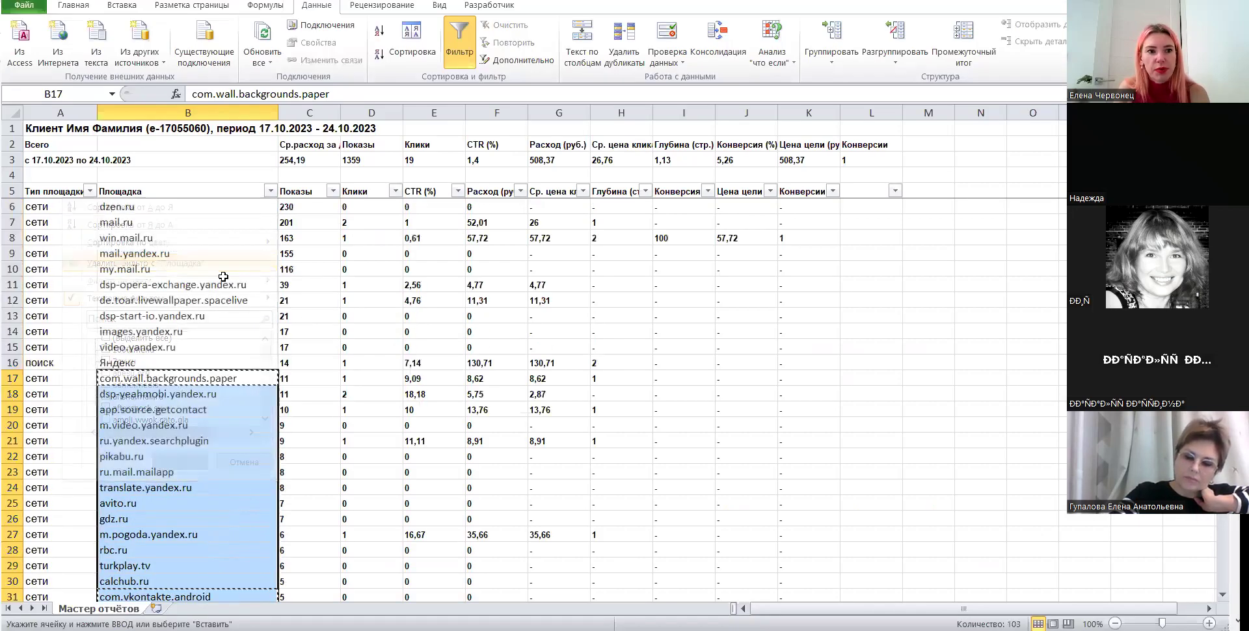
- Filter the Площадка column to names containing "game" and select all the matching placements
{"action": "left_click", "coordinate": [266, 193]}
{"action": "mouse_move", "coordinate": [170, 300]}
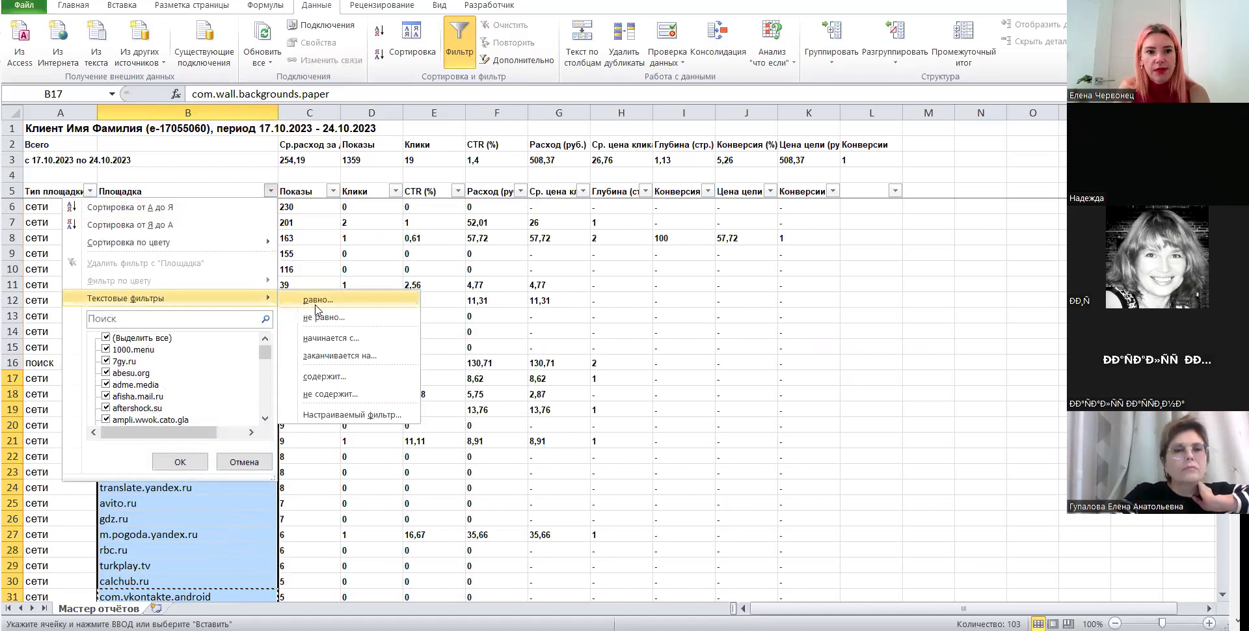
{"action": "left_click", "coordinate": [324, 375]}
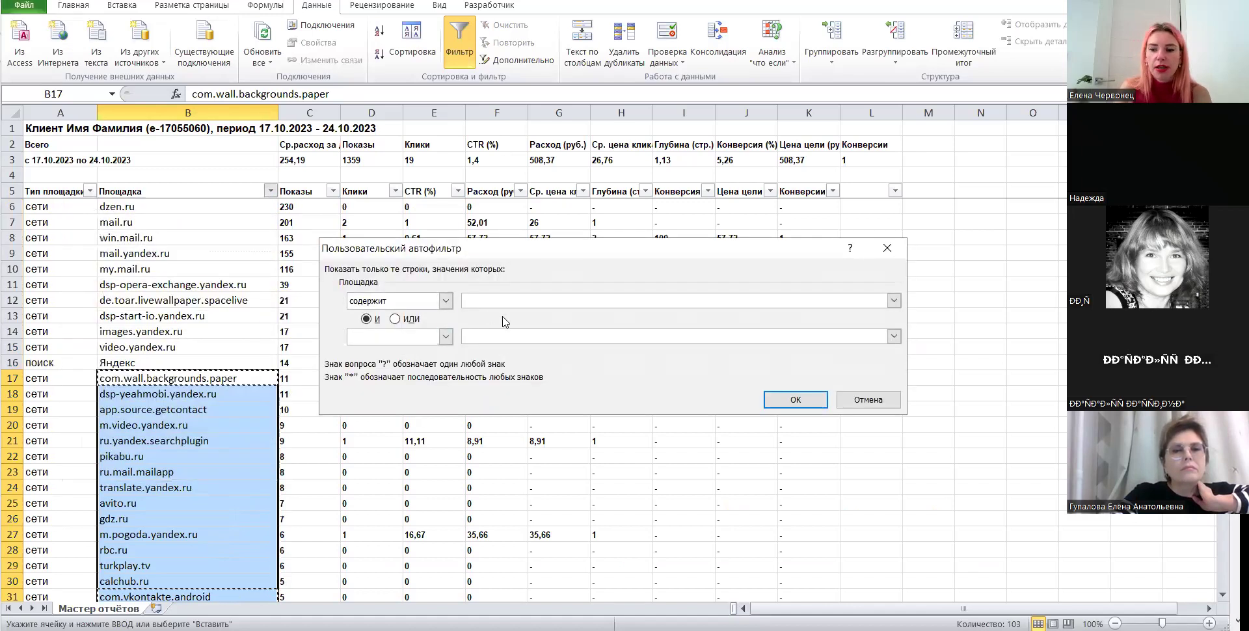
{"action": "type", "text": "game"}
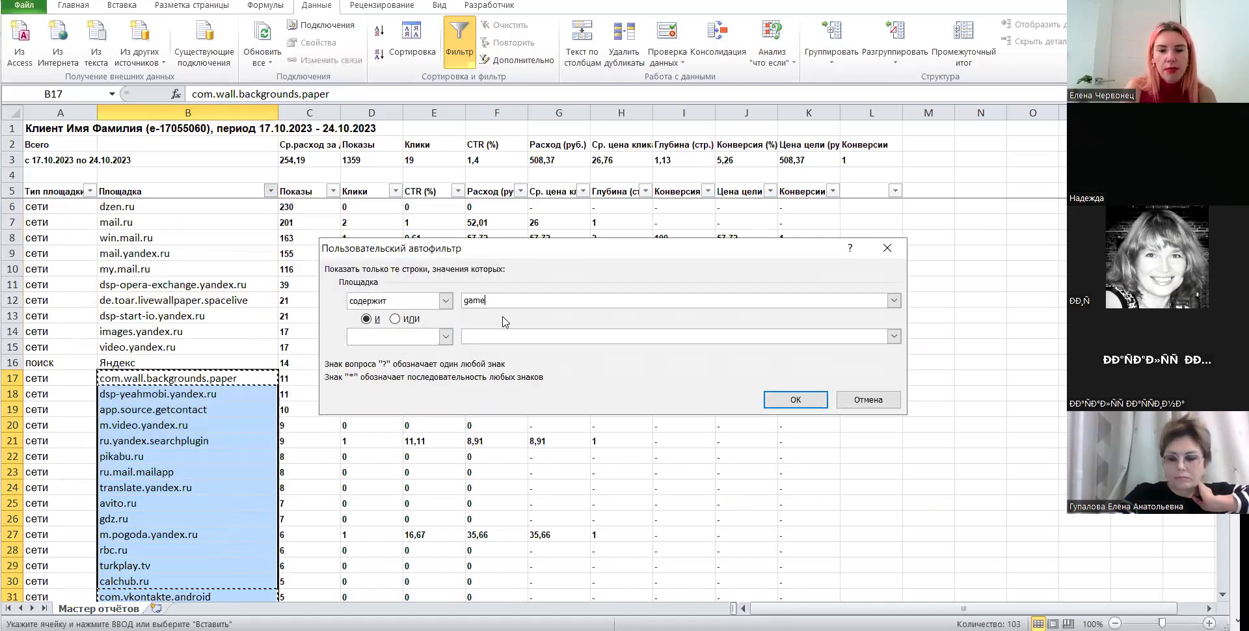
{"action": "key", "text": "Return"}
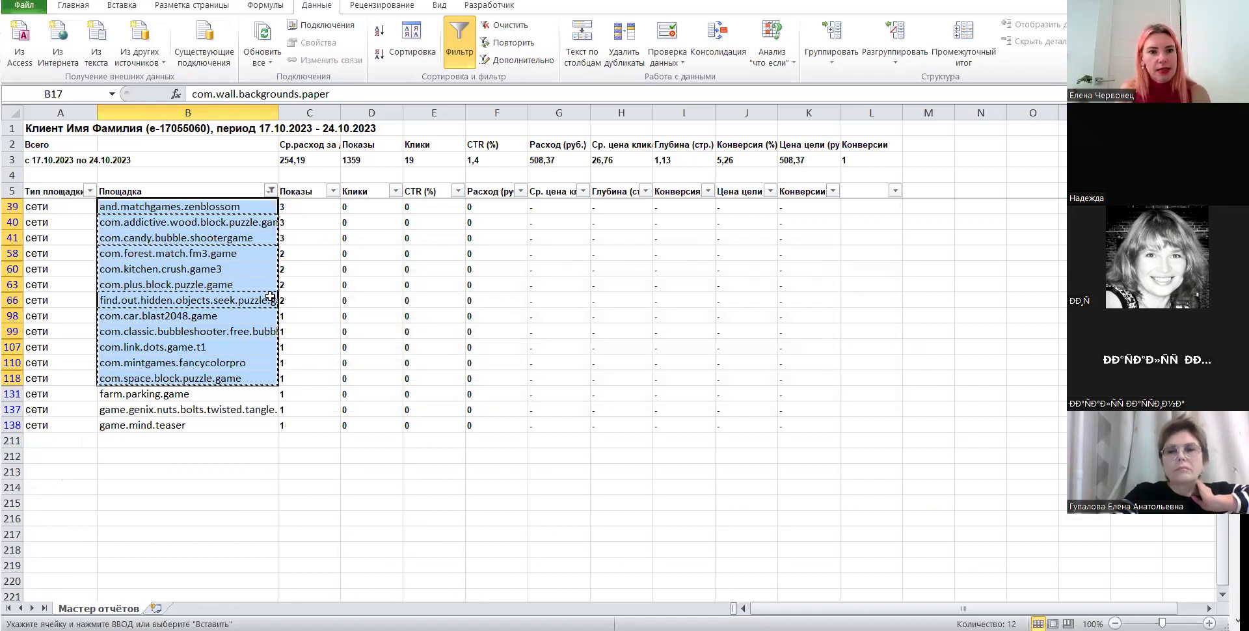
{"action": "left_click_drag", "start_coordinate": [156, 206], "coordinate": [171, 426]}
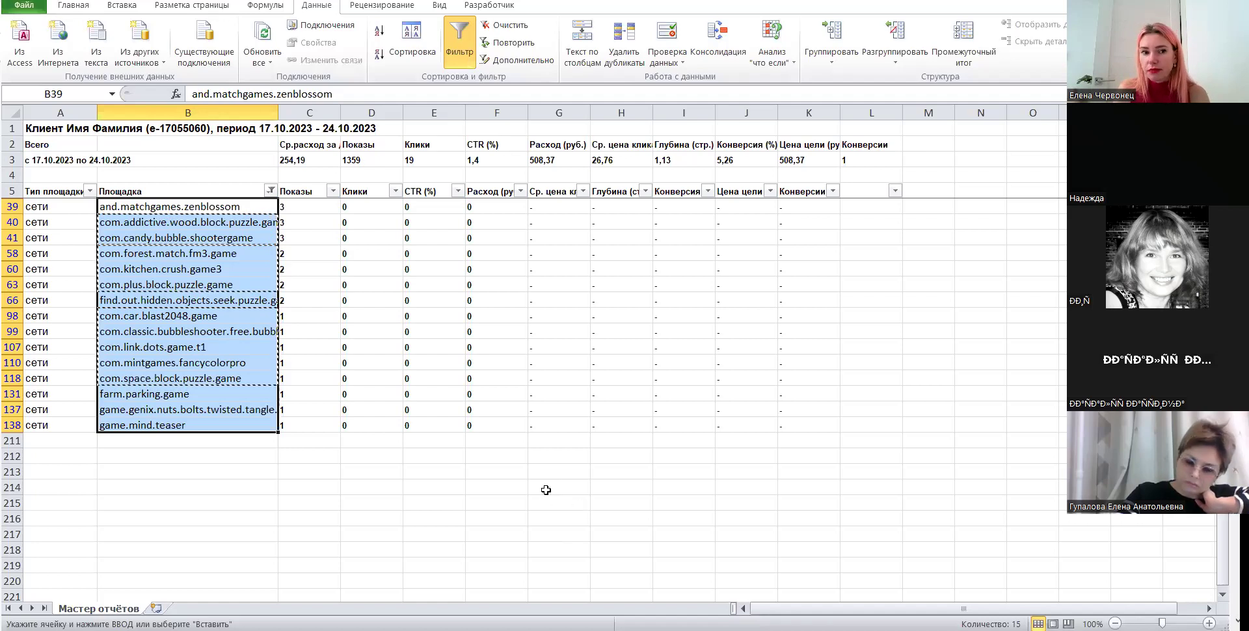
- Switch to Yandex Direct in the browser and sort the placement statistics by Клики in descending order
{"action": "key", "text": "alt+Tab"}
{"action": "scroll", "coordinate": [337, 426], "scroll_direction": "up", "scroll_amount": 10}
{"action": "scroll", "coordinate": [337, 427], "scroll_direction": "down", "scroll_amount": 5}
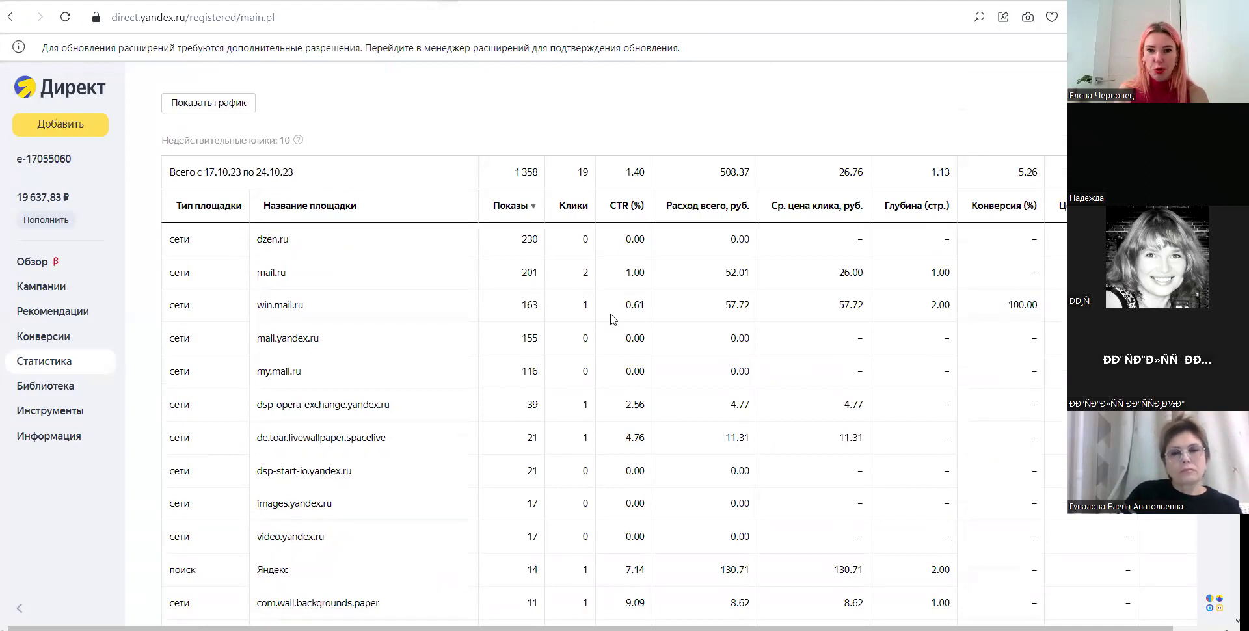
{"action": "scroll", "coordinate": [538, 357], "scroll_direction": "up", "scroll_amount": 5}
{"action": "scroll", "coordinate": [533, 375], "scroll_direction": "down", "scroll_amount": 2}
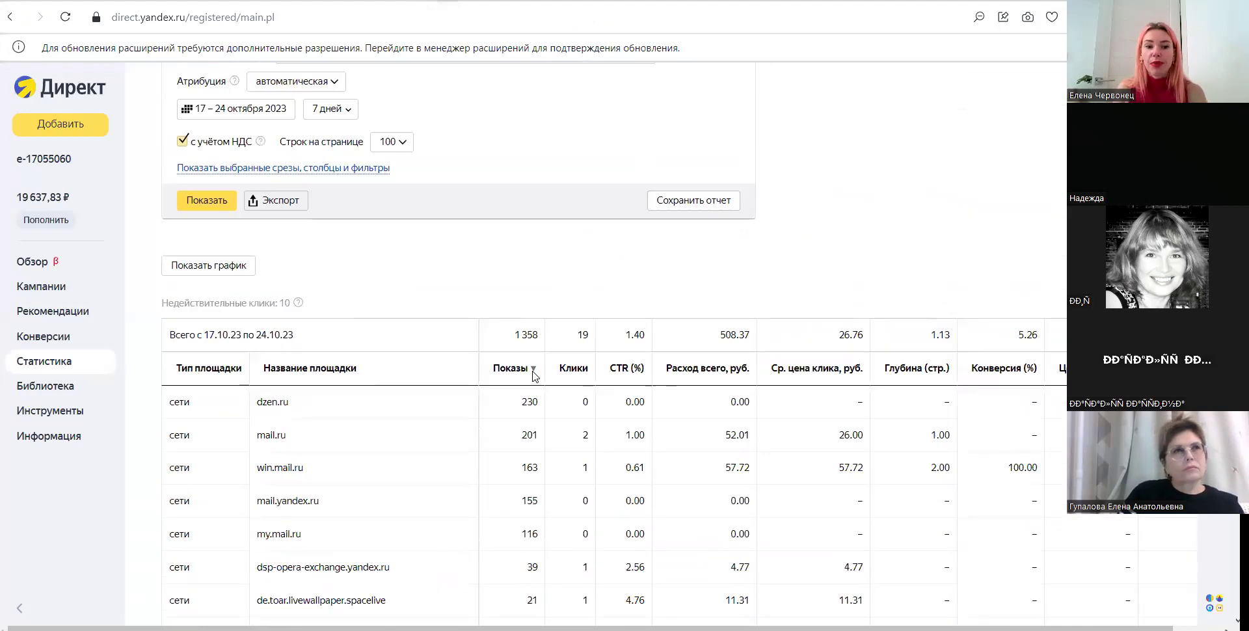
{"action": "scroll", "coordinate": [534, 375], "scroll_direction": "down", "scroll_amount": 1}
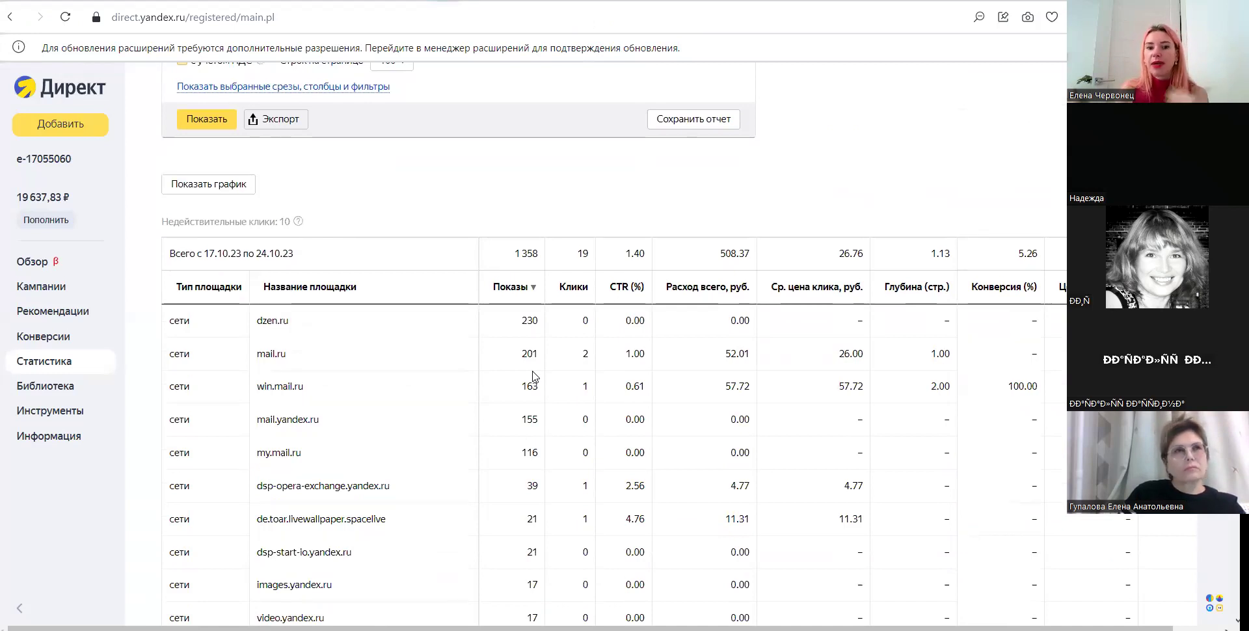
{"action": "scroll", "coordinate": [537, 352], "scroll_direction": "down", "scroll_amount": 1}
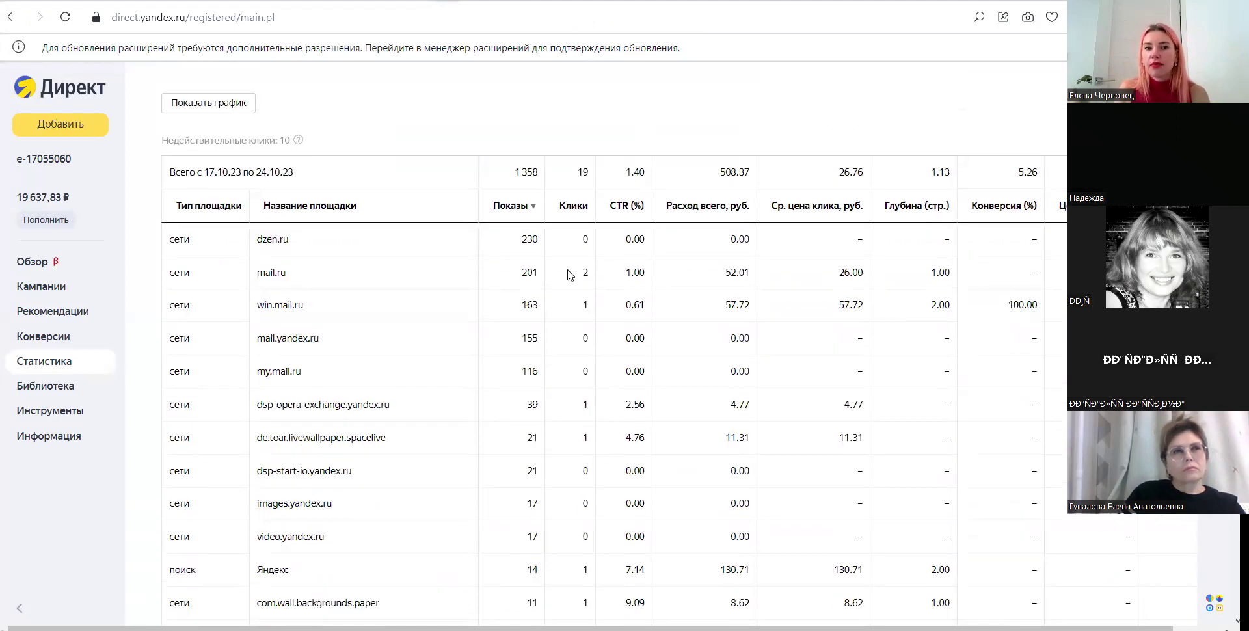
{"action": "left_click", "coordinate": [573, 204]}
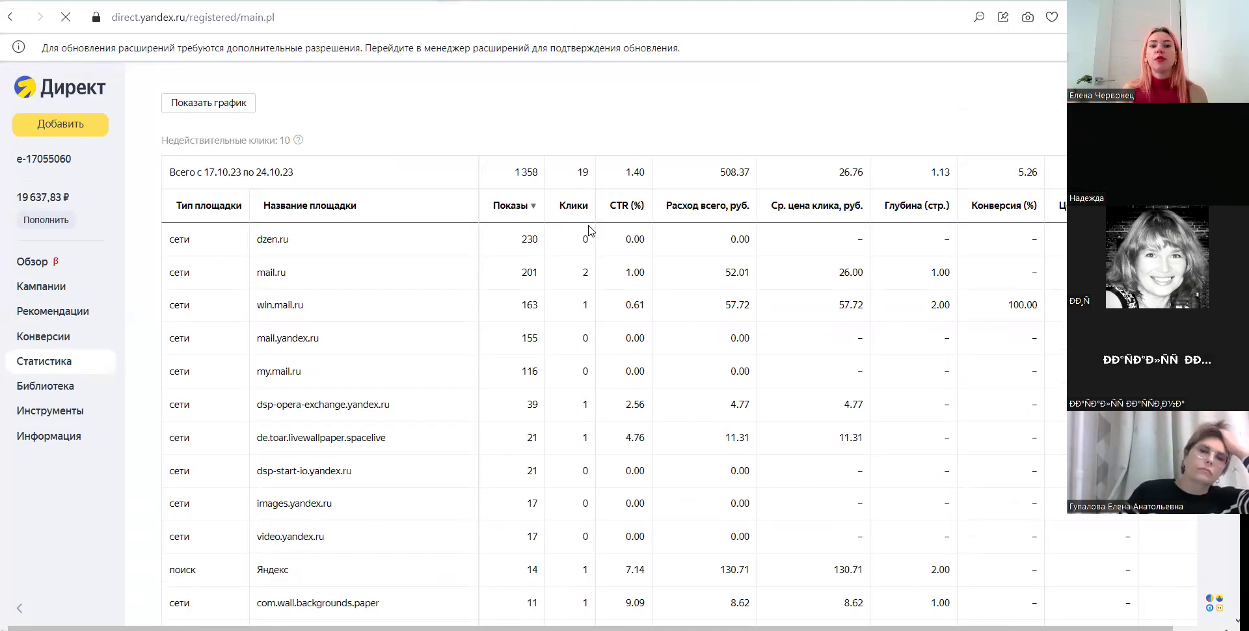
{"action": "scroll", "coordinate": [599, 341], "scroll_direction": "down", "scroll_amount": 3}
{"action": "scroll", "coordinate": [599, 341], "scroll_direction": "down", "scroll_amount": 2}
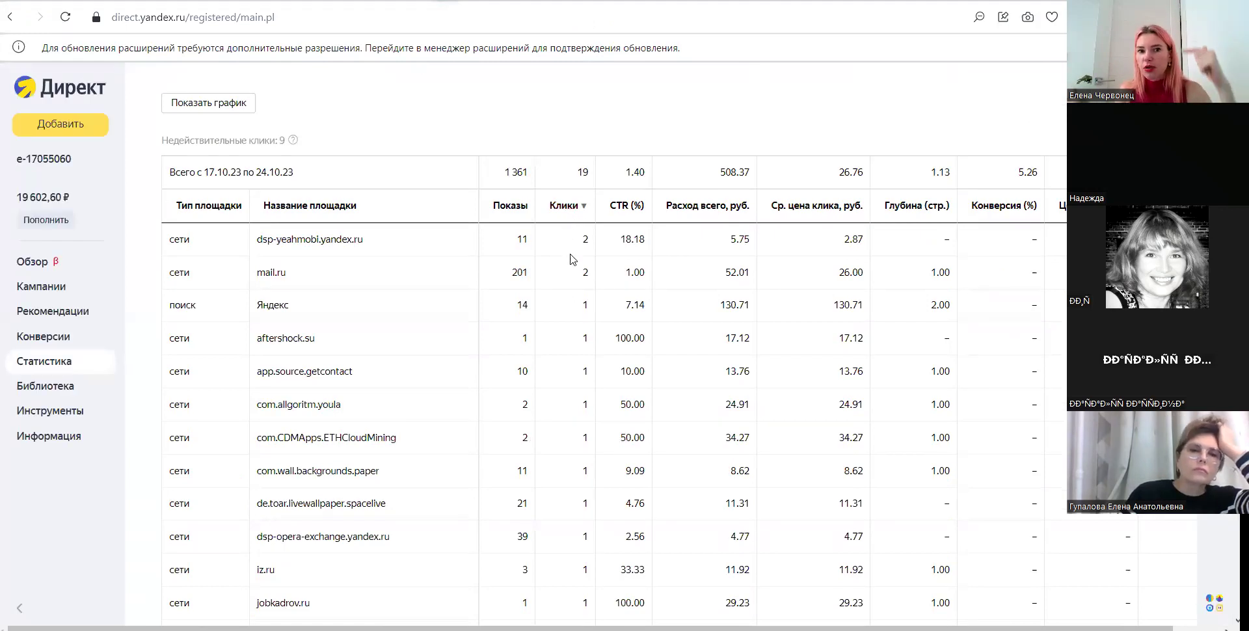
- Examine the impressions, clicks, CTR, total cost and average click price of the dsp-yeahmobi.yandex.ru placement
{"action": "scroll", "coordinate": [556, 341], "scroll_direction": "down", "scroll_amount": 1}
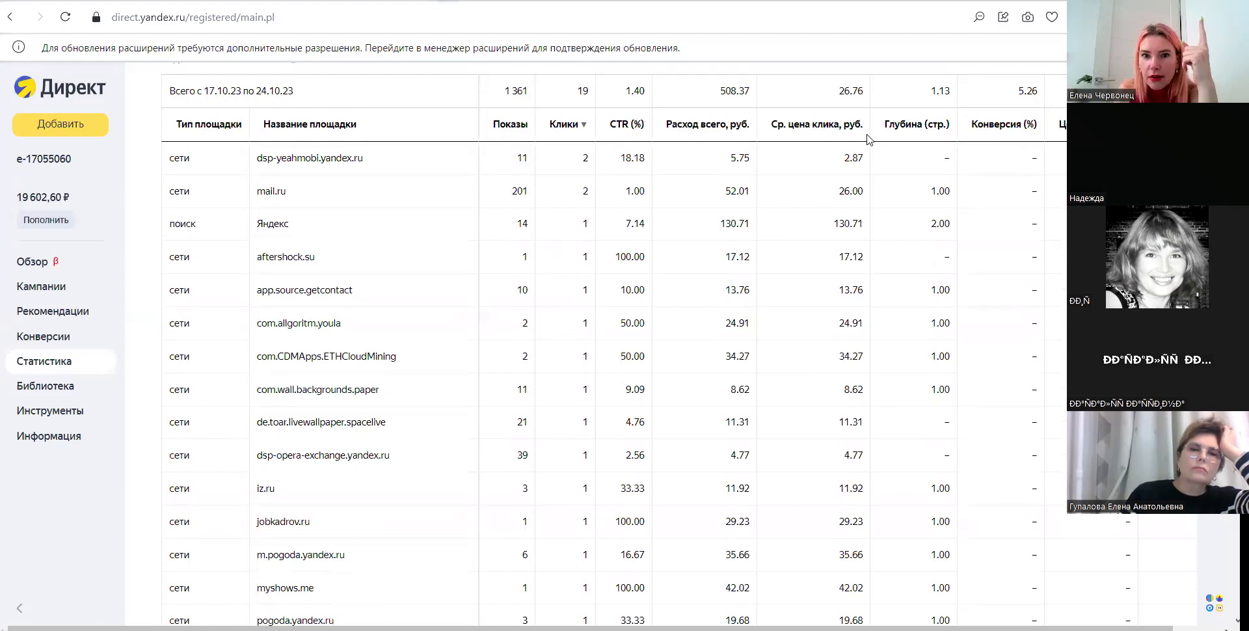
{"action": "left_click_drag", "start_coordinate": [732, 158], "coordinate": [752, 171]}
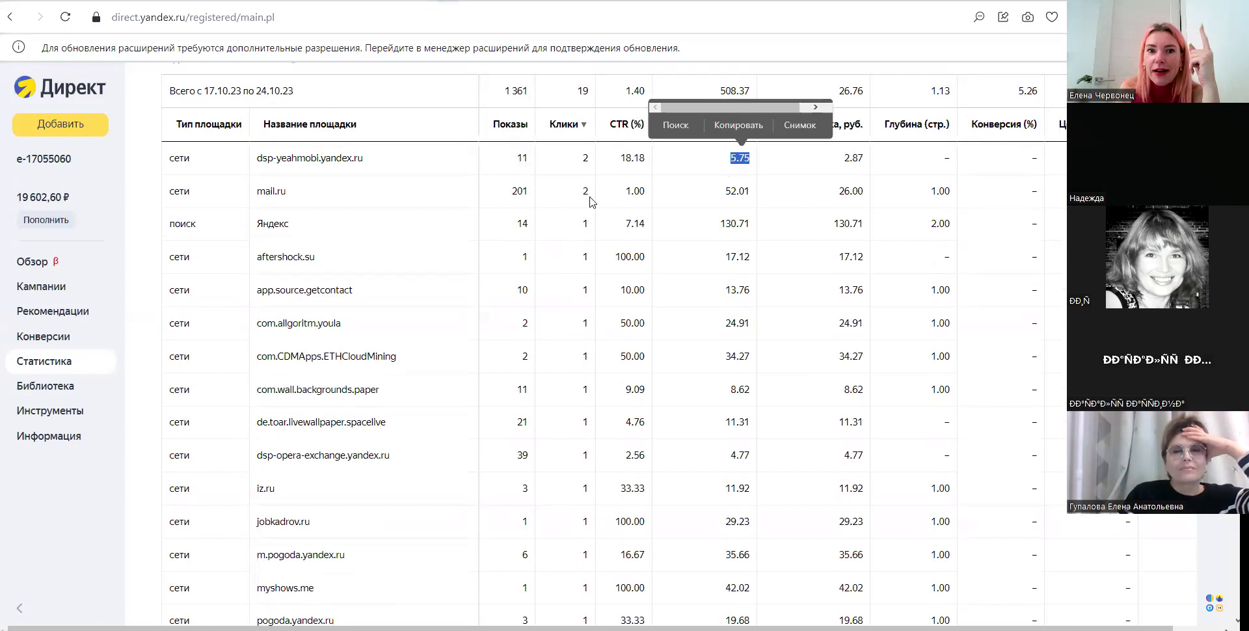
{"action": "left_click_drag", "start_coordinate": [362, 164], "coordinate": [251, 175]}
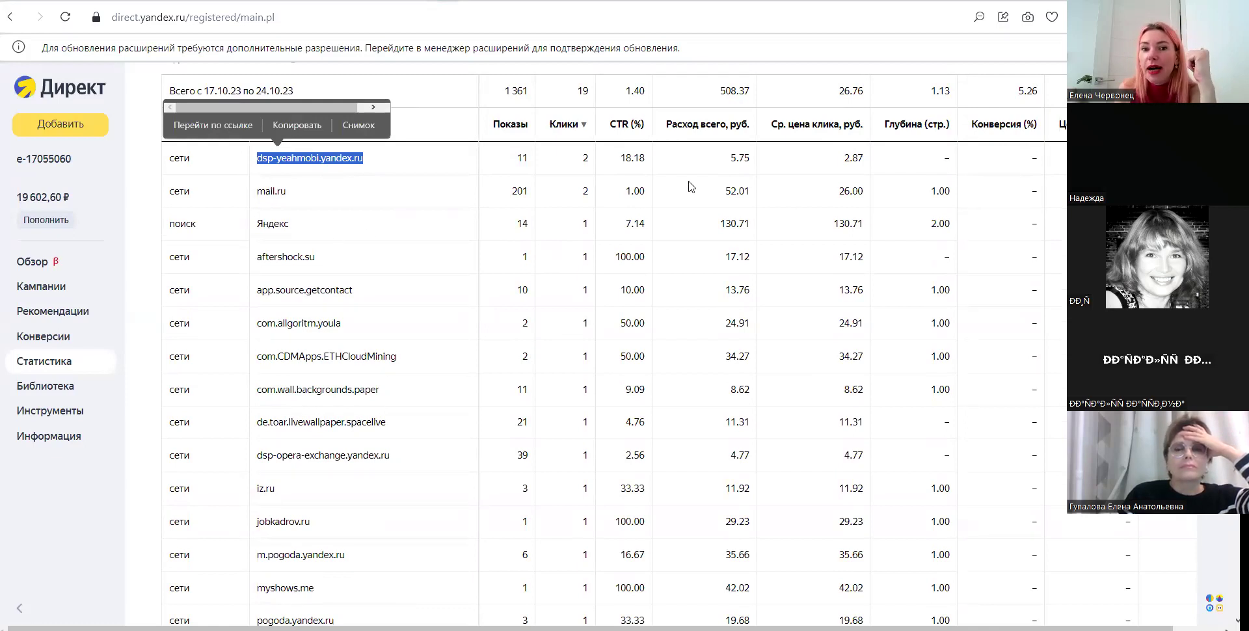
{"action": "left_click_drag", "start_coordinate": [589, 164], "coordinate": [518, 161]}
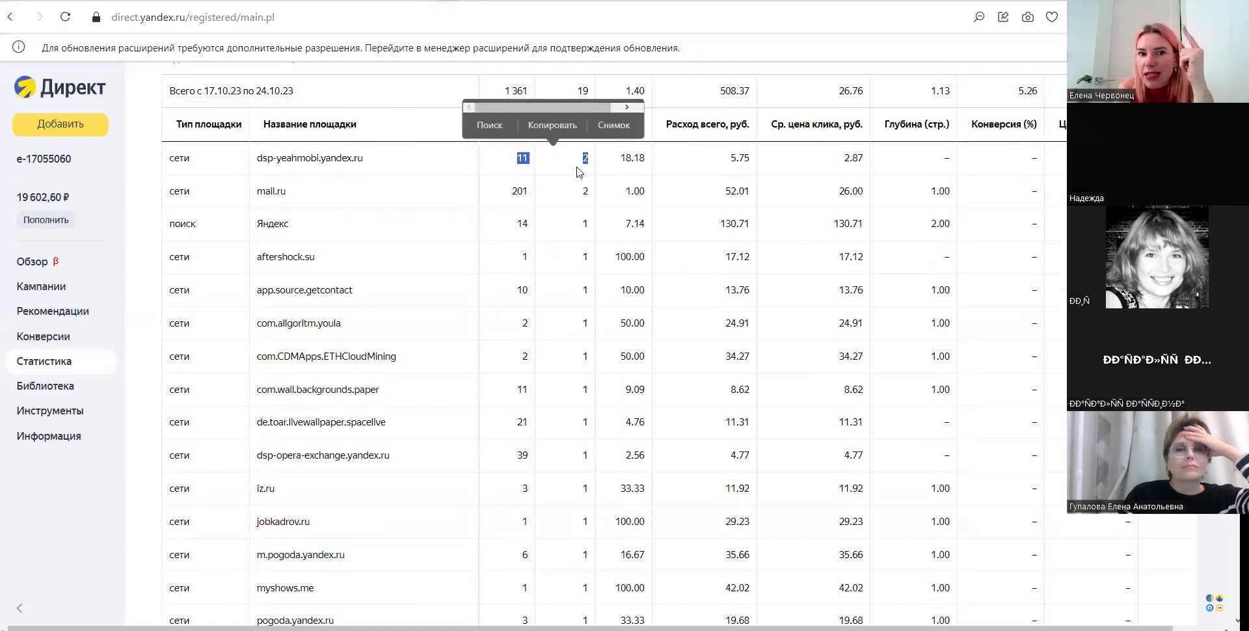
{"action": "left_click_drag", "start_coordinate": [638, 159], "coordinate": [626, 162]}
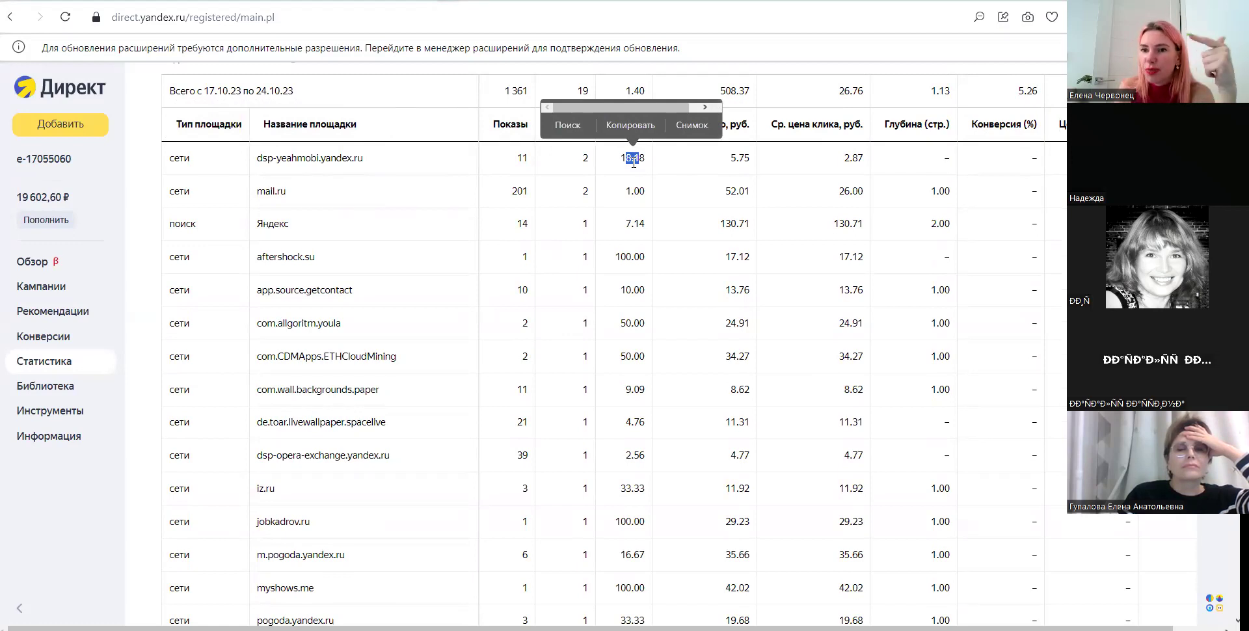
{"action": "left_click_drag", "start_coordinate": [267, 159], "coordinate": [363, 162]}
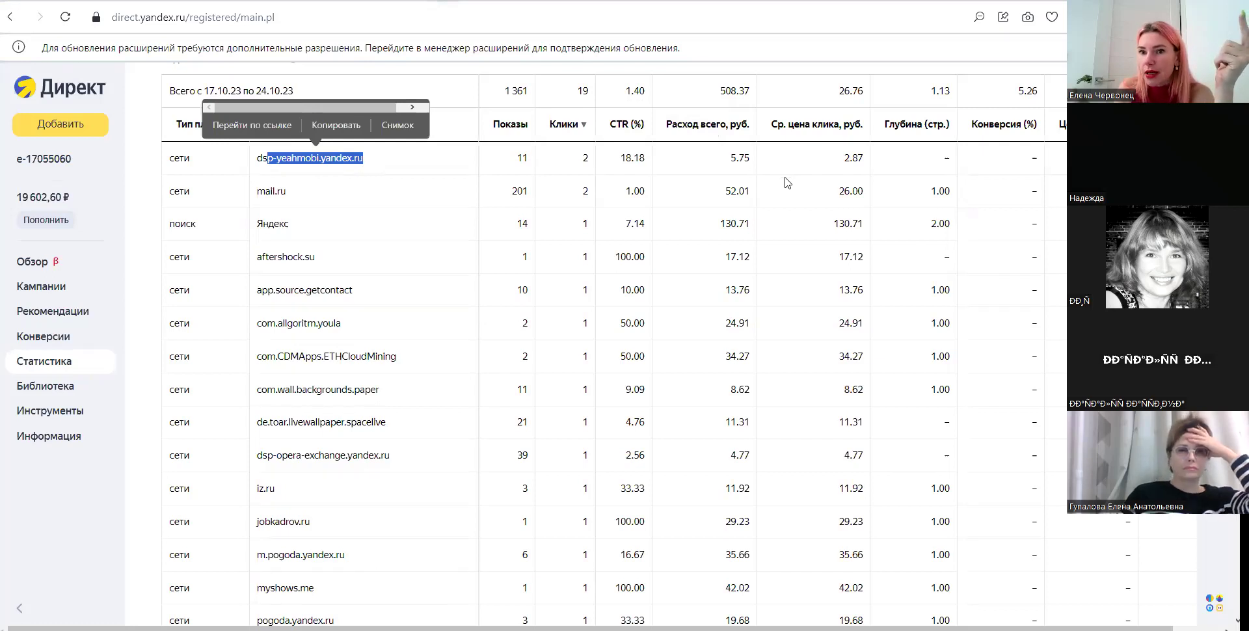
{"action": "left_click_drag", "start_coordinate": [857, 159], "coordinate": [844, 163]}
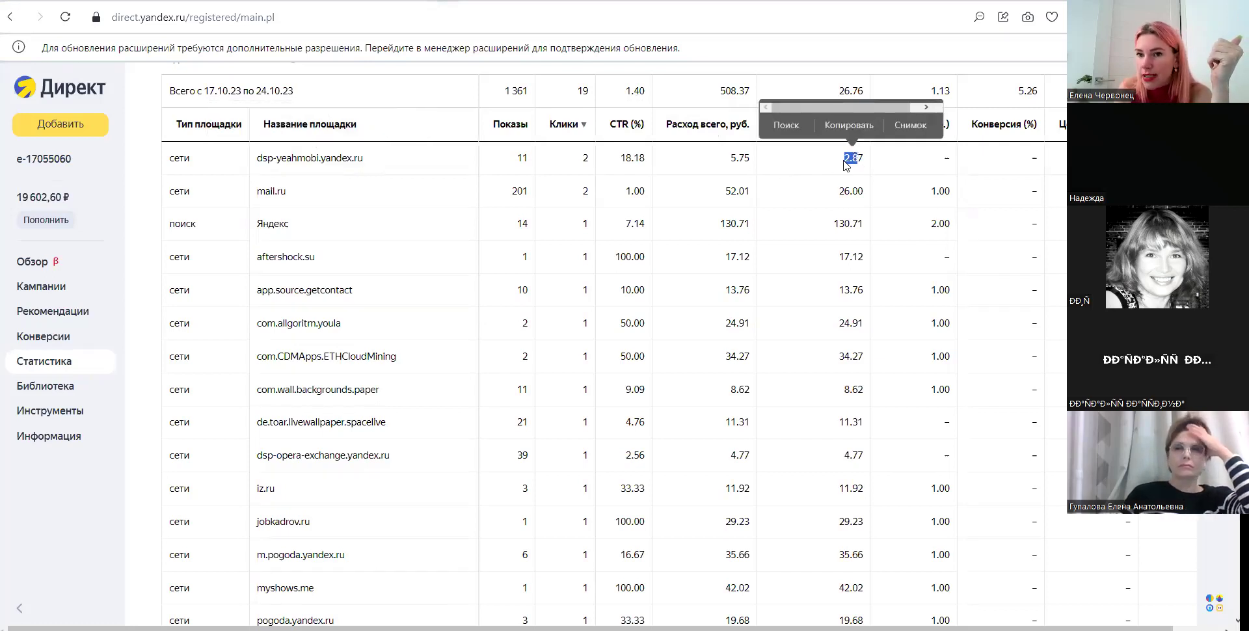
{"action": "left_click_drag", "start_coordinate": [746, 158], "coordinate": [728, 161]}
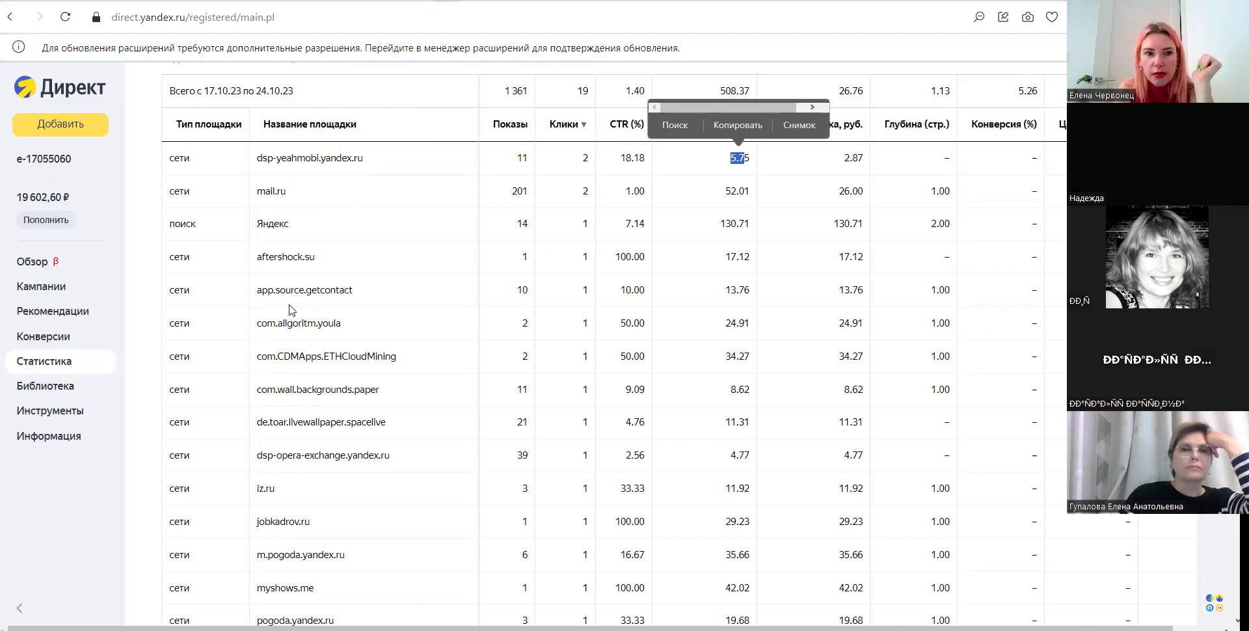
- Examine the app placement names such as app.source.getcontact and com.wall.backgrounds.paper, and check the CTR and total cost of com.allgoritm.youla
{"action": "left_click_drag", "start_coordinate": [261, 289], "coordinate": [353, 290]}
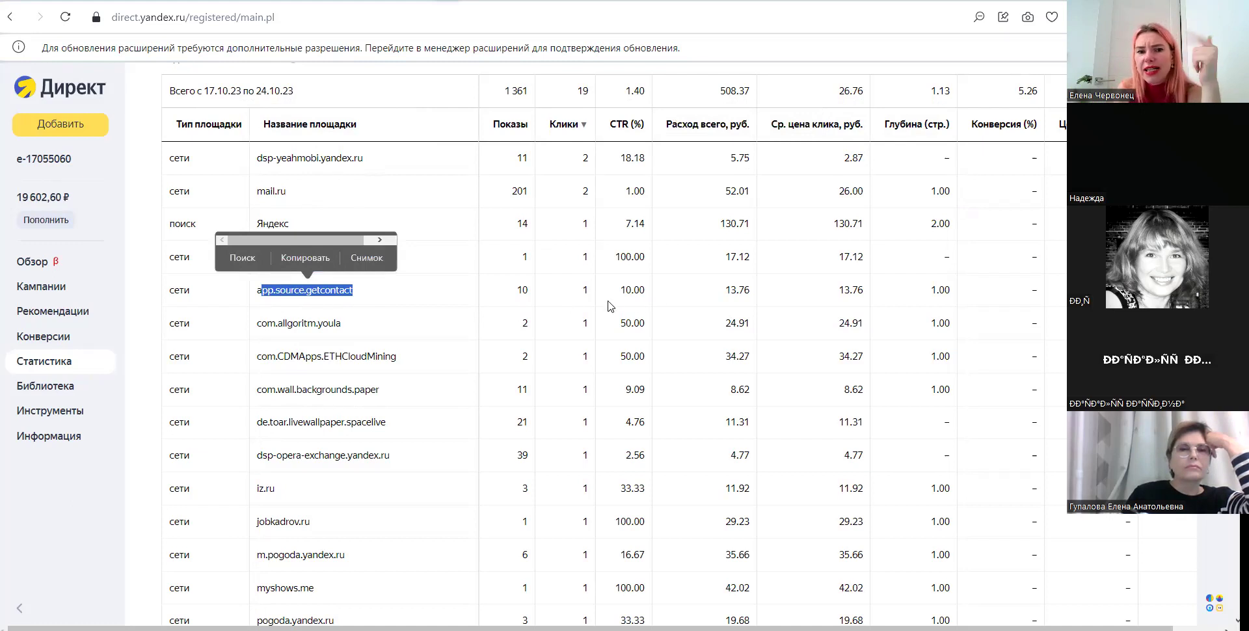
{"action": "left_click", "coordinate": [346, 301]}
{"action": "left_click_drag", "start_coordinate": [344, 291], "coordinate": [247, 296]}
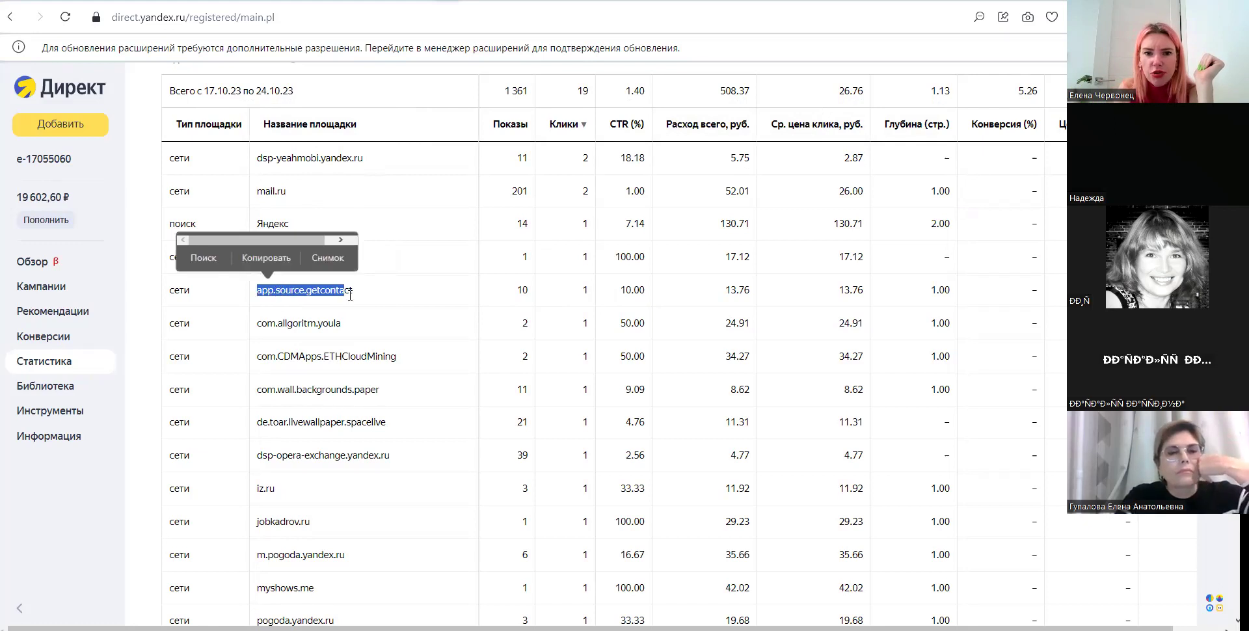
{"action": "scroll", "coordinate": [349, 295], "scroll_direction": "down", "scroll_amount": 1}
{"action": "left_click", "coordinate": [299, 243]}
{"action": "double_click", "coordinate": [299, 244]}
{"action": "left_click_drag", "start_coordinate": [264, 286], "coordinate": [349, 276]}
{"action": "left_click_drag", "start_coordinate": [285, 308], "coordinate": [370, 308]}
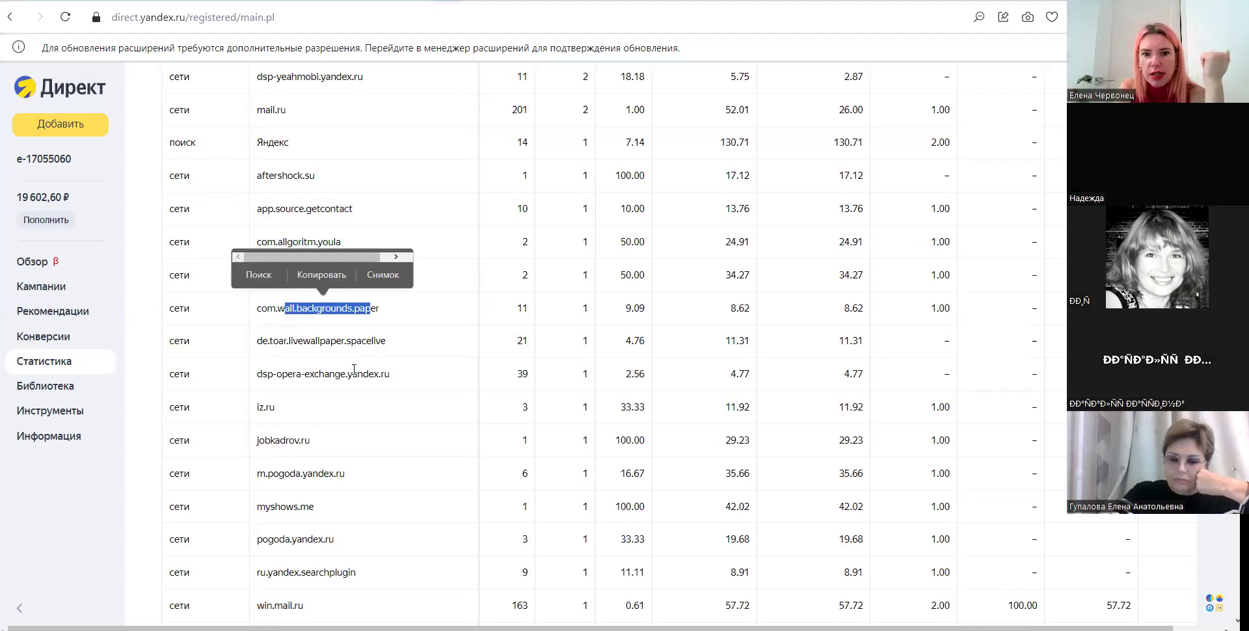
{"action": "scroll", "coordinate": [463, 372], "scroll_direction": "up", "scroll_amount": 1}
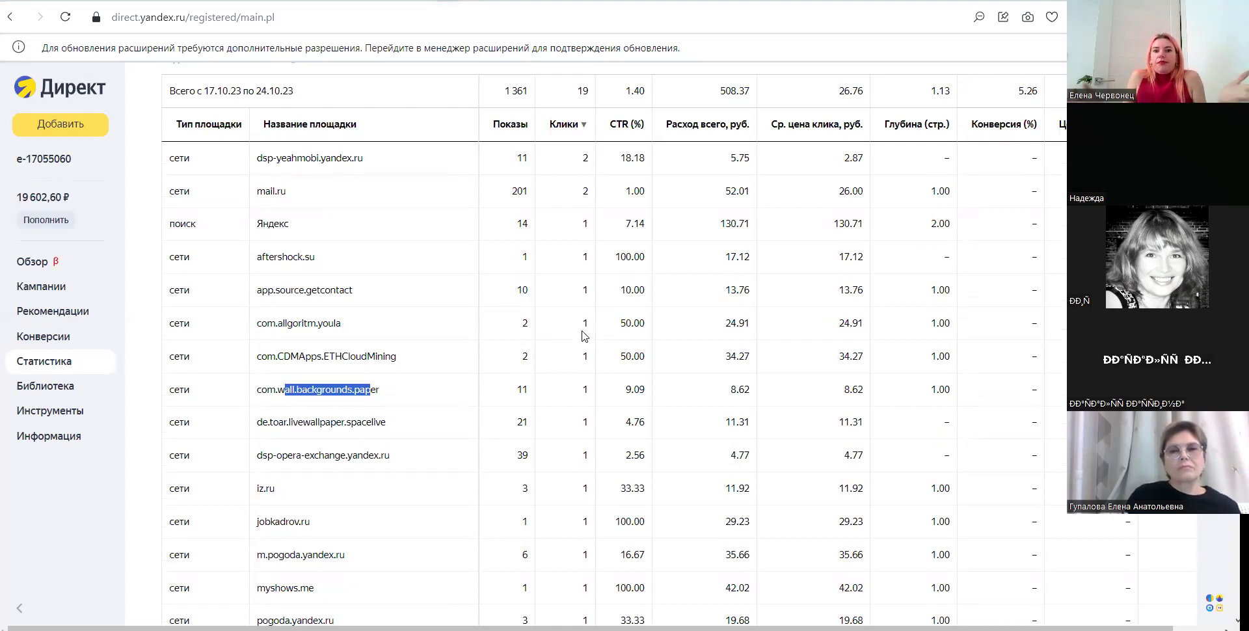
{"action": "left_click_drag", "start_coordinate": [645, 322], "coordinate": [622, 327]}
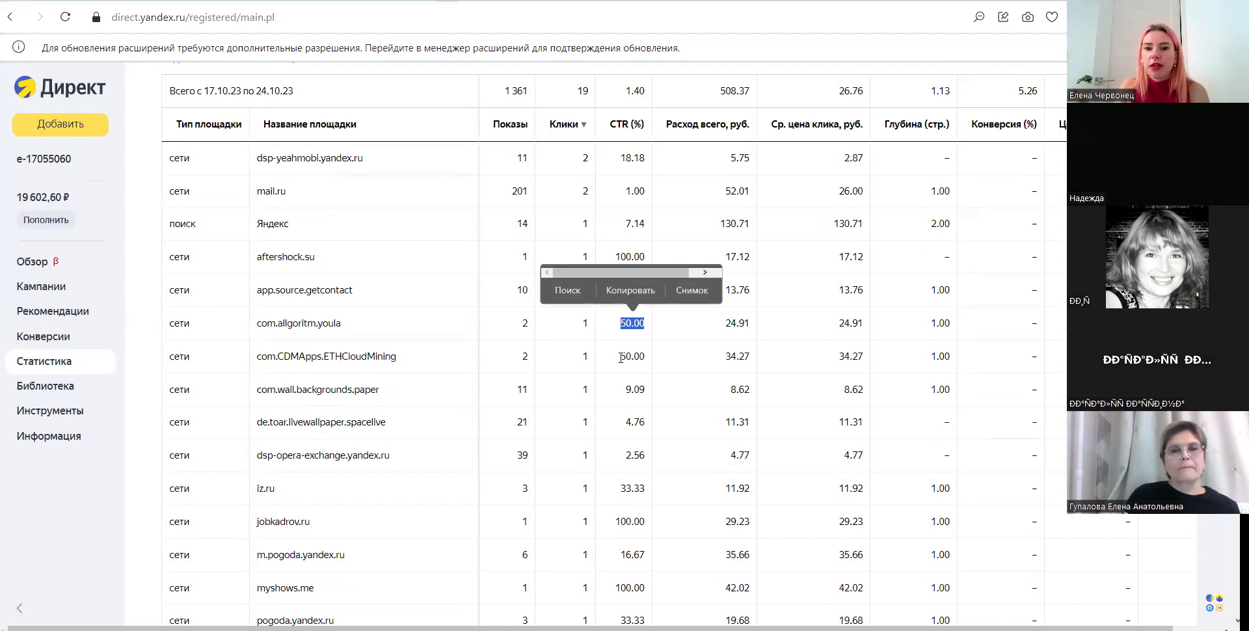
{"action": "left_click_drag", "start_coordinate": [738, 322], "coordinate": [725, 324]}
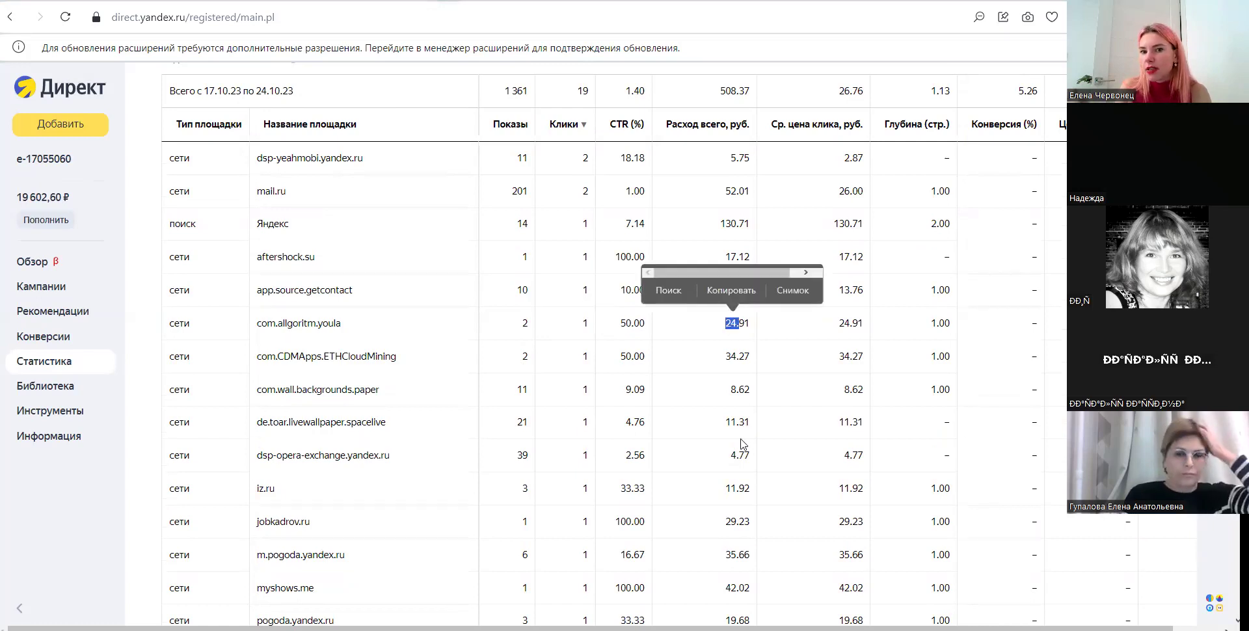
{"action": "left_click", "coordinate": [730, 360]}
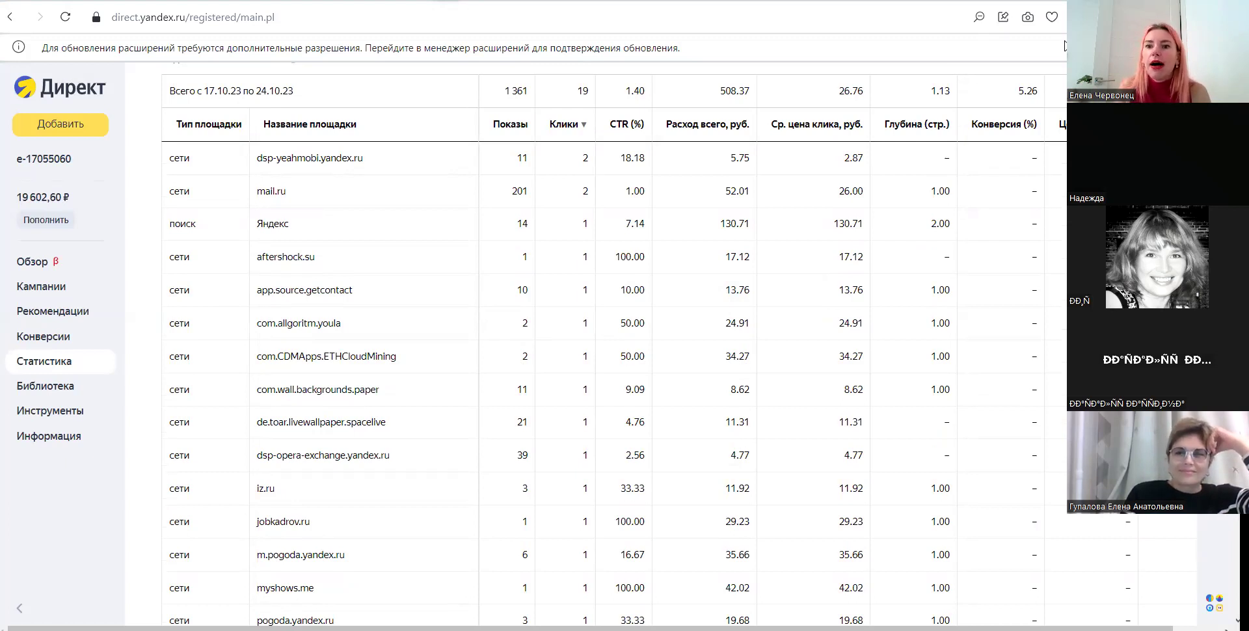
- Sort the placement statistics by Конверсии in descending order and examine the CTR, click price, depth and goal price of win.mail.ru
{"action": "scroll", "coordinate": [976, 293], "scroll_direction": "up", "scroll_amount": 5}
{"action": "scroll", "coordinate": [975, 292], "scroll_direction": "down", "scroll_amount": 2}
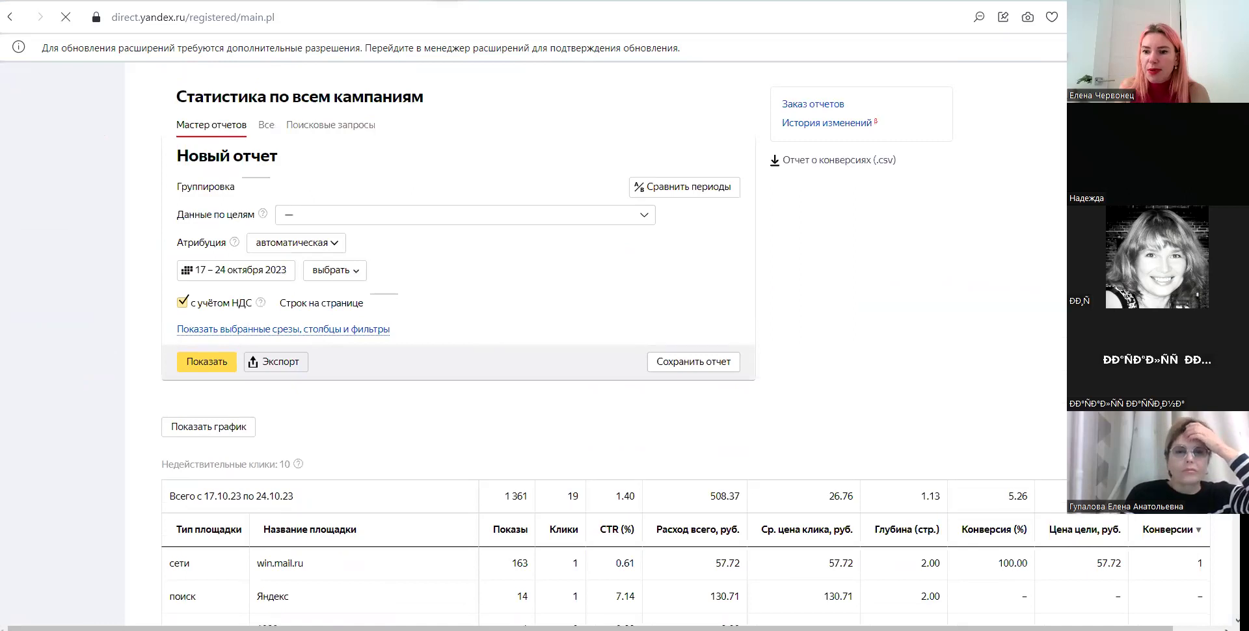
{"action": "scroll", "coordinate": [889, 103], "scroll_direction": "down", "scroll_amount": 5}
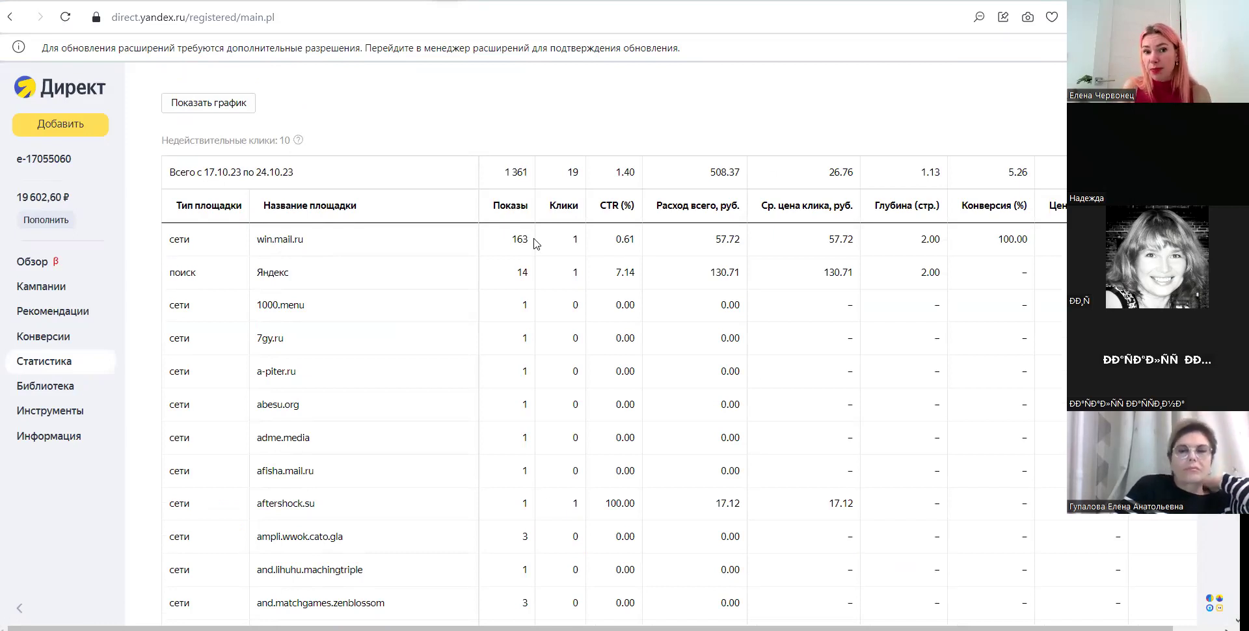
{"action": "left_click_drag", "start_coordinate": [638, 242], "coordinate": [616, 242]}
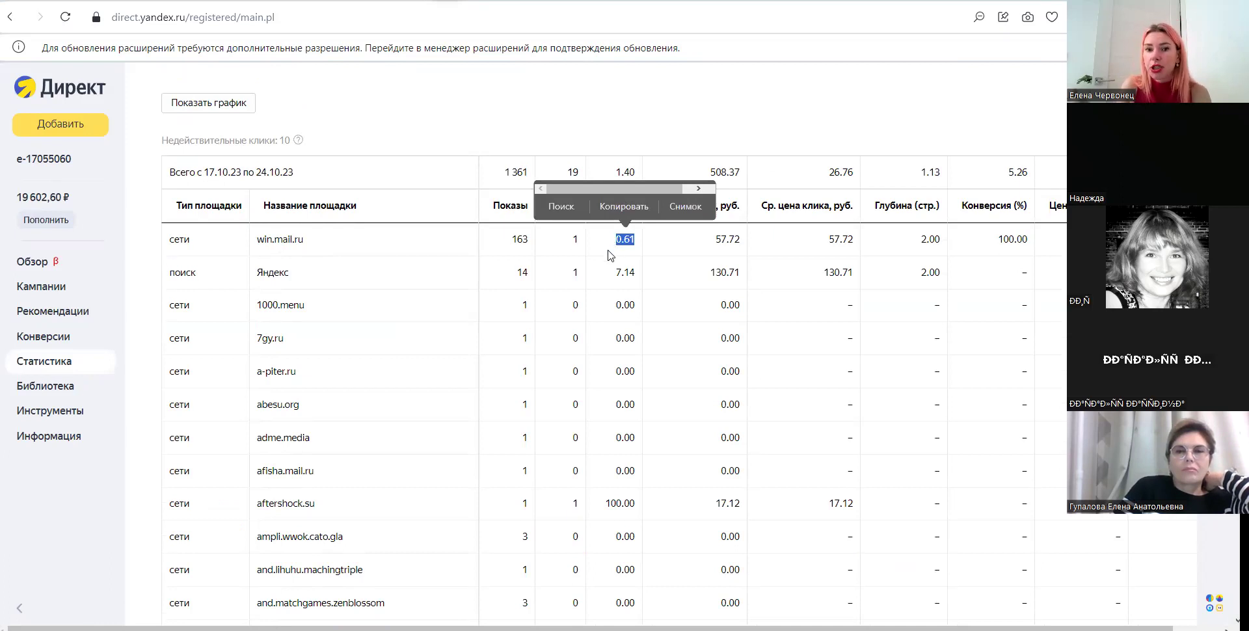
{"action": "left_click", "coordinate": [729, 242]}
{"action": "left_click_drag", "start_coordinate": [848, 239], "coordinate": [829, 239]}
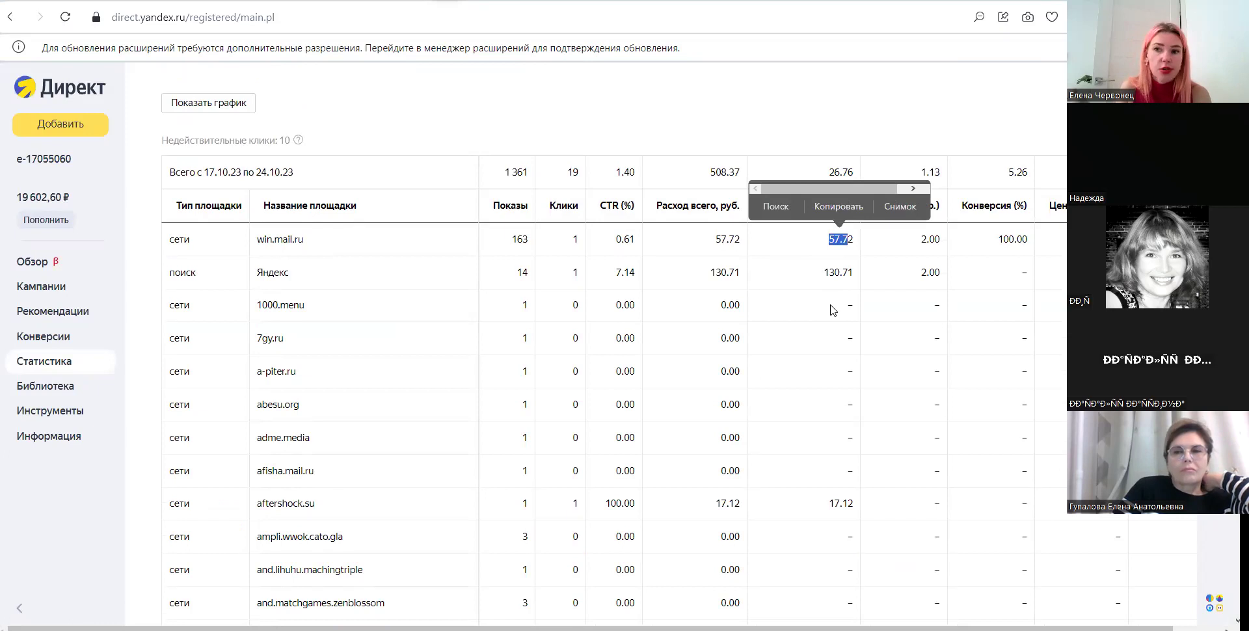
{"action": "left_click", "coordinate": [928, 243]}
{"action": "double_click", "coordinate": [1105, 239]}
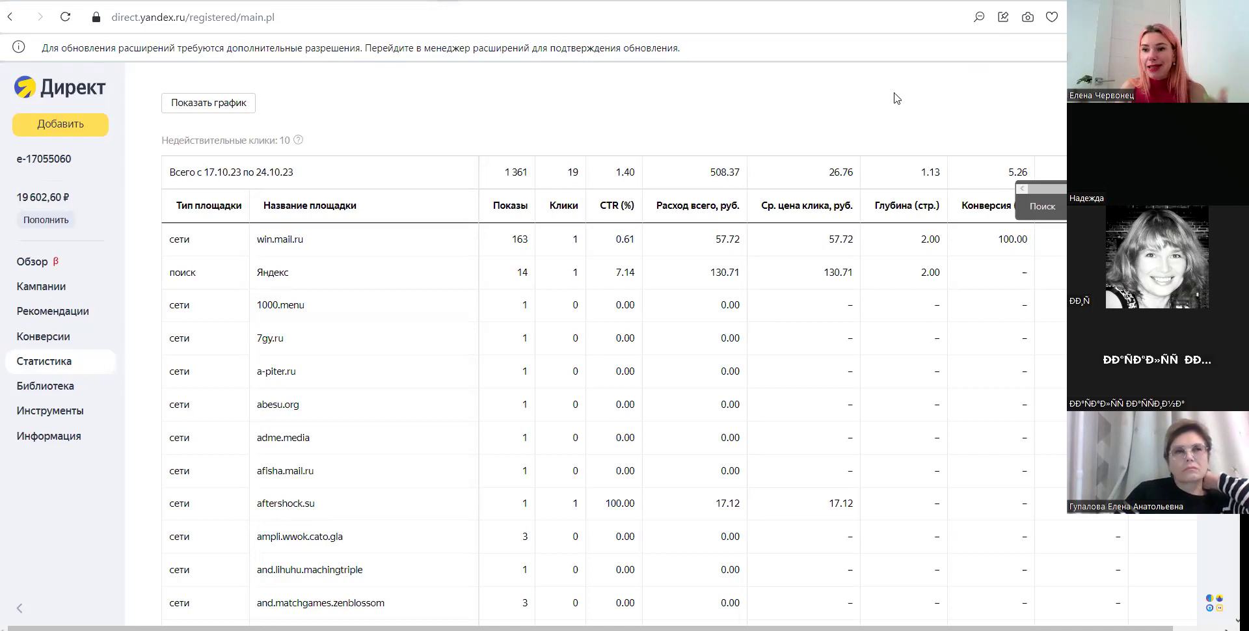
- Rebuild the report with the slices Группы and № объявления/баннера, removing Название площадки and Тип площадки
{"action": "scroll", "coordinate": [894, 98], "scroll_direction": "up", "scroll_amount": 5}
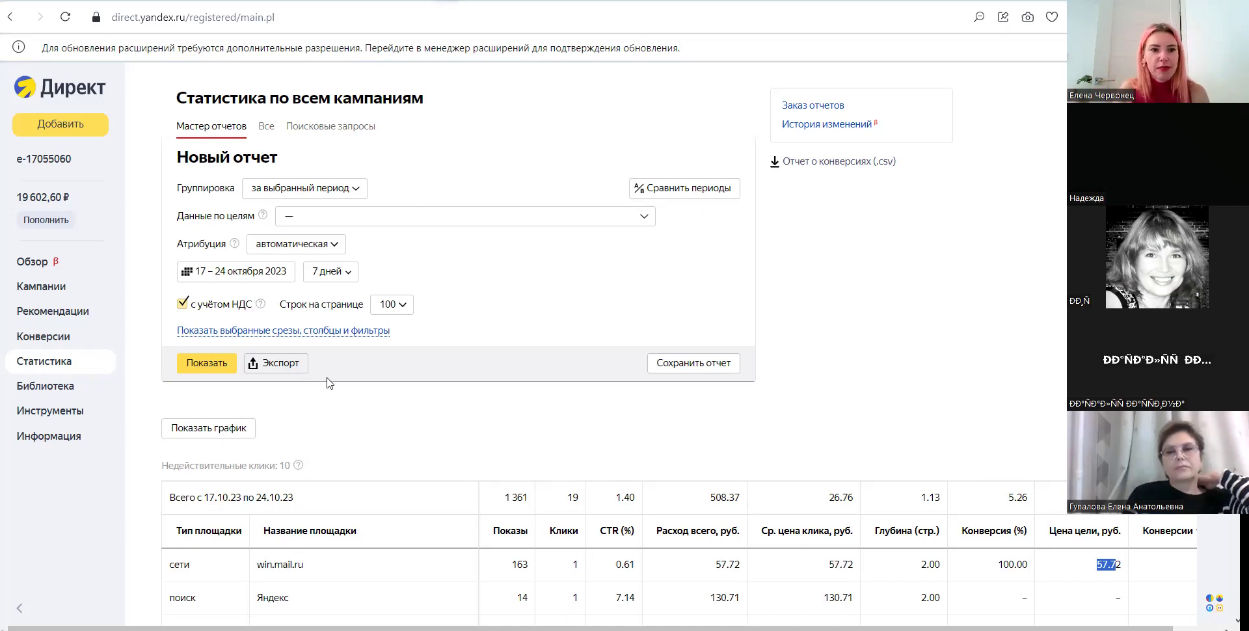
{"action": "left_click", "coordinate": [195, 333]}
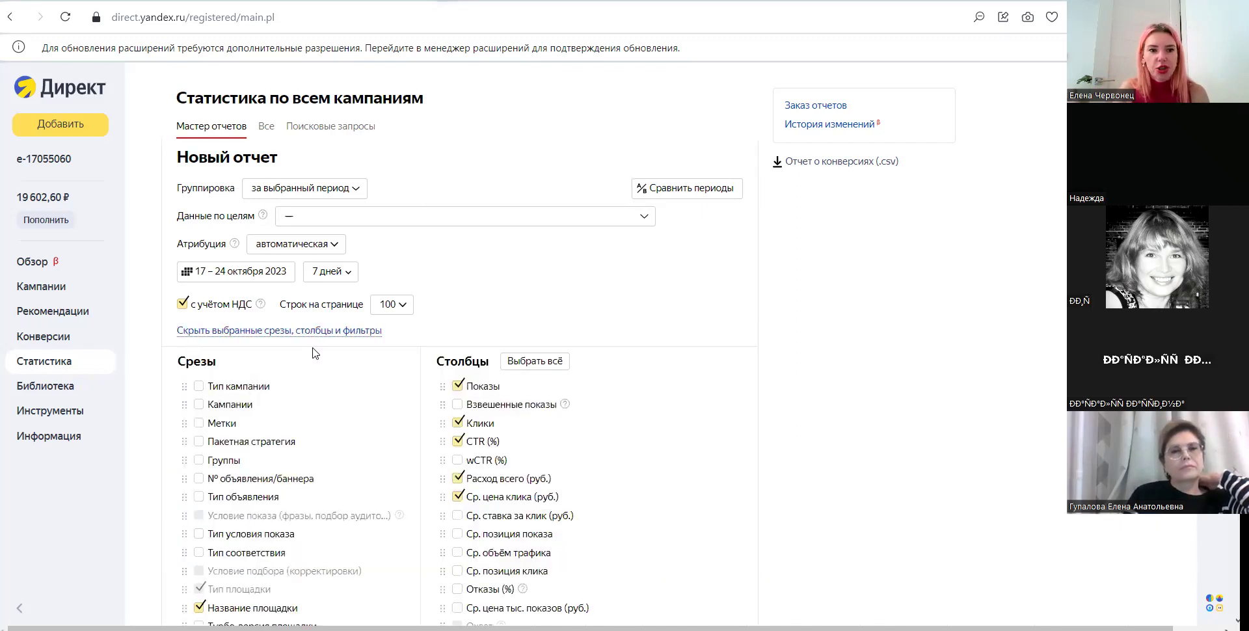
{"action": "scroll", "coordinate": [430, 372], "scroll_direction": "down", "scroll_amount": 5}
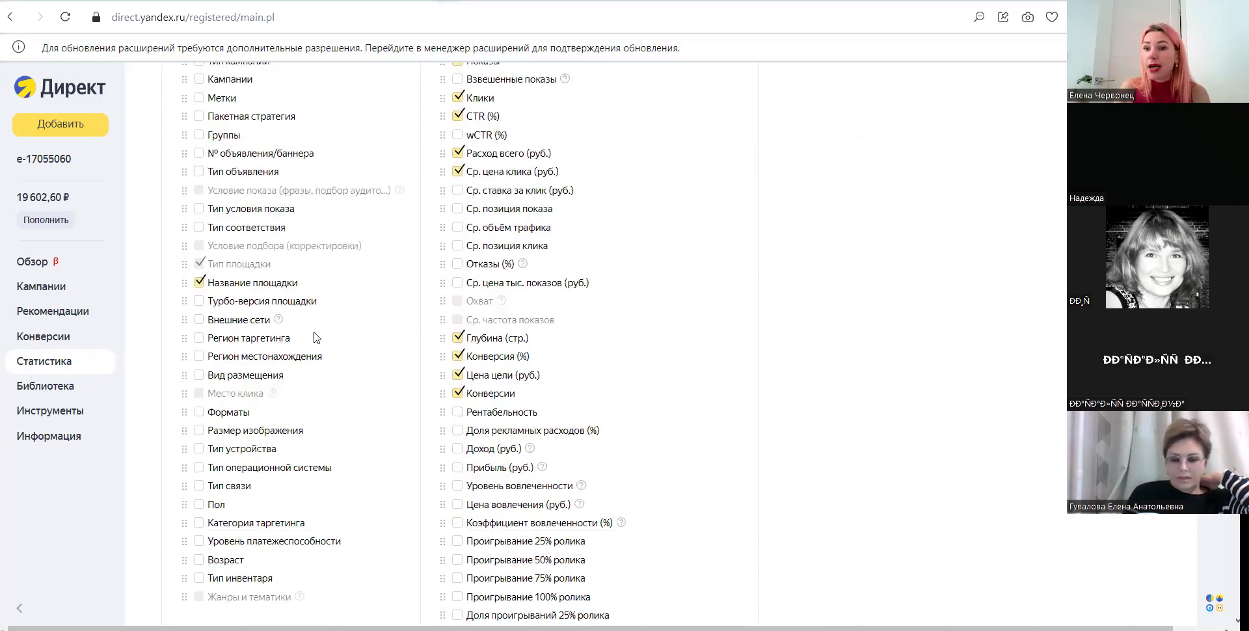
{"action": "scroll", "coordinate": [250, 306], "scroll_direction": "up", "scroll_amount": 1}
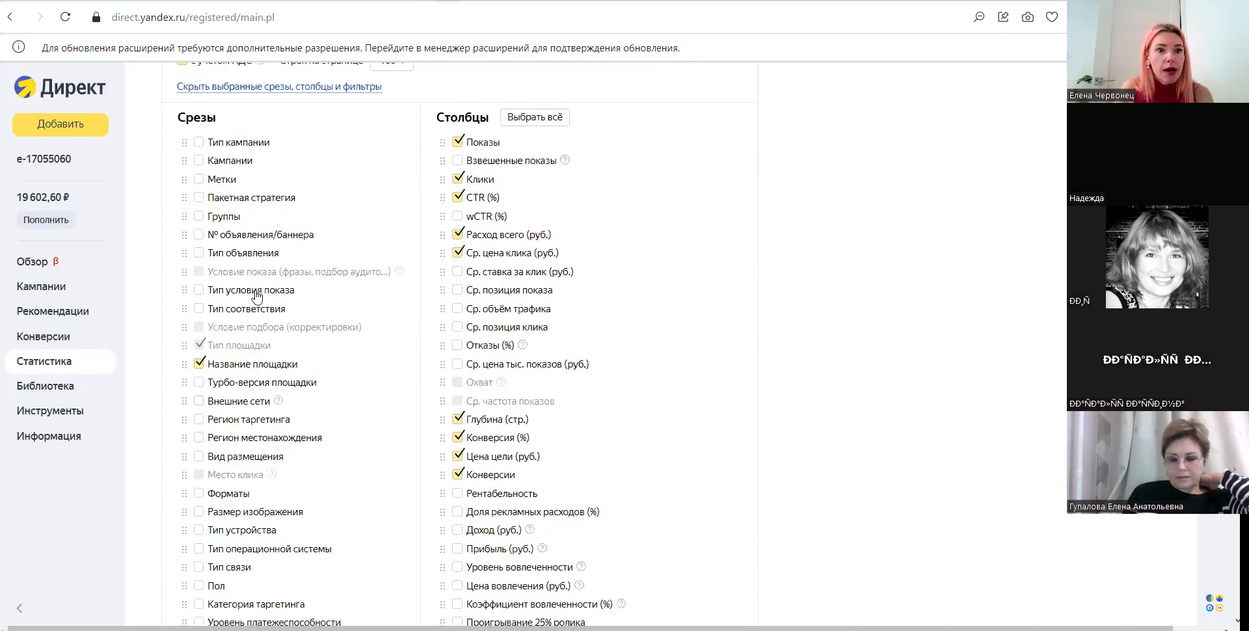
{"action": "left_click", "coordinate": [214, 221]}
{"action": "left_click", "coordinate": [225, 241]}
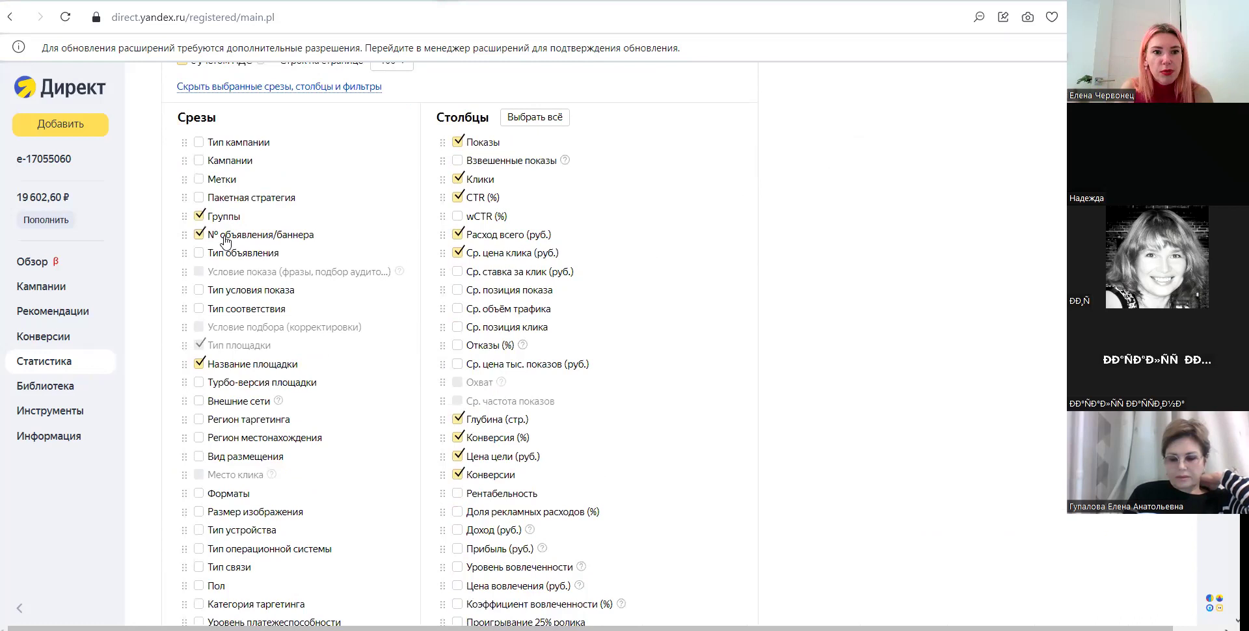
{"action": "left_click", "coordinate": [200, 365]}
{"action": "left_click", "coordinate": [198, 346]}
{"action": "left_click", "coordinate": [198, 346]}
{"action": "scroll", "coordinate": [259, 385], "scroll_direction": "up", "scroll_amount": 1}
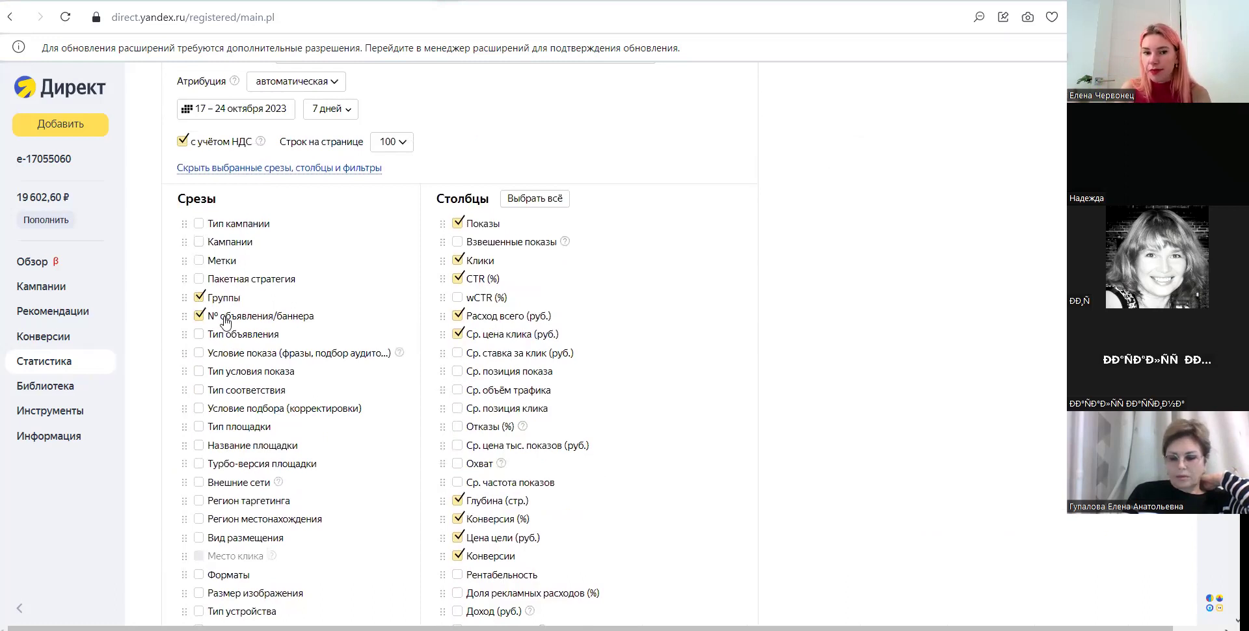
{"action": "scroll", "coordinate": [224, 322], "scroll_direction": "down", "scroll_amount": 12}
{"action": "left_click", "coordinate": [208, 254]}
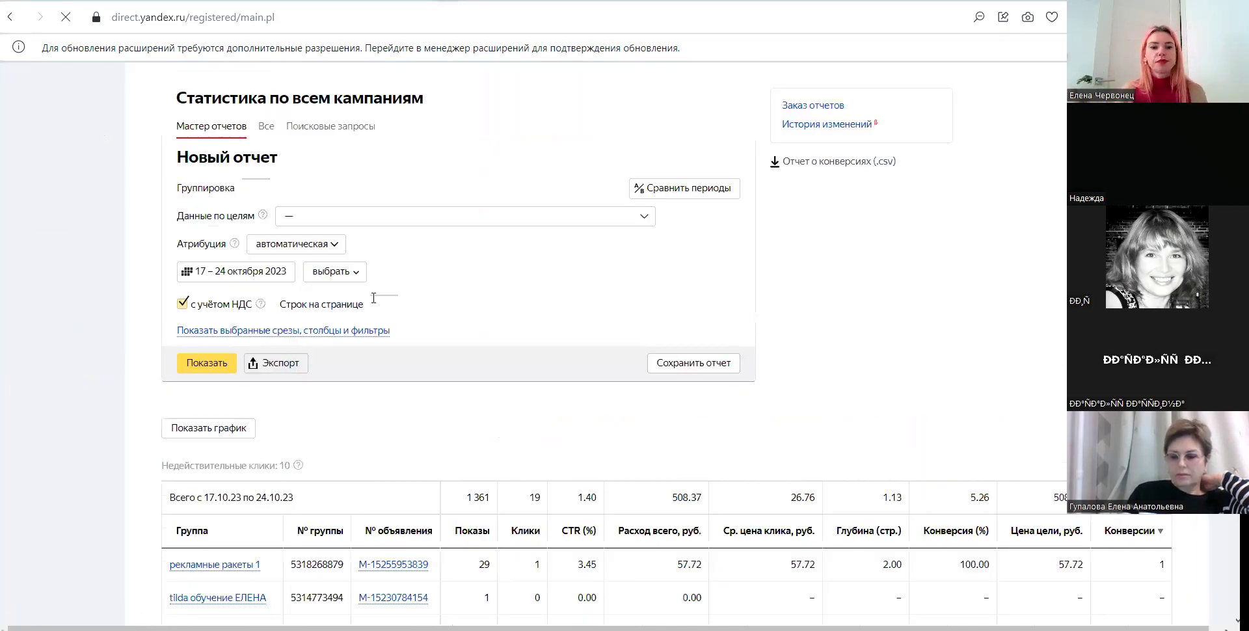
- Sort the ad group and ad statistics by Показы in descending order
{"action": "scroll", "coordinate": [184, 265], "scroll_direction": "down", "scroll_amount": 5}
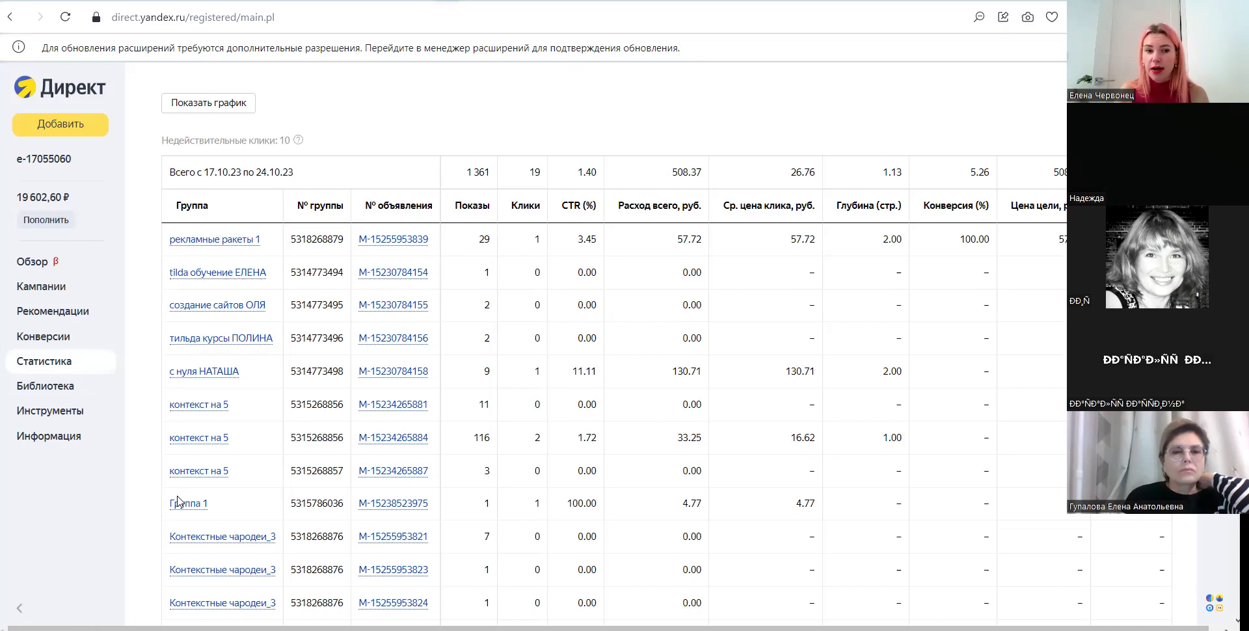
{"action": "left_click", "coordinate": [472, 210]}
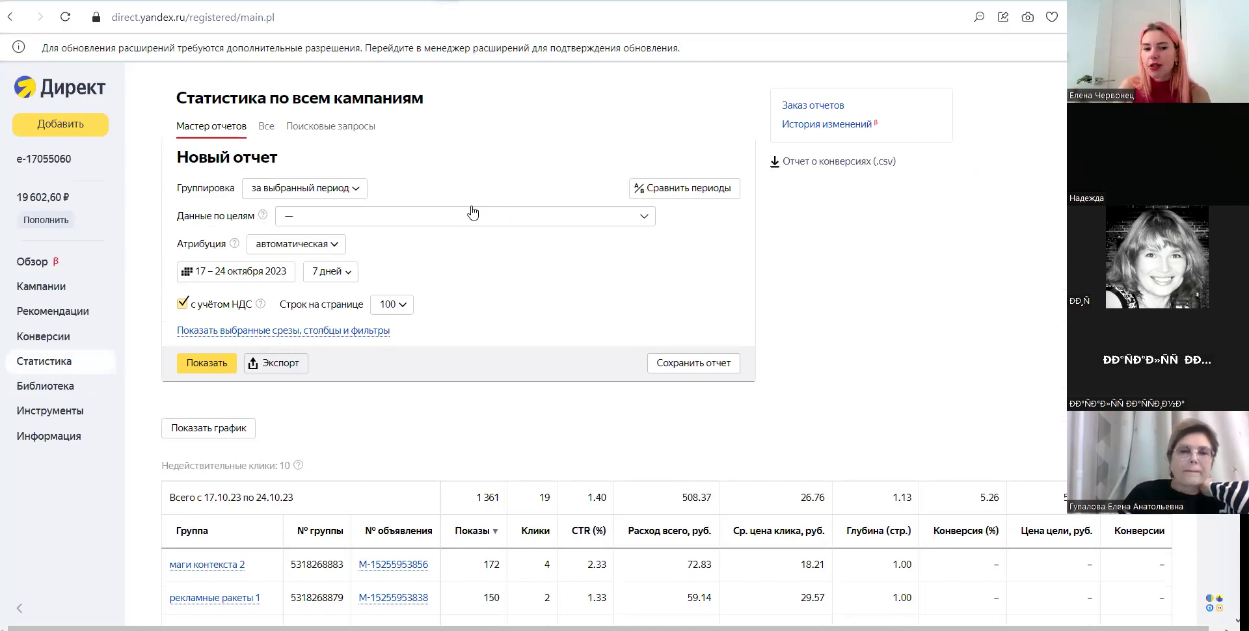
{"action": "scroll", "coordinate": [473, 212], "scroll_direction": "down", "scroll_amount": 5}
{"action": "scroll", "coordinate": [540, 305], "scroll_direction": "down", "scroll_amount": 1}
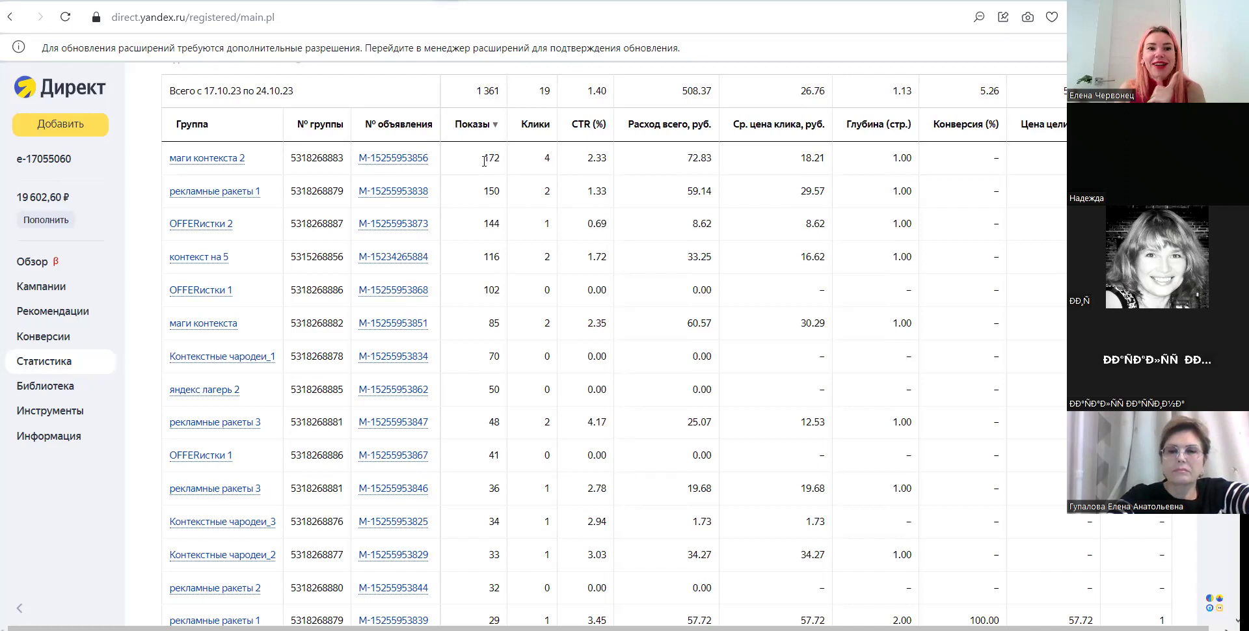
- Preview the В сетях view of the two ads with the most impressions, in the groups маги контекста 2 and рекламные ракеты 1
{"action": "left_click", "coordinate": [395, 159]}
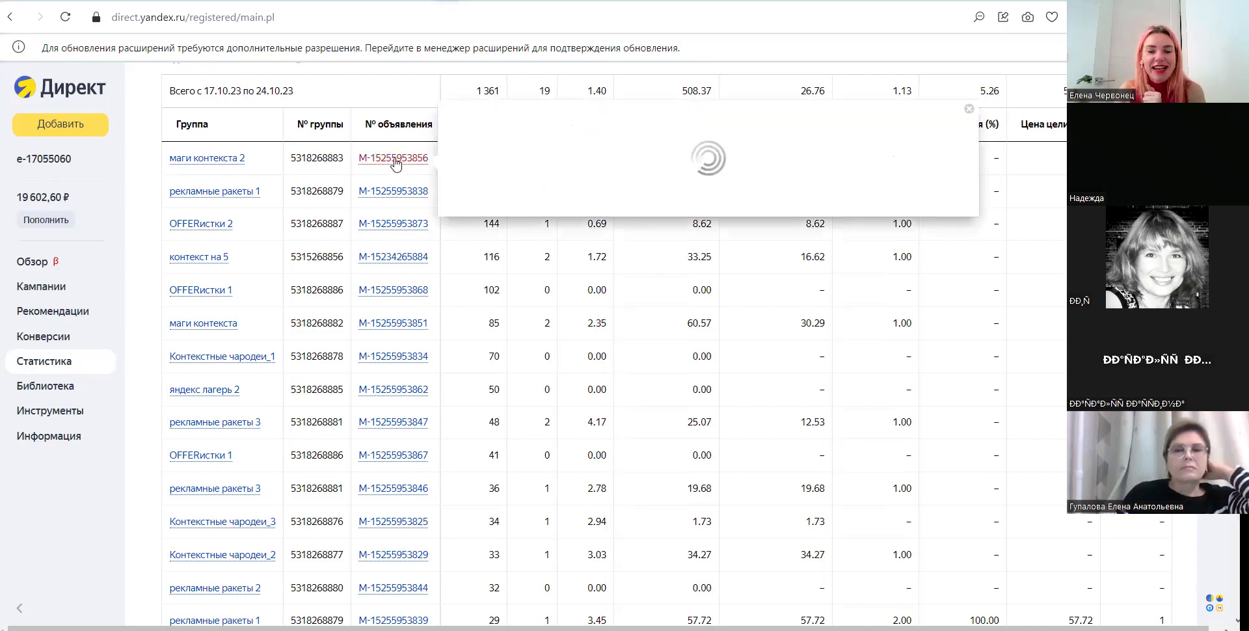
{"action": "left_click", "coordinate": [476, 199]}
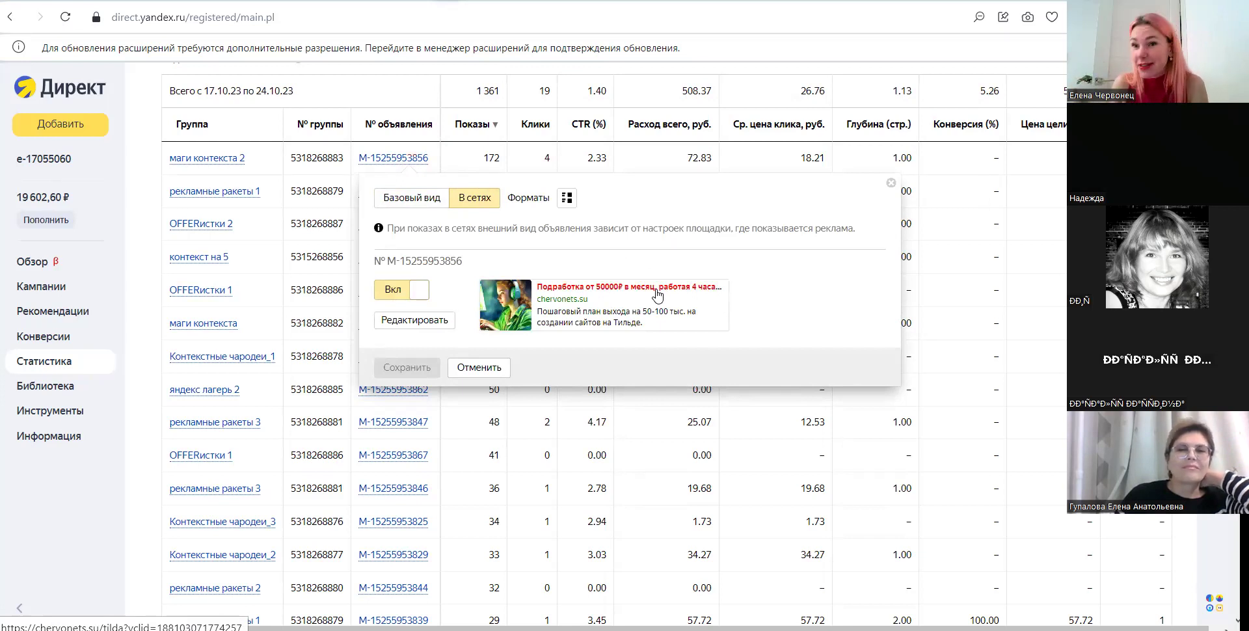
{"action": "left_click", "coordinate": [891, 183]}
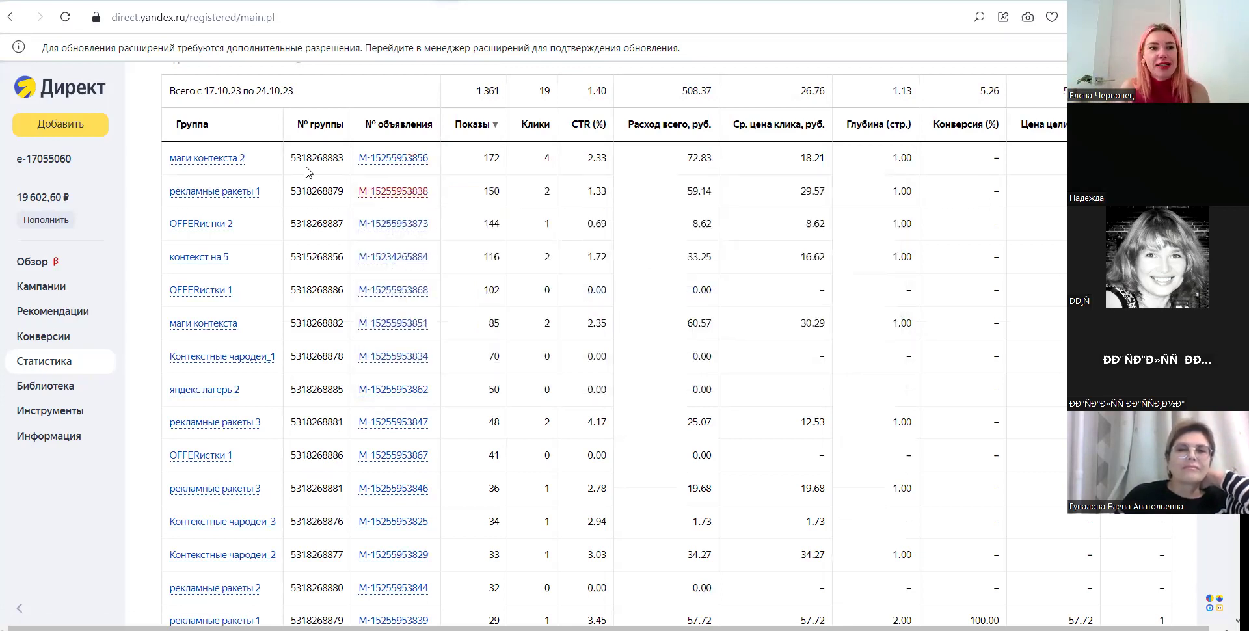
{"action": "left_click", "coordinate": [382, 200]}
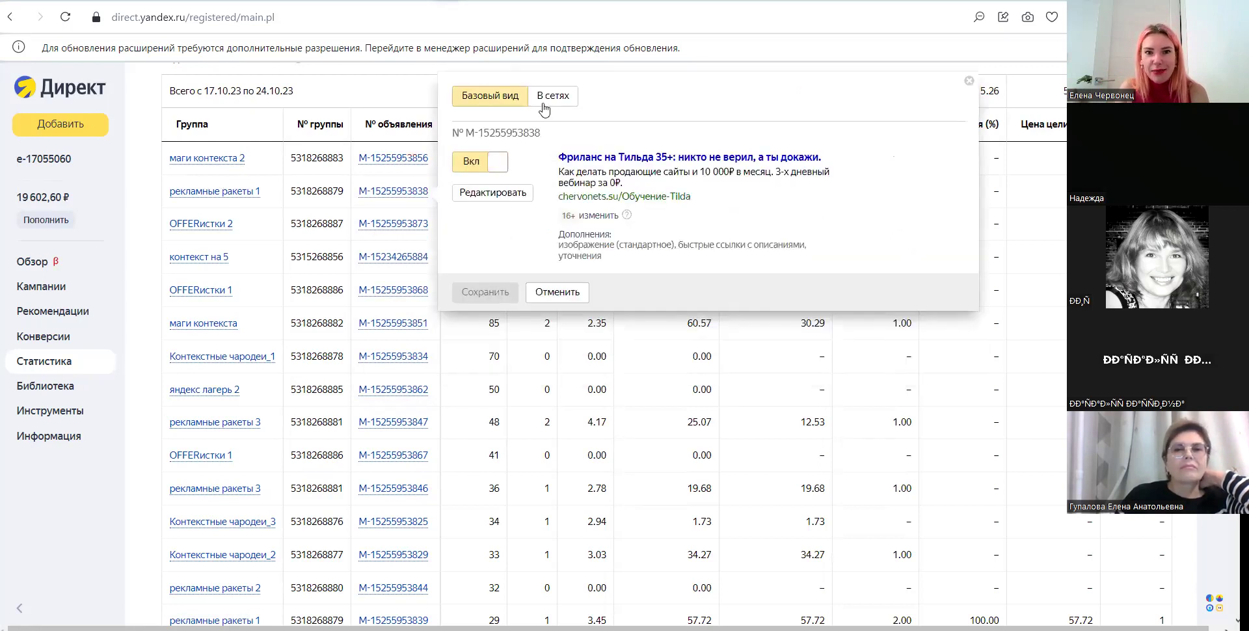
{"action": "left_click", "coordinate": [546, 109]}
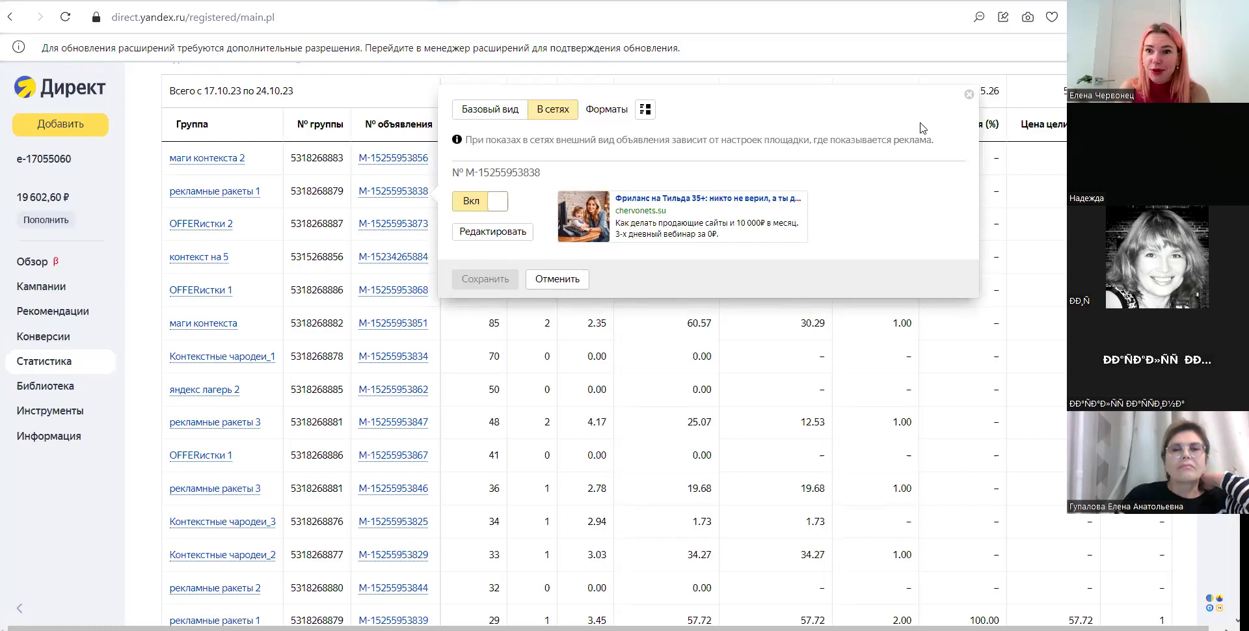
- Preview the В сетях view of the third and fourth ads by impressions, in the groups OFFERистки 2 and контекст на 5
{"action": "left_click", "coordinate": [964, 97]}
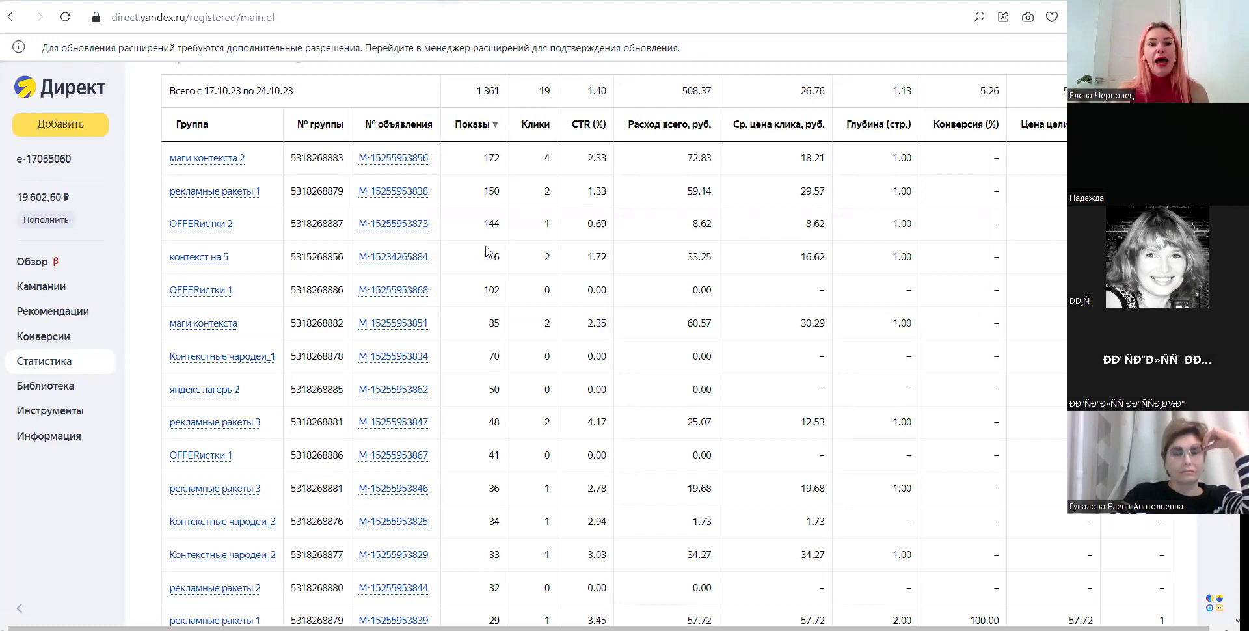
{"action": "left_click", "coordinate": [369, 225]}
{"action": "left_click", "coordinate": [550, 144]}
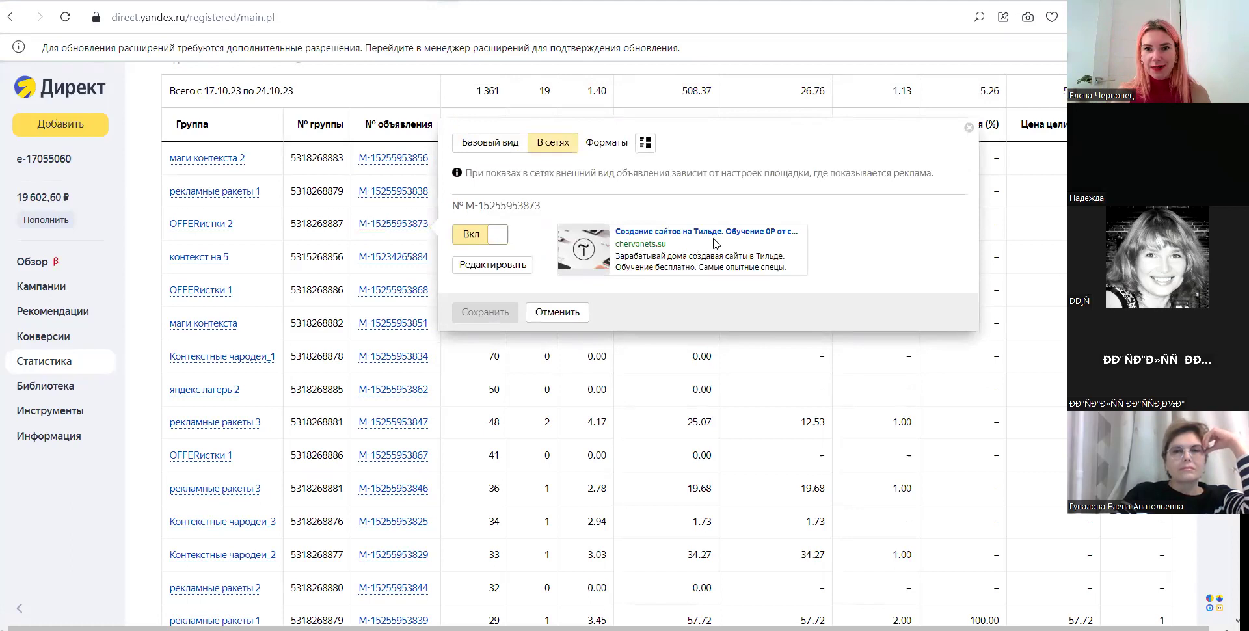
{"action": "left_click", "coordinate": [968, 127]}
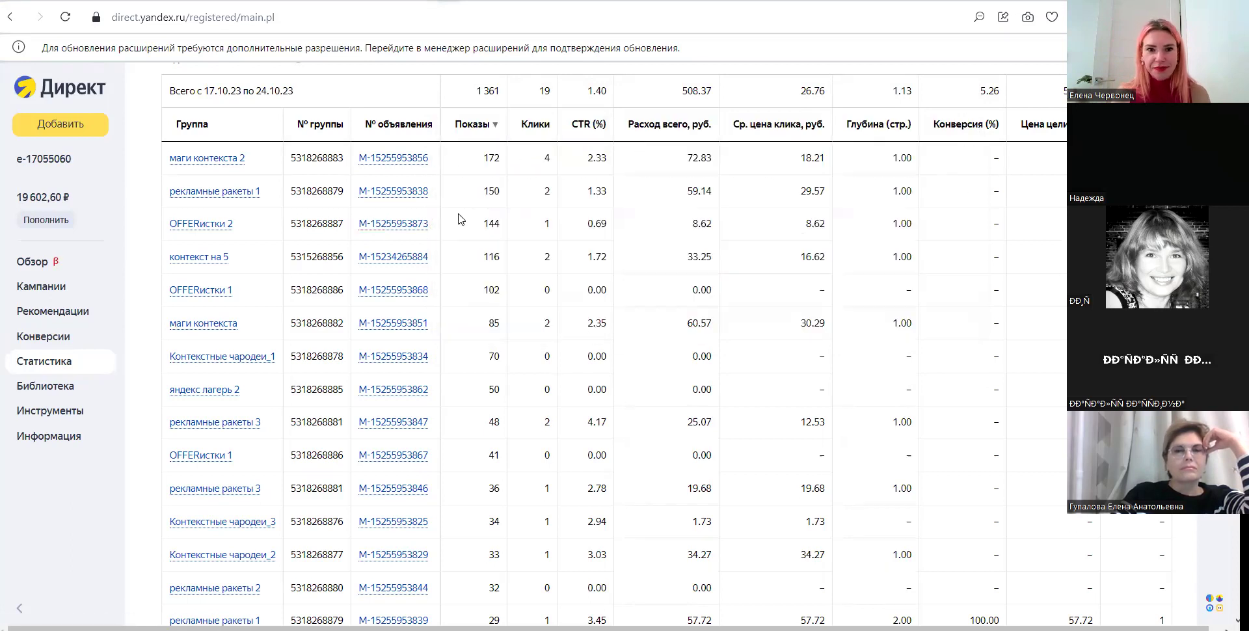
{"action": "left_click", "coordinate": [394, 259]}
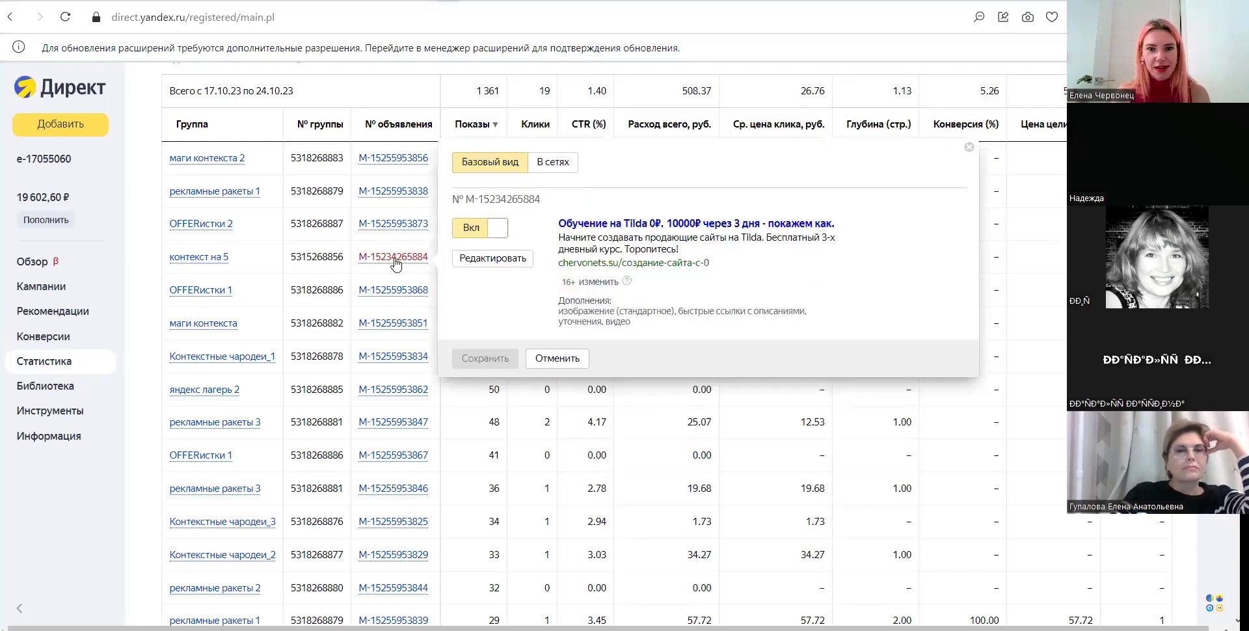
{"action": "left_click", "coordinate": [554, 171]}
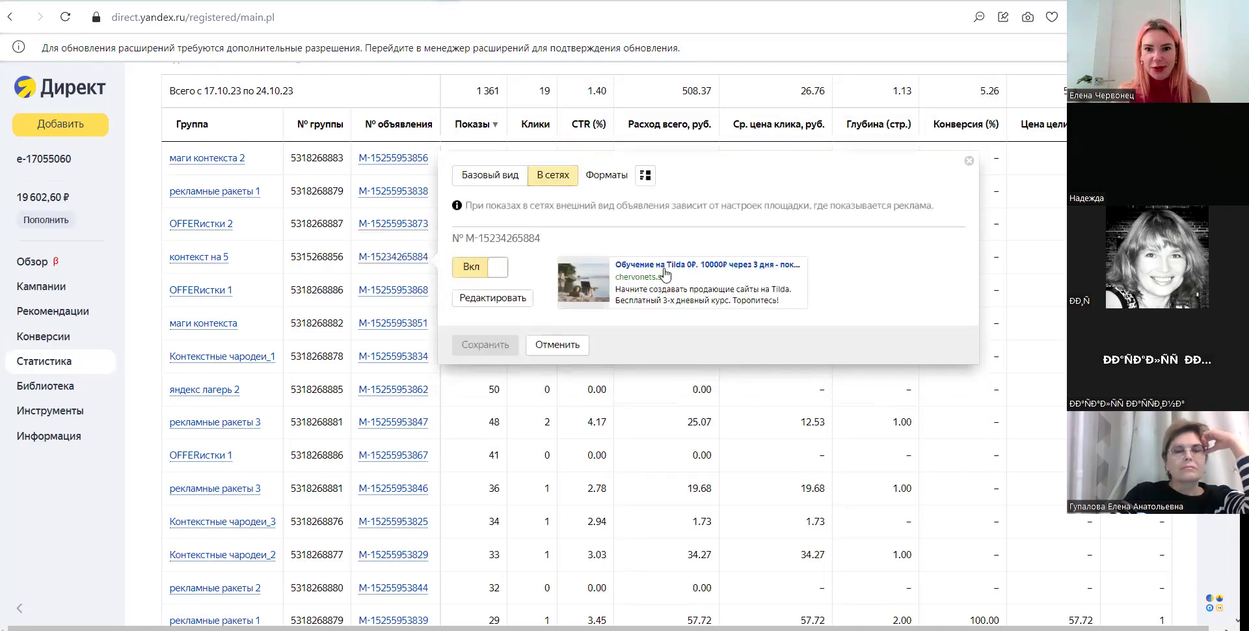
{"action": "left_click", "coordinate": [968, 161]}
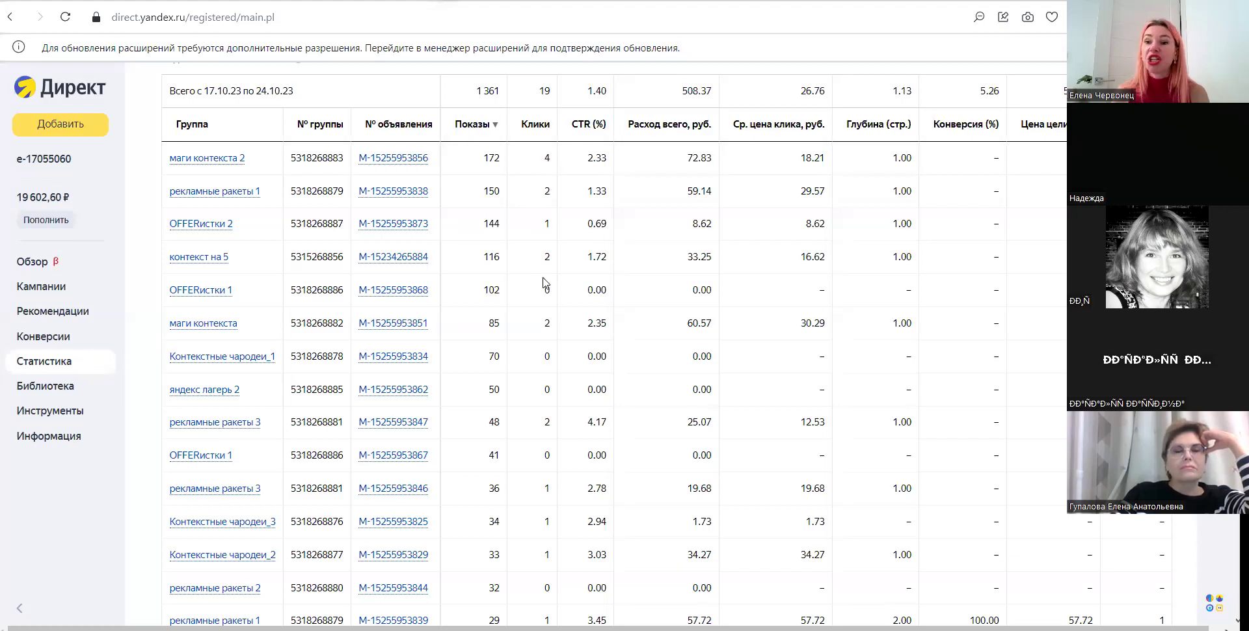
- Compare the impressions, clicks and CTR of the ads across all groups in the statistics table
{"action": "left_click_drag", "start_coordinate": [587, 158], "coordinate": [608, 223]}
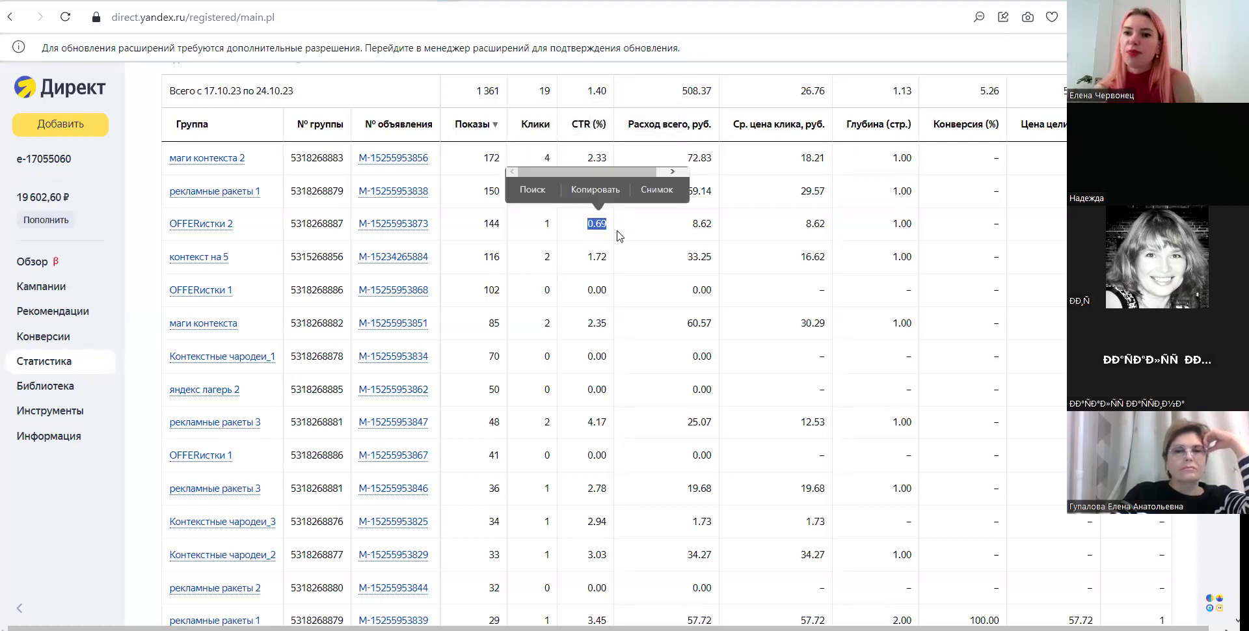
{"action": "scroll", "coordinate": [553, 276], "scroll_direction": "down", "scroll_amount": 1}
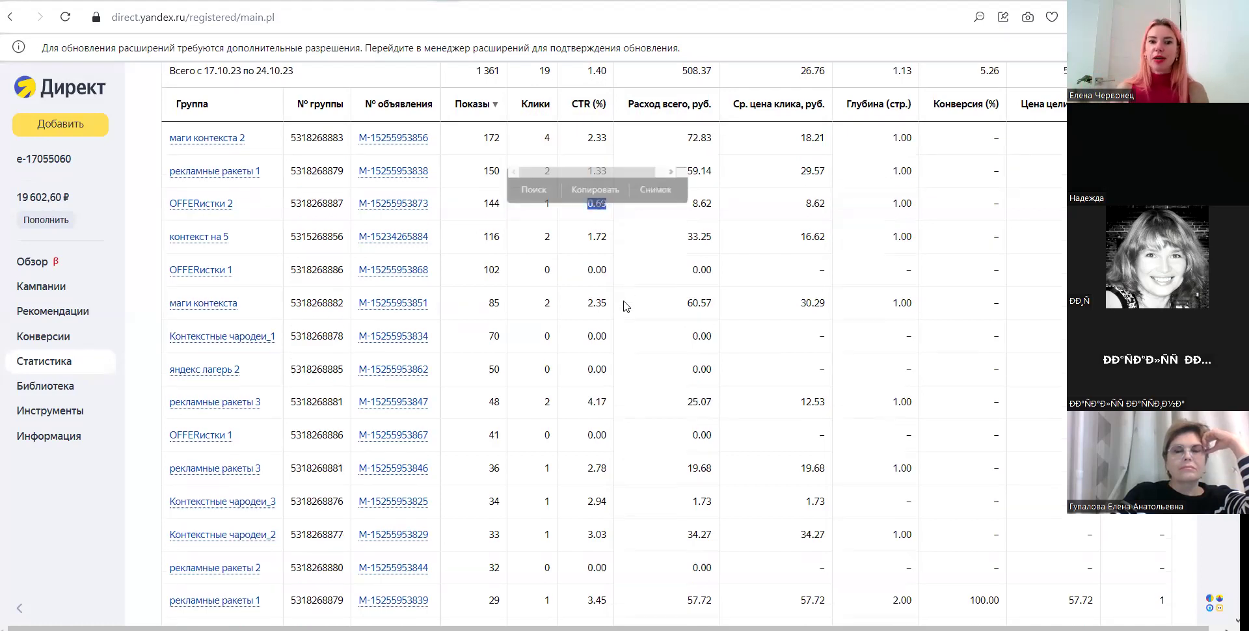
{"action": "scroll", "coordinate": [526, 318], "scroll_direction": "up", "scroll_amount": 1}
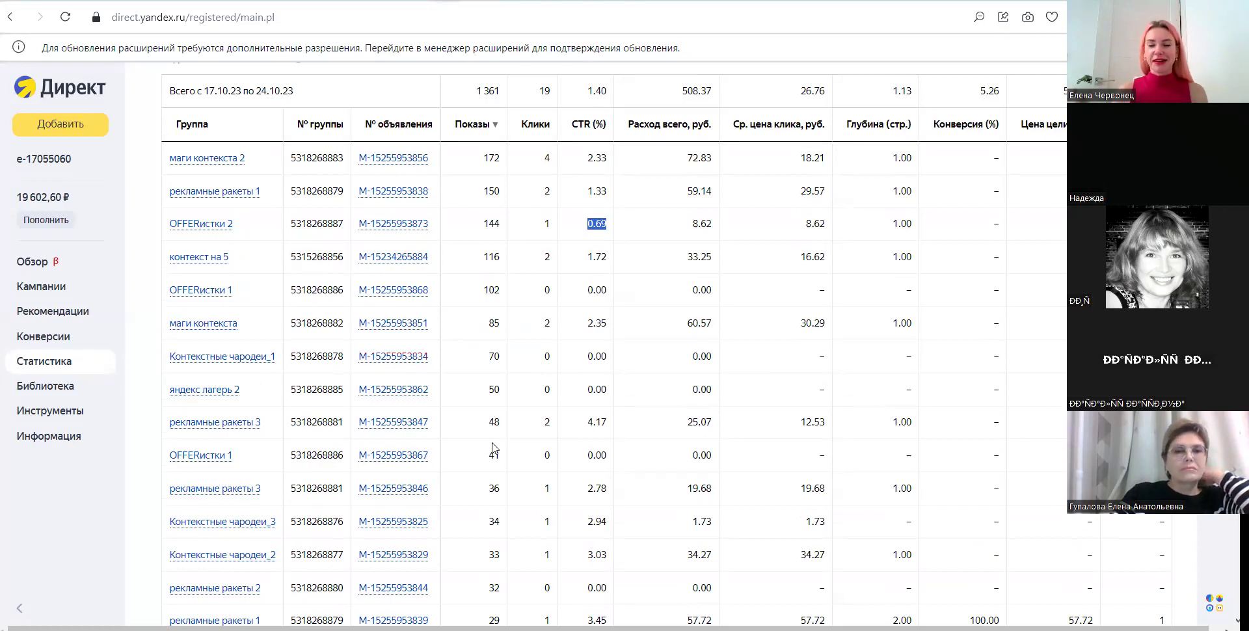
{"action": "scroll", "coordinate": [487, 449], "scroll_direction": "down", "scroll_amount": 6}
{"action": "scroll", "coordinate": [481, 458], "scroll_direction": "up", "scroll_amount": 4}
{"action": "scroll", "coordinate": [482, 459], "scroll_direction": "up", "scroll_amount": 4}
{"action": "scroll", "coordinate": [475, 455], "scroll_direction": "down", "scroll_amount": 10}
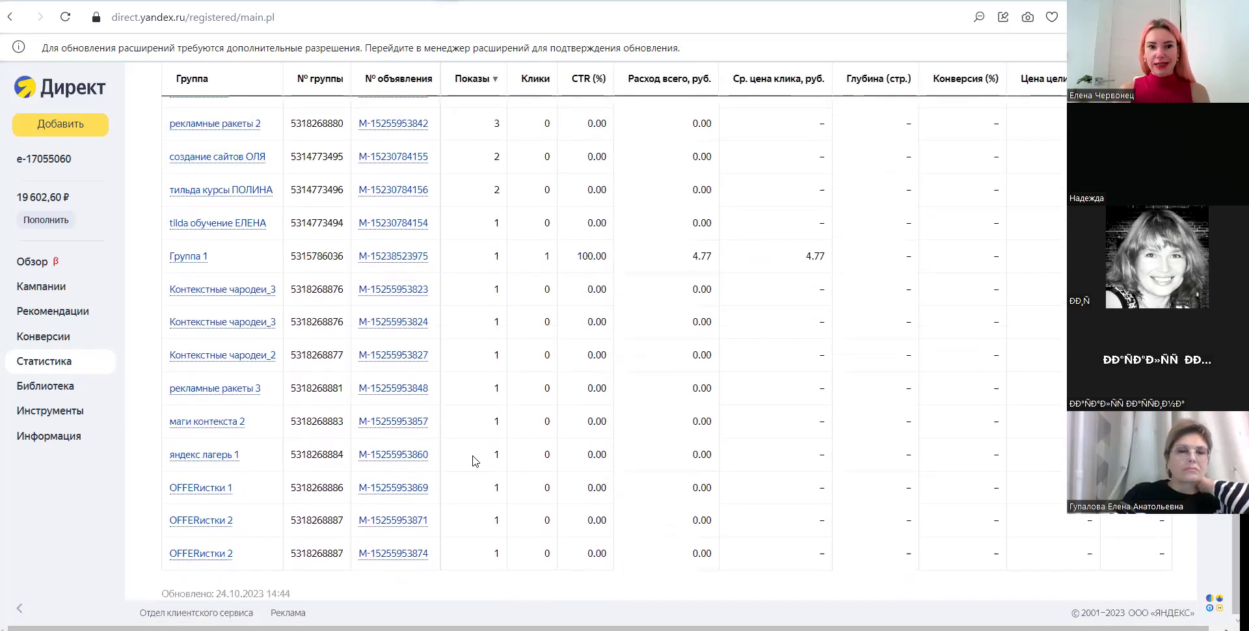
{"action": "scroll", "coordinate": [465, 472], "scroll_direction": "up", "scroll_amount": 10}
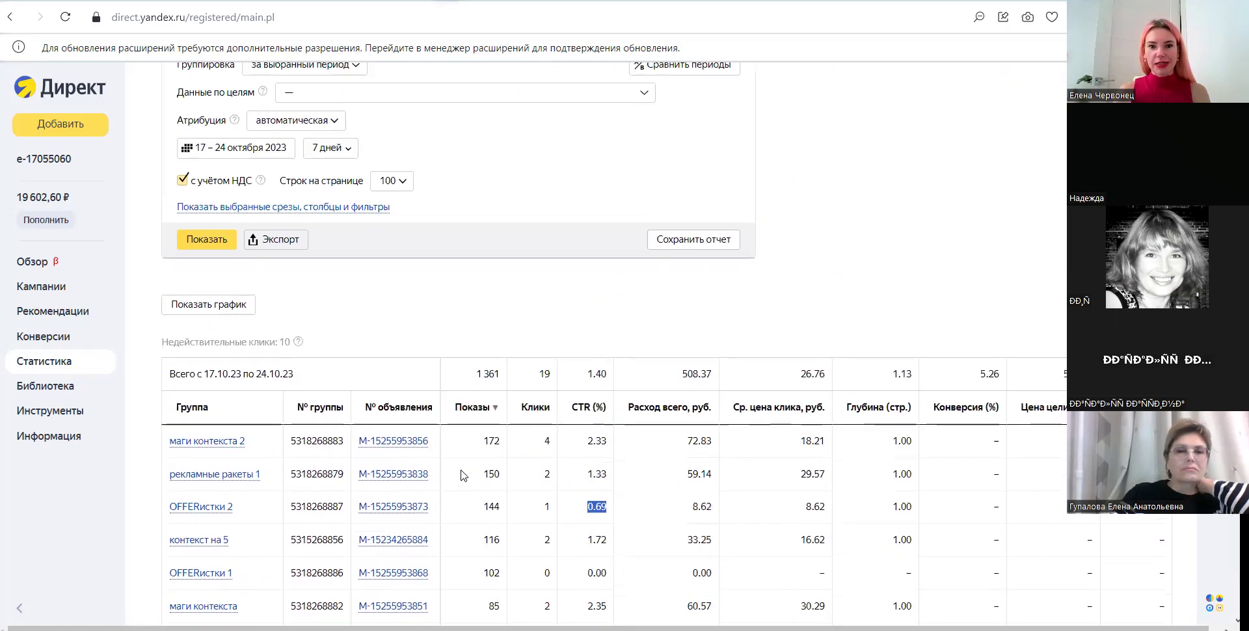
{"action": "scroll", "coordinate": [461, 474], "scroll_direction": "down", "scroll_amount": 5}
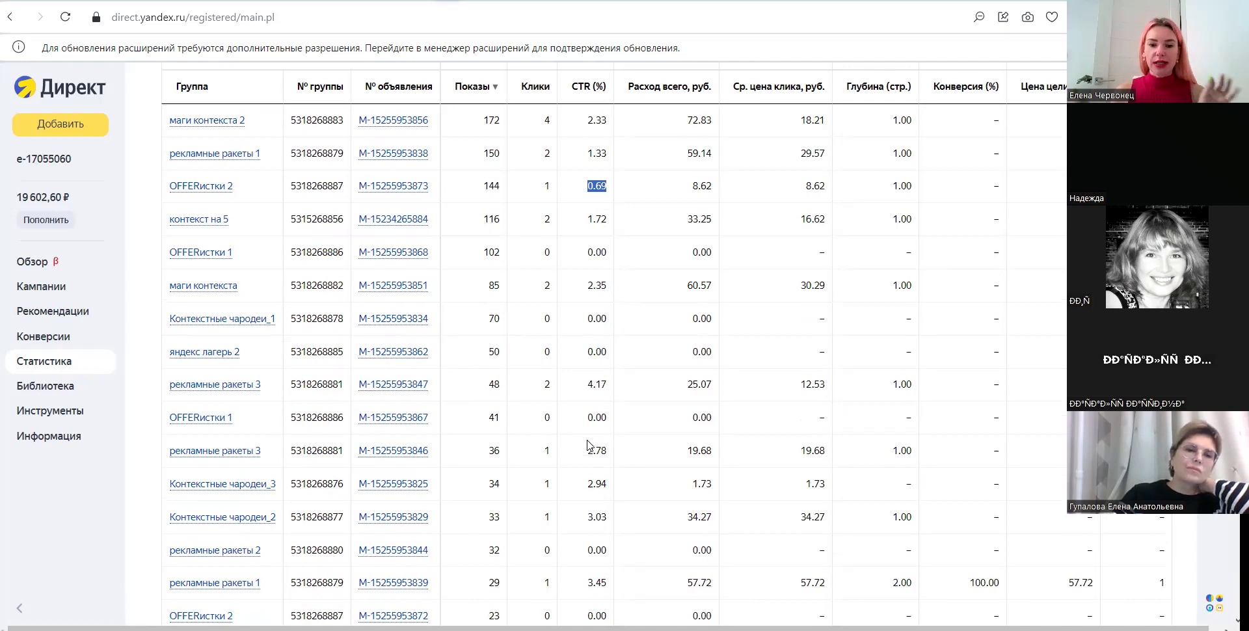
{"action": "scroll", "coordinate": [579, 460], "scroll_direction": "up", "scroll_amount": 3}
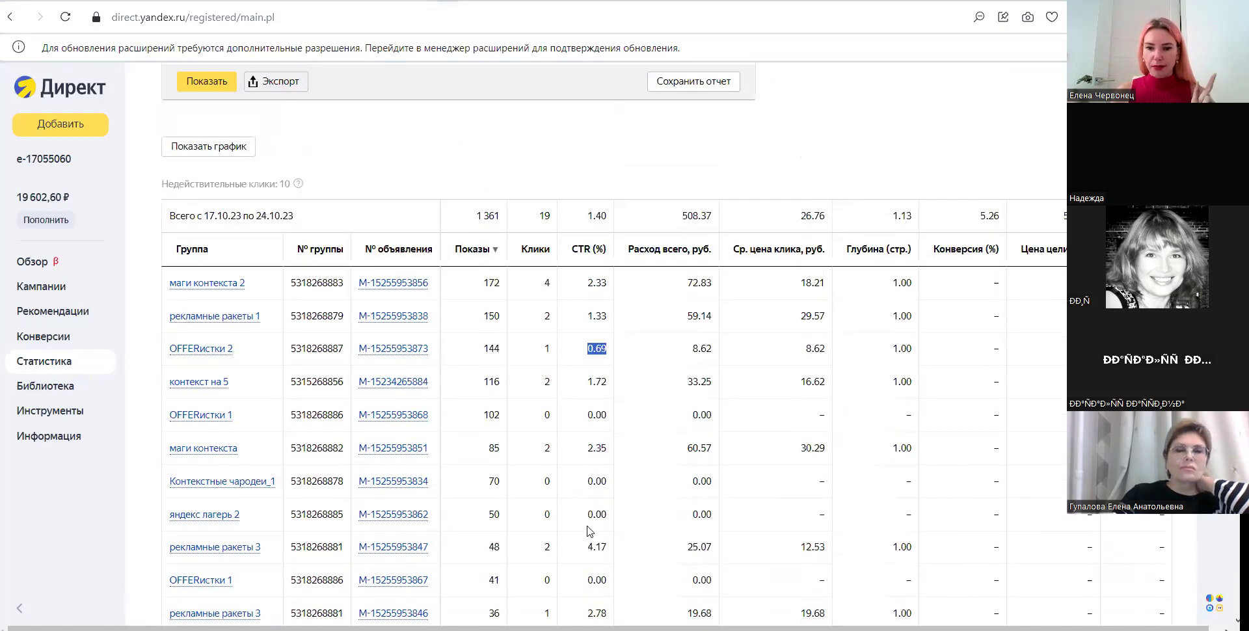
- Switch to Excel and review each team's campaign type, key phrases and strategy on the КОМАНДЫ sheet before returning to the statistics
{"action": "key", "text": "alt+Tab"}
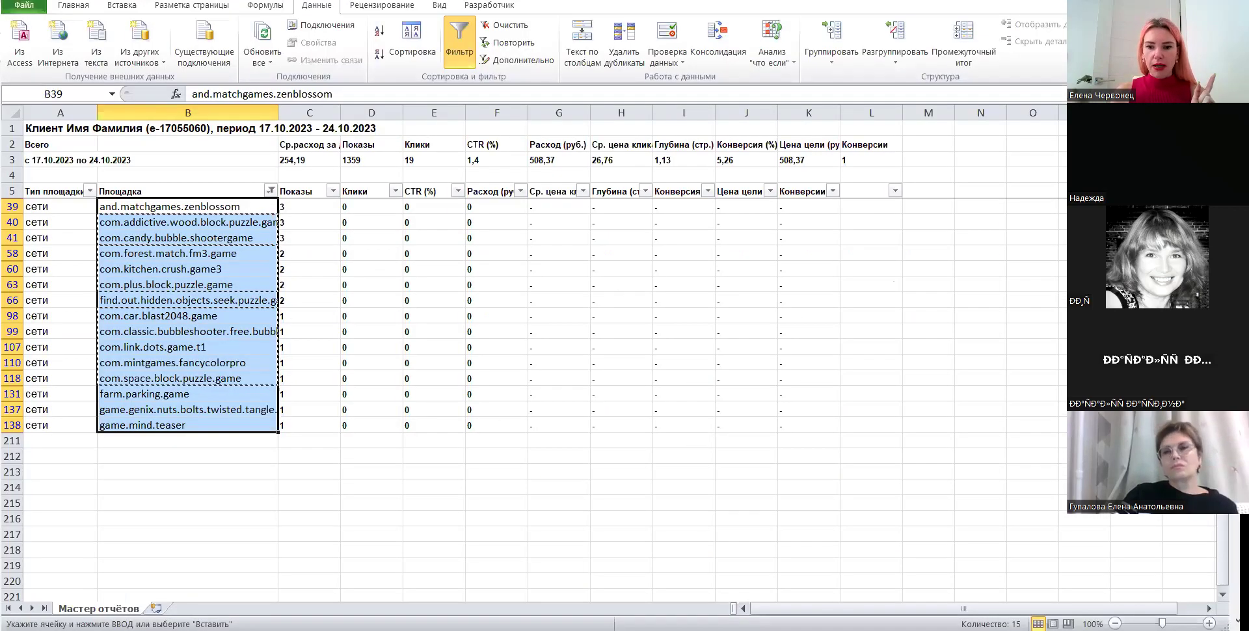
{"action": "key", "text": "ctrl+Tab"}
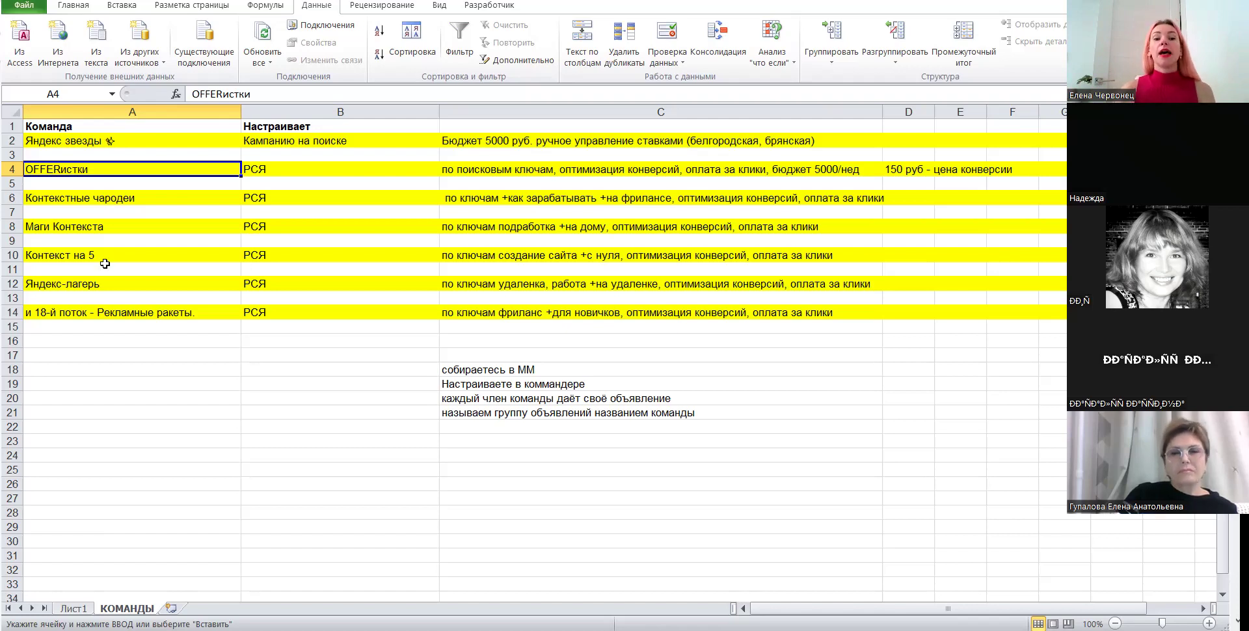
{"action": "key", "text": "alt+Tab"}
{"action": "key", "text": "Tab"}
{"action": "key", "text": "Tab"}
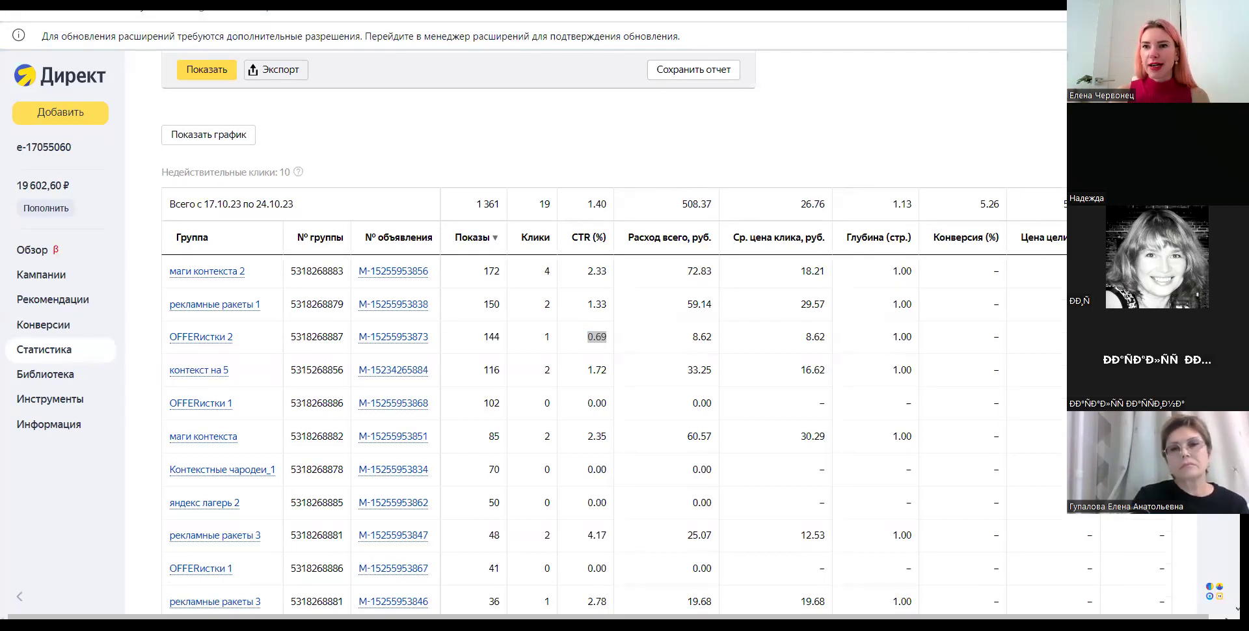
- Switch to Yandex Metrica and open the Метки UTM report from the Источники reports for chervonets.su
{"action": "key", "text": "ctrl+Tab"}
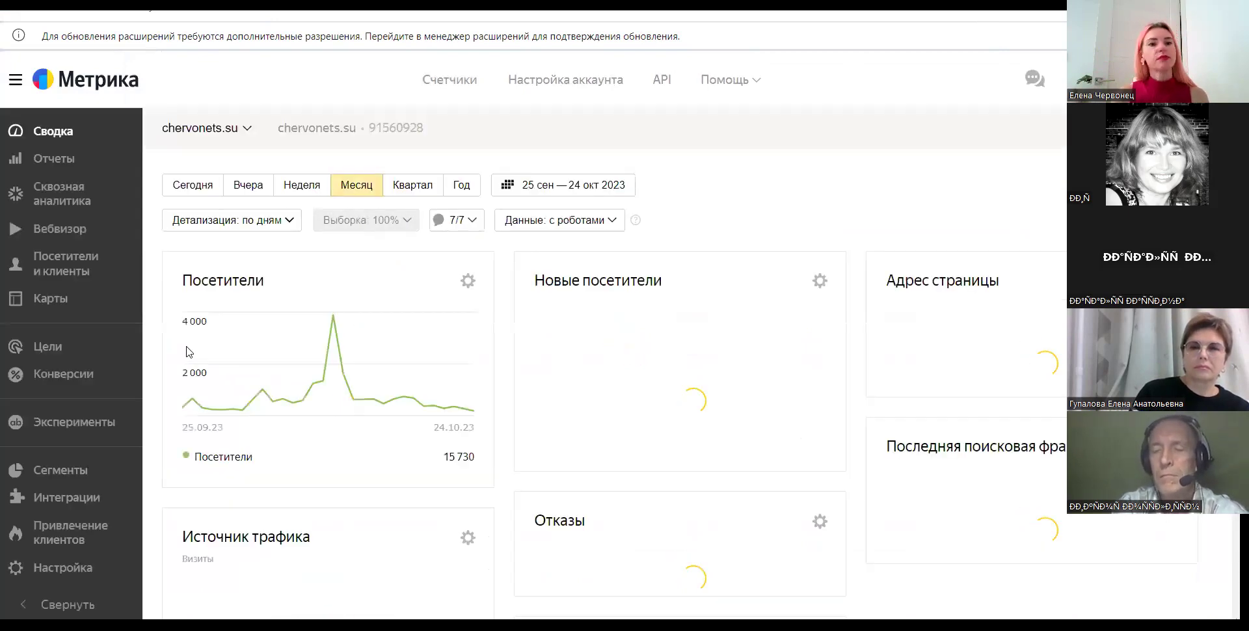
{"action": "left_click", "coordinate": [53, 167]}
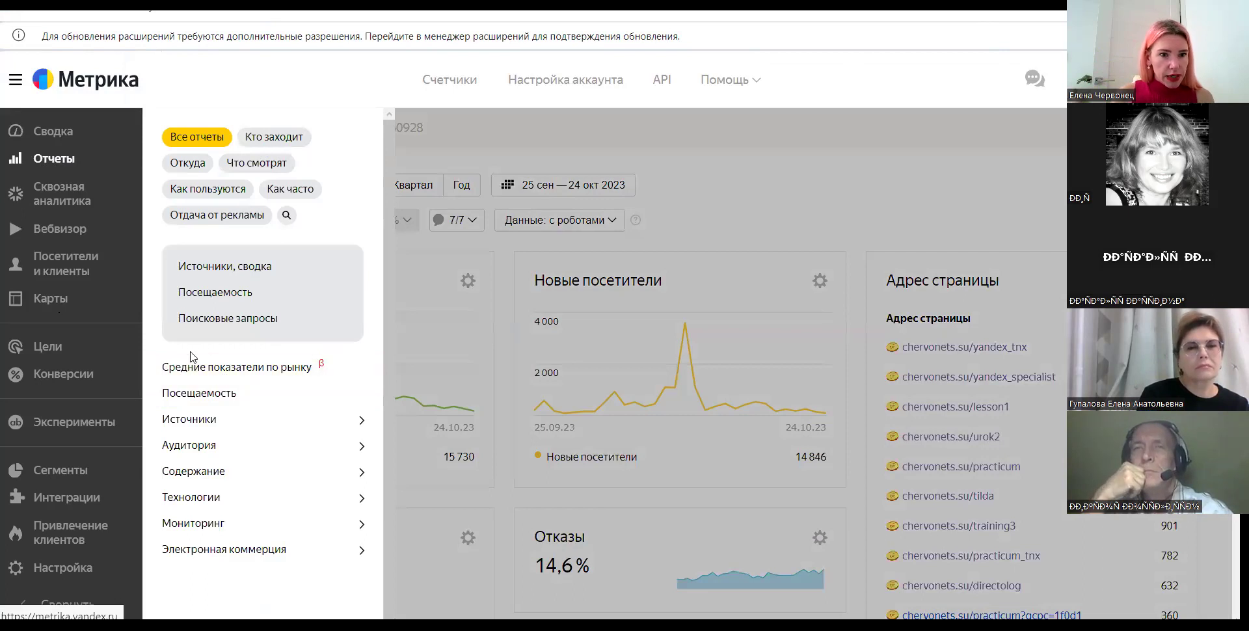
{"action": "scroll", "coordinate": [210, 343], "scroll_direction": "down", "scroll_amount": 1}
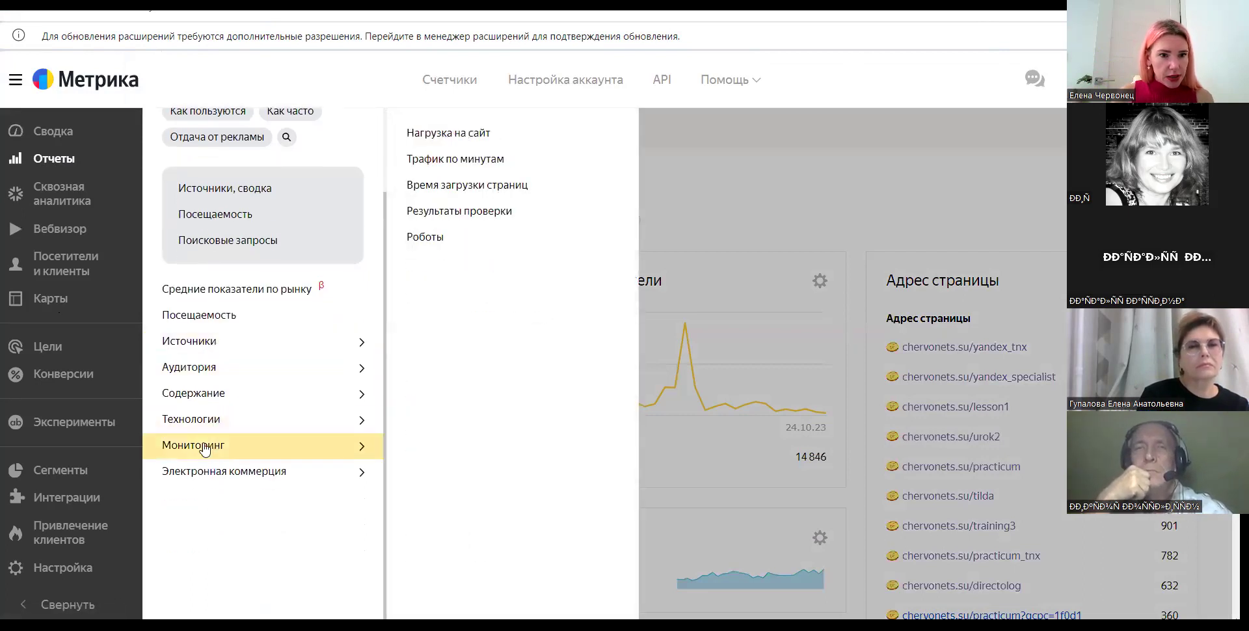
{"action": "mouse_move", "coordinate": [215, 340]}
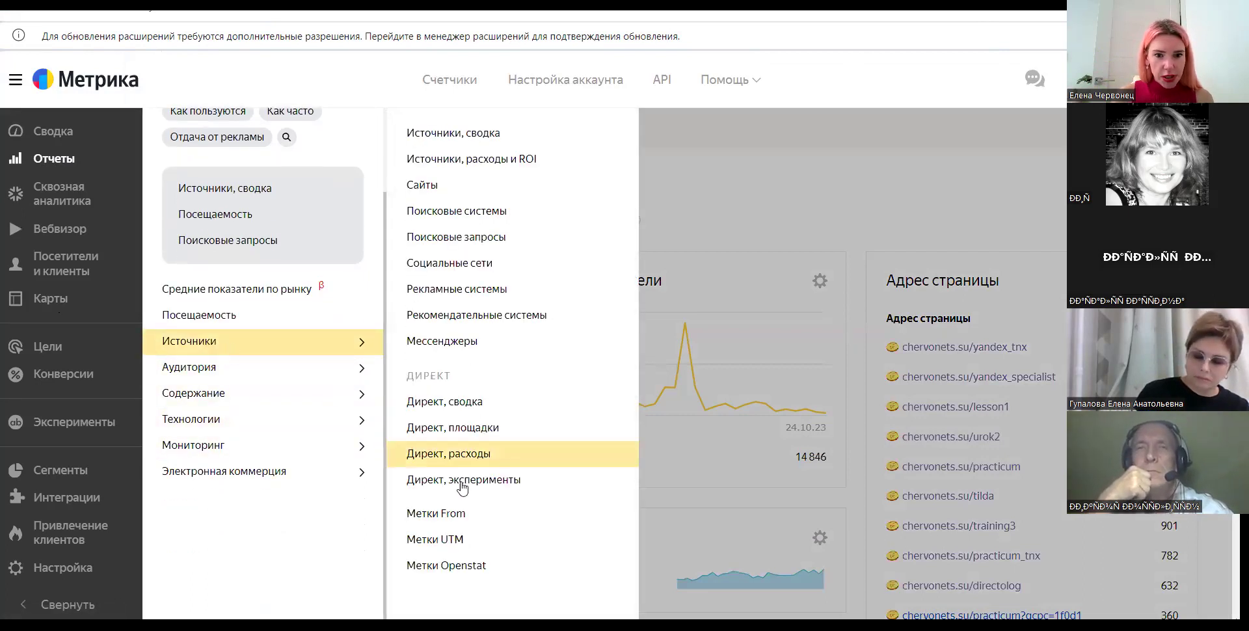
{"action": "scroll", "coordinate": [453, 514], "scroll_direction": "down", "scroll_amount": 1}
{"action": "left_click", "coordinate": [453, 510]}
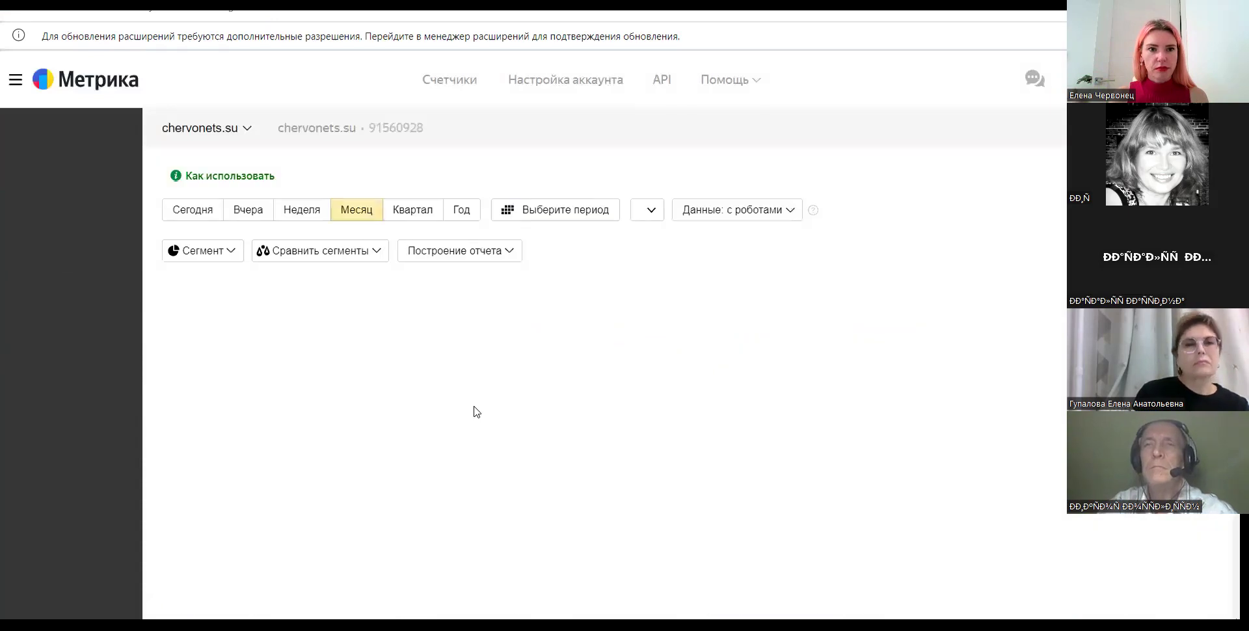
{"action": "scroll", "coordinate": [514, 372], "scroll_direction": "down", "scroll_amount": 5}
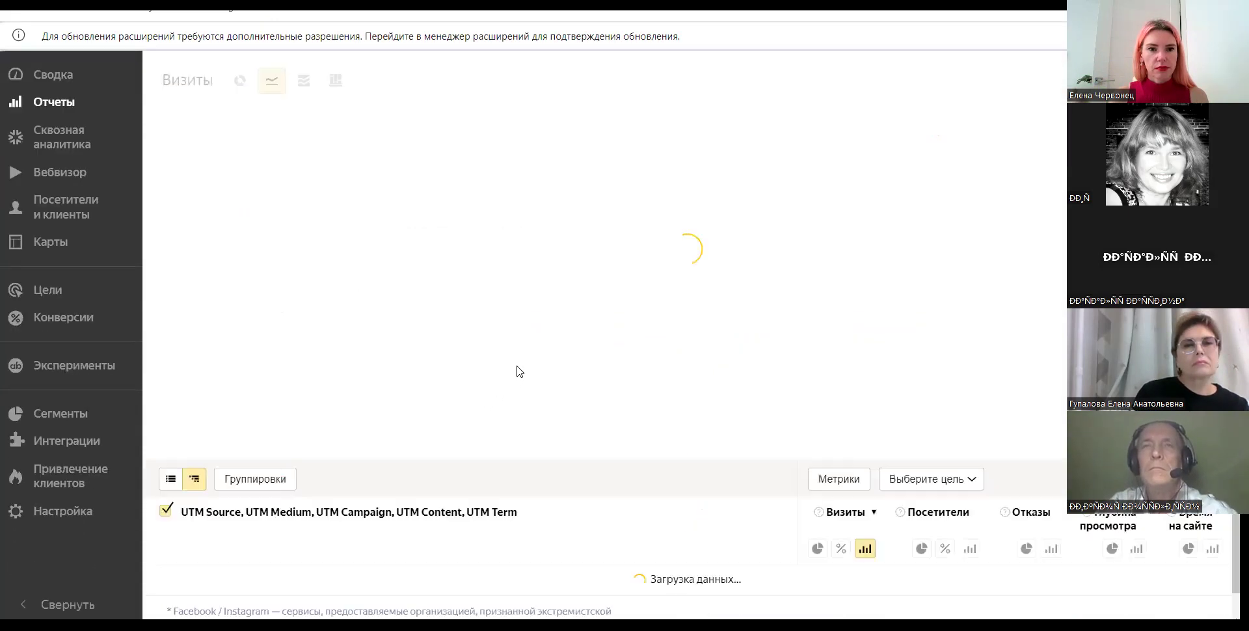
{"action": "scroll", "coordinate": [420, 385], "scroll_direction": "down", "scroll_amount": 5}
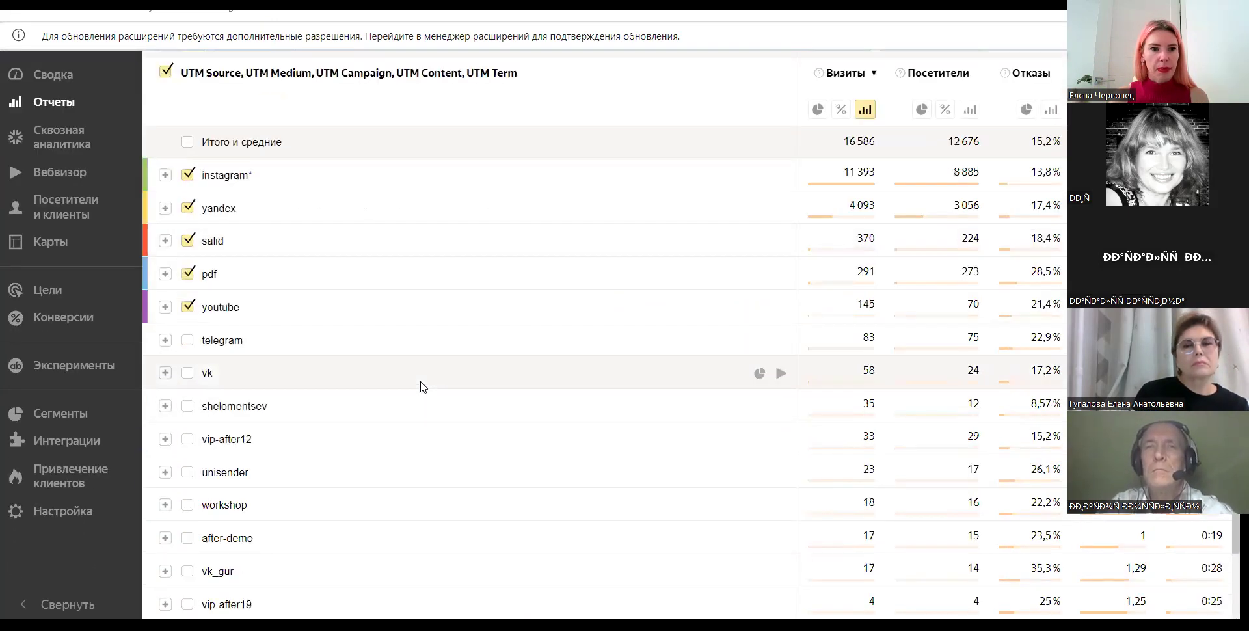
- Set the UTM report period to Сегодня and expand yandex, cpc and campaign 98954539 to list its ads
{"action": "scroll", "coordinate": [423, 387], "scroll_direction": "up", "scroll_amount": 7}
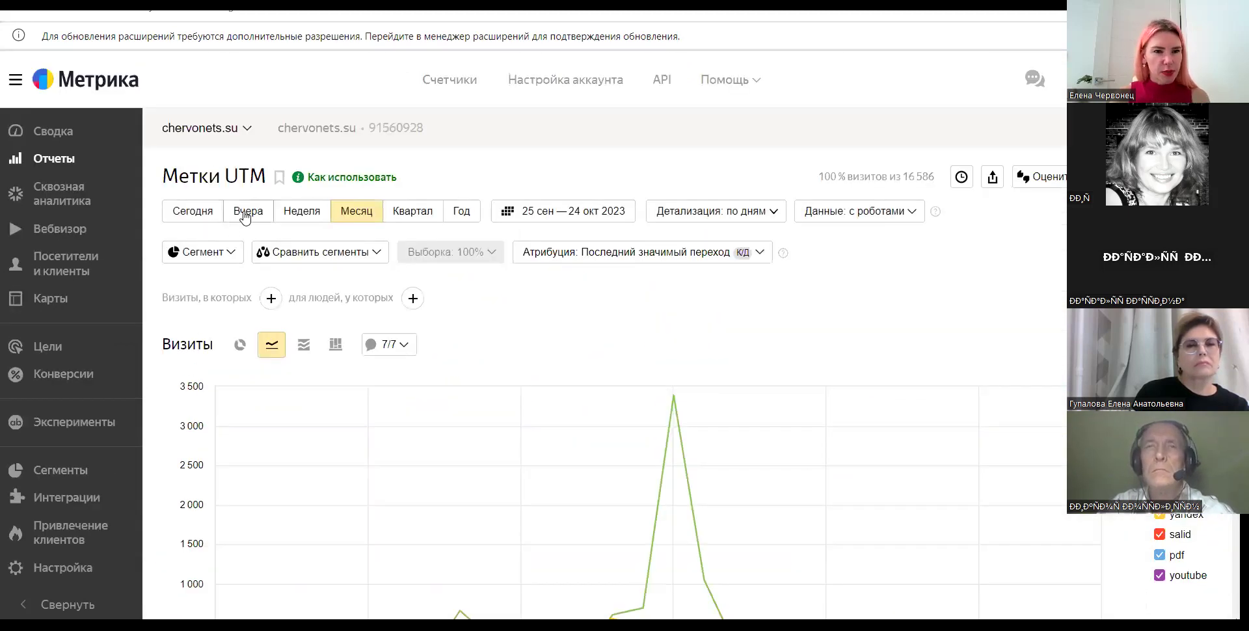
{"action": "left_click", "coordinate": [194, 217]}
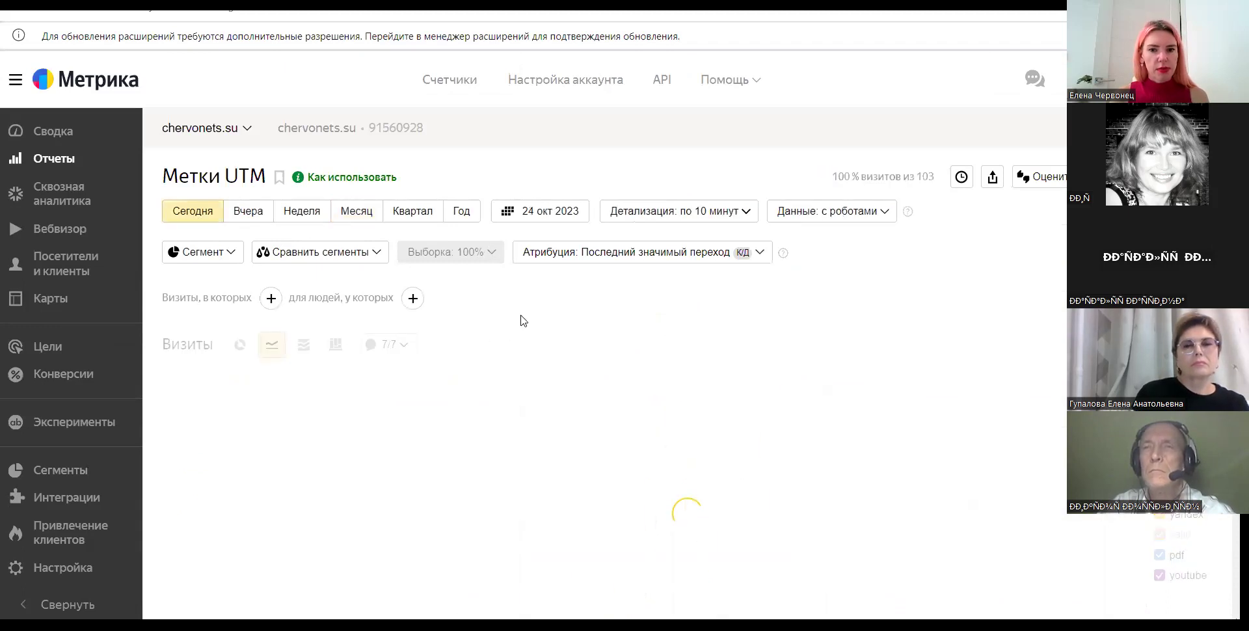
{"action": "scroll", "coordinate": [518, 318], "scroll_direction": "down", "scroll_amount": 6}
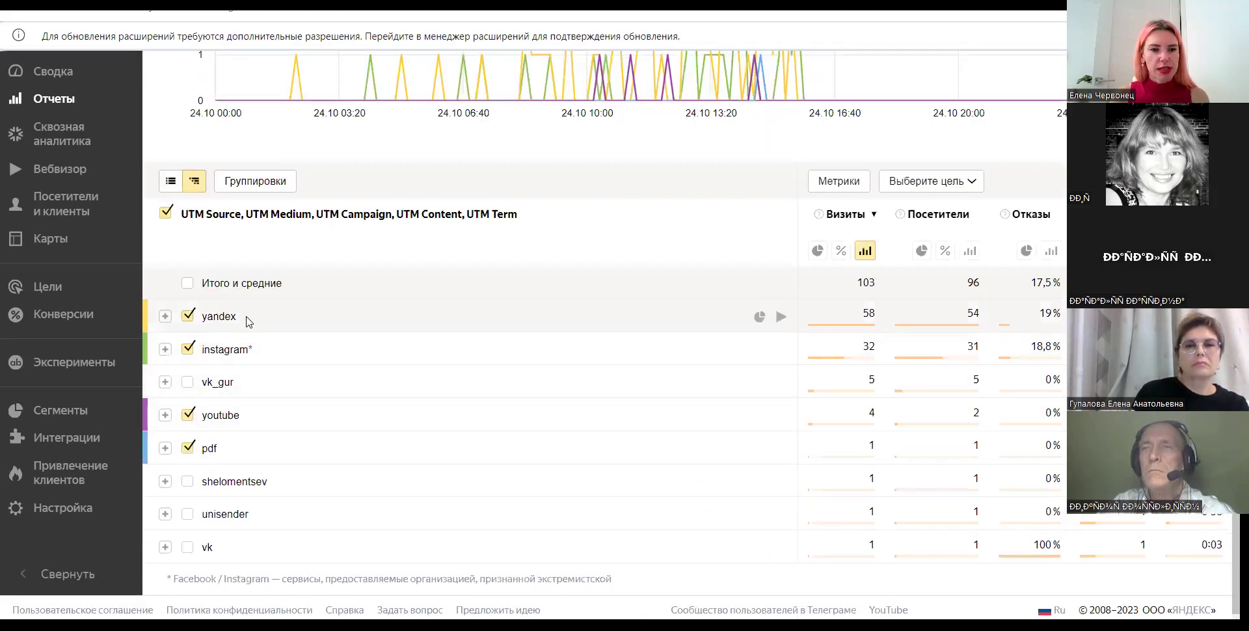
{"action": "left_click", "coordinate": [166, 317]}
{"action": "left_click", "coordinate": [187, 349]}
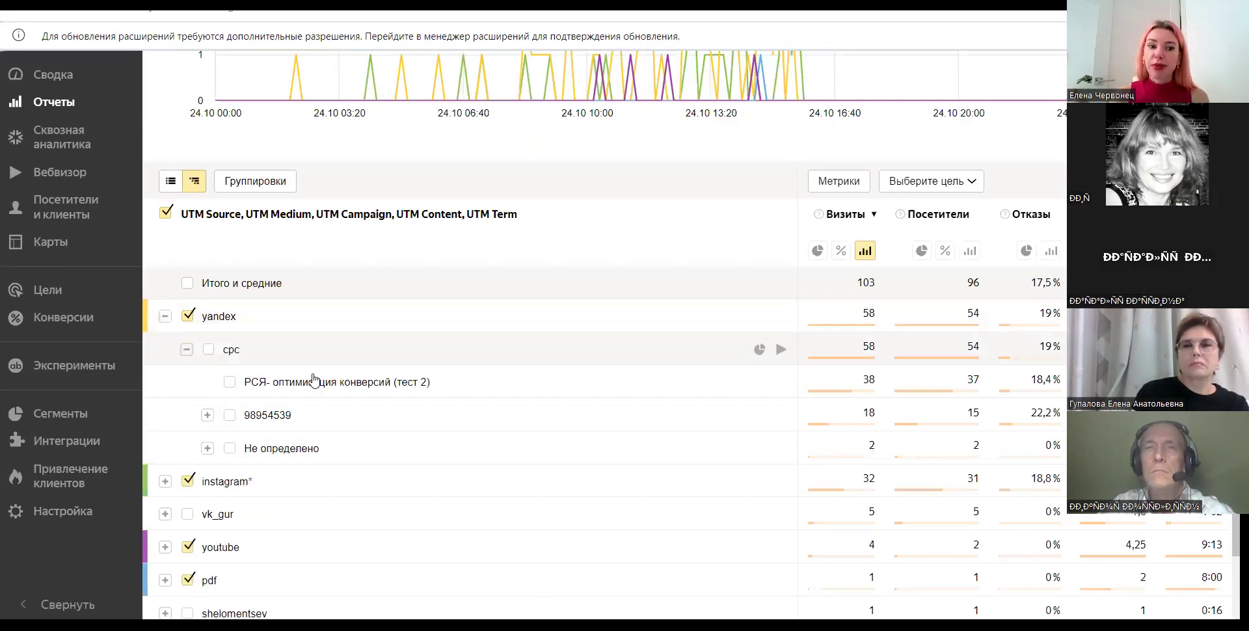
{"action": "scroll", "coordinate": [420, 342], "scroll_direction": "down", "scroll_amount": 2}
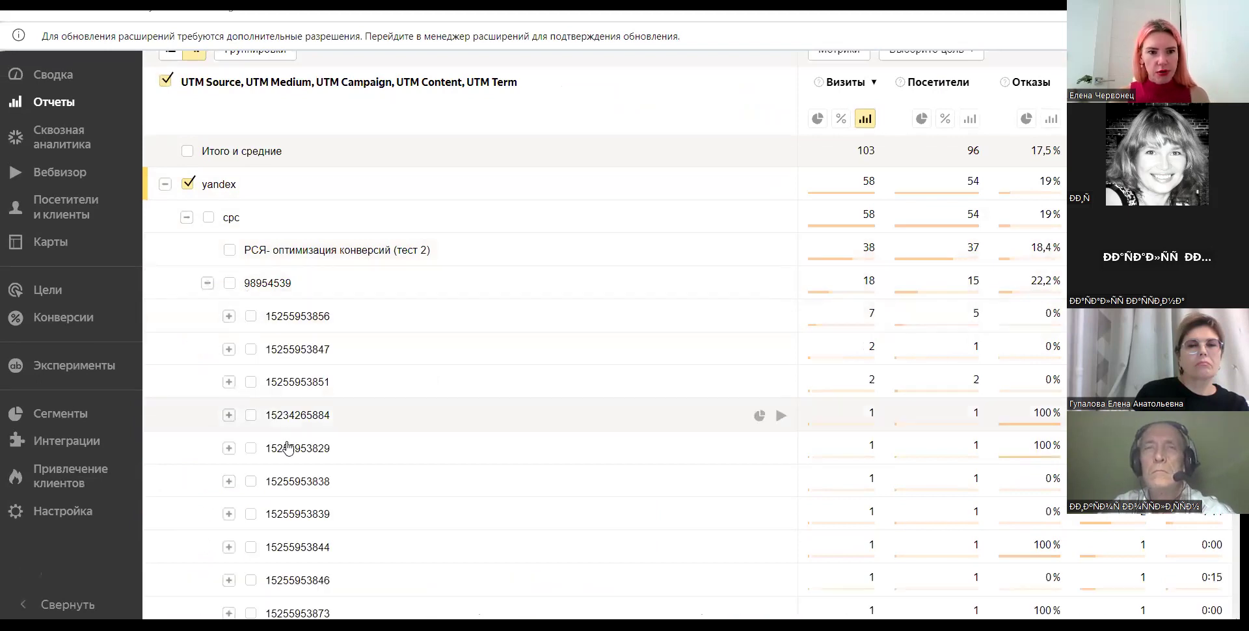
{"action": "scroll", "coordinate": [285, 447], "scroll_direction": "down", "scroll_amount": 2}
{"action": "scroll", "coordinate": [284, 424], "scroll_direction": "up", "scroll_amount": 1}
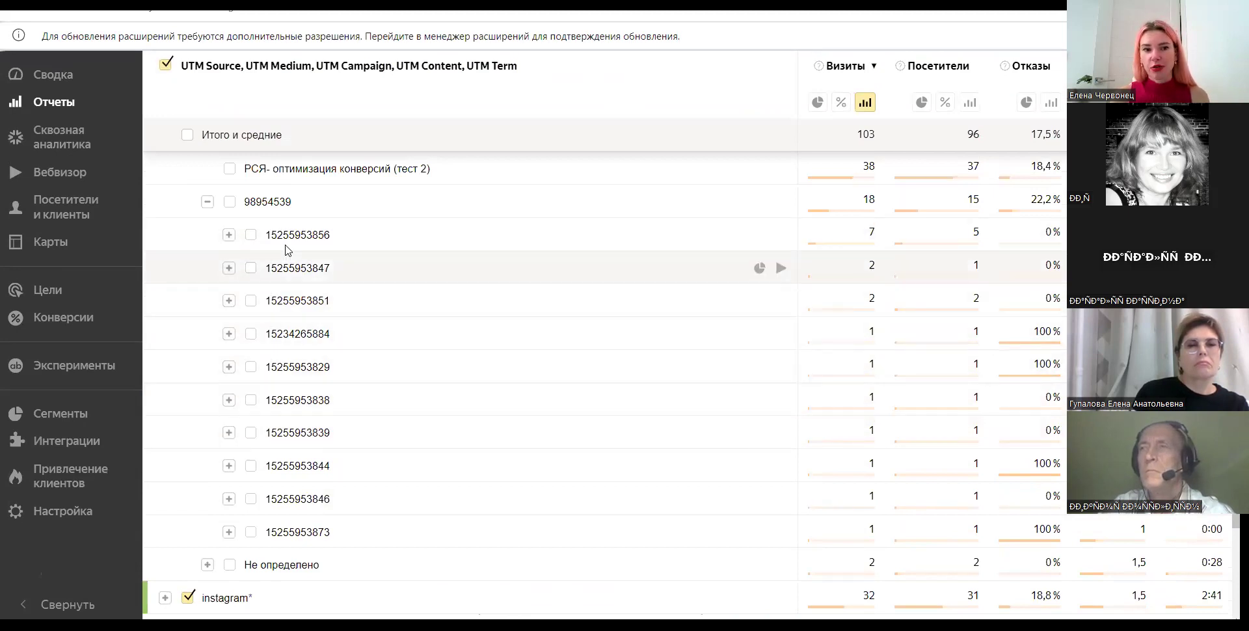
- Check the UTM Term of the campaign's most visited ad, and collapse the ad and campaign 98954539 again
{"action": "left_click", "coordinate": [229, 235]}
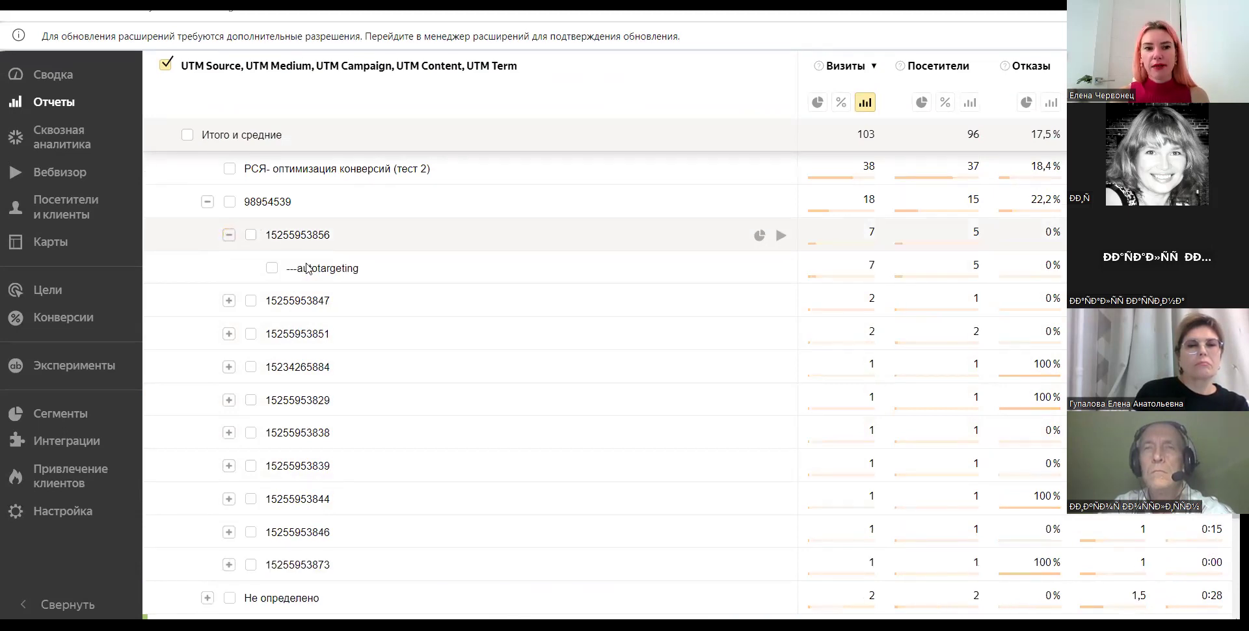
{"action": "left_click", "coordinate": [228, 235]}
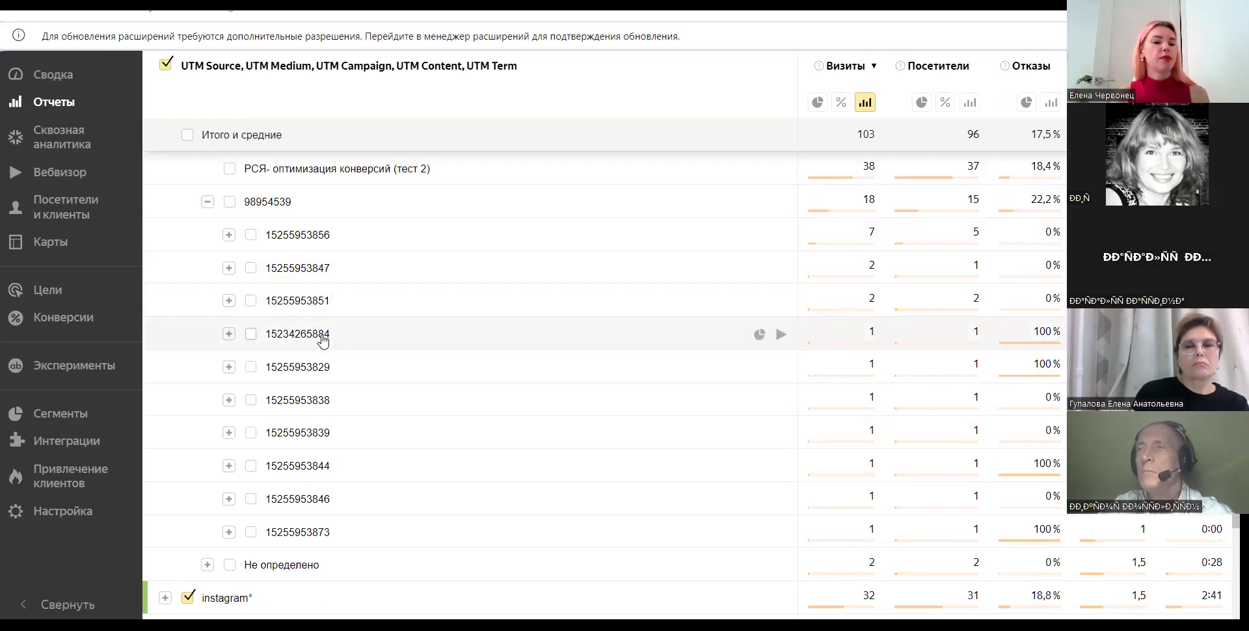
{"action": "left_click", "coordinate": [207, 205]}
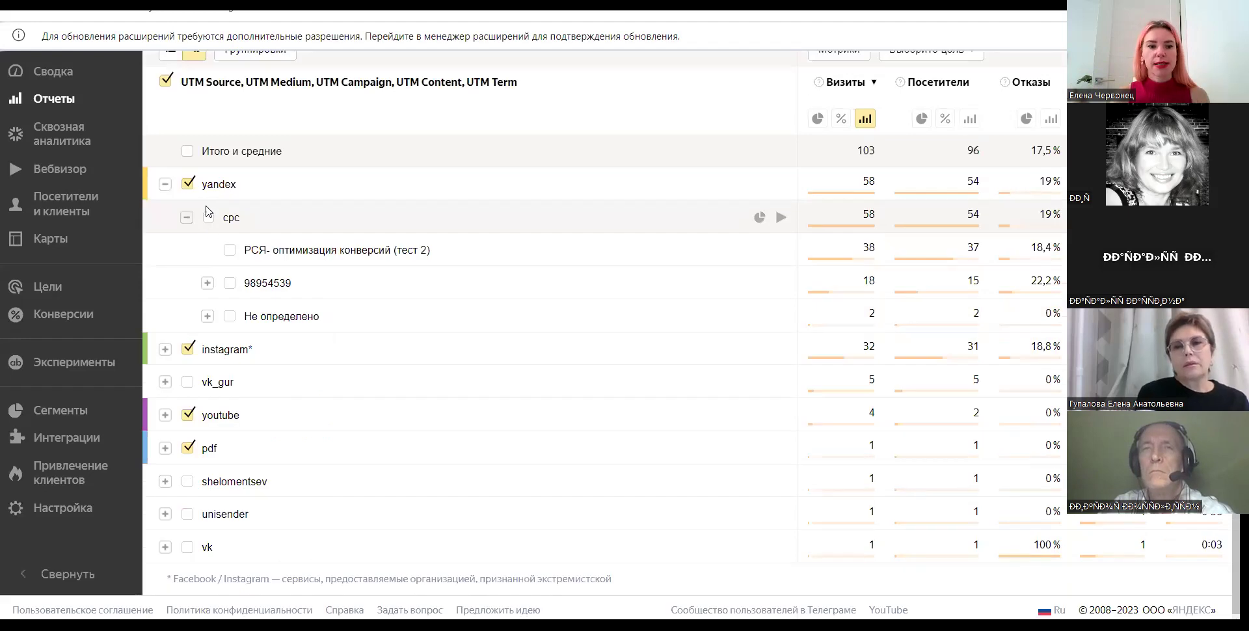
- Open Вебвизор and examine the activity, time on site, page views and goals of today's visits
{"action": "scroll", "coordinate": [328, 363], "scroll_direction": "up", "scroll_amount": 5}
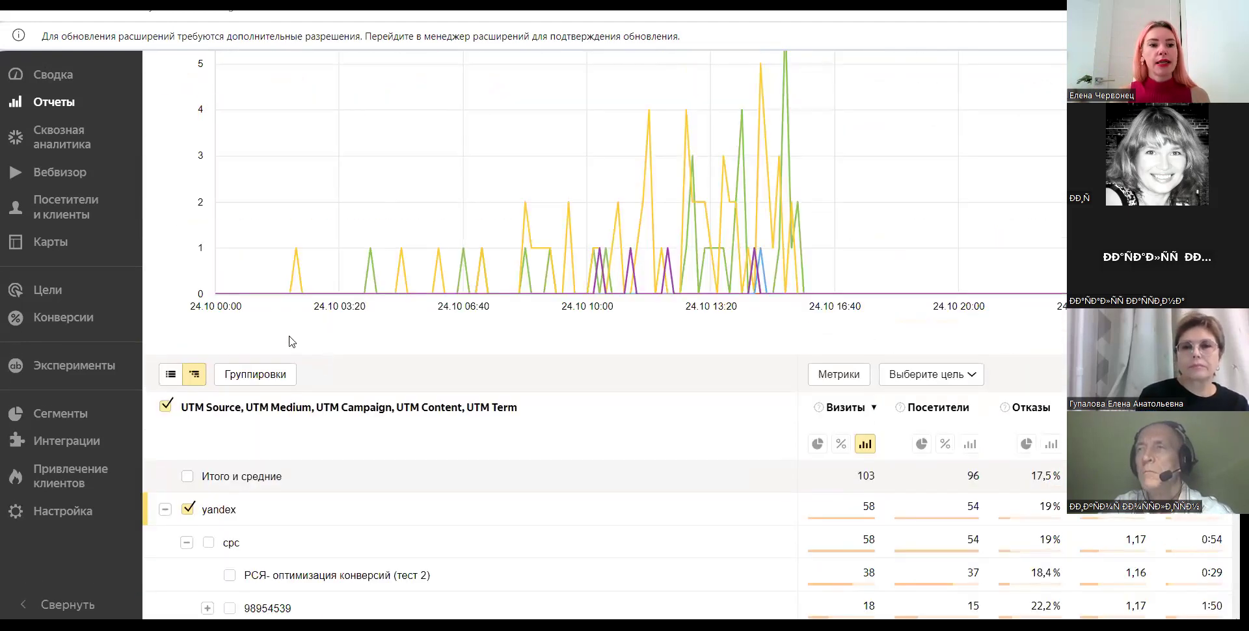
{"action": "left_click", "coordinate": [65, 177]}
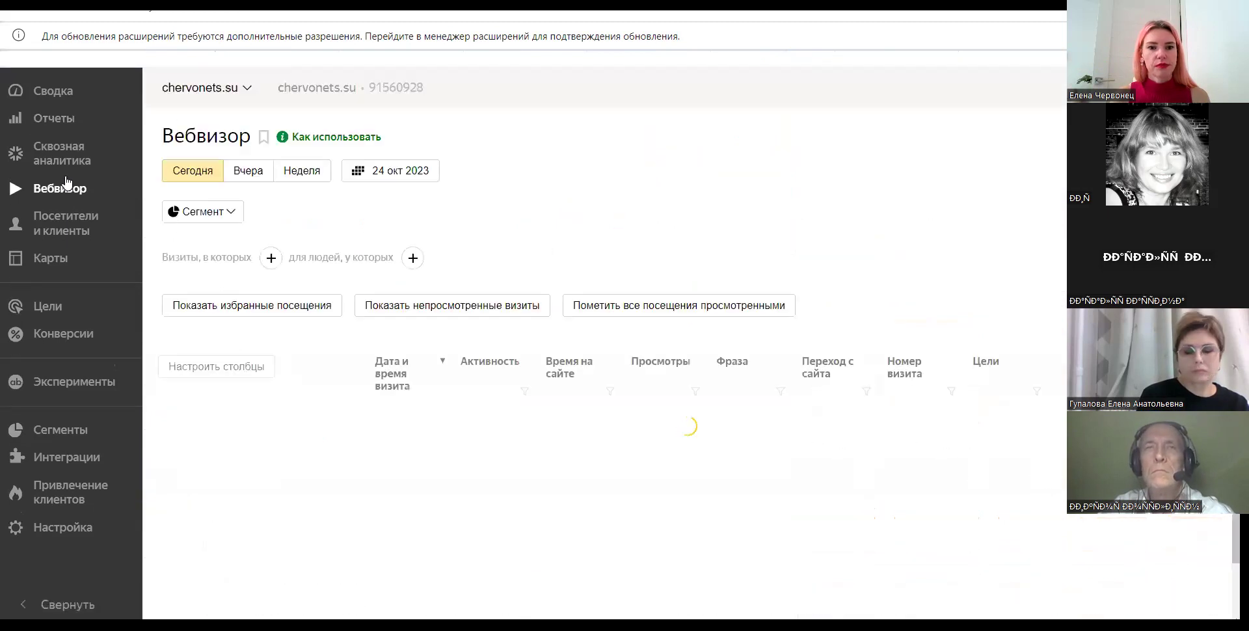
{"action": "scroll", "coordinate": [480, 226], "scroll_direction": "down", "scroll_amount": 3}
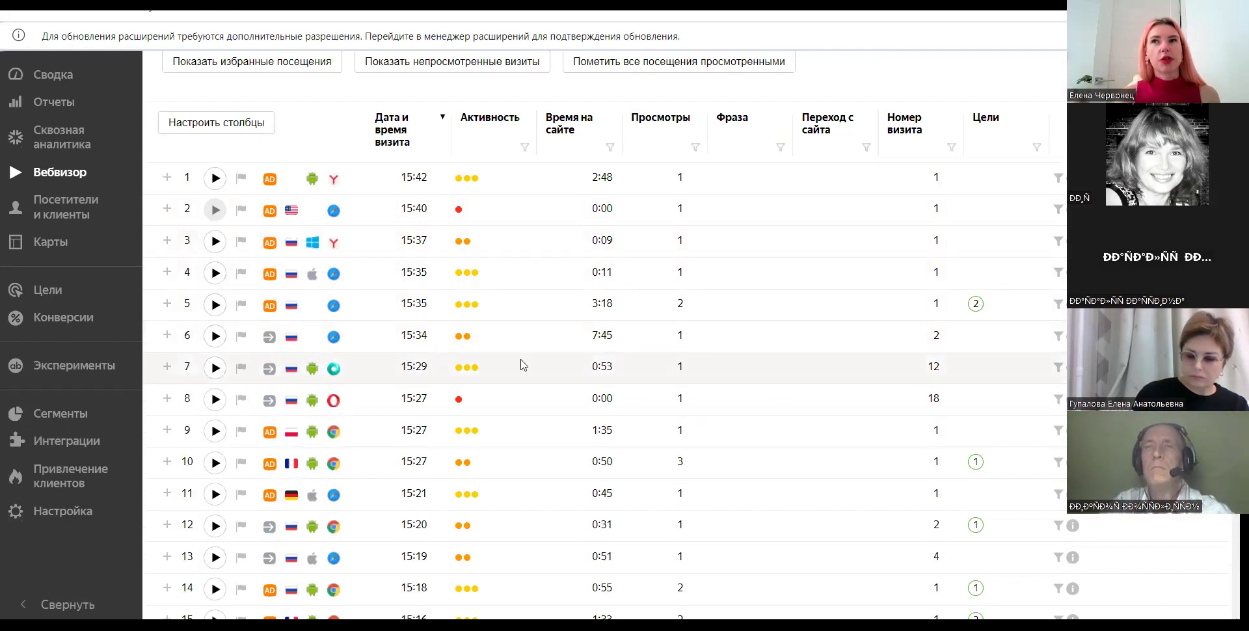
- Add a visit condition to the Вебвизор report by finding Страница входа among the available conditions
{"action": "scroll", "coordinate": [488, 359], "scroll_direction": "up", "scroll_amount": 3}
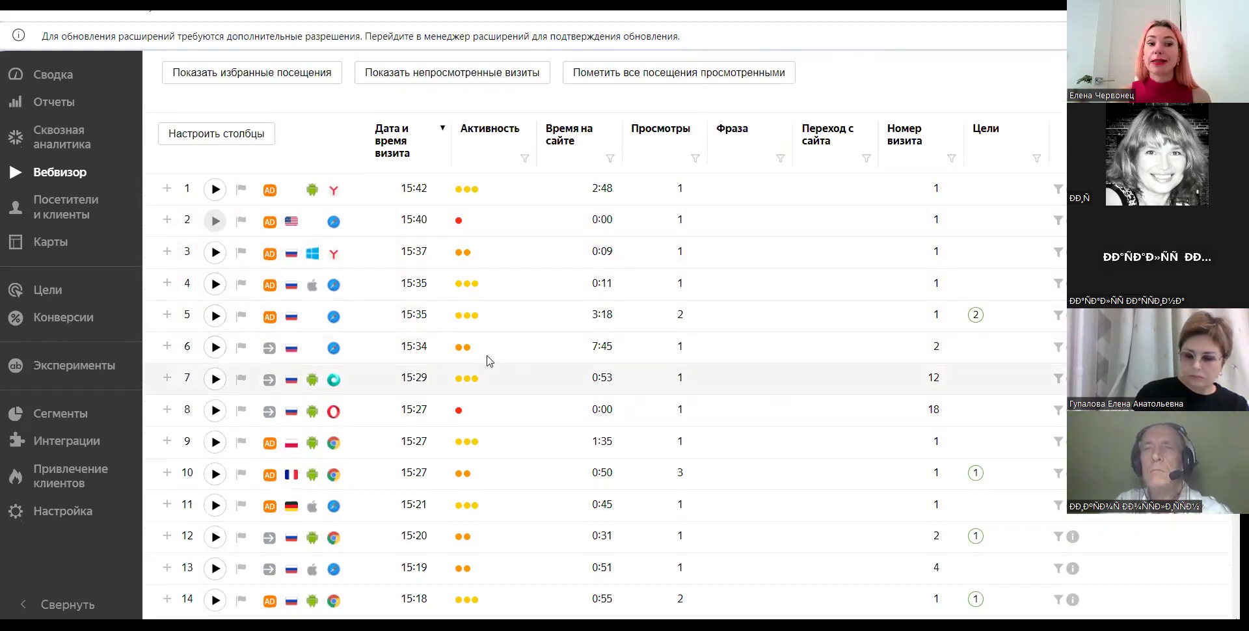
{"action": "scroll", "coordinate": [410, 357], "scroll_direction": "down", "scroll_amount": 1}
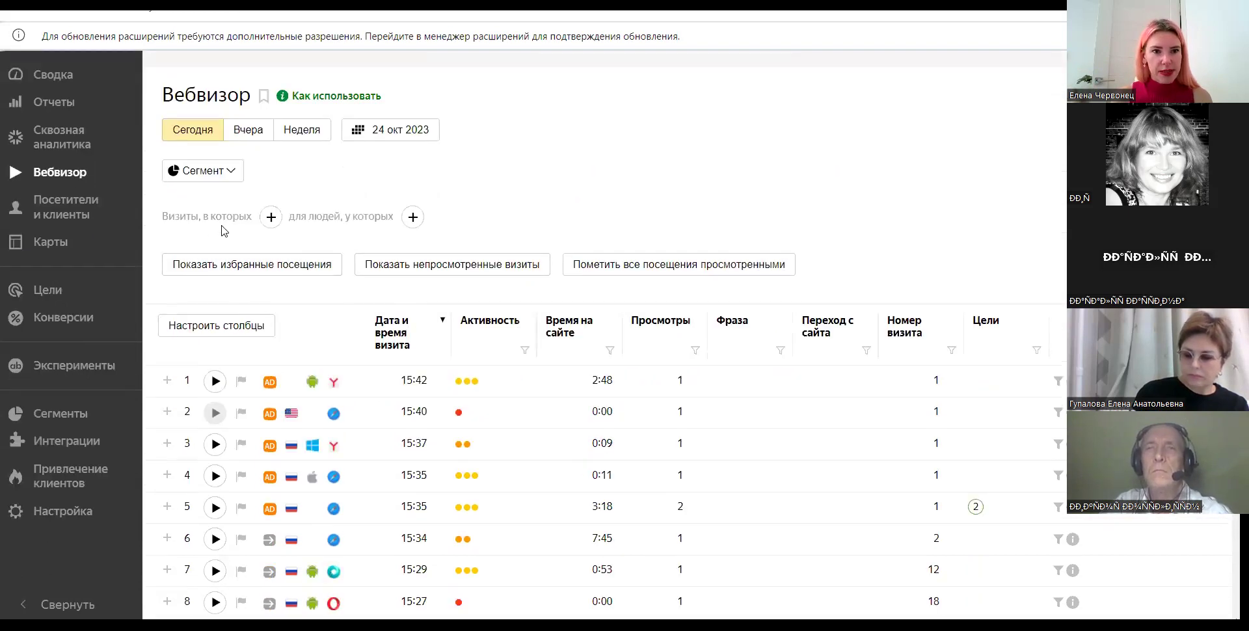
{"action": "left_click", "coordinate": [263, 219]}
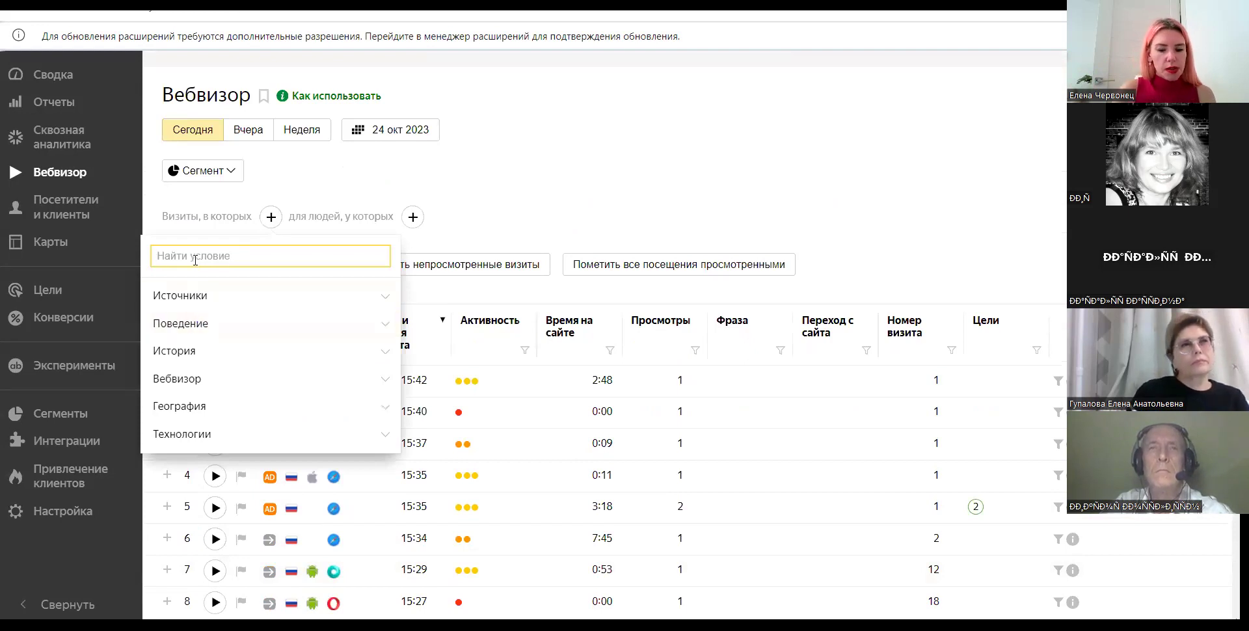
{"action": "type", "text": "ст"}
{"action": "key", "text": "BackSpace"}
{"action": "key", "text": "BackSpace"}
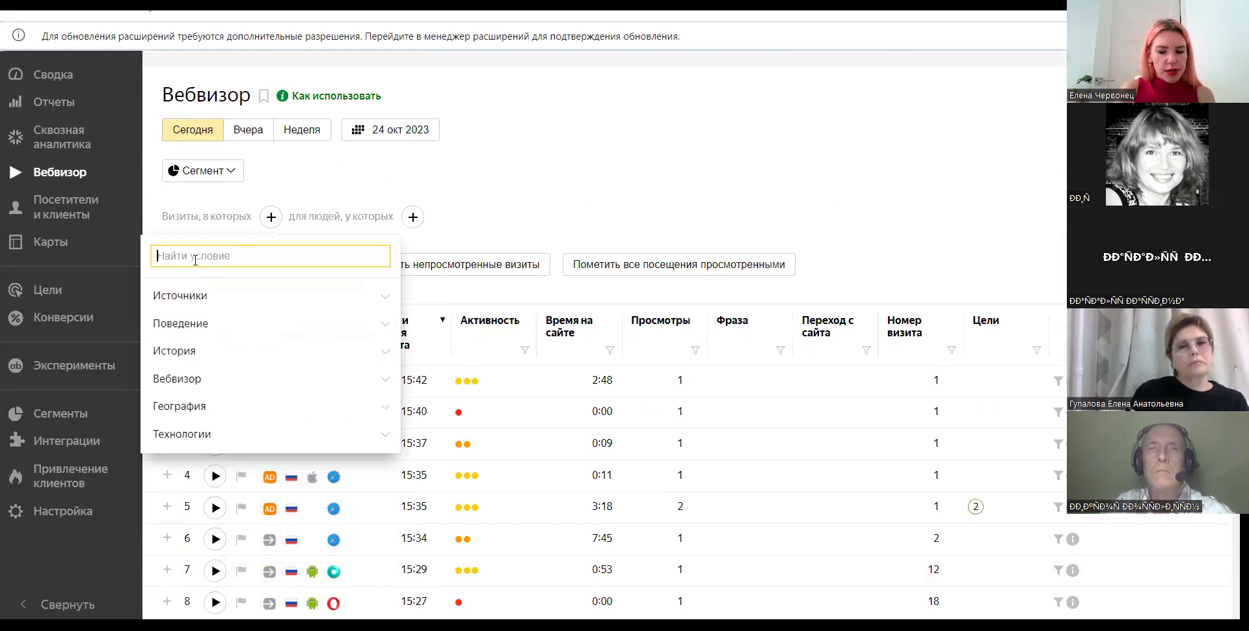
{"action": "type", "text": "стра"}
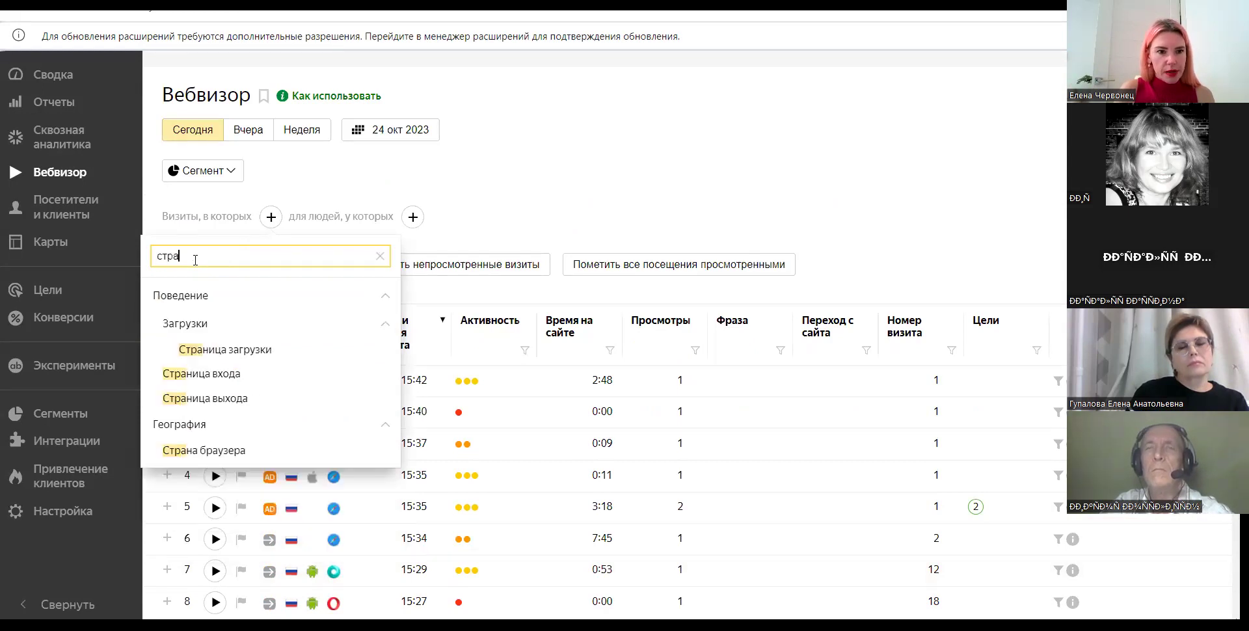
{"action": "left_click", "coordinate": [231, 370]}
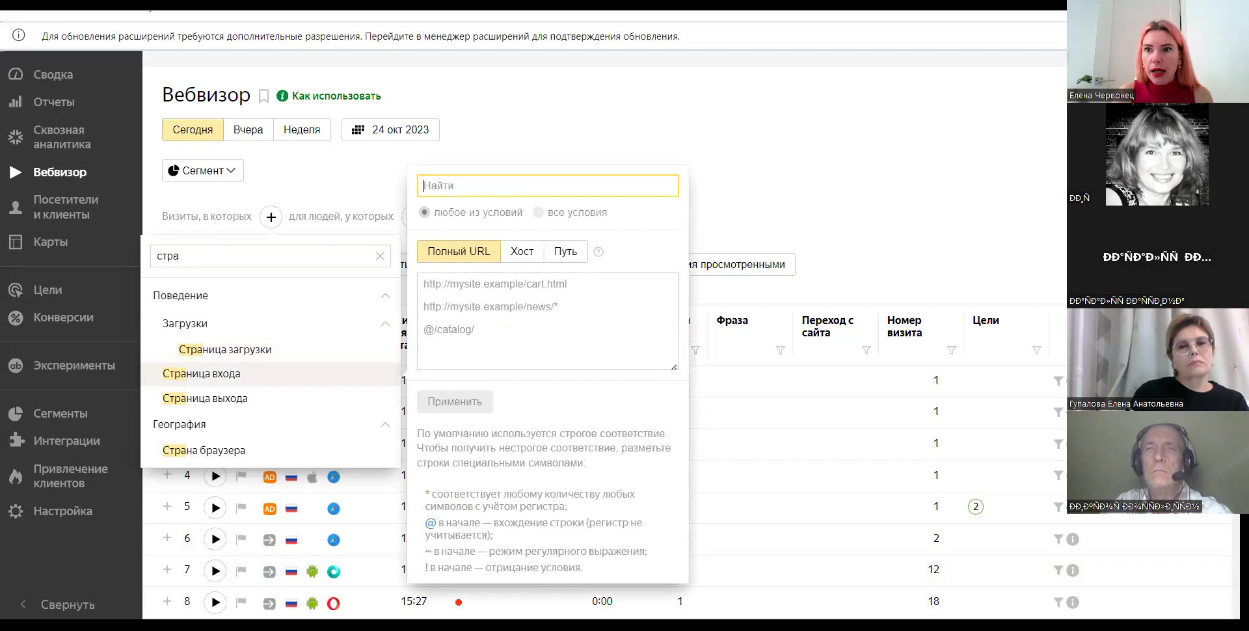
{"action": "key", "text": "ctrl+Tab"}
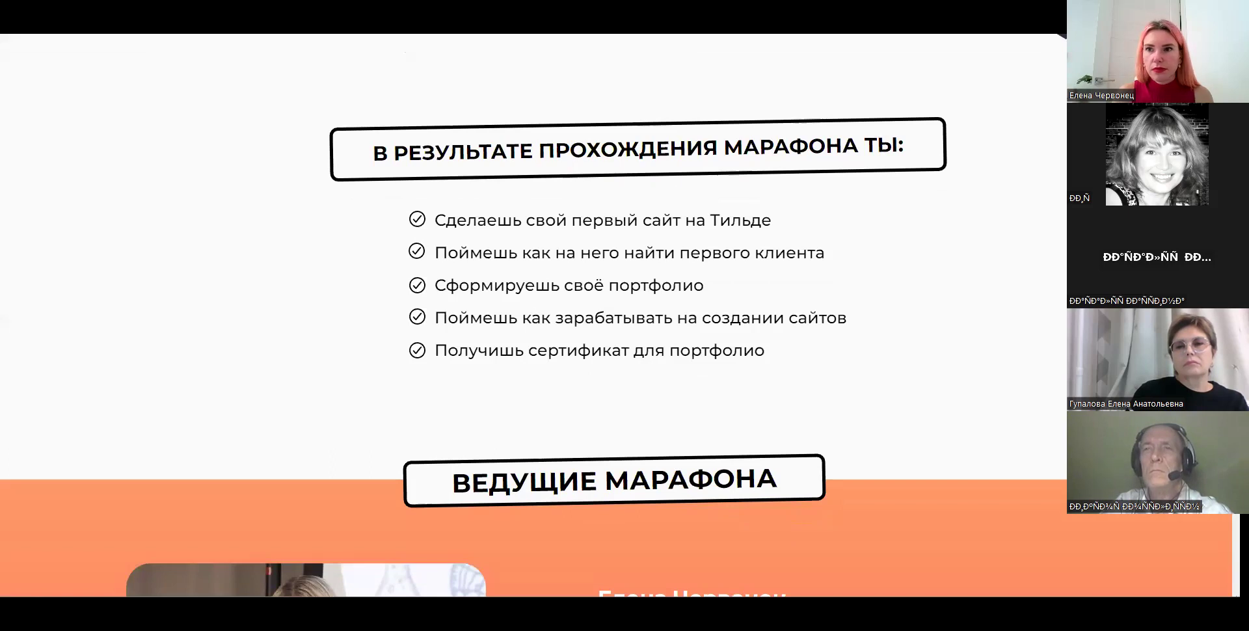
{"action": "key", "text": "ctrl+shift+Tab"}
{"action": "left_click", "coordinate": [580, 299]}
{"action": "type", "text": "https://chervonets.su/tilda"}
{"action": "left_click", "coordinate": [454, 379]}
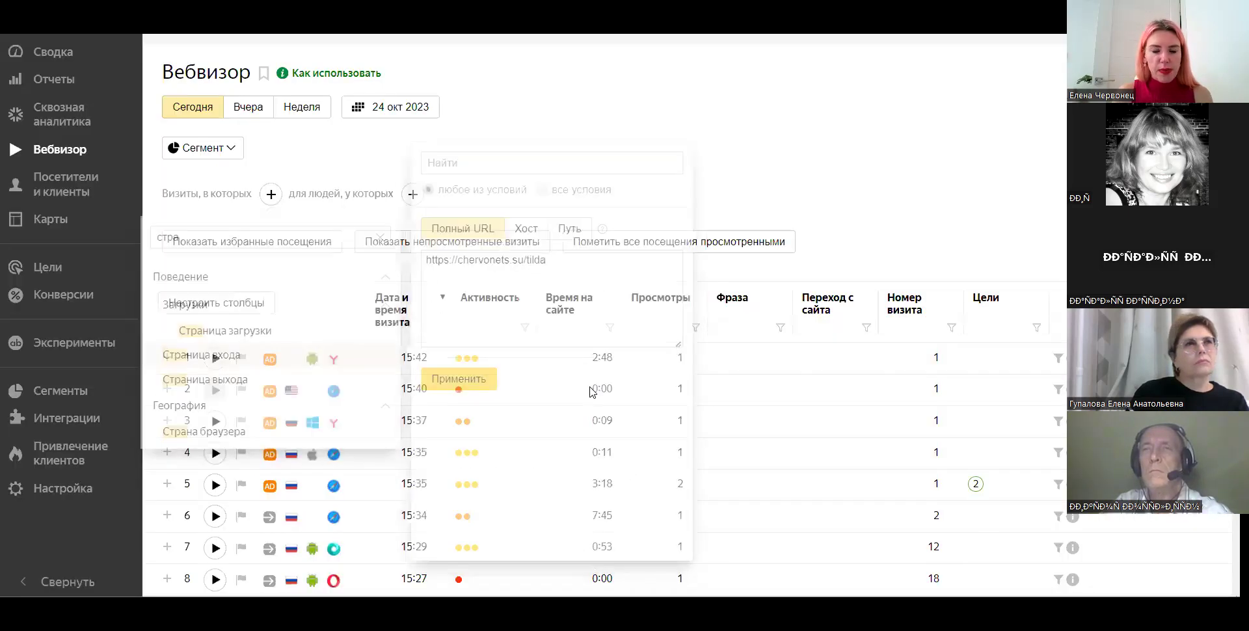
- Look through the filtered visits, play the recording of the first 15:13 visit and close the player
{"action": "scroll", "coordinate": [585, 399], "scroll_direction": "down", "scroll_amount": 3}
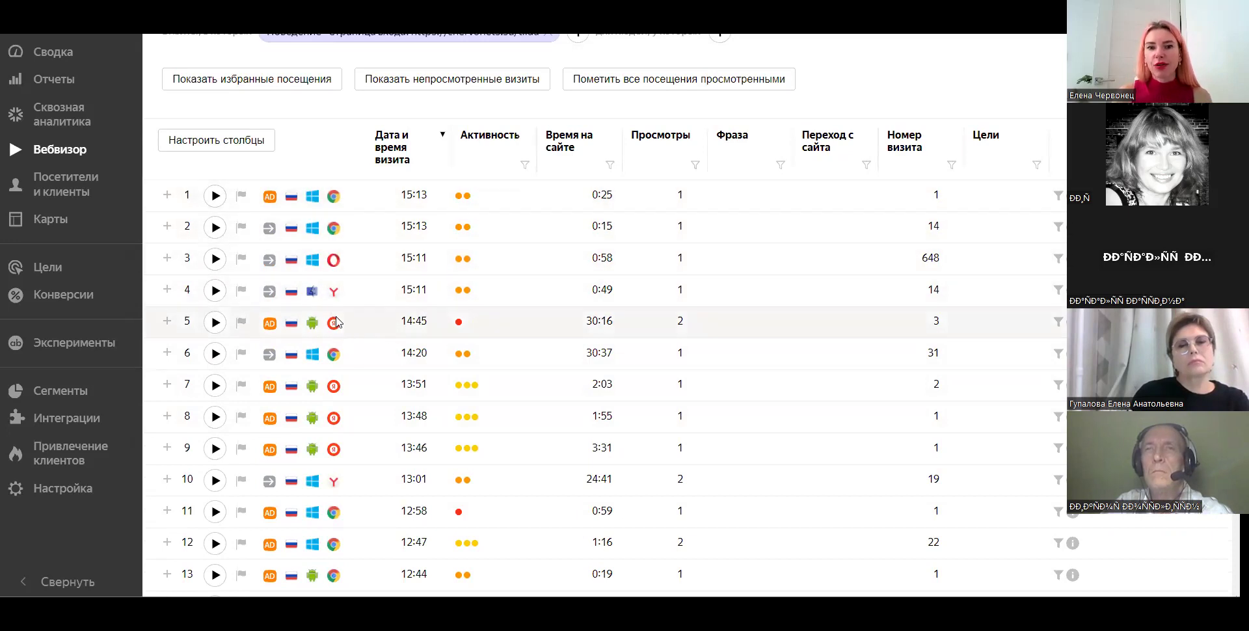
{"action": "scroll", "coordinate": [350, 348], "scroll_direction": "down", "scroll_amount": 3}
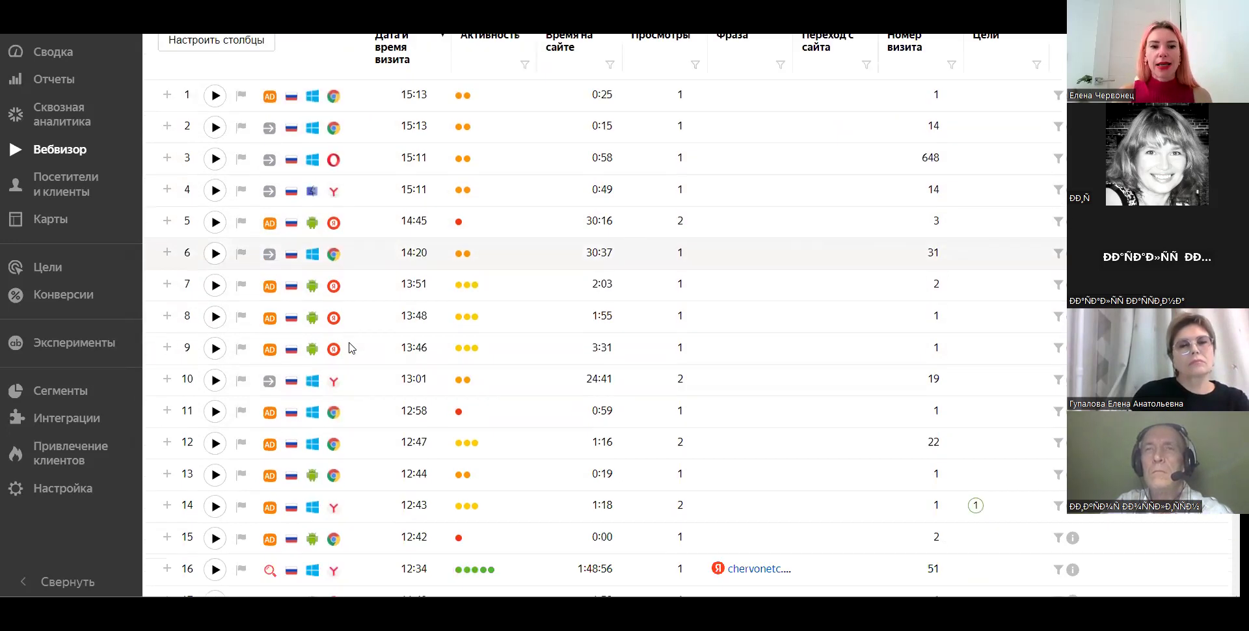
{"action": "scroll", "coordinate": [344, 377], "scroll_direction": "up", "scroll_amount": 3}
{"action": "scroll", "coordinate": [345, 375], "scroll_direction": "up", "scroll_amount": 2}
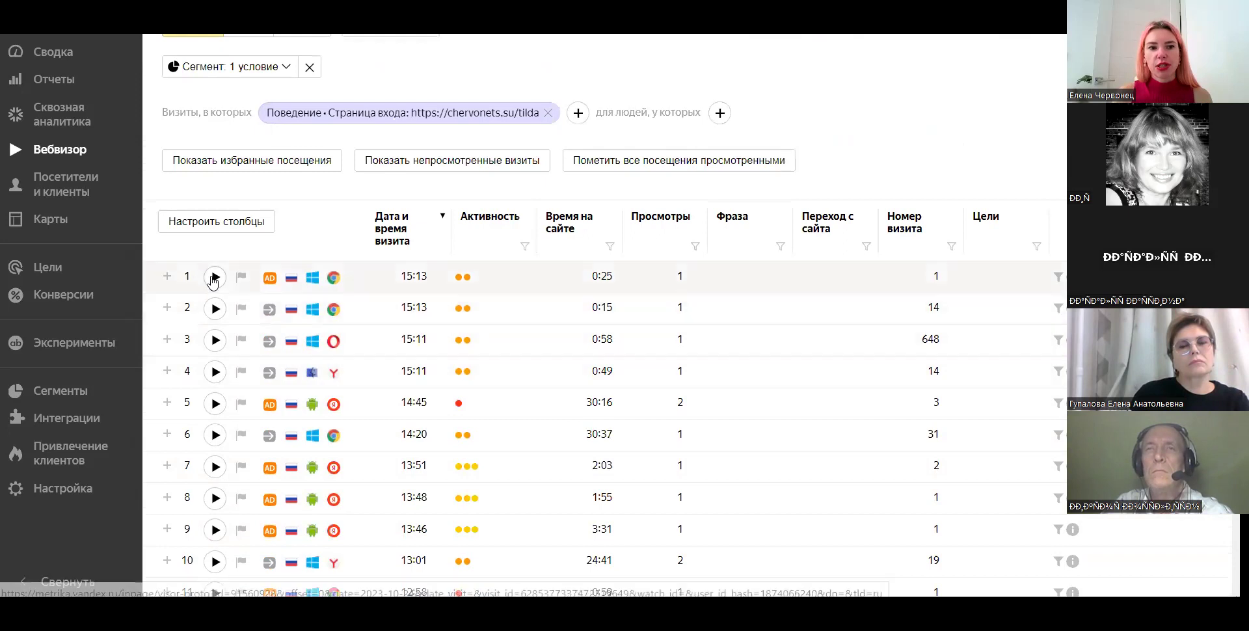
{"action": "left_click", "coordinate": [215, 276]}
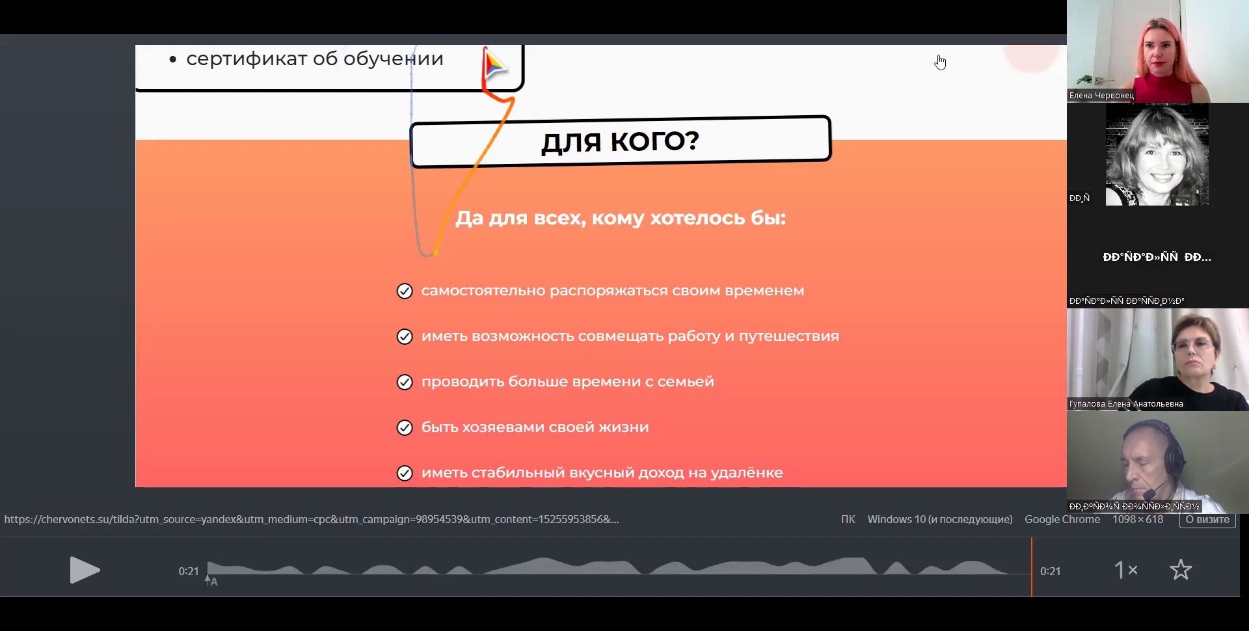
{"action": "key", "text": "Escape"}
- Play the recording of the 12:43 ad visit that reached a goal, speed it up to 2×, and close it
{"action": "scroll", "coordinate": [484, 378], "scroll_direction": "down", "scroll_amount": 2}
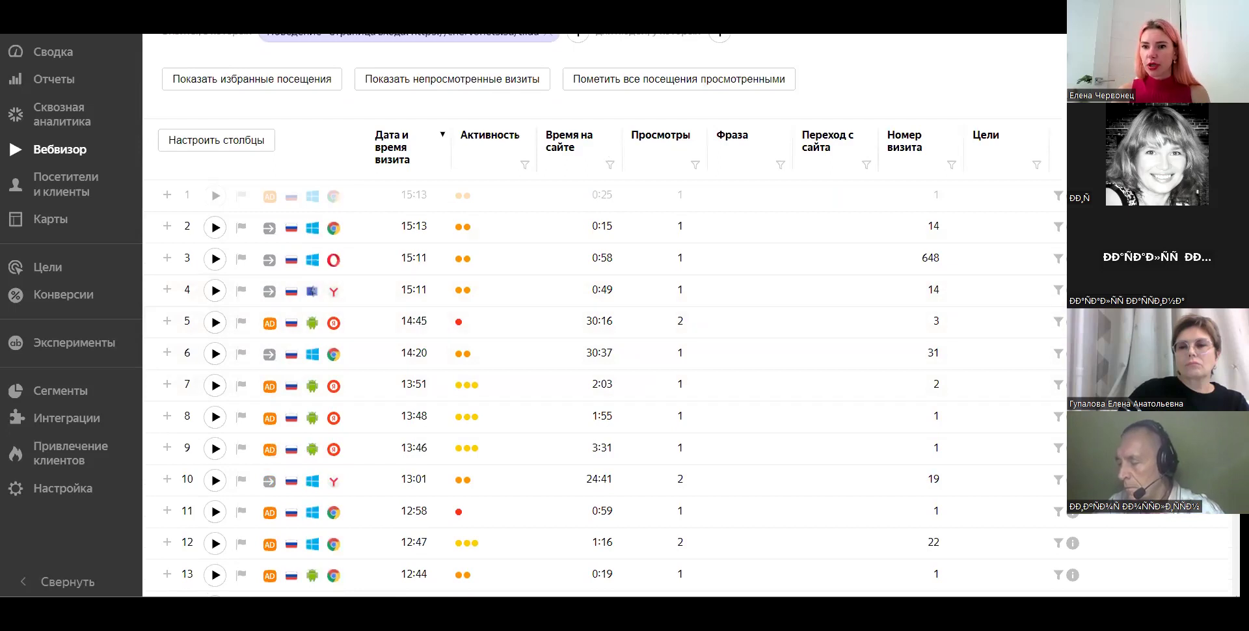
{"action": "scroll", "coordinate": [969, 322], "scroll_direction": "down", "scroll_amount": 4}
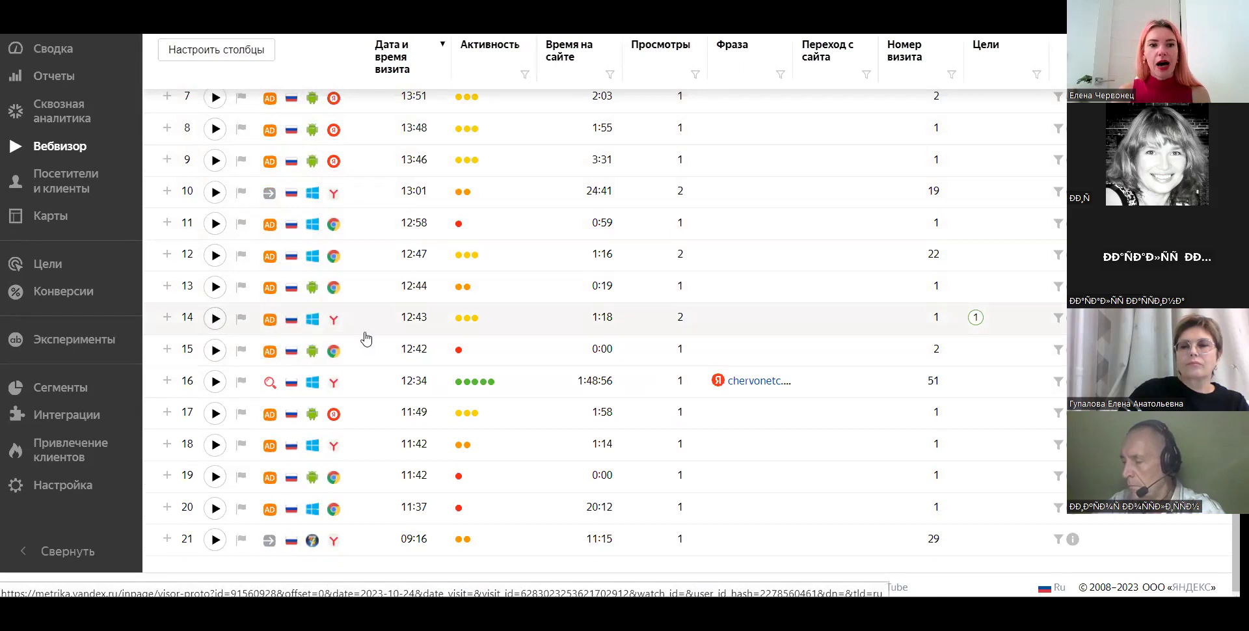
{"action": "left_click", "coordinate": [532, 334]}
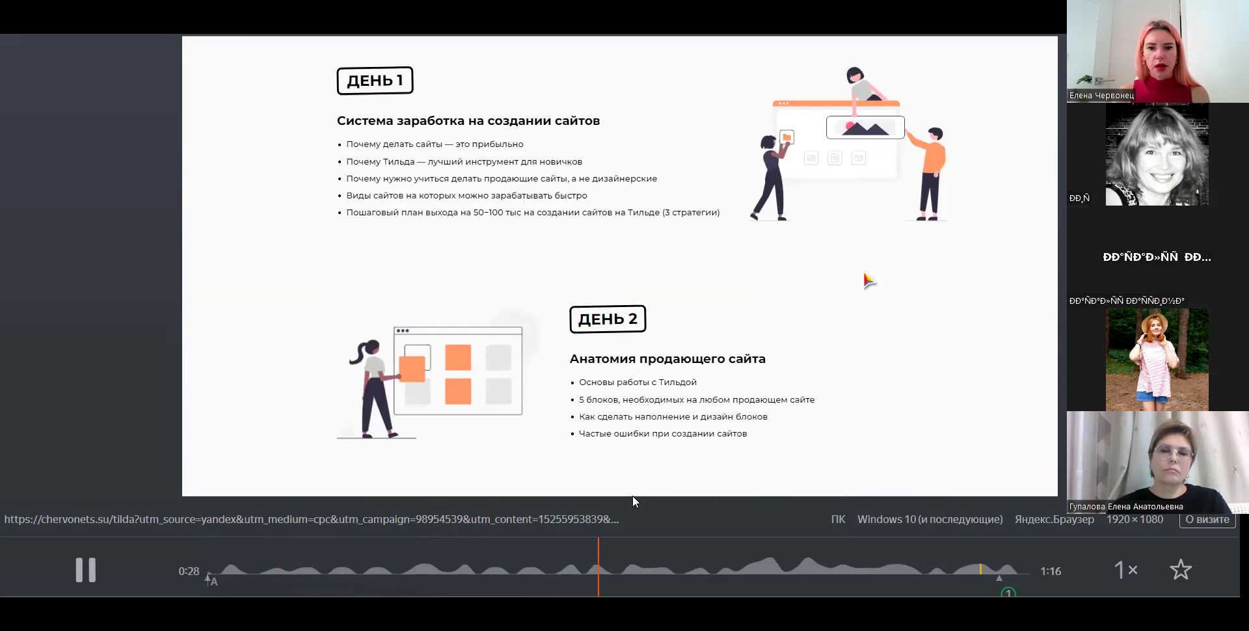
{"action": "left_click", "coordinate": [1125, 570]}
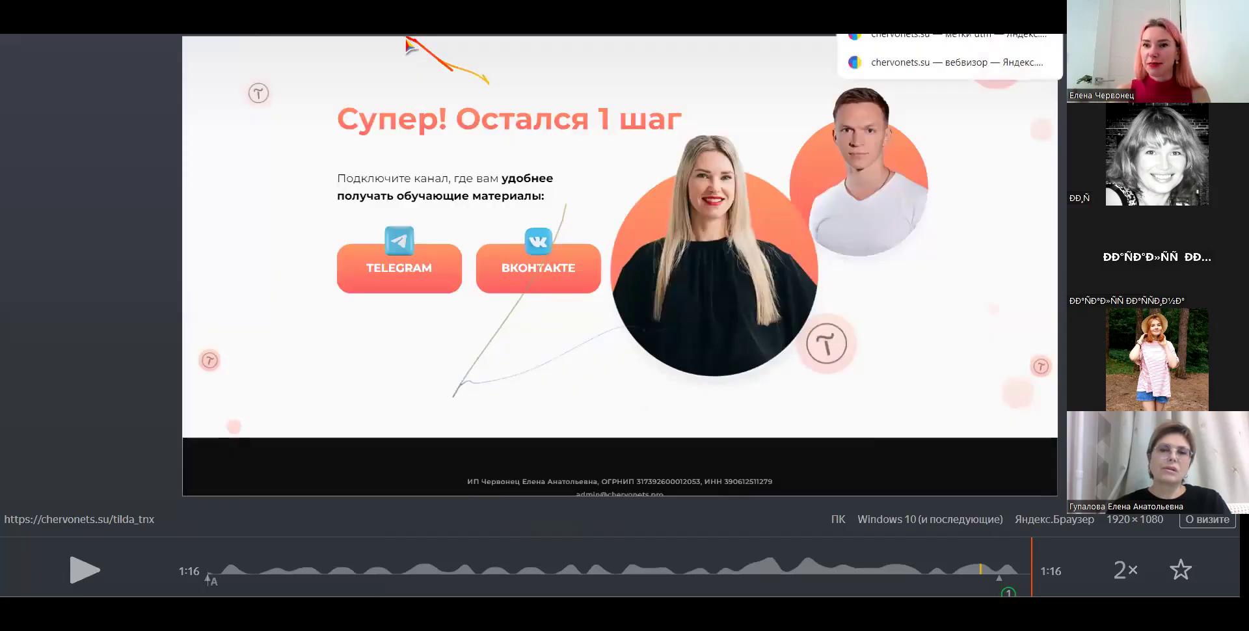
{"action": "key", "text": "Escape"}
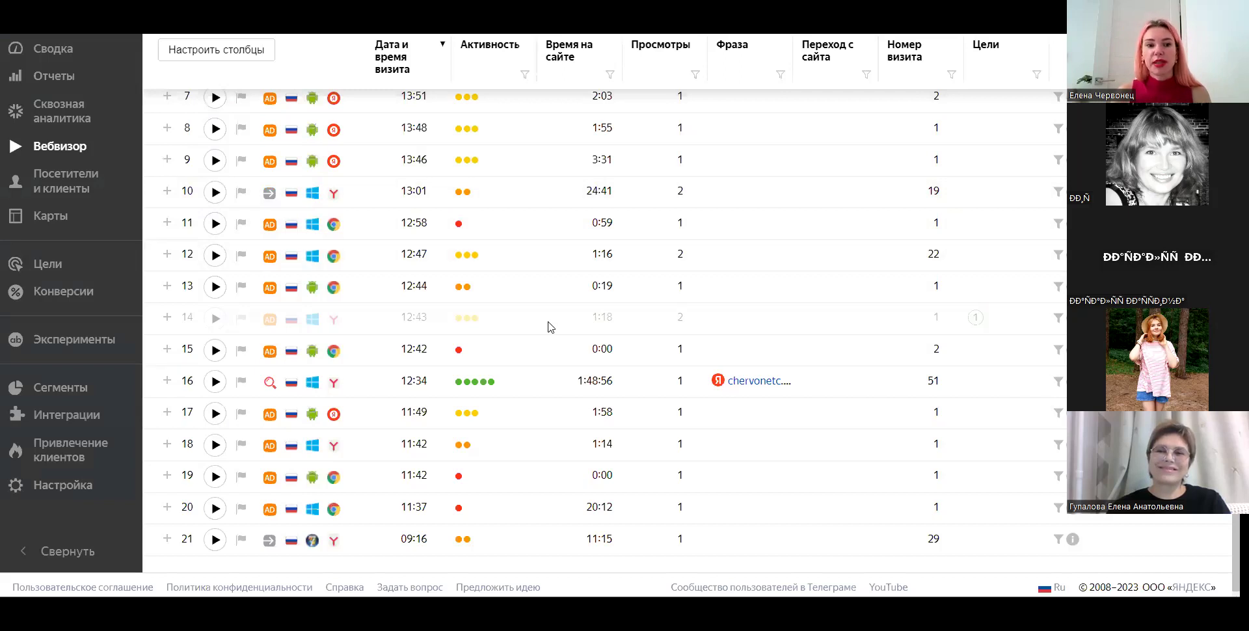
- Review the traffic sources, activity, time on site and goals of the visits entering on the tilda page
{"action": "scroll", "coordinate": [547, 325], "scroll_direction": "up", "scroll_amount": 2}
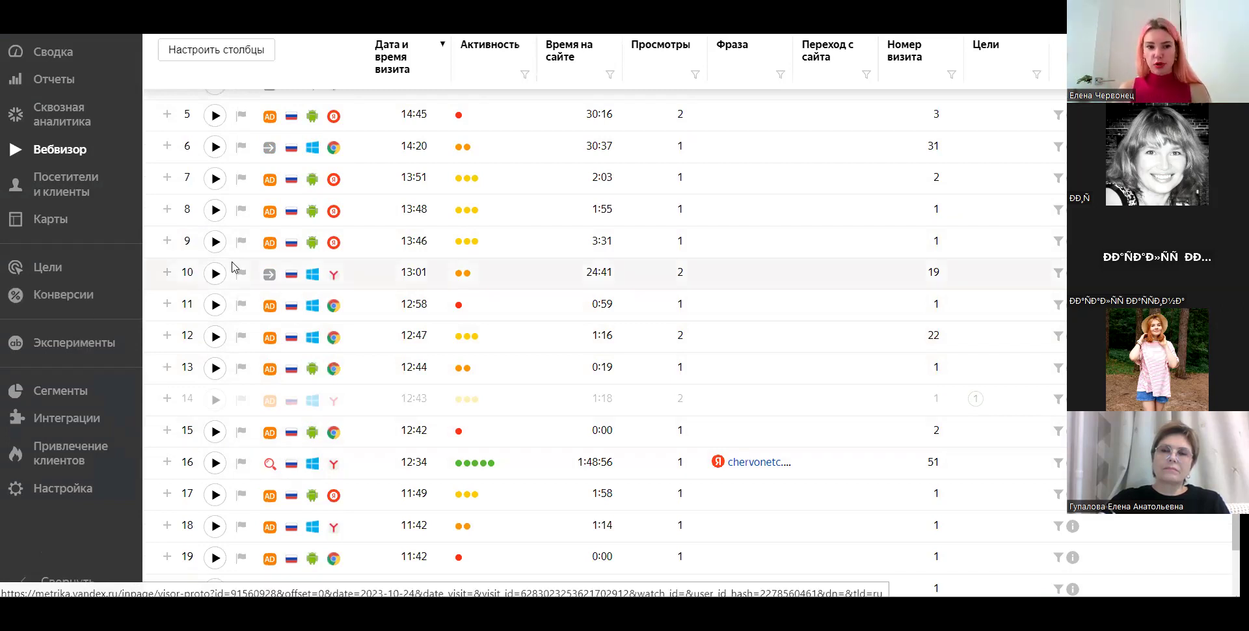
{"action": "scroll", "coordinate": [347, 414], "scroll_direction": "up", "scroll_amount": 2}
{"action": "scroll", "coordinate": [308, 399], "scroll_direction": "up", "scroll_amount": 4}
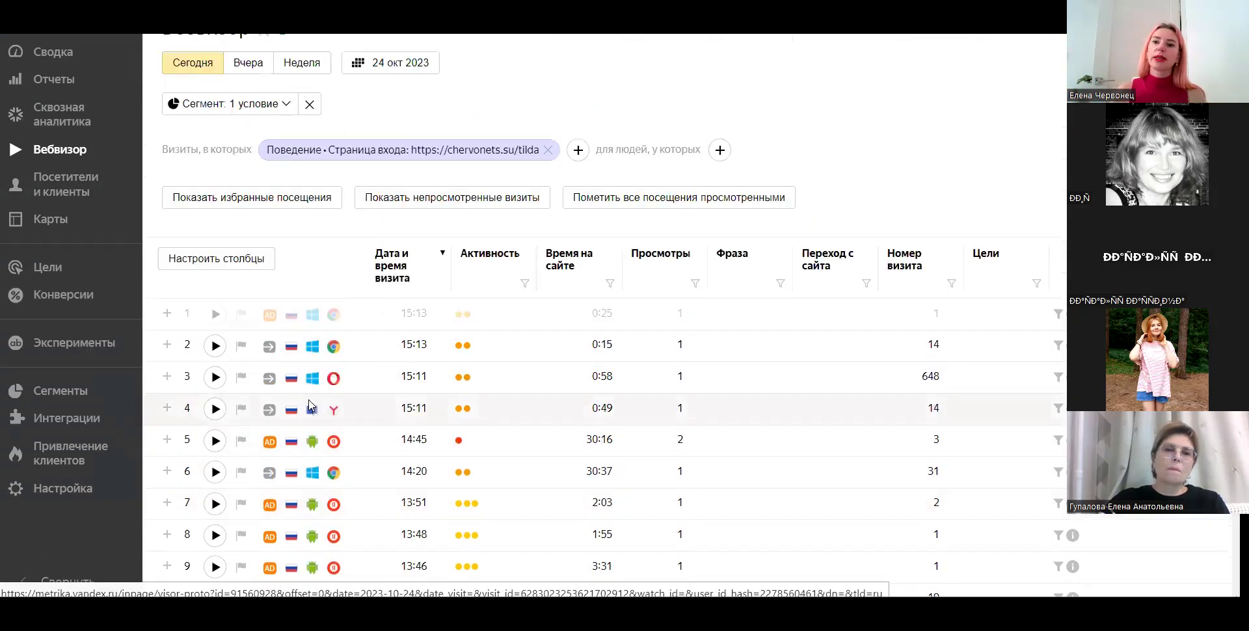
{"action": "scroll", "coordinate": [271, 226], "scroll_direction": "down", "scroll_amount": 6}
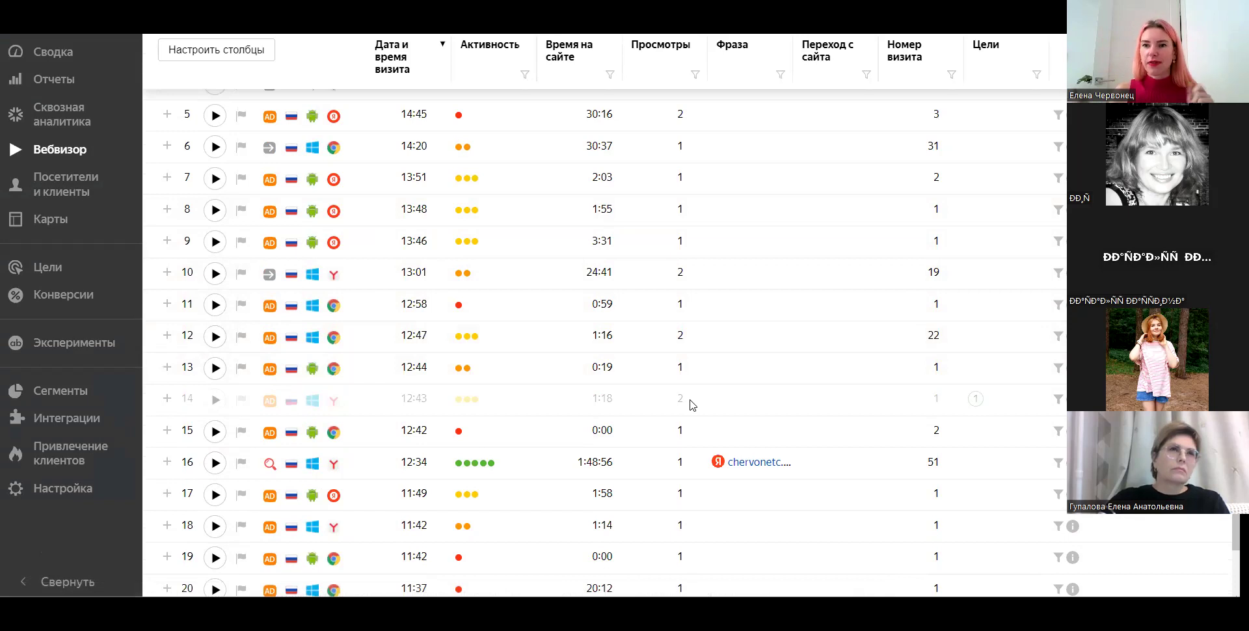
{"action": "scroll", "coordinate": [527, 400], "scroll_direction": "up", "scroll_amount": 7}
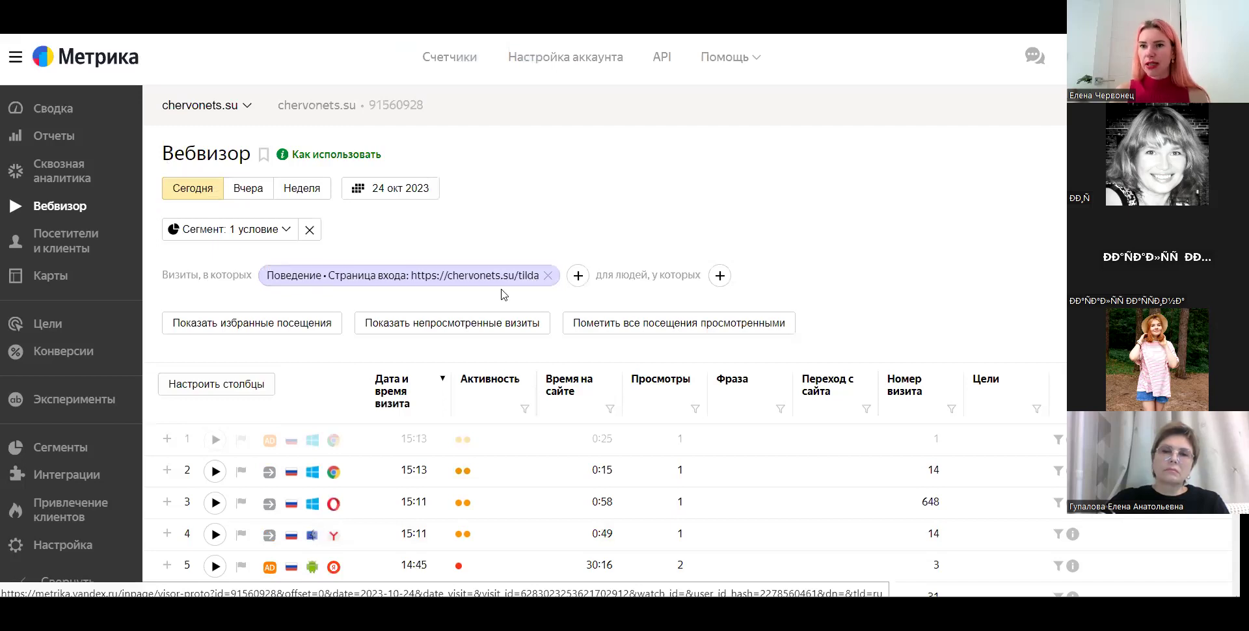
{"action": "scroll", "coordinate": [500, 296], "scroll_direction": "down", "scroll_amount": 2}
{"action": "scroll", "coordinate": [497, 298], "scroll_direction": "down", "scroll_amount": 3}
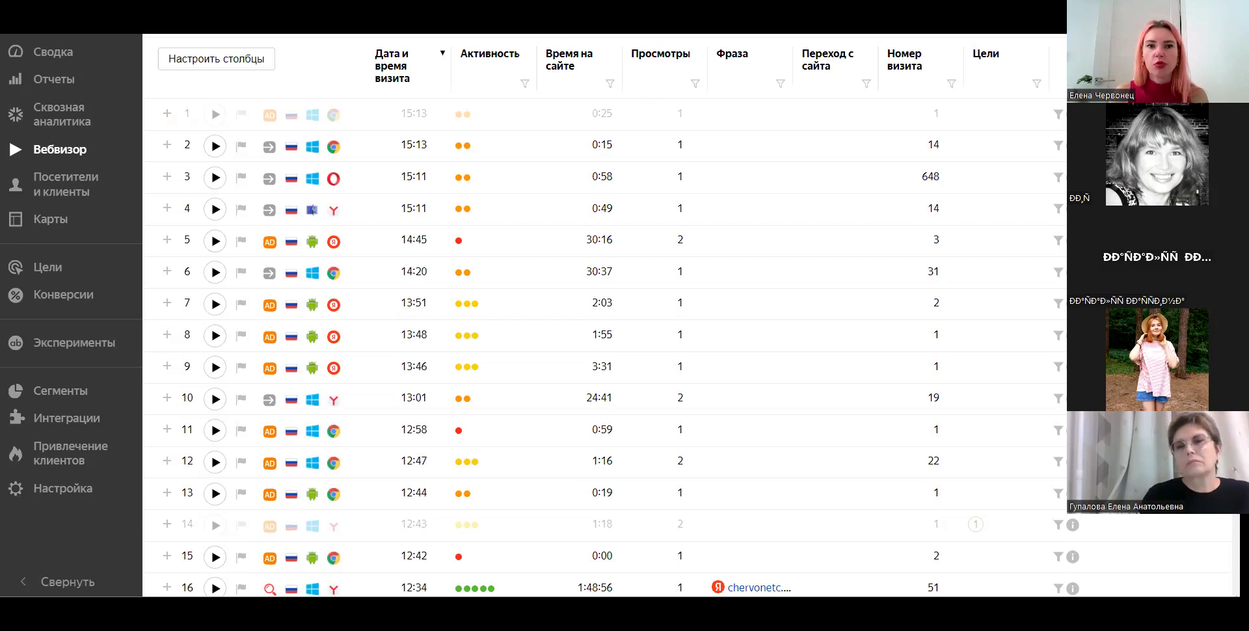
- Switch to the Yandex Direct campaign statistics and check which account login is in use
{"action": "key", "text": "ctrl+Tab"}
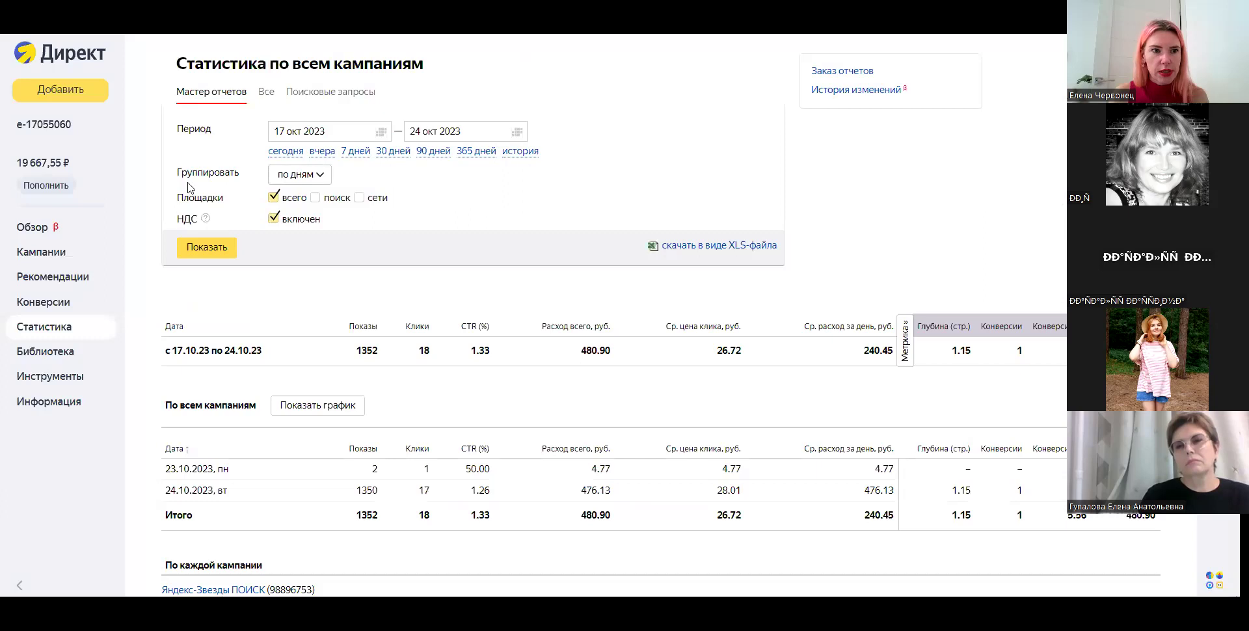
{"action": "left_click", "coordinate": [66, 132]}
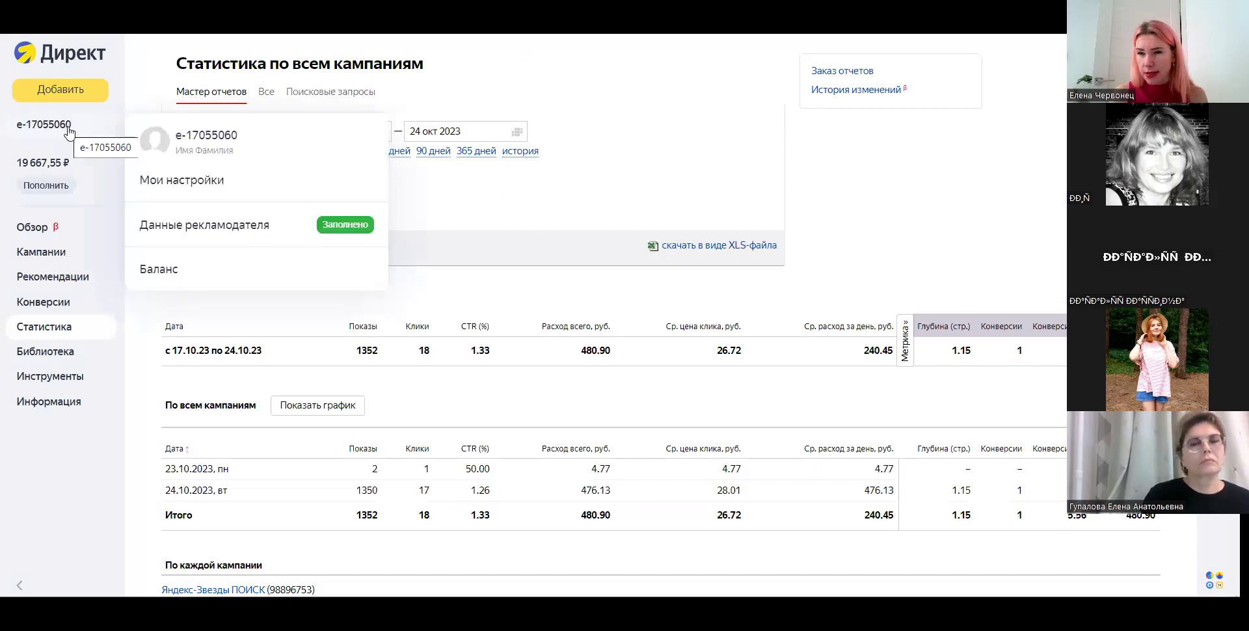
{"action": "left_click", "coordinate": [67, 131]}
{"action": "left_click", "coordinate": [50, 130]}
{"action": "left_click", "coordinate": [51, 131]}
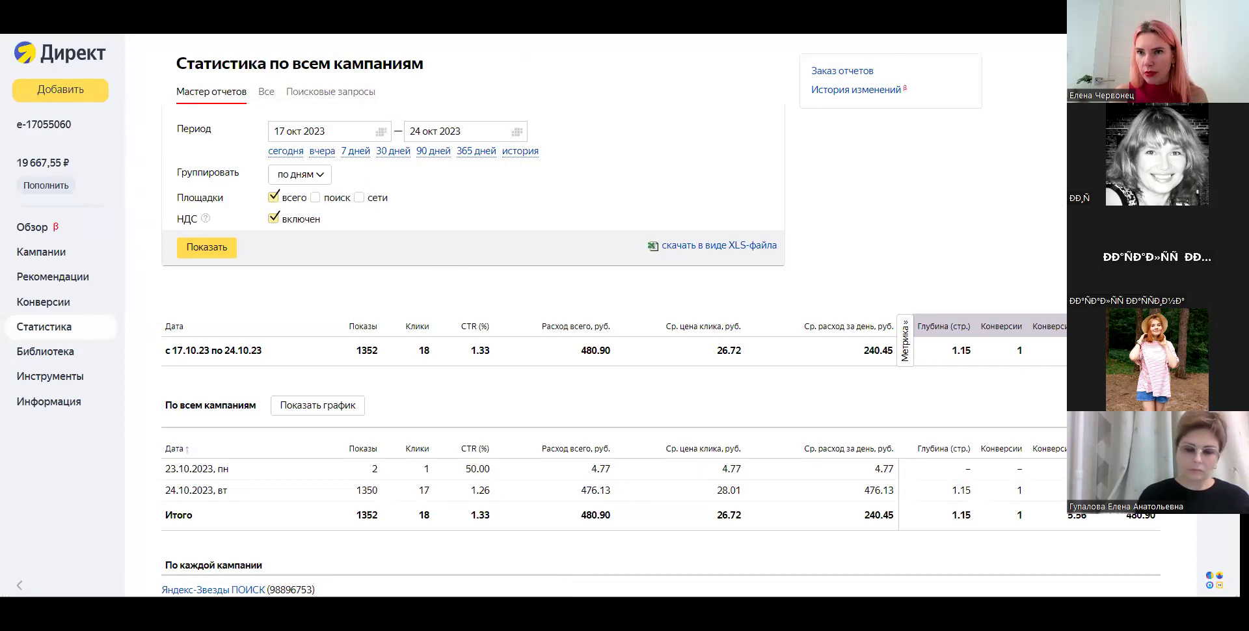
- Return to Вебвизор in Yandex Metrica, check the signed-in account in the account list and close the list
{"action": "key", "text": "ctrl+Tab"}
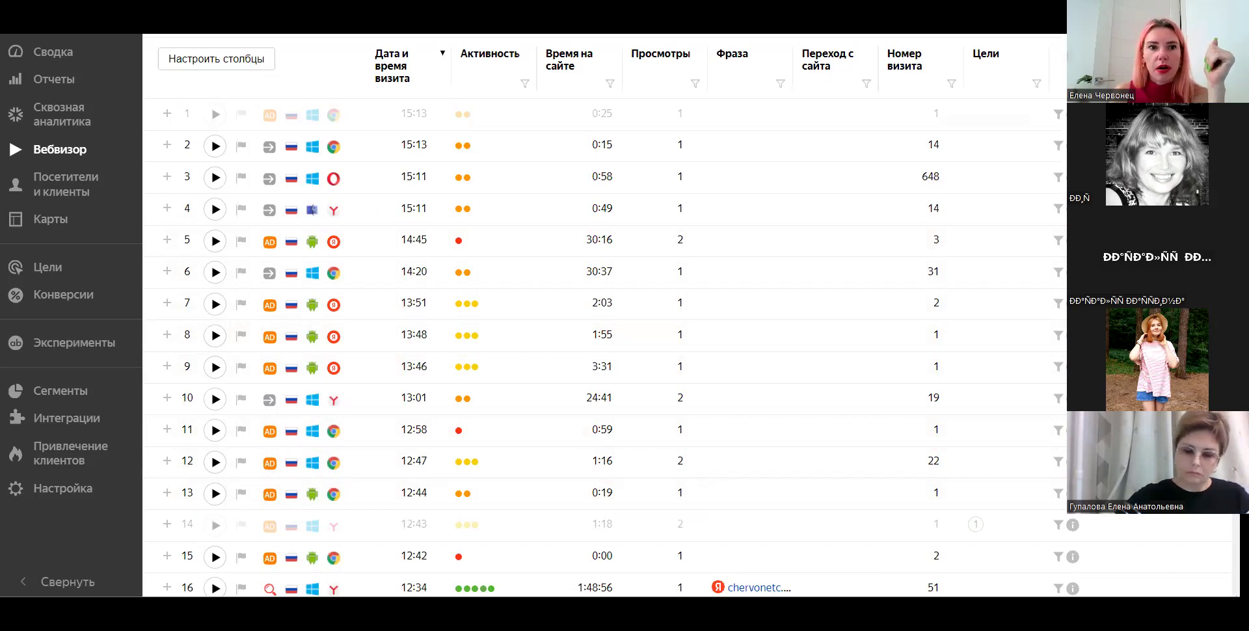
{"action": "scroll", "coordinate": [442, 109], "scroll_direction": "up", "scroll_amount": 5}
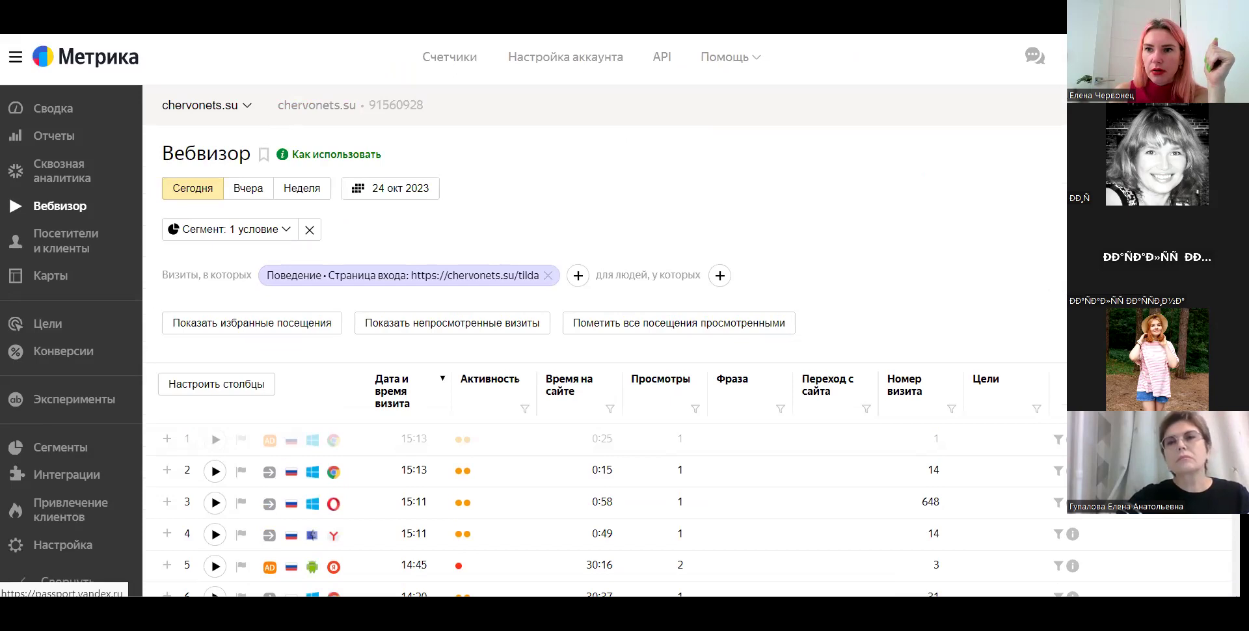
{"action": "left_click", "coordinate": [1216, 57]}
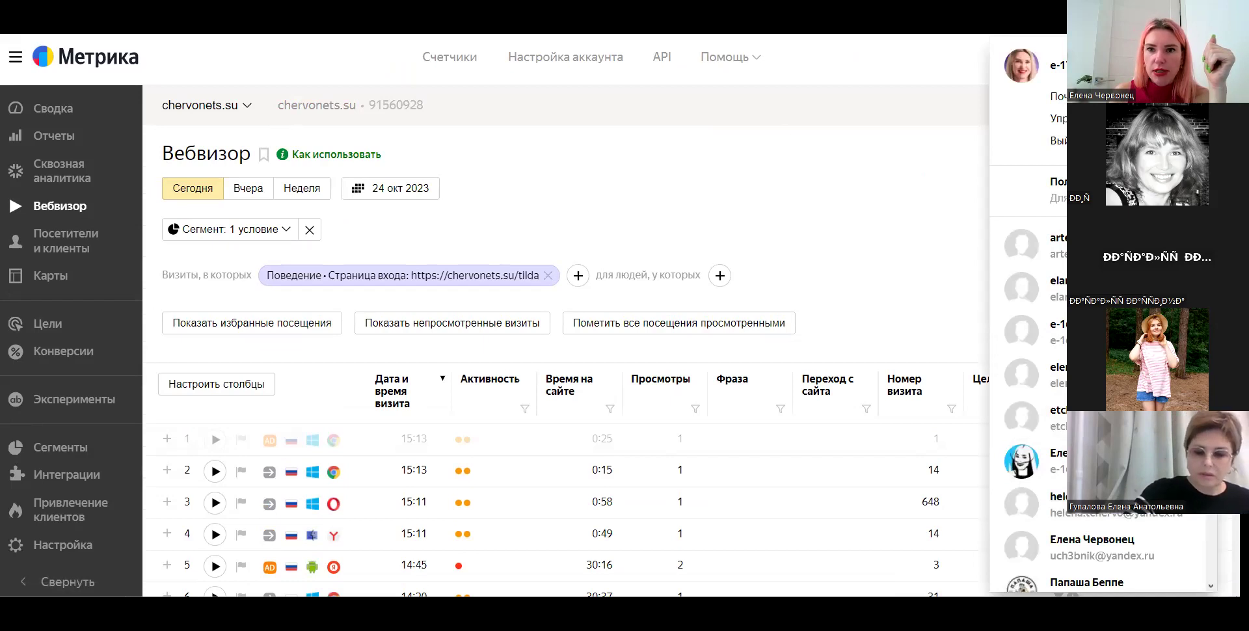
{"action": "left_click", "coordinate": [687, 95]}
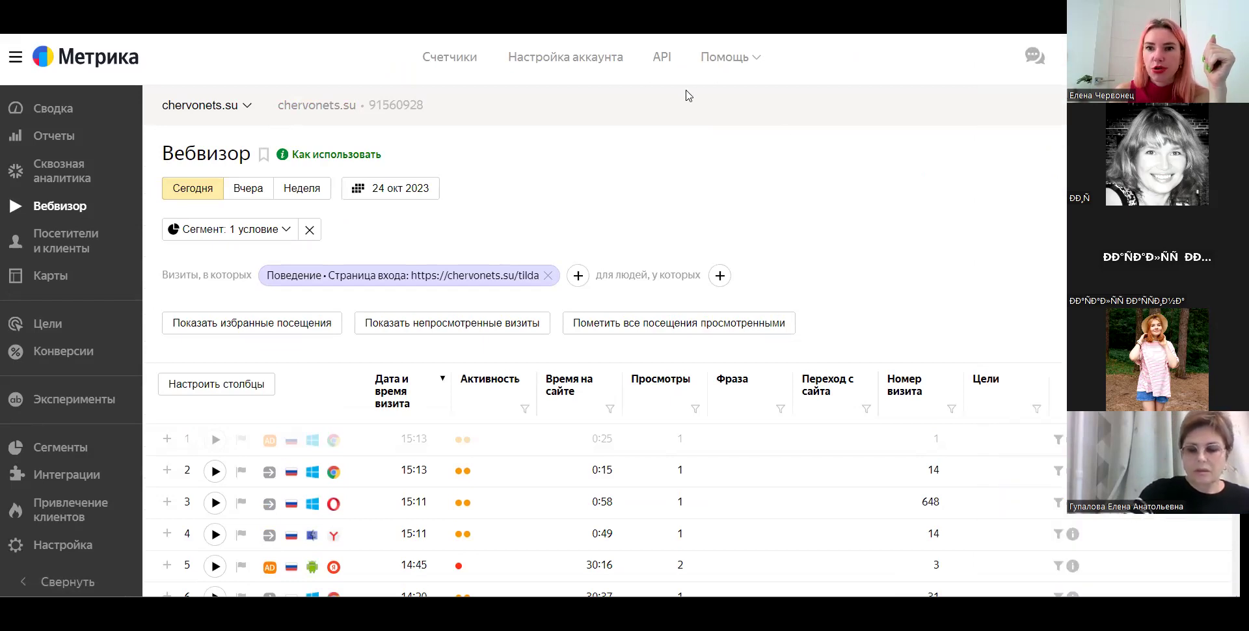